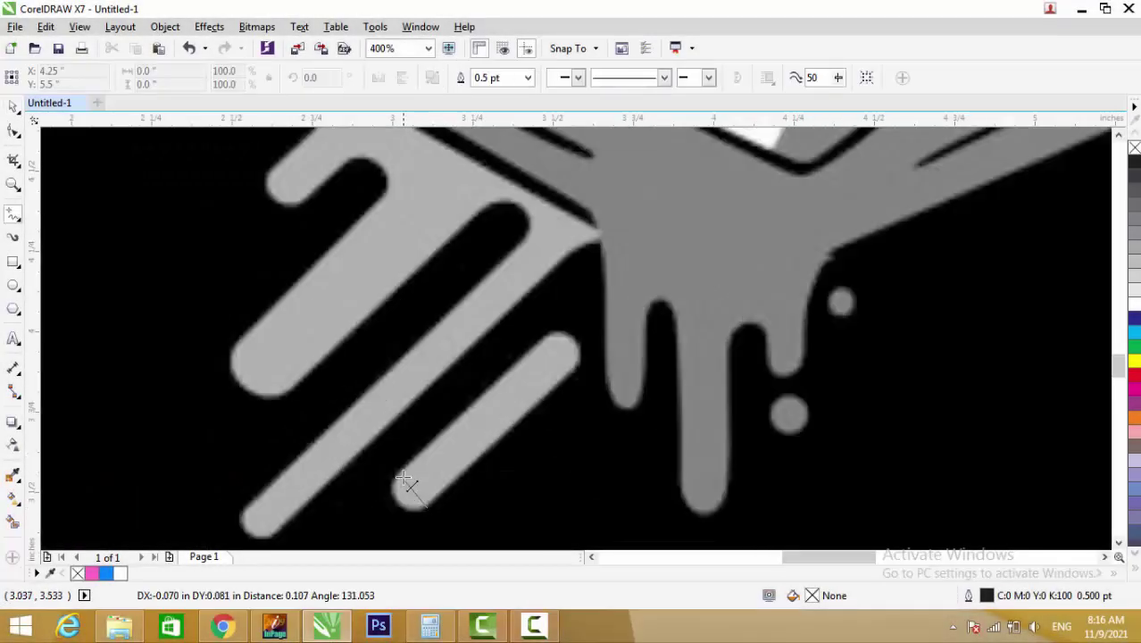
Trace a closed polyline outline around the gray finger-like strokes at lower left
left_click(402, 476)
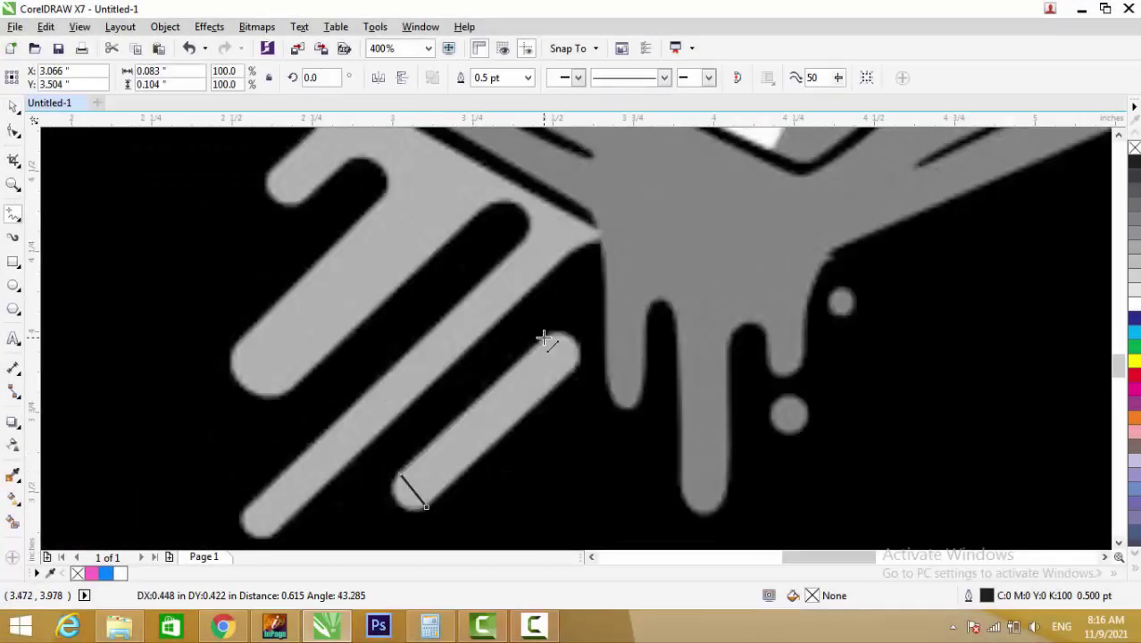
scroll(594, 377, "up", 3)
left_click(379, 247)
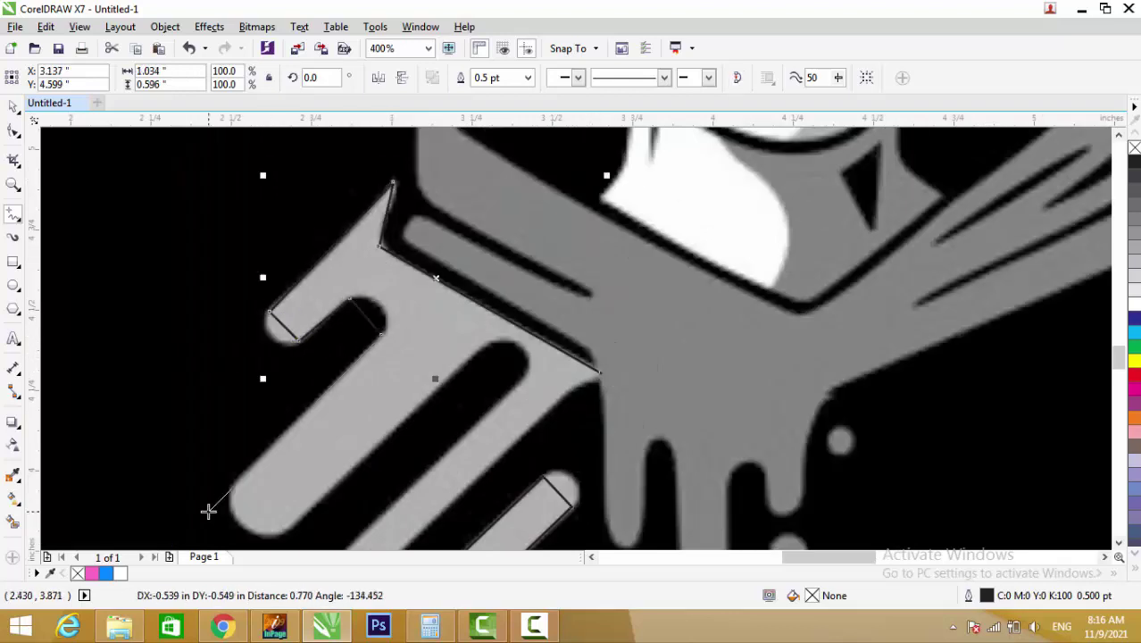
left_click(235, 484)
left_click(290, 531)
left_click(479, 348)
left_click(517, 385)
scroll(517, 384, "down", 4)
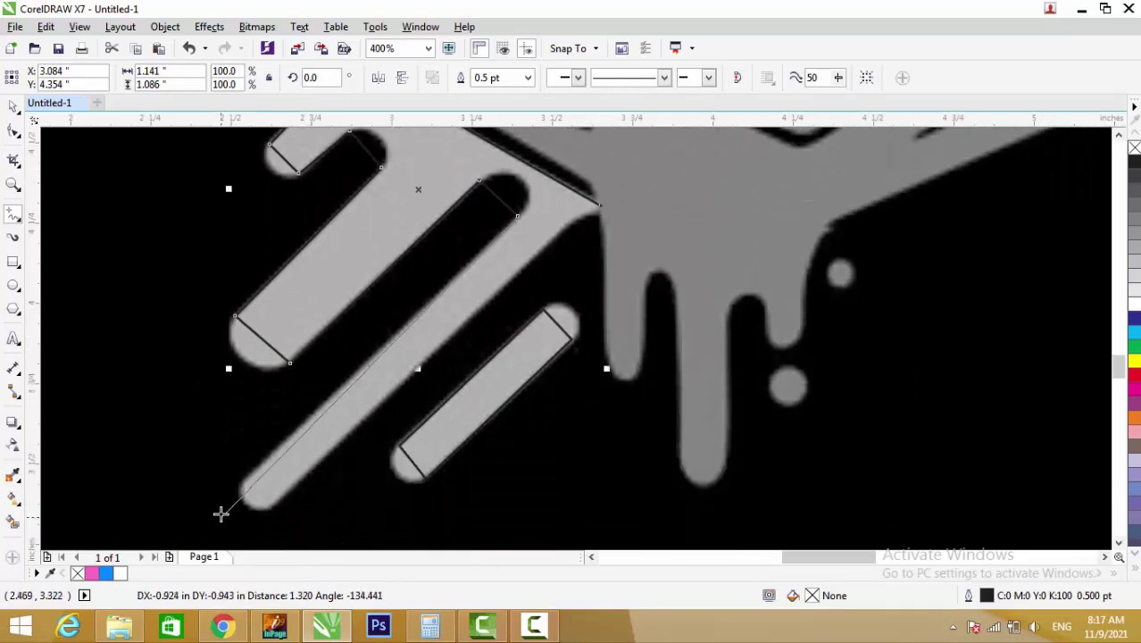
left_click(252, 504)
left_click(600, 205)
scroll(598, 207, "up", 2)
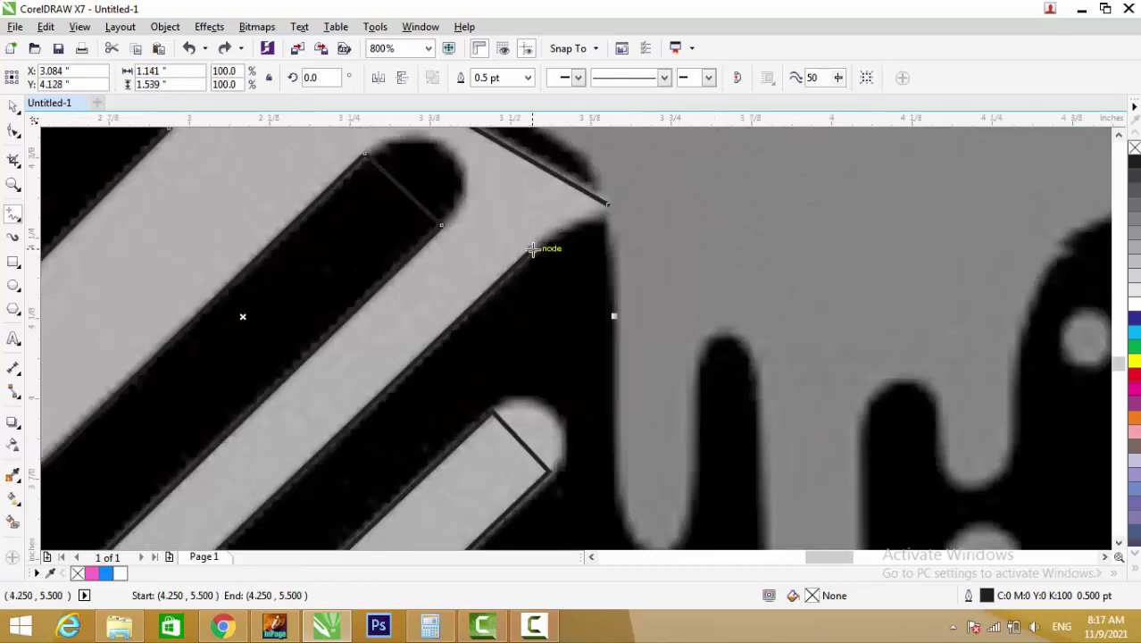
scroll(532, 249, "down", 4)
scroll(646, 451, "down", 1)
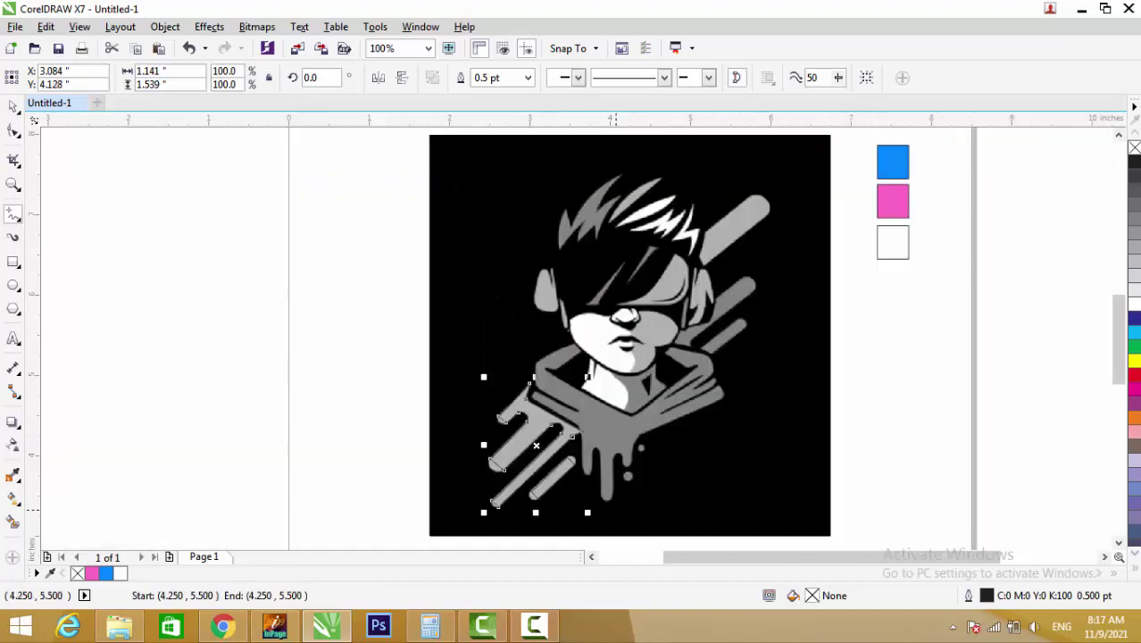
scroll(668, 493, "up", 2)
Begin a polyline outline along the edge of the gray collar
left_click(861, 484)
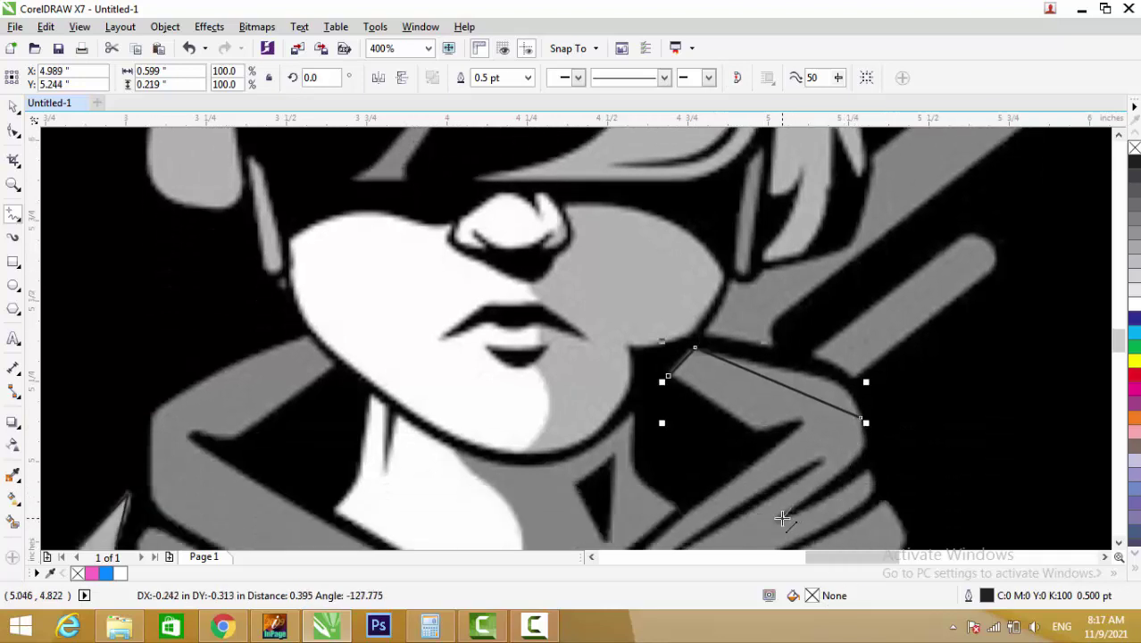
left_click(867, 469)
scroll(868, 402, "down", 2)
left_click(648, 500)
scroll(803, 357, "down", 2)
left_click(884, 295)
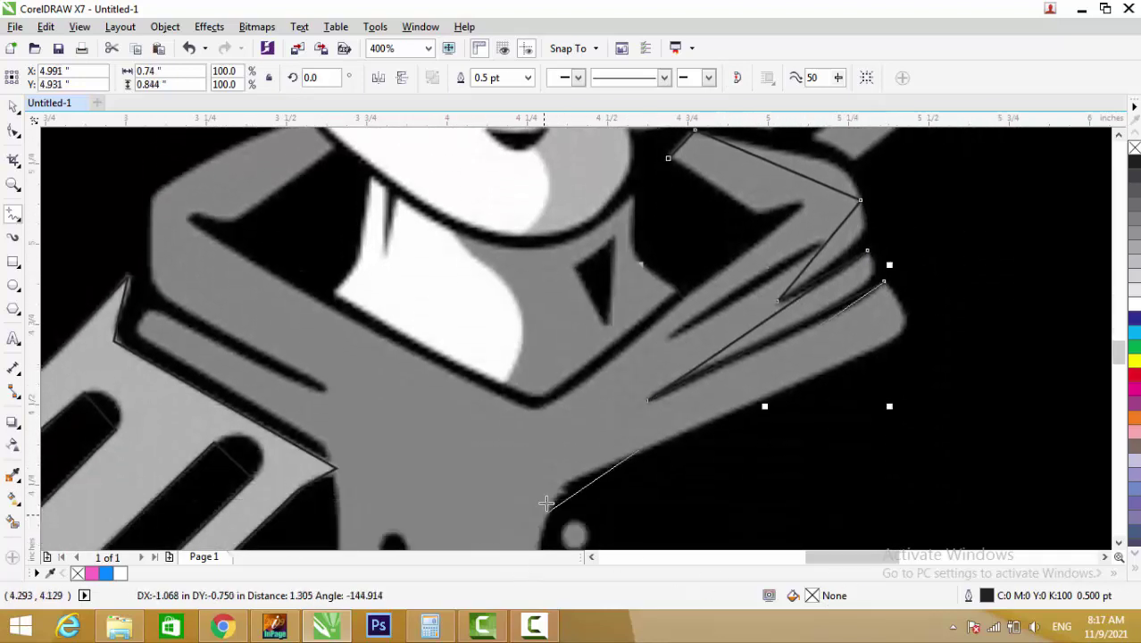
left_click(567, 403)
scroll(545, 536, "down", 1)
Extend the collar outline around the drips to the collar's left corner
left_click(536, 487)
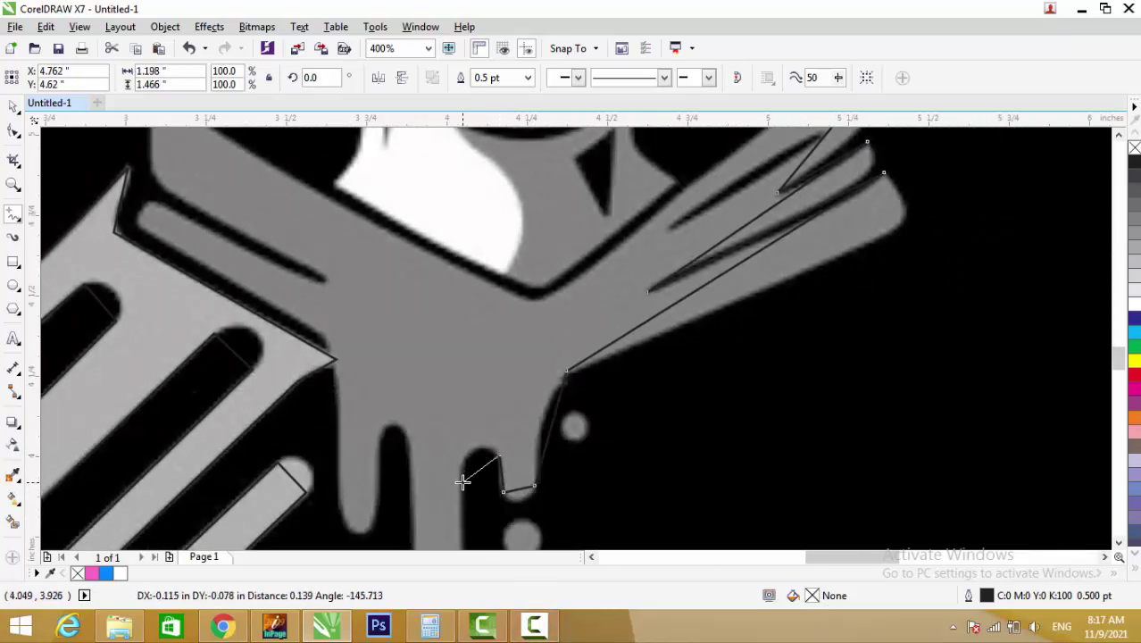
left_click(463, 482)
scroll(462, 491, "down", 2)
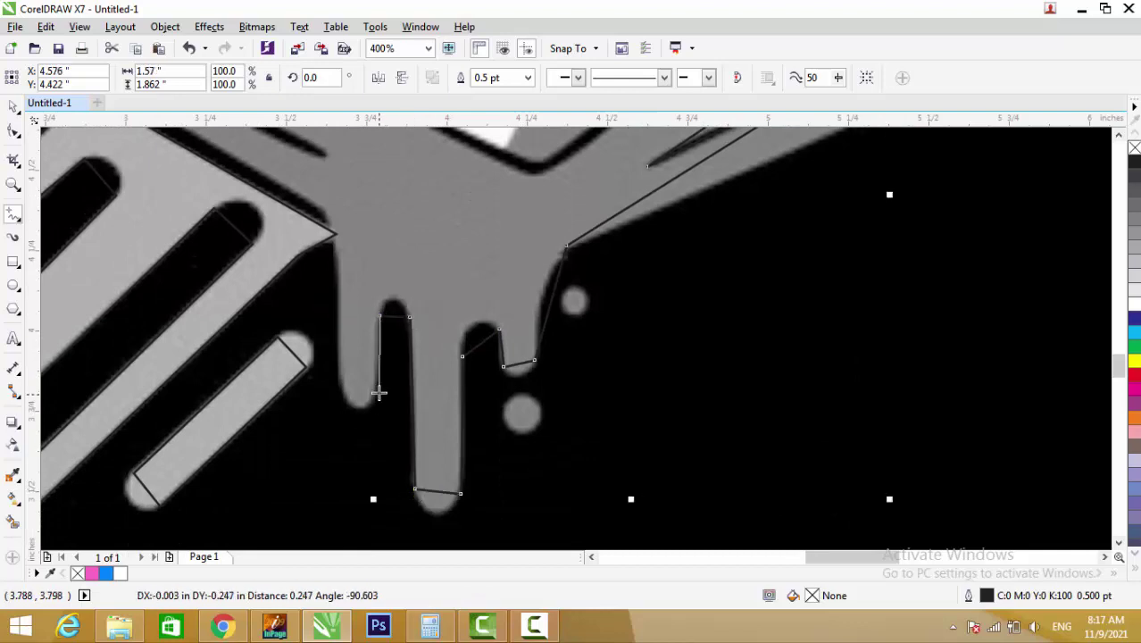
left_click(327, 209)
scroll(223, 187, "up", 1)
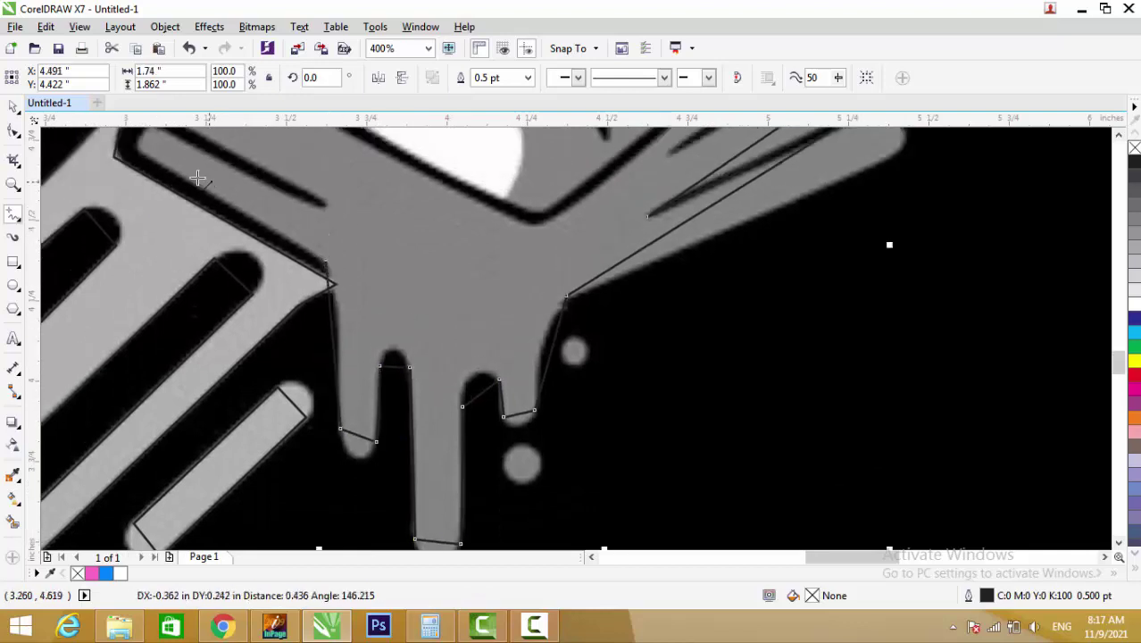
scroll(160, 197, "up", 1)
scroll(153, 217, "up", 1)
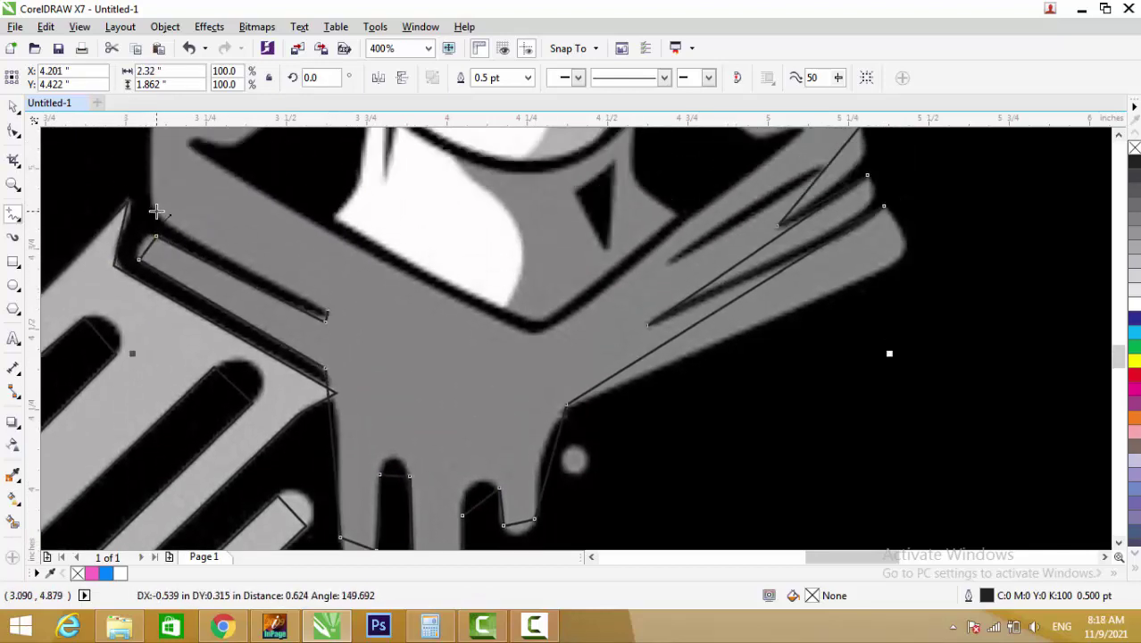
scroll(165, 158, "up", 1)
scroll(319, 185, "up", 1)
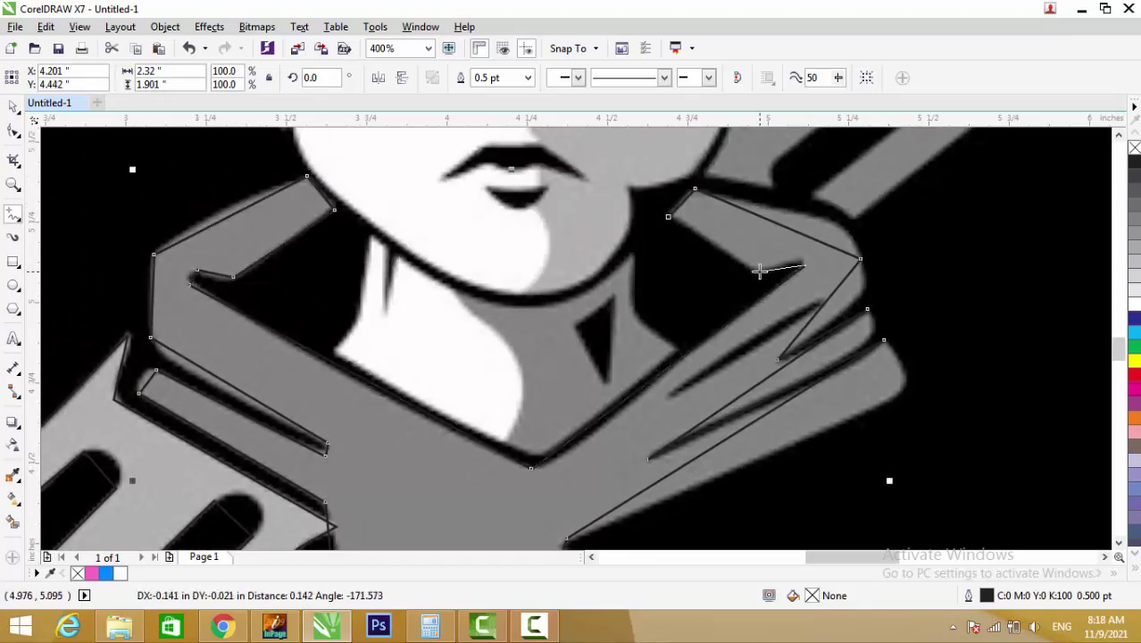
scroll(641, 331, "down", 2)
Place the last collar node and close the outline at its start
scroll(617, 298, "up", 2)
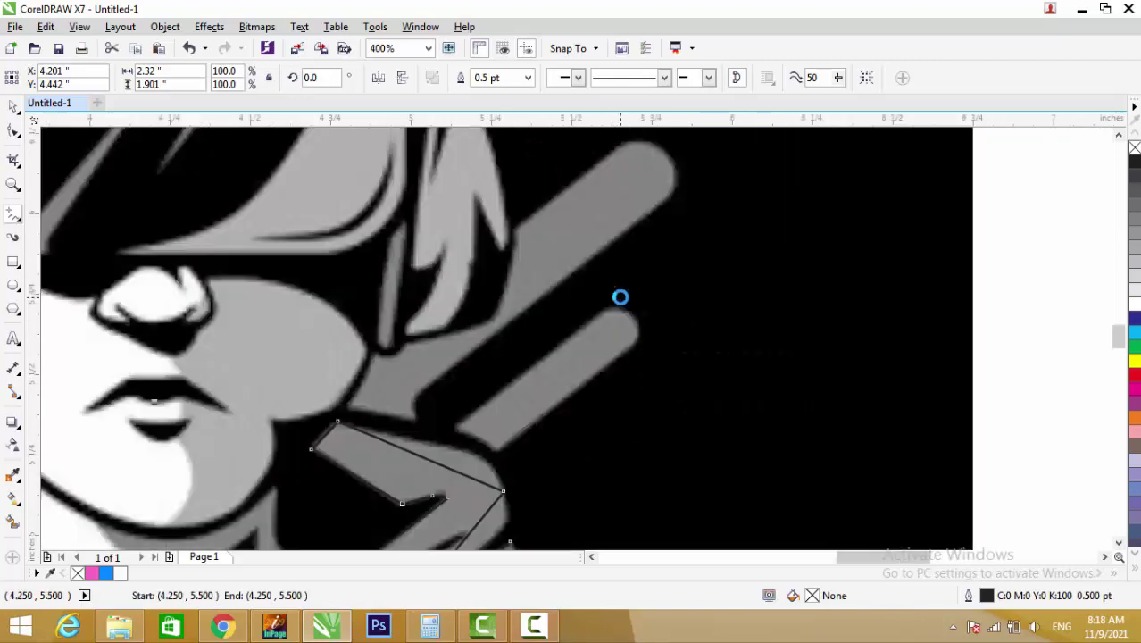
scroll(398, 416, "up", 1)
left_click(702, 185)
left_click(764, 247)
left_click(487, 463)
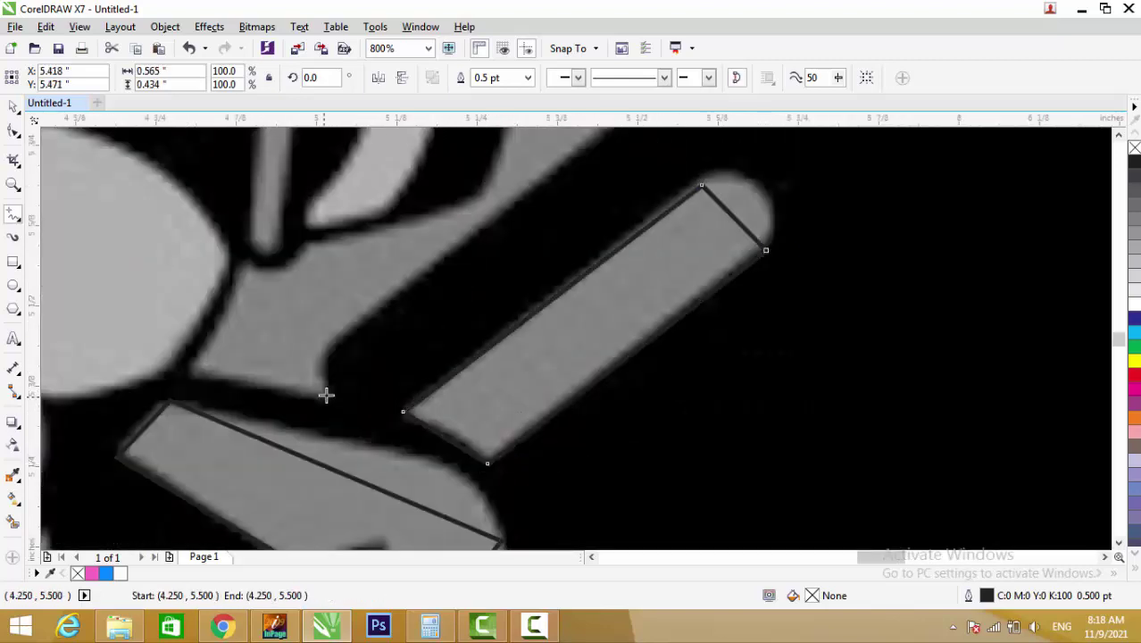
scroll(611, 198, "up", 1)
scroll(840, 229, "up", 1)
Outline the diagonal gray stick beside the head as a finished shape
left_click(840, 229)
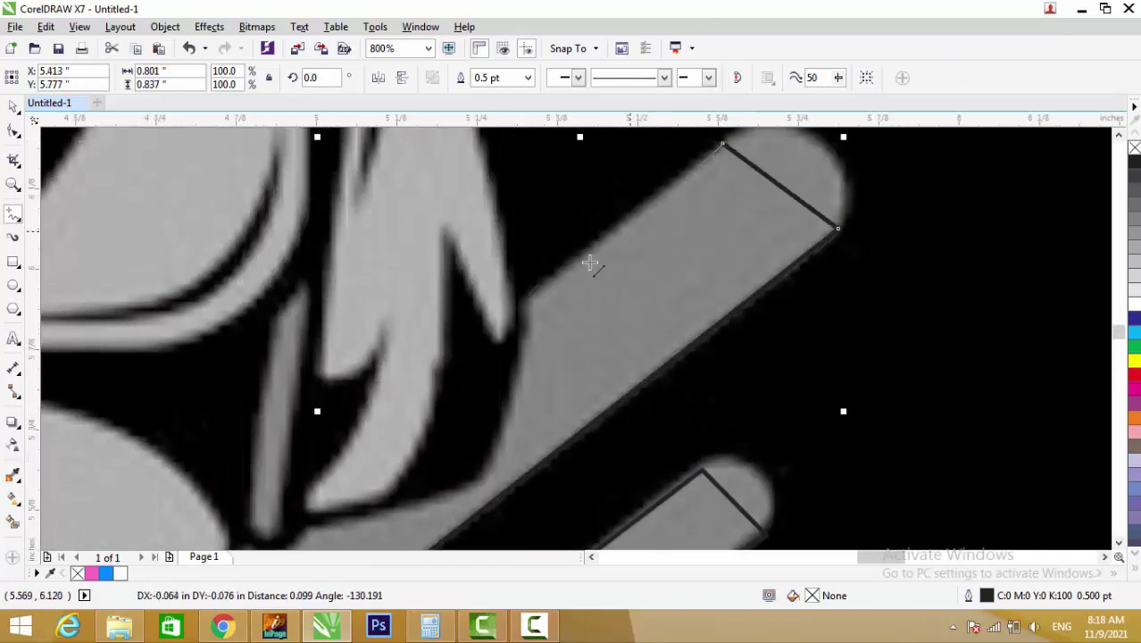
left_click(526, 301)
left_click(479, 478)
scroll(357, 464, "down", 1)
scroll(313, 454, "down", 1)
double_click(185, 484)
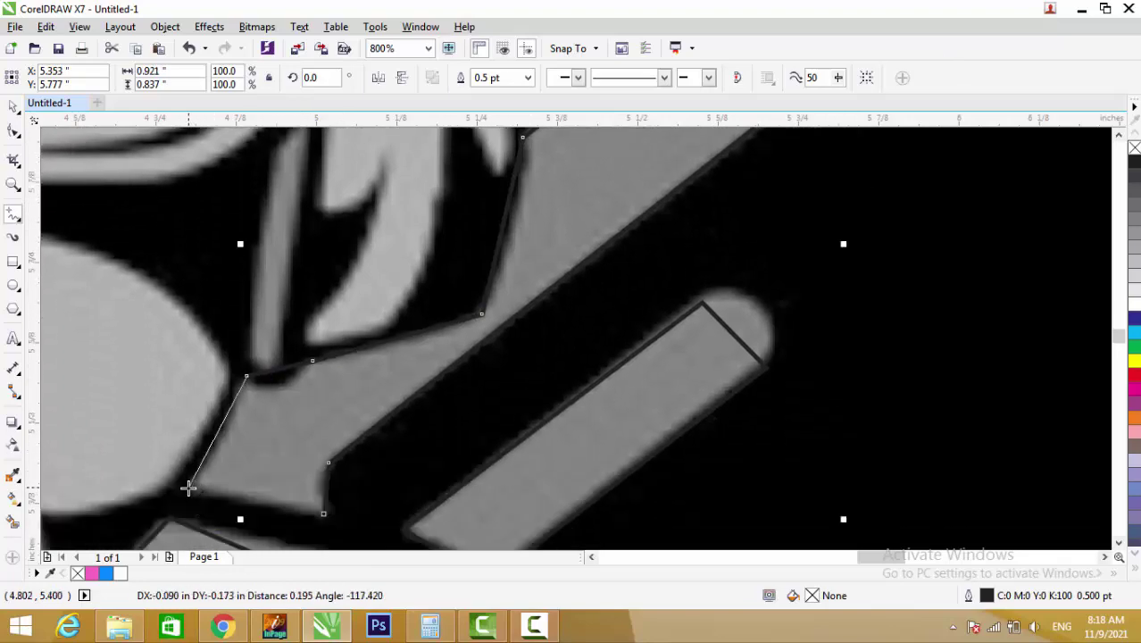
scroll(565, 494, "up", 1)
scroll(565, 494, "down", 1)
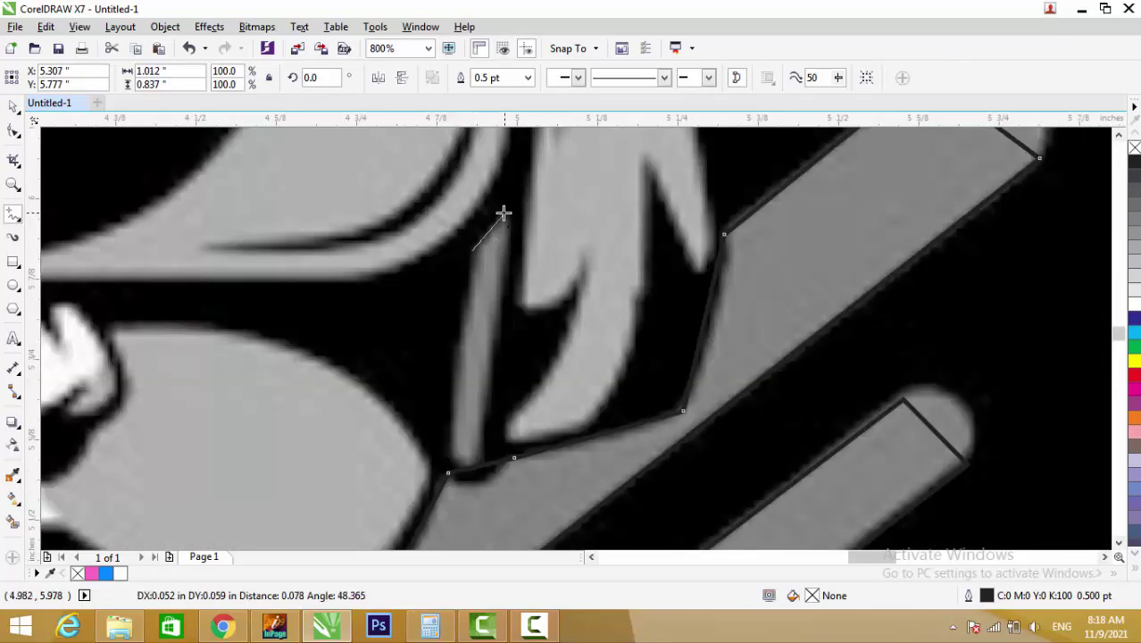
double_click(478, 473)
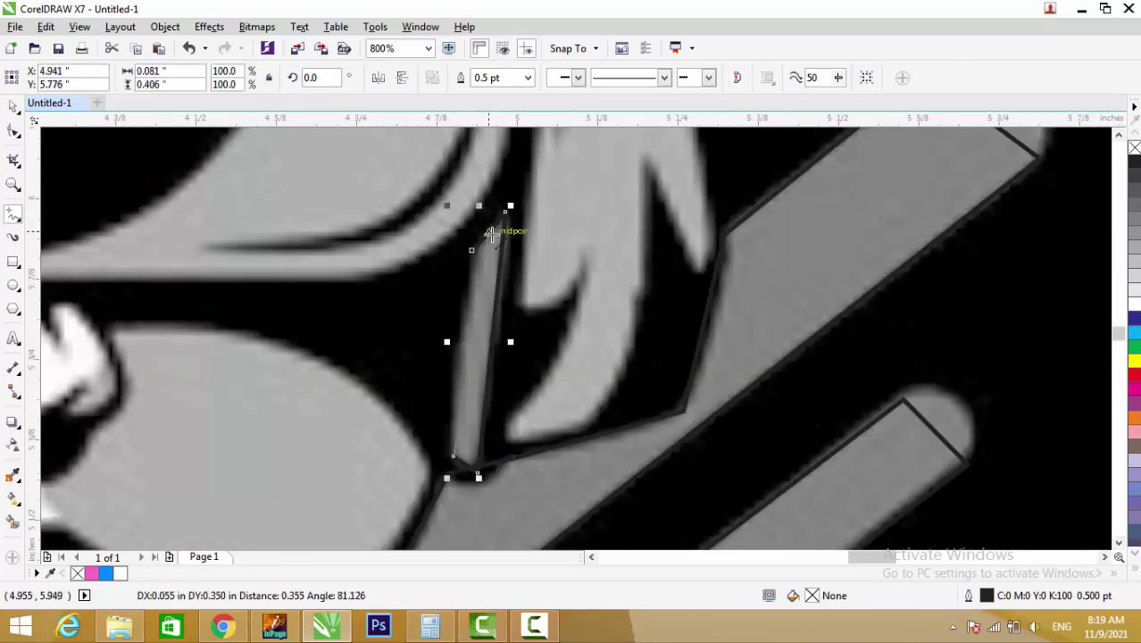
Trace a closed outline around the narrow gray hair strand, then zoom out (F4)
left_click(643, 156)
scroll(643, 157, "up", 2)
left_click(699, 439)
left_click(661, 183)
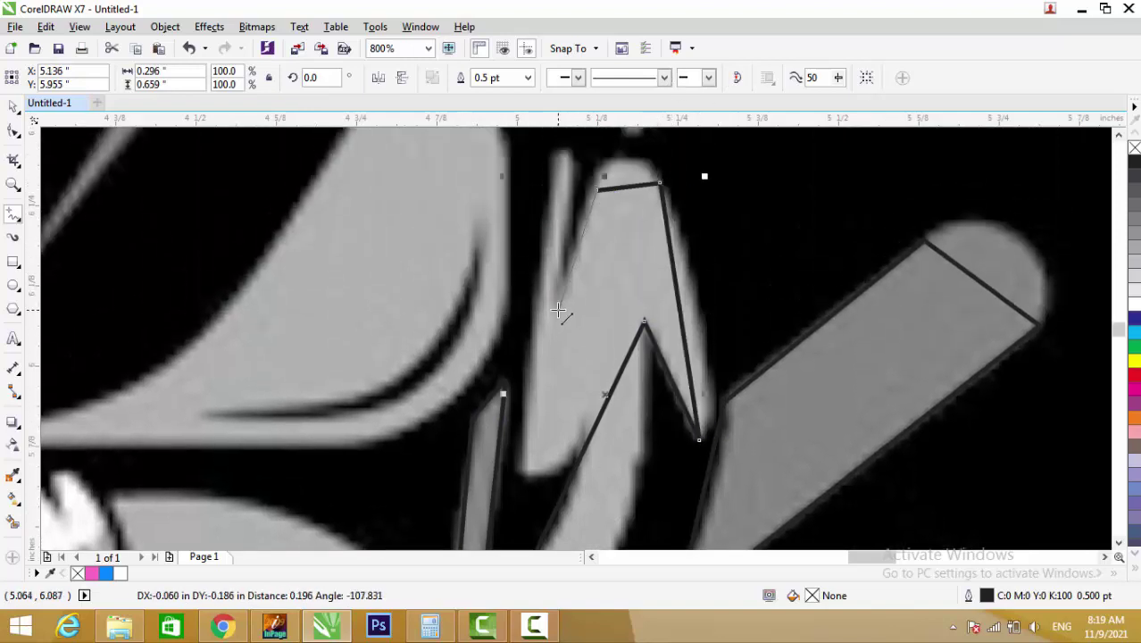
left_click(524, 474)
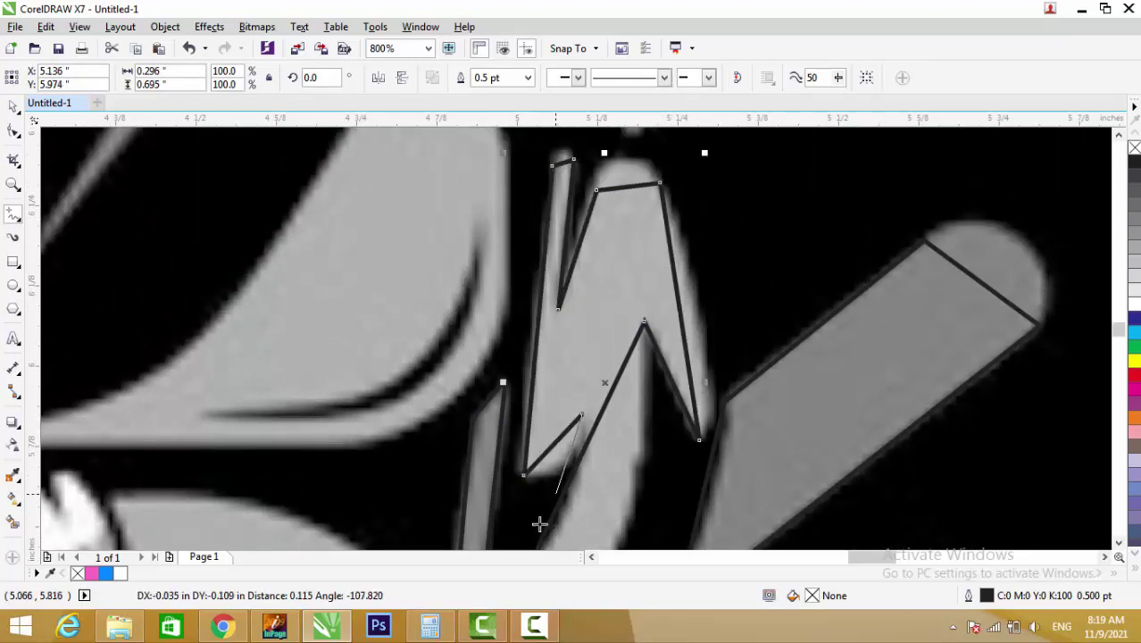
scroll(540, 525, "down", 2)
left_click(509, 497)
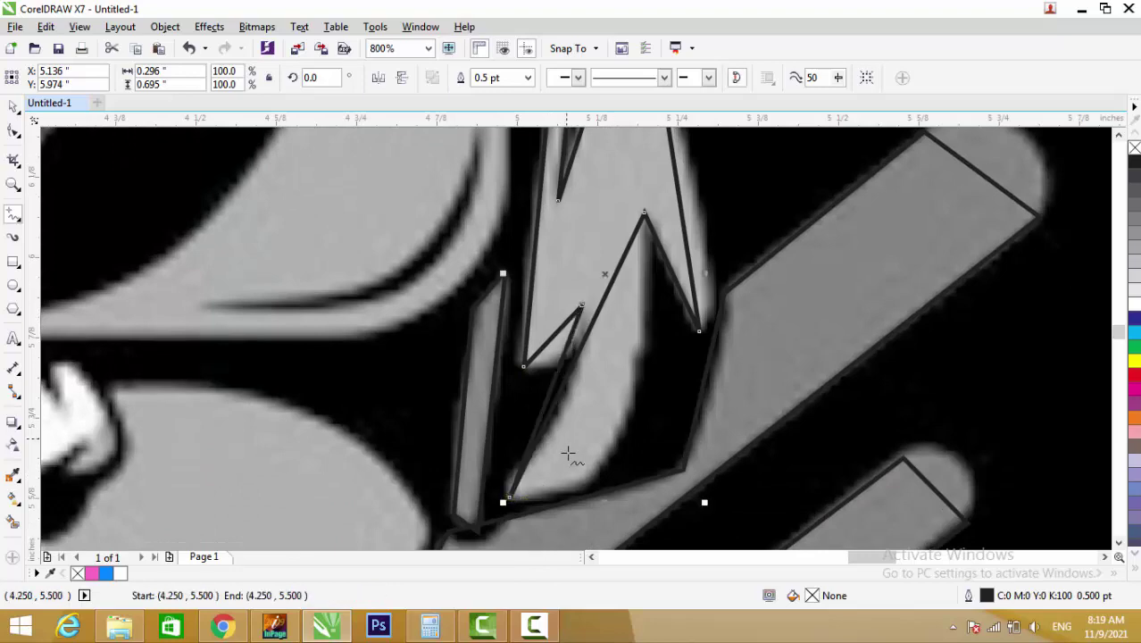
key("F4")
scroll(429, 496, "up", 3)
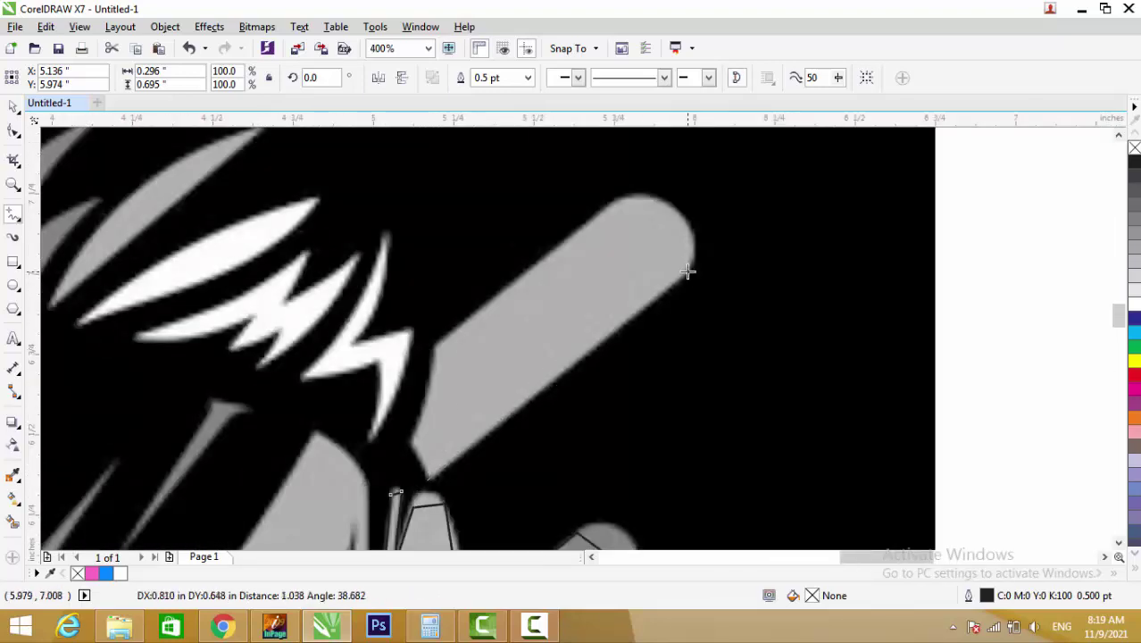
Finish and close the gray stick outline
left_click(687, 271)
left_click(618, 201)
left_click(427, 480)
scroll(427, 480, "up", 1)
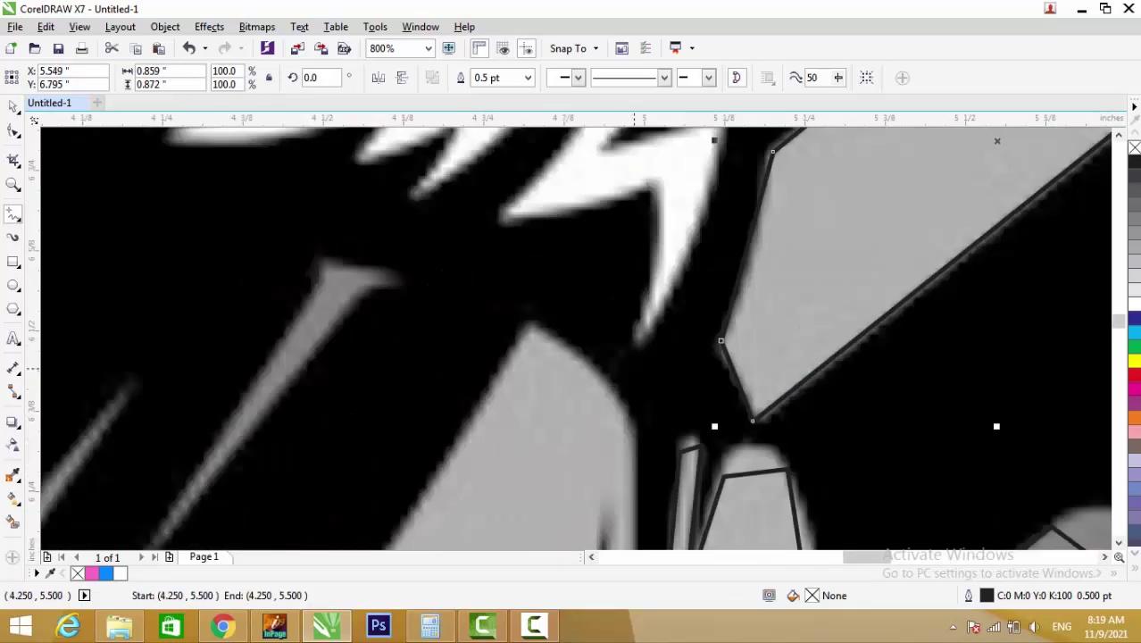
Trace a closed outline around the white lightning-shaped strand
left_click(637, 349)
left_click(657, 183)
left_click(496, 225)
scroll(500, 268, "up", 4)
scroll(667, 140, "up", 1)
left_click(670, 166)
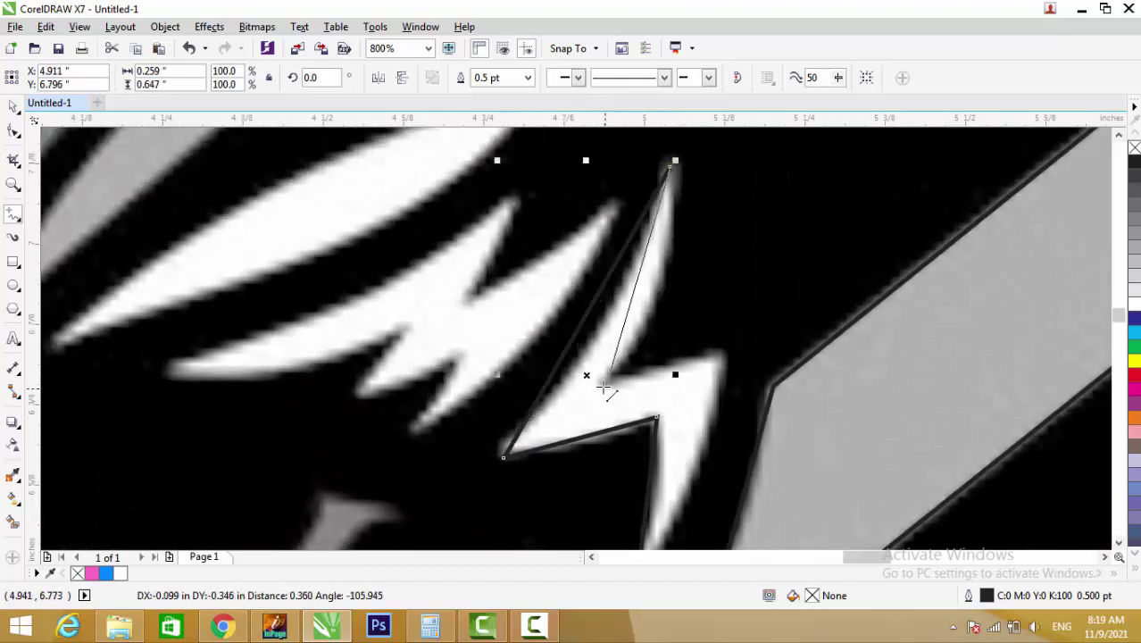
left_click(719, 368)
scroll(720, 369, "down", 1)
left_click(631, 507)
scroll(631, 507, "down", 1)
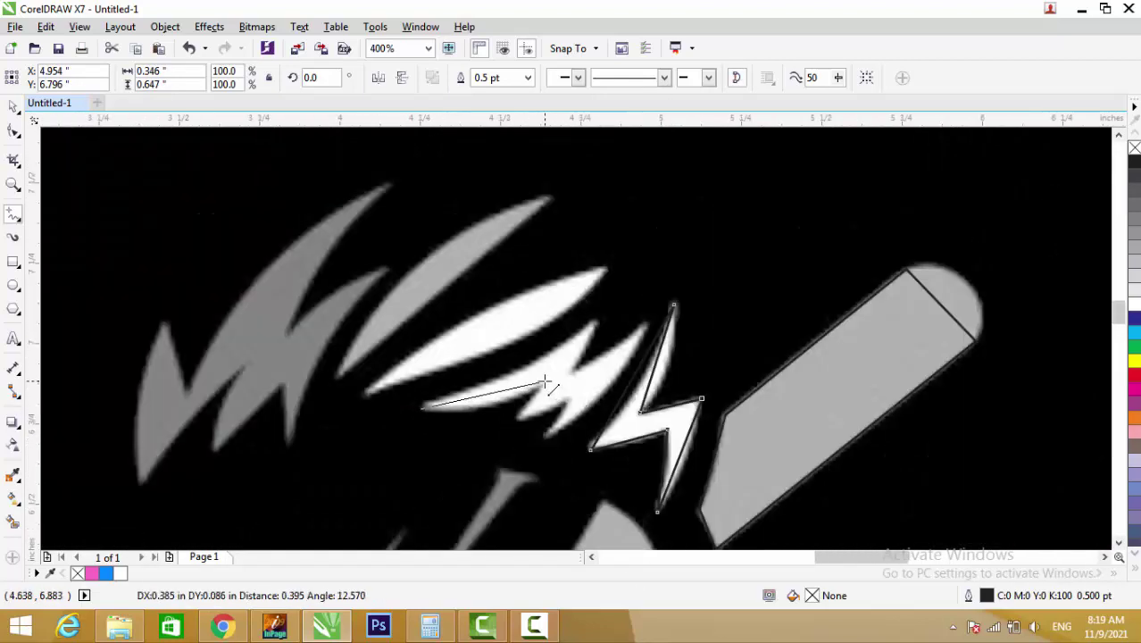
Outline the next white zigzag hair strand
left_click(648, 325)
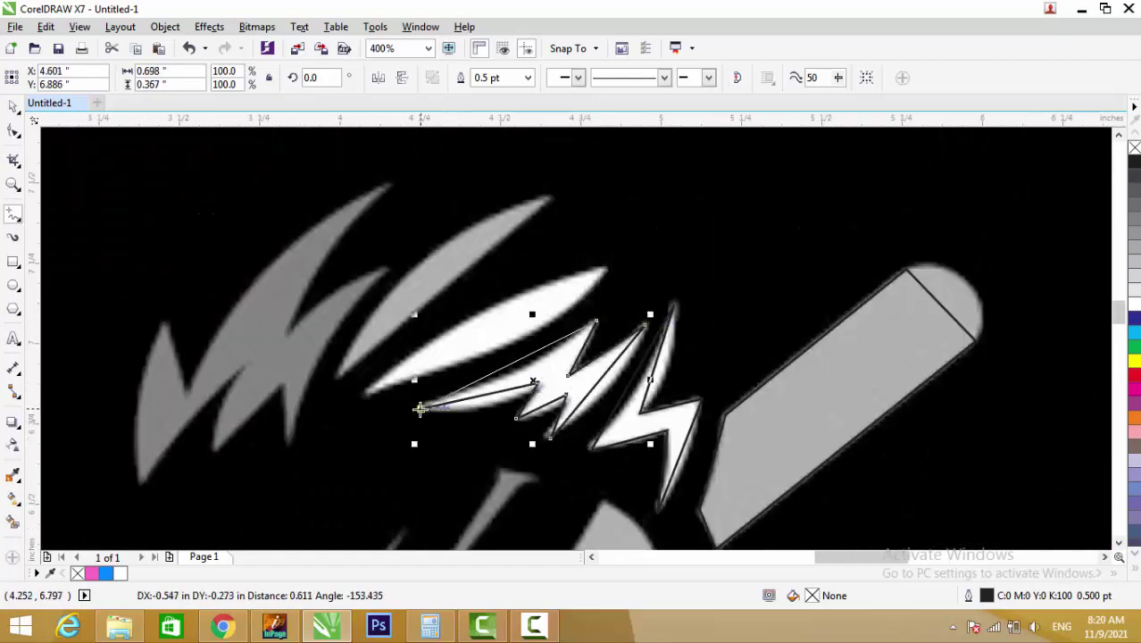
left_click(419, 410)
scroll(420, 410, "down", 1)
scroll(447, 457, "up", 1)
left_click(688, 327)
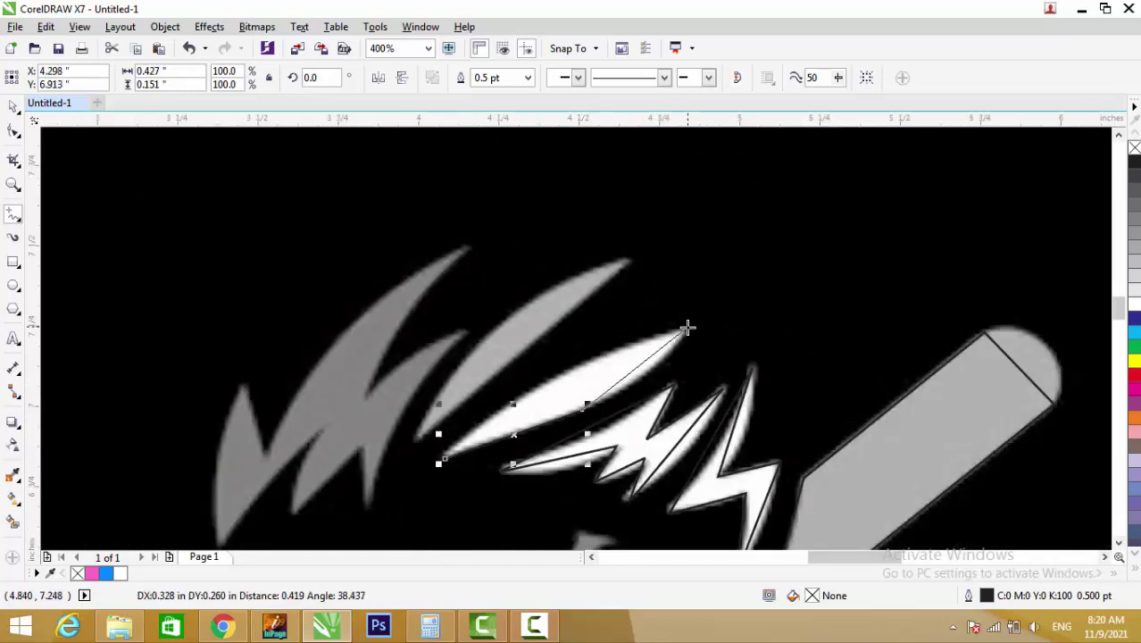
left_click(633, 259)
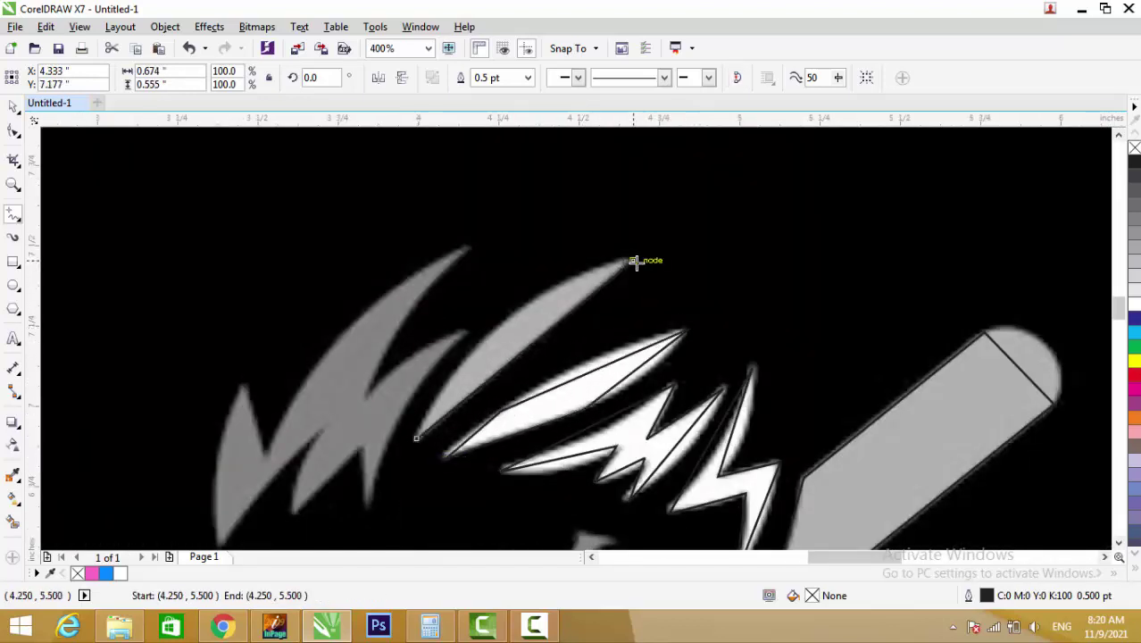
Trace the neighbouring gray hair spikes and start the next gray headphone shape
left_click(469, 332)
left_click(366, 393)
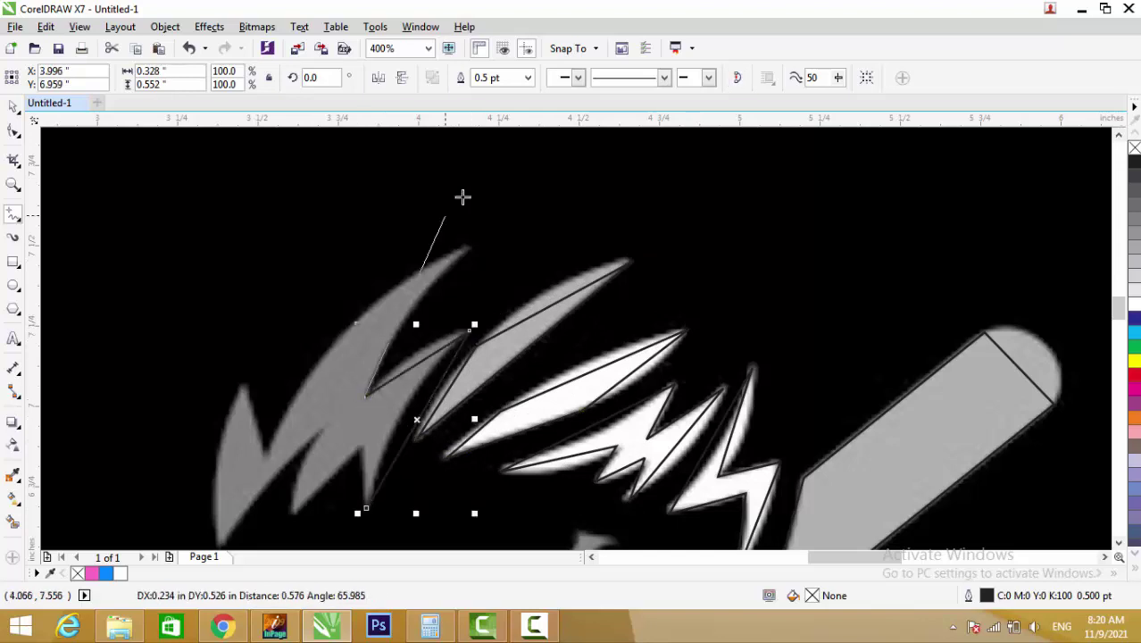
left_click(268, 459)
left_click(241, 386)
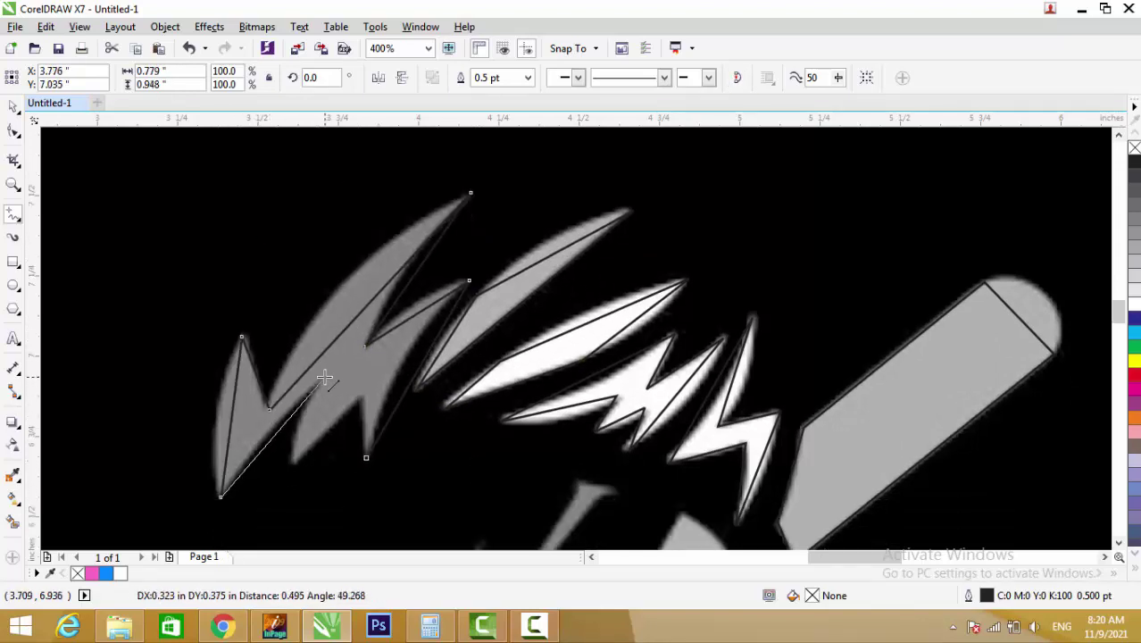
scroll(360, 394, "down", 6)
scroll(407, 393, "up", 5)
scroll(407, 393, "up", 3)
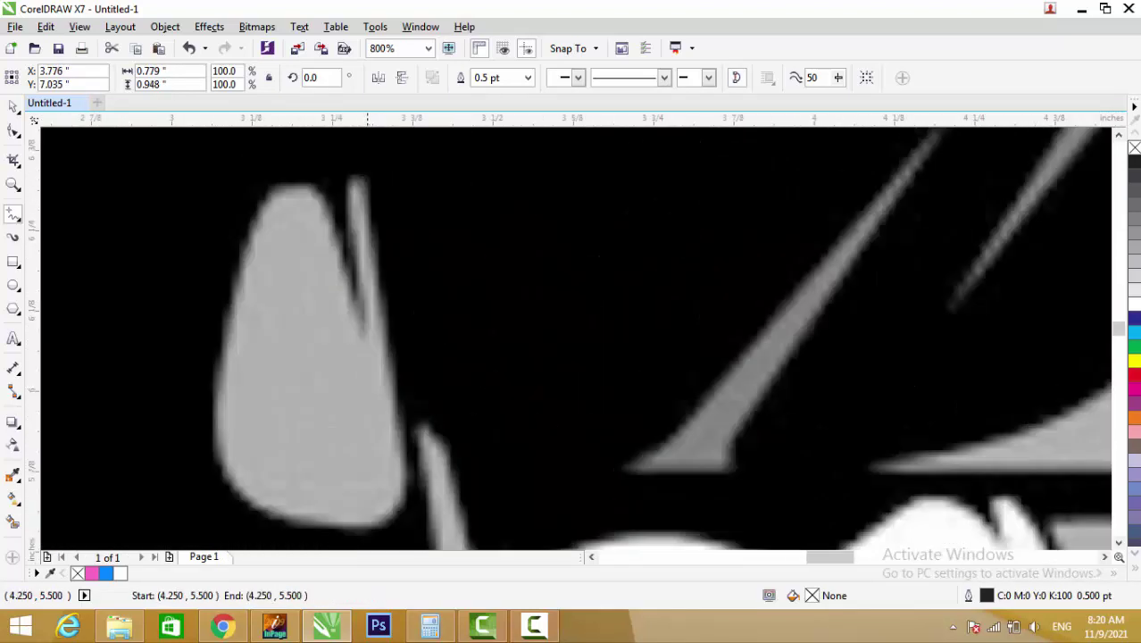
left_click(400, 515)
left_click(212, 396)
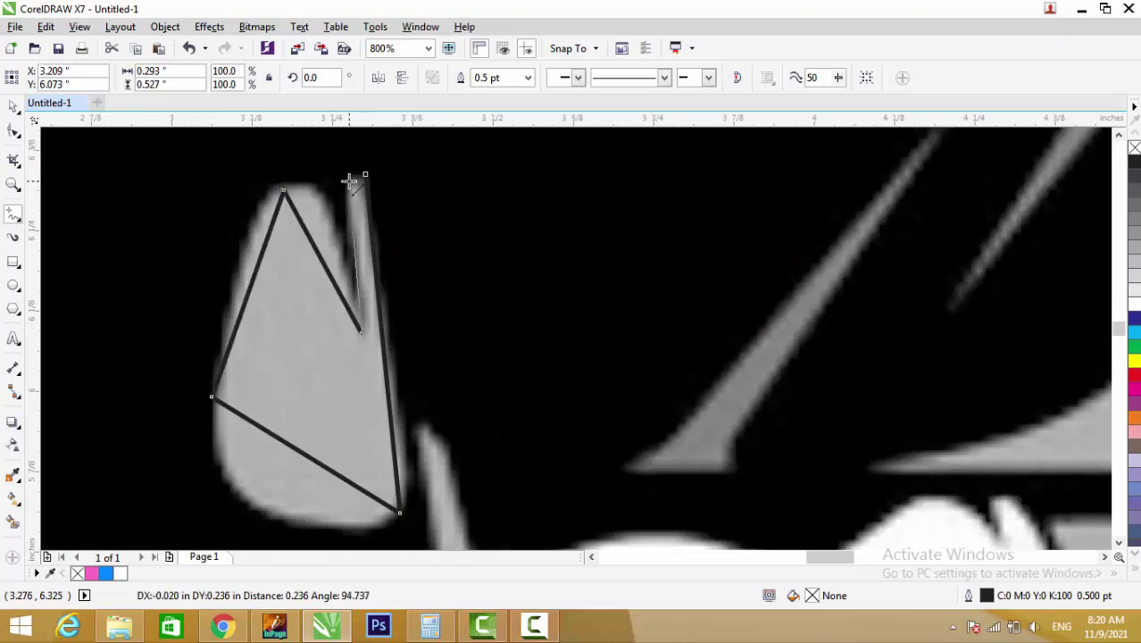
scroll(352, 368, "down", 3)
scroll(340, 266, "up", 2)
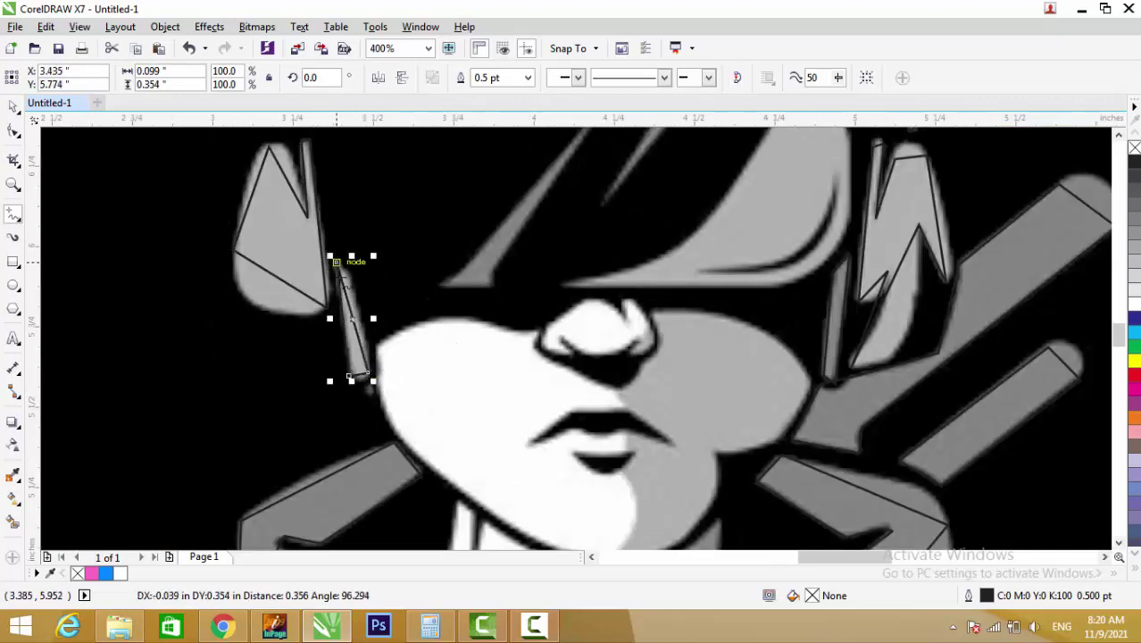
Trace a closed outline around the small dark triangle
scroll(337, 262, "down", 3)
scroll(483, 362, "up", 5)
left_click(546, 290)
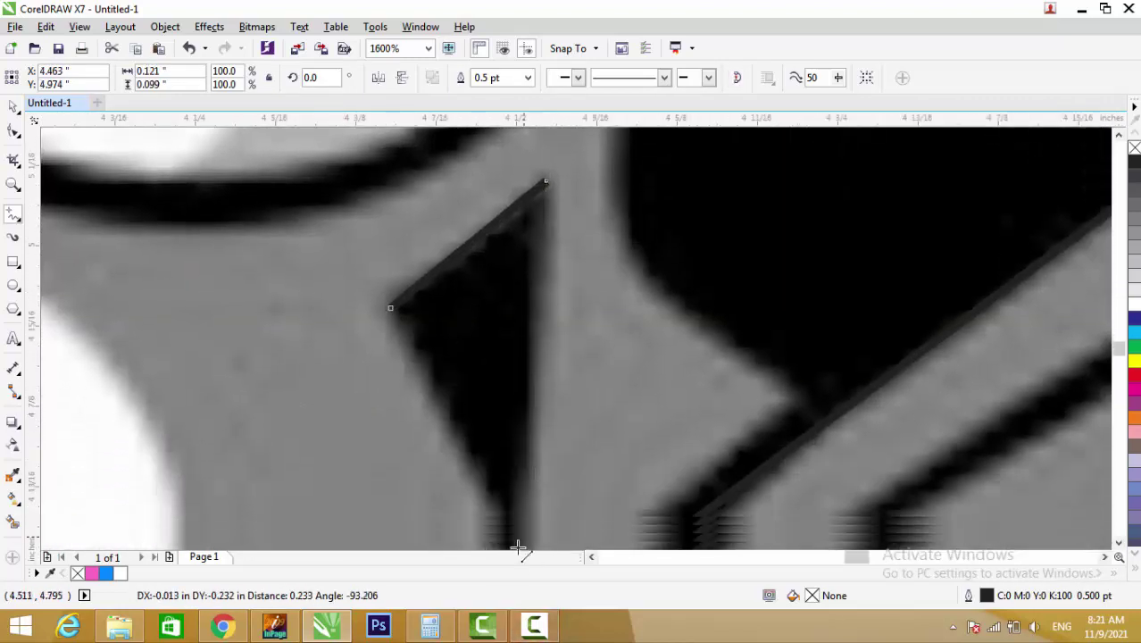
left_click(517, 534)
left_click(391, 273)
scroll(391, 273, "down", 2)
scroll(132, 355, "up", 2)
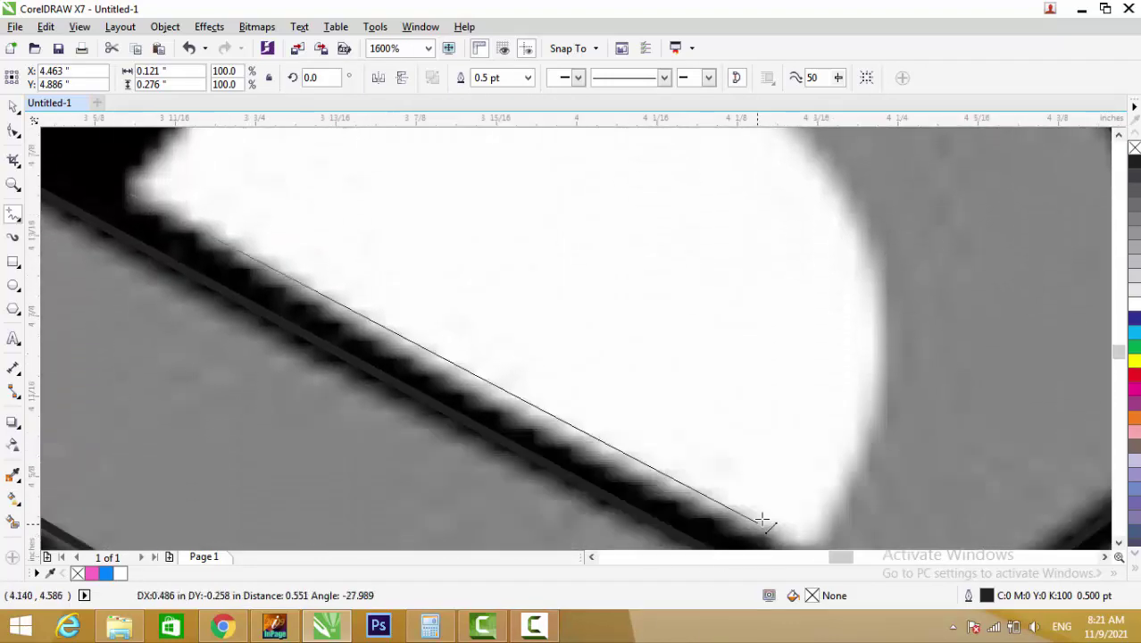
scroll(587, 420, "down", 1)
Start outlining the white neck patch along its lower edge
left_click(750, 507)
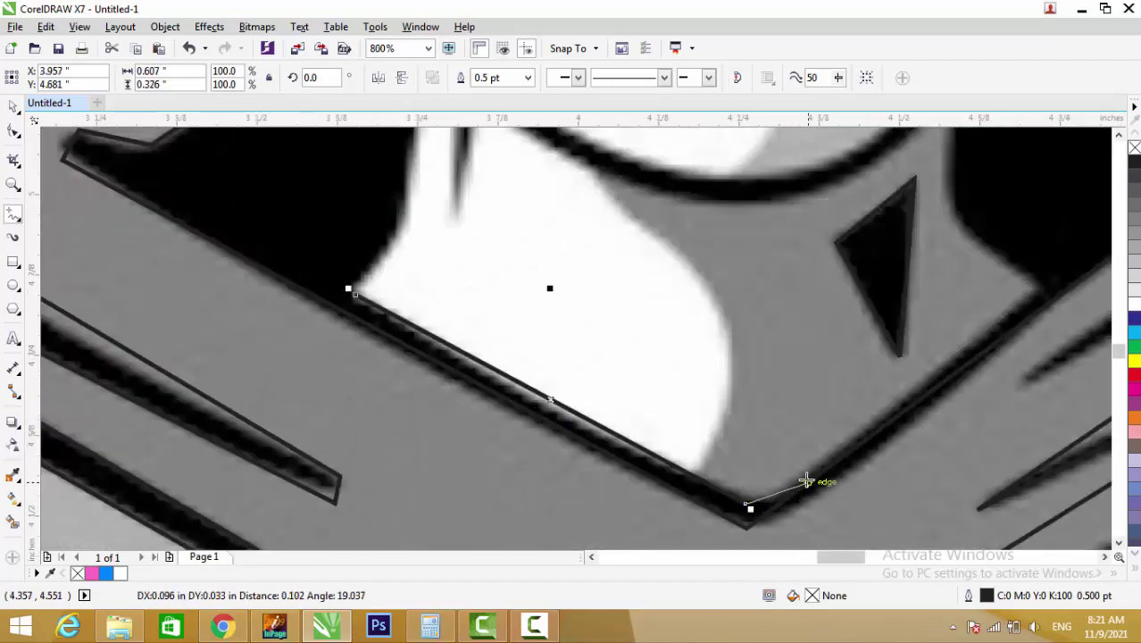
scroll(1045, 280, "down", 1)
scroll(446, 447, "up", 2)
left_click(424, 473)
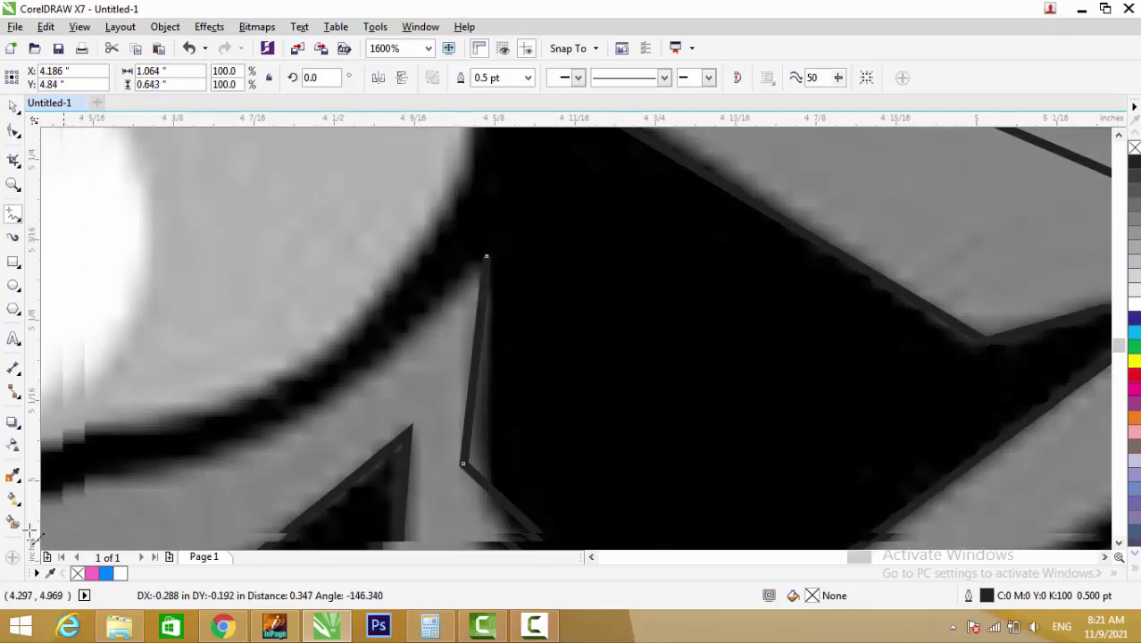
scroll(593, 528, "down", 2)
scroll(594, 528, "up", 2)
left_click(268, 140)
left_click(224, 377)
Run the neck outline down its left edge and close it
scroll(228, 195, "up", 1)
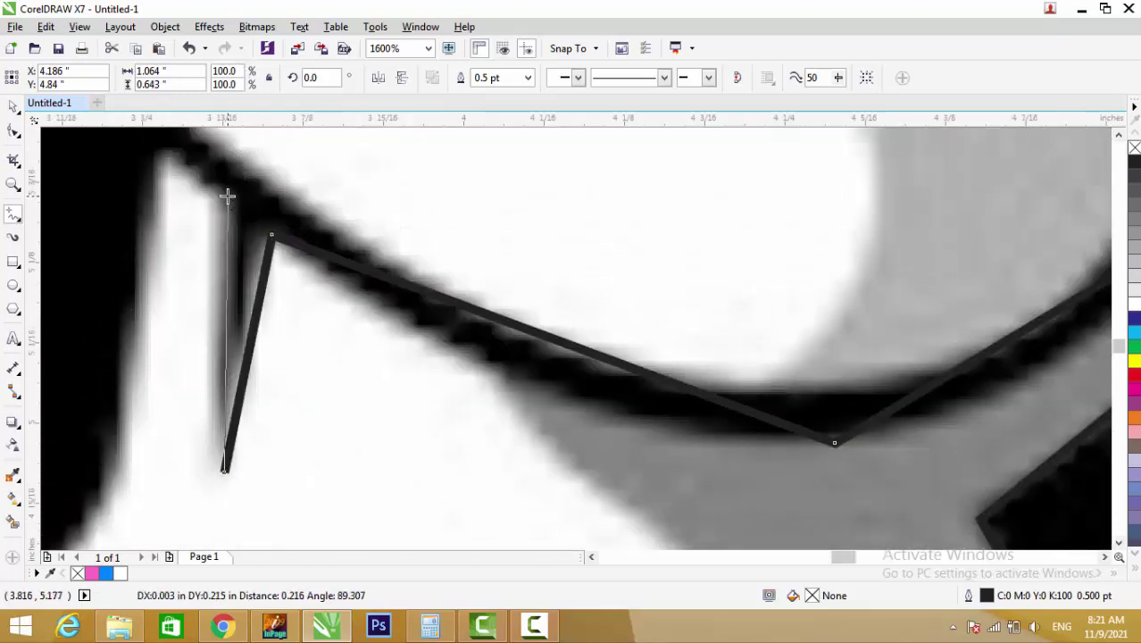
left_click(227, 194)
scroll(302, 282, "down", 2)
left_click(276, 311)
scroll(523, 262, "down", 1)
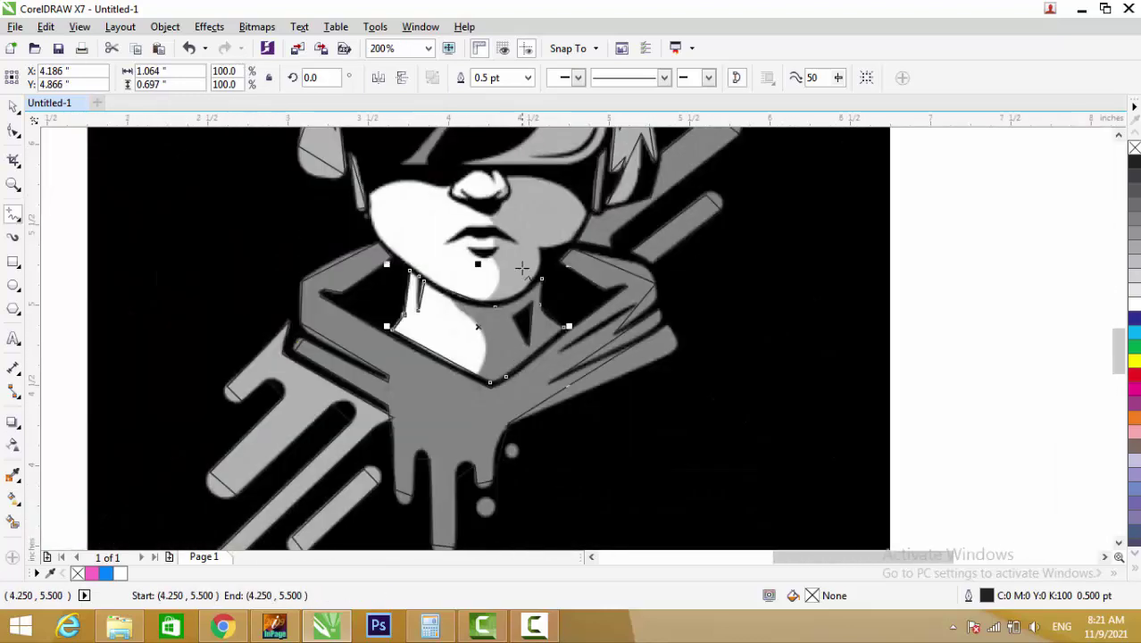
scroll(445, 390, "up", 1)
scroll(523, 364, "down", 1)
scroll(465, 364, "down", 1)
Undo the accidental move of the grayscale original picture with Ctrl+Z
left_click(463, 362)
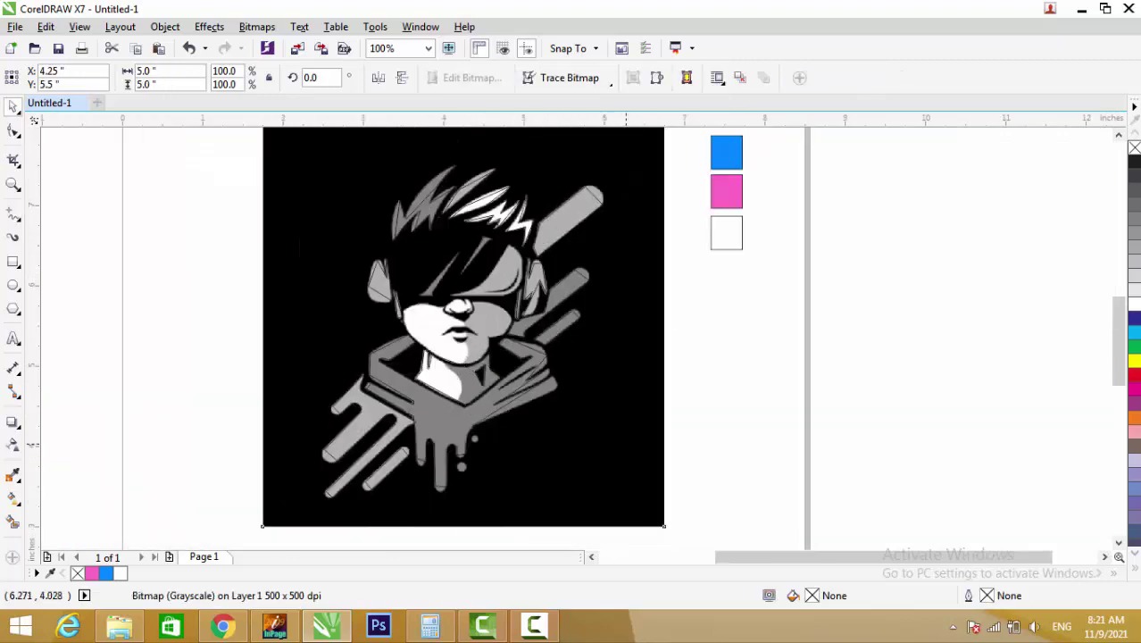
key("ctrl+z")
scroll(616, 420, "up", 3)
scroll(509, 375, "down", 2)
scroll(485, 445, "up", 3)
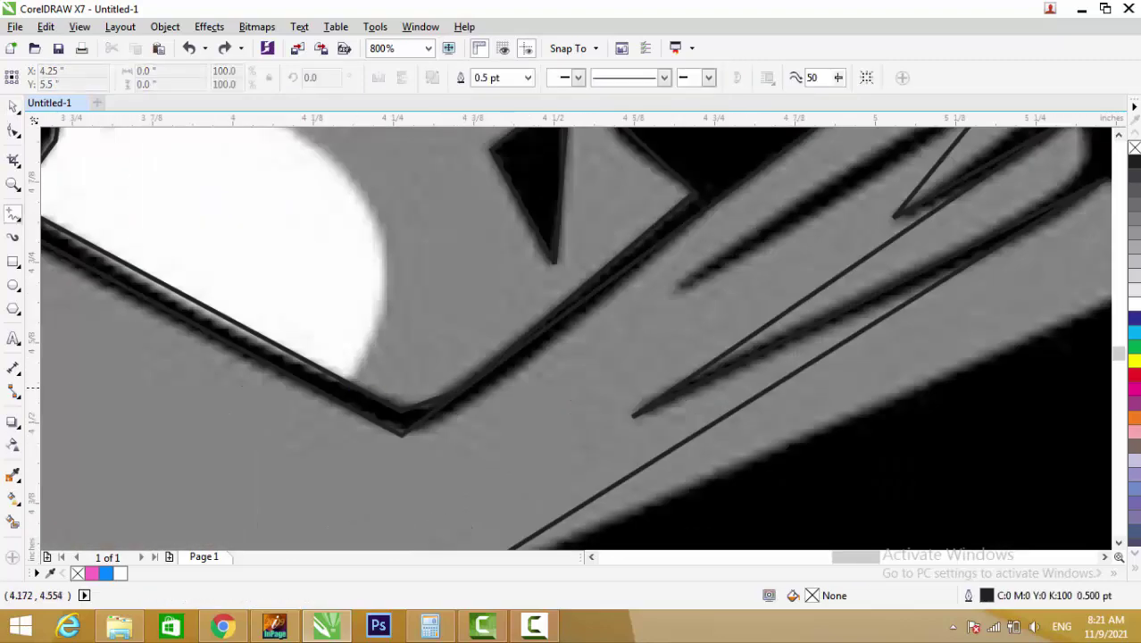
Trace the corners of the gray collar surrounding the neck
left_click(347, 503)
left_click(347, 298)
left_click(241, 241)
left_click(614, 191)
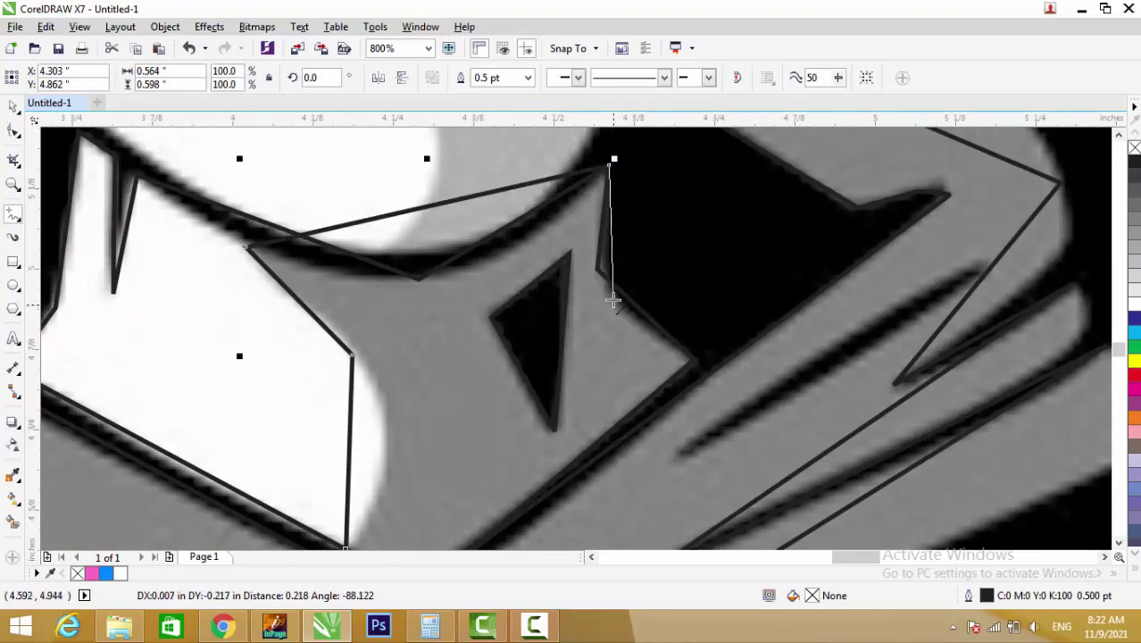
left_click(701, 357)
left_click(395, 496)
scroll(450, 335, "down", 2)
scroll(472, 305, "down", 1)
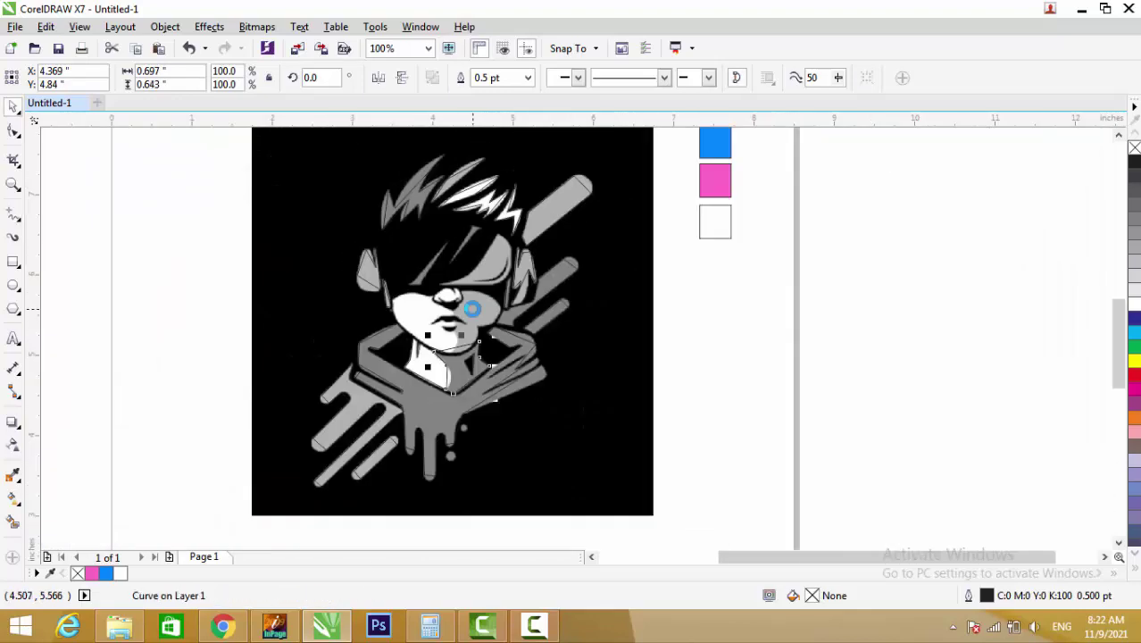
scroll(362, 489, "up", 1)
Select the diagonal bar's outline with the Shape tool and bend its end into a rounded tip
left_click(14, 132)
scroll(390, 406, "up", 2)
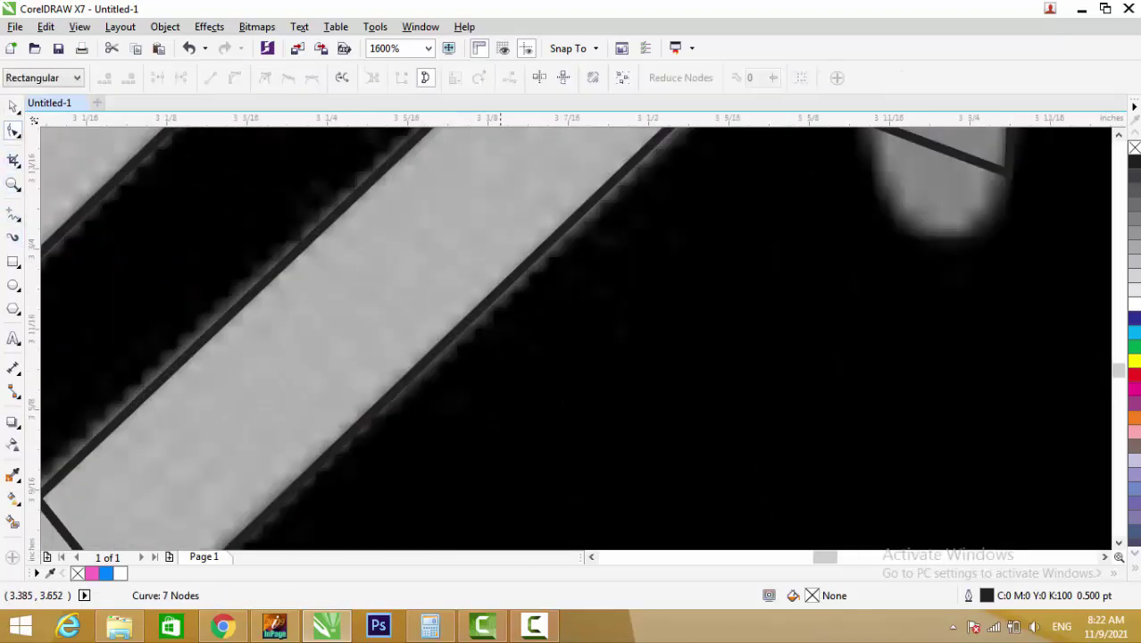
left_click(390, 402)
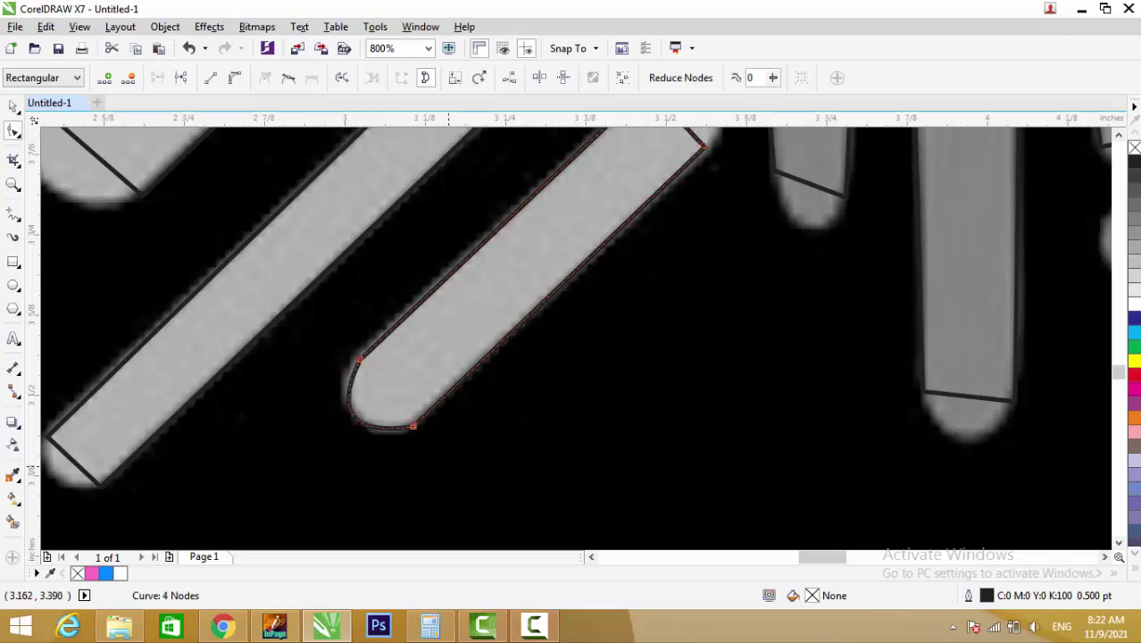
scroll(551, 255, "up", 1)
left_click_drag(578, 257, 616, 223)
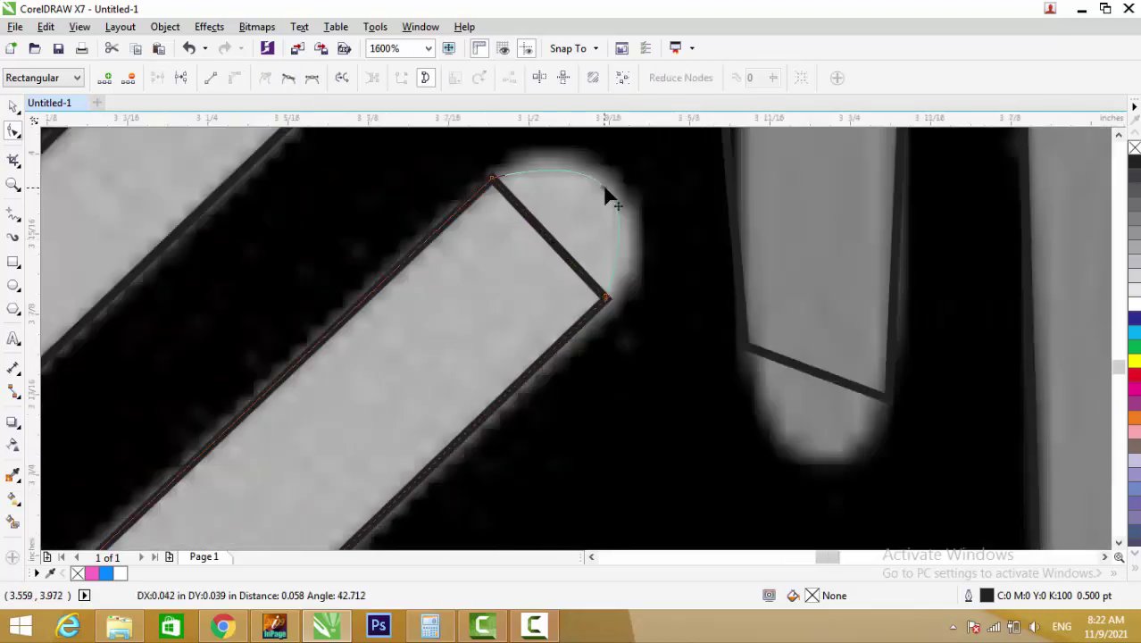
scroll(543, 314, "down", 2)
scroll(275, 473, "up", 1)
Round another bar end to match the artwork and move a corner node onto the shape's corner
left_click(275, 473)
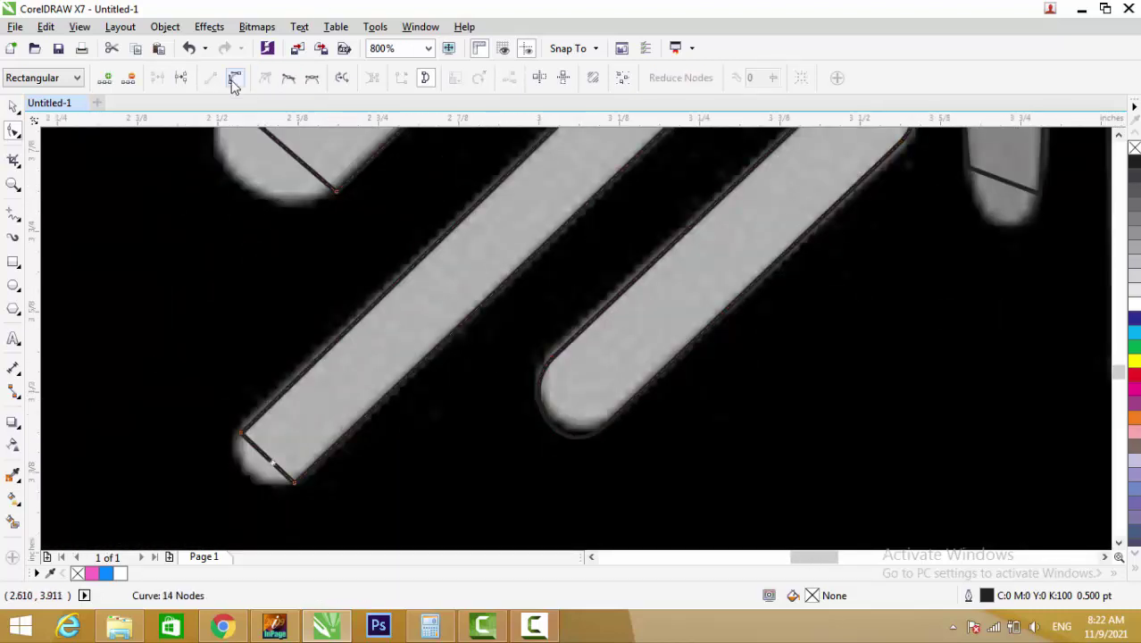
scroll(255, 437, "up", 1)
left_click_drag(316, 375, 259, 419)
scroll(282, 502, "down", 2)
scroll(622, 196, "up", 1)
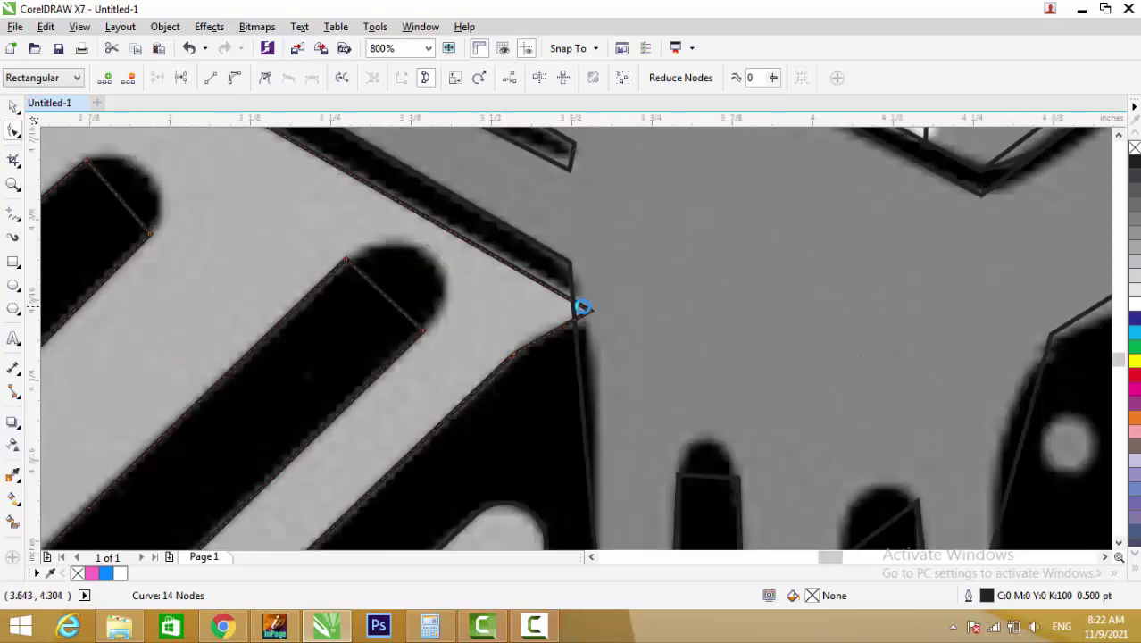
scroll(581, 305, "up", 1)
mouse_move(596, 315)
left_mouse_down()
mouse_move(613, 343)
mouse_move(604, 298)
left_mouse_up()
Add a node for a new corner and bow the bar's end segment along the rounded tip
double_click(583, 328)
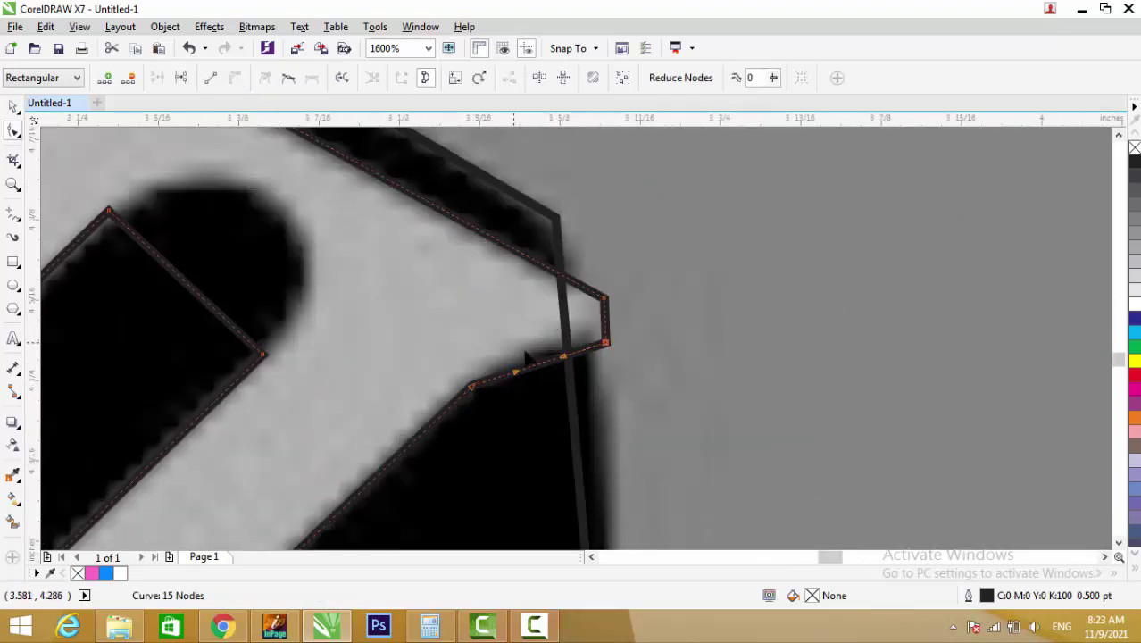
scroll(475, 459, "up", 1)
scroll(625, 299, "down", 1)
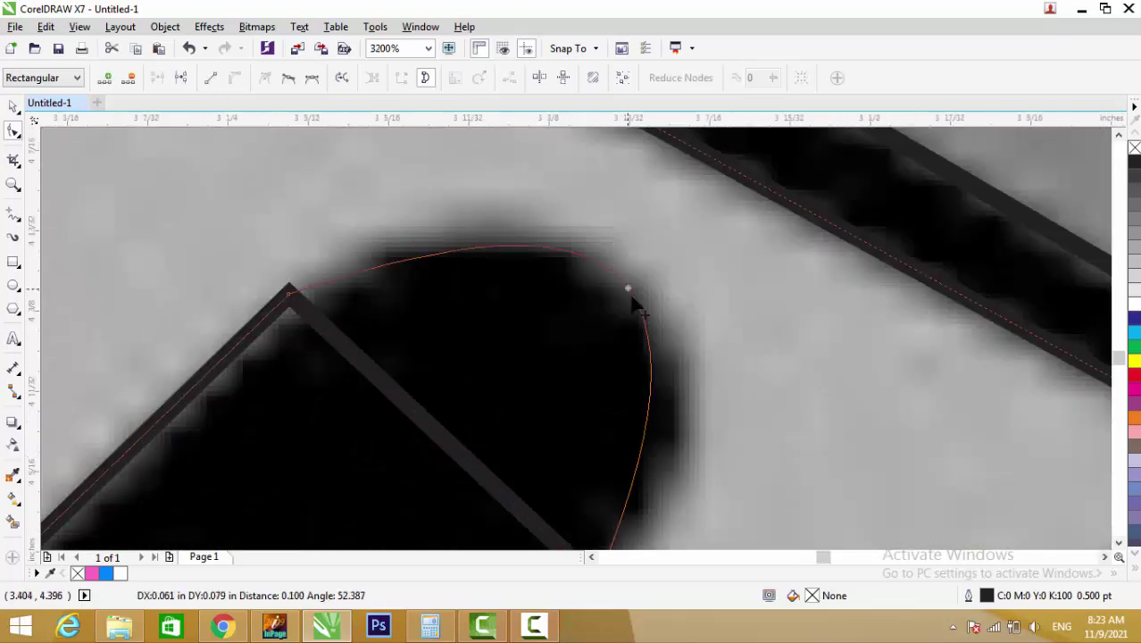
scroll(625, 299, "down", 1)
scroll(500, 357, "down", 2)
scroll(369, 404, "up", 2)
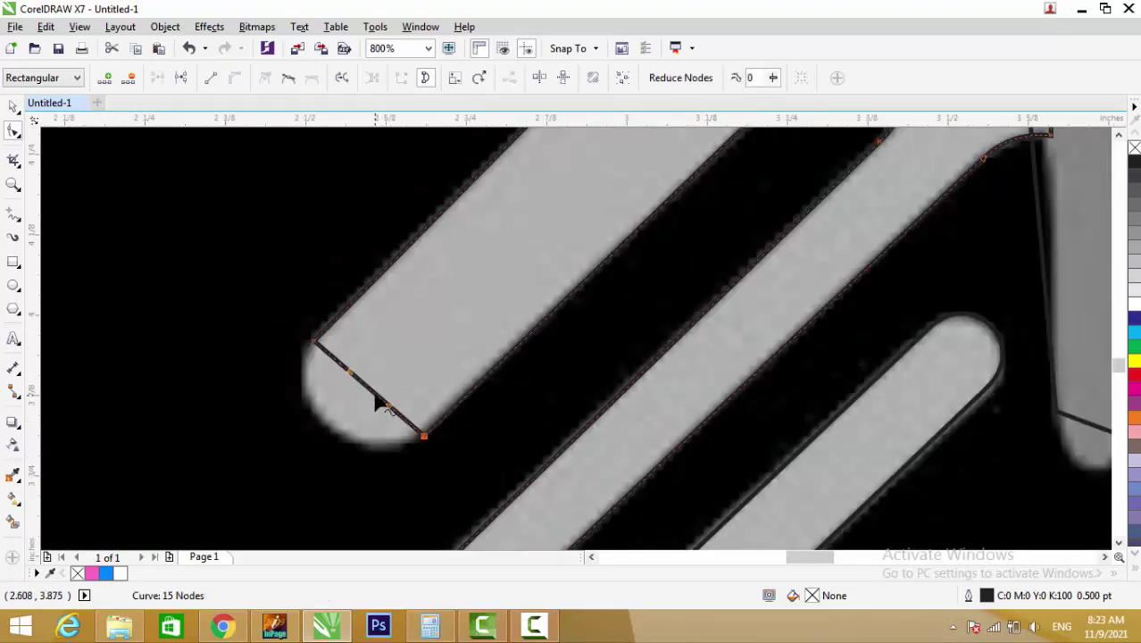
left_click(373, 398)
left_click(230, 80)
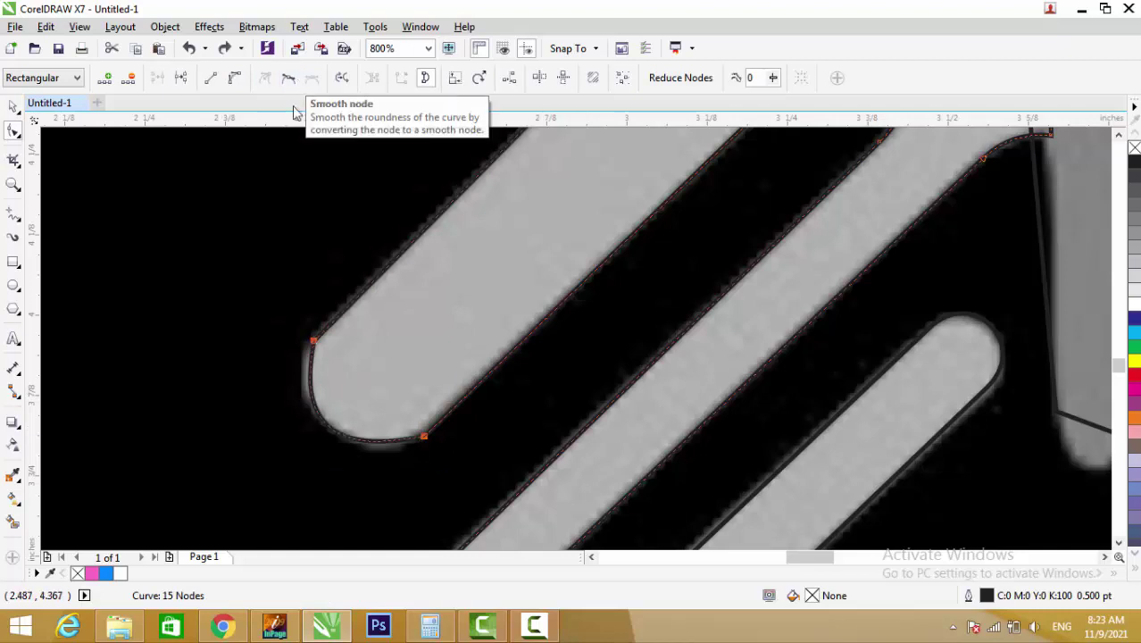
scroll(401, 369, "down", 1)
scroll(401, 368, "up", 3)
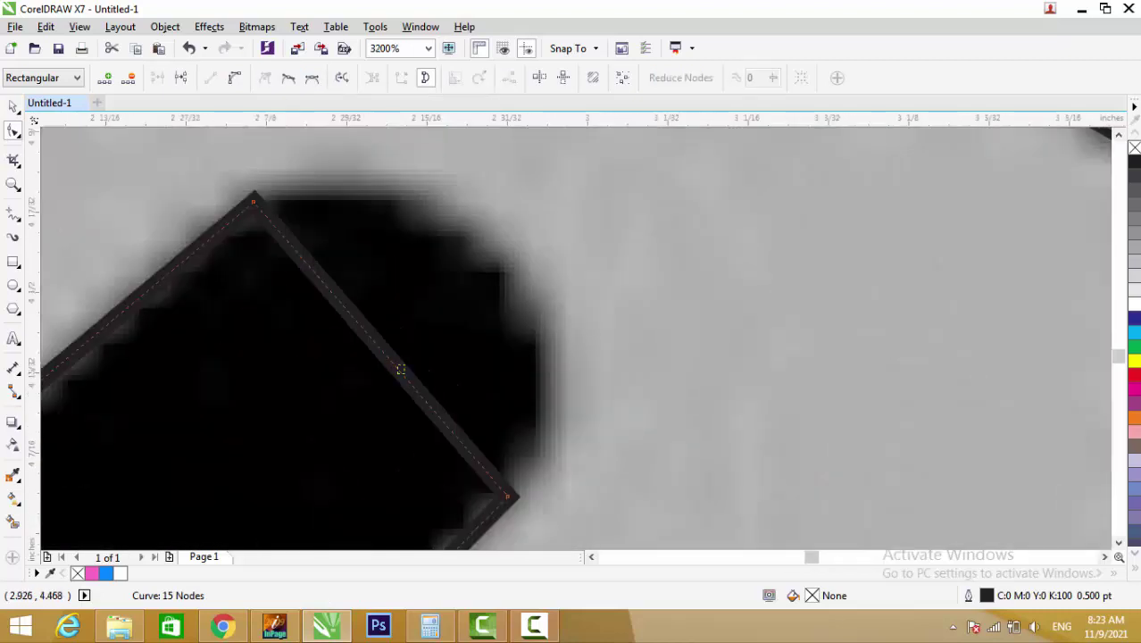
left_click(235, 79)
left_click_drag(392, 361, 472, 263)
Curve the outline's edge around the rounded gap between the bars
scroll(367, 145, "down", 1)
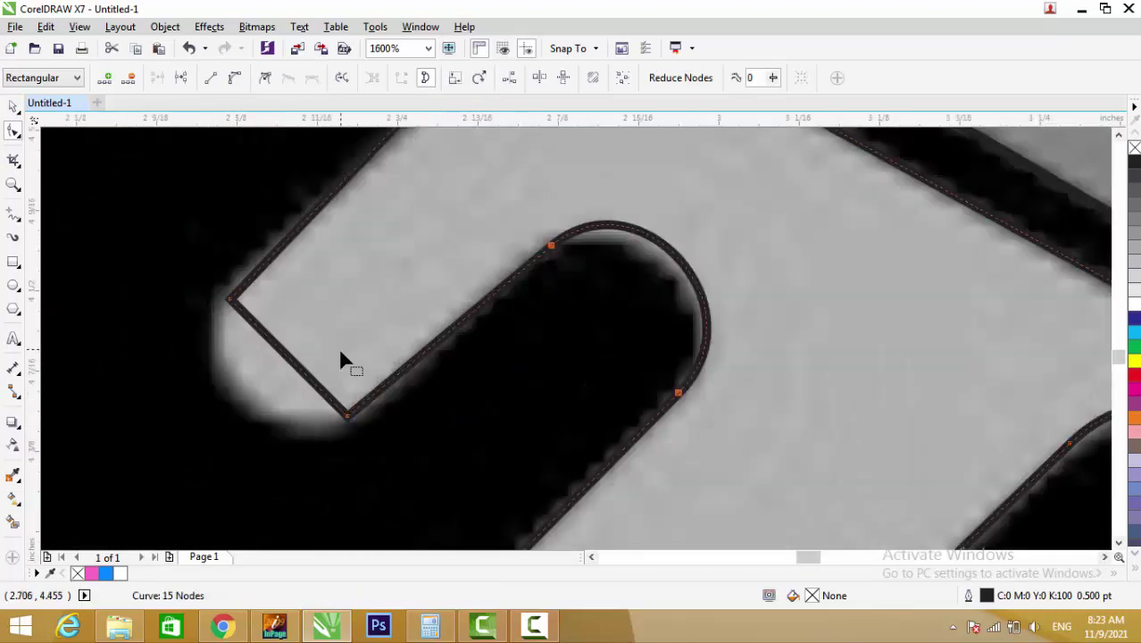
left_click_drag(293, 361, 232, 393)
scroll(454, 321, "down", 2)
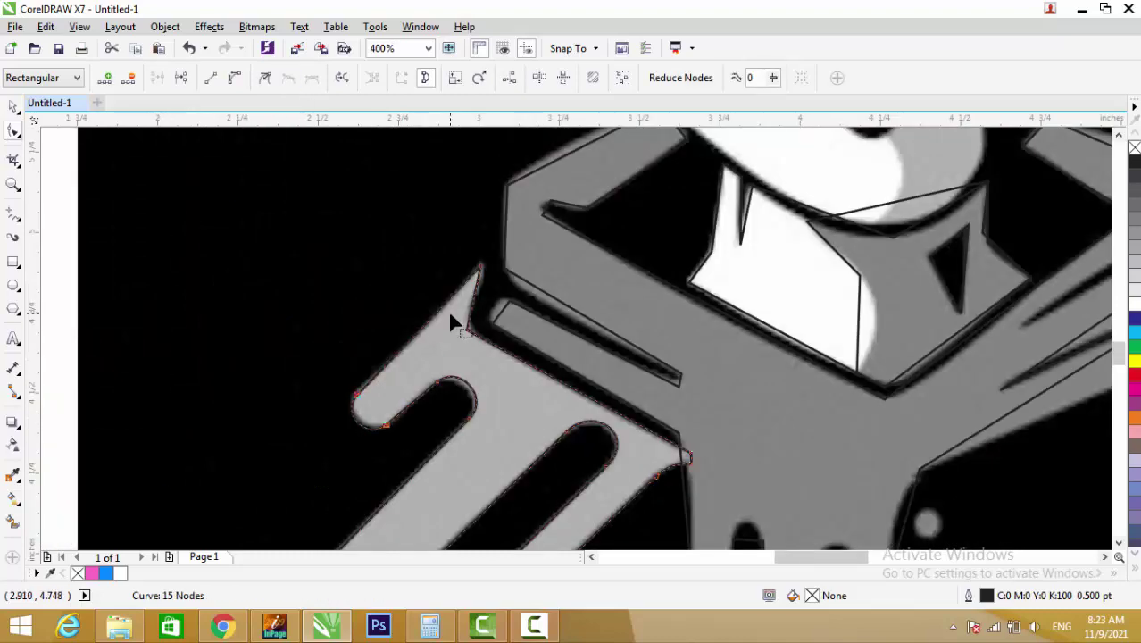
scroll(480, 312, "up", 1)
scroll(536, 209, "up", 2)
scroll(496, 446, "down", 3)
scroll(270, 308, "up", 3)
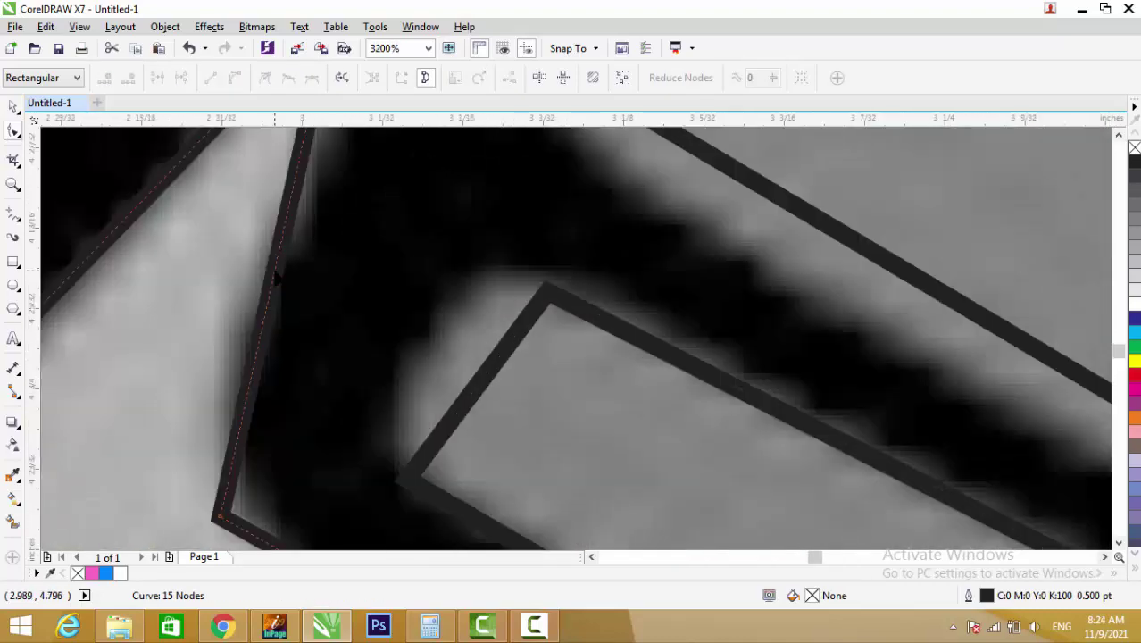
scroll(270, 308, "down", 1)
Undo and restore the last corner reshape, then select the drip's traced outline
key("ctrl+z")
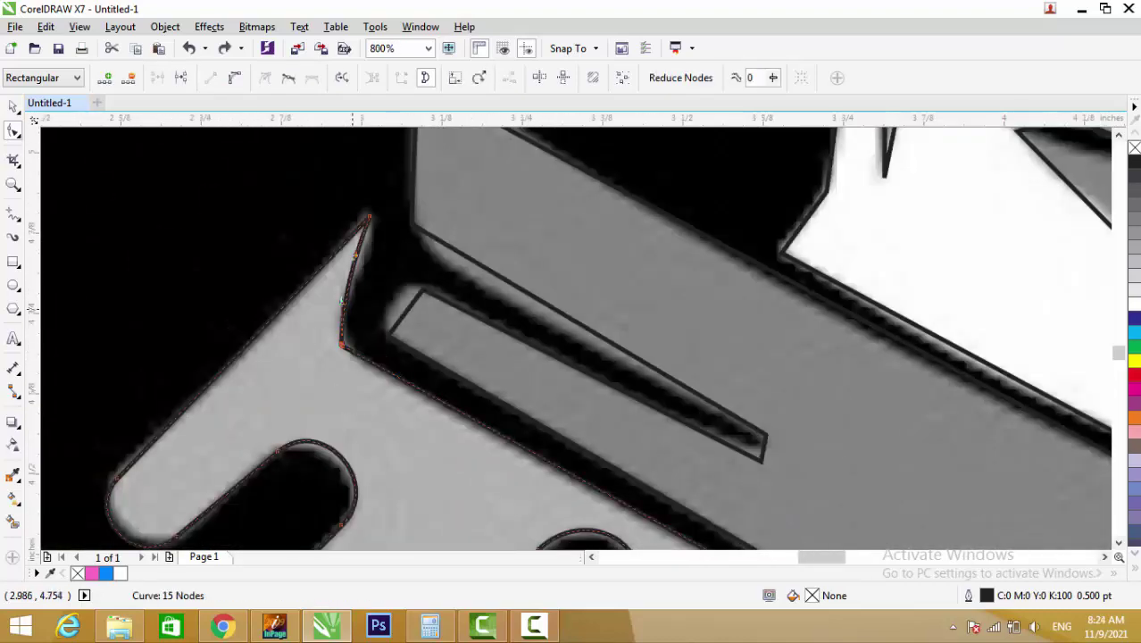
key("ctrl+shift+z")
scroll(255, 300, "down", 2)
scroll(359, 308, "up", 2)
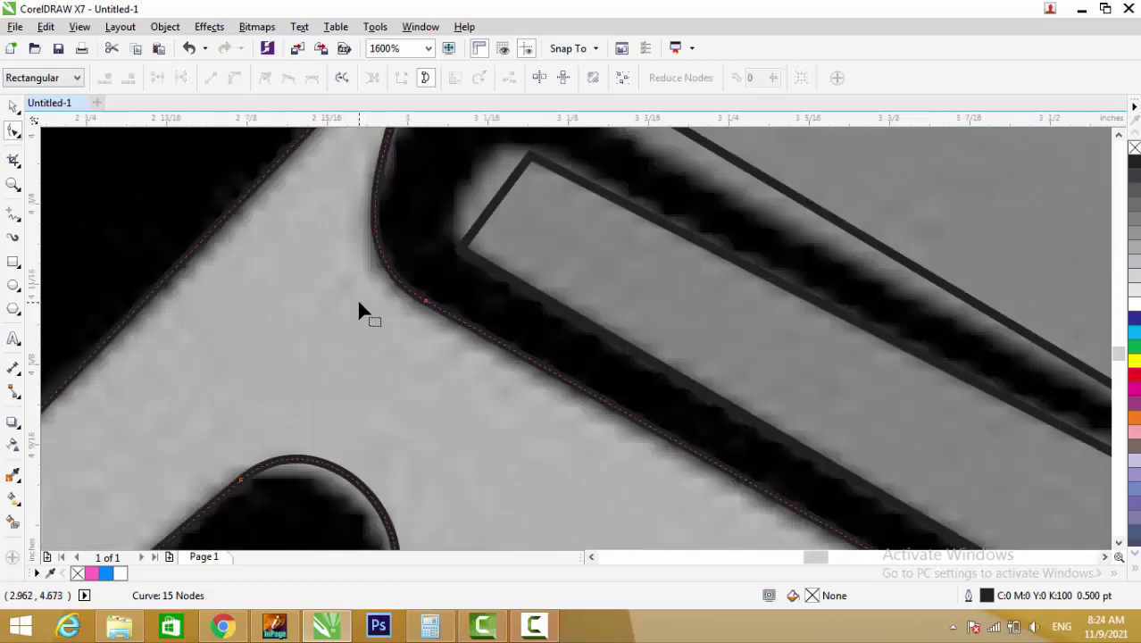
scroll(230, 349, "down", 4)
scroll(230, 348, "up", 2)
left_click(300, 438)
scroll(317, 441, "up", 2)
Round the drip's bottom edge and flat top into arcs
left_click(326, 441)
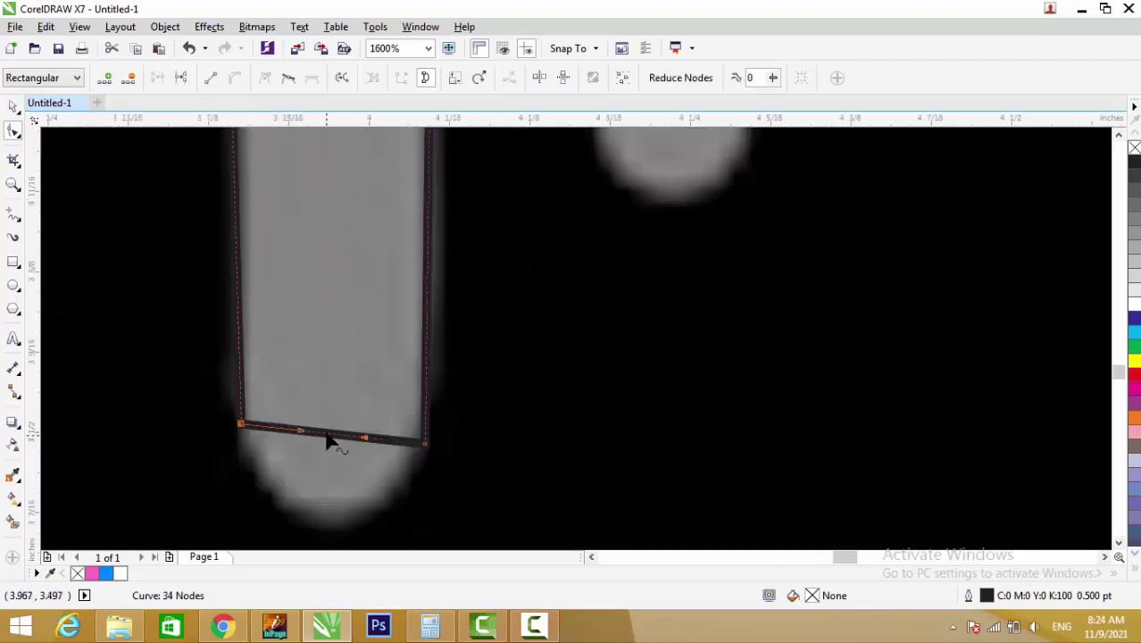
left_click_drag(326, 441, 353, 473)
scroll(302, 129, "up", 5)
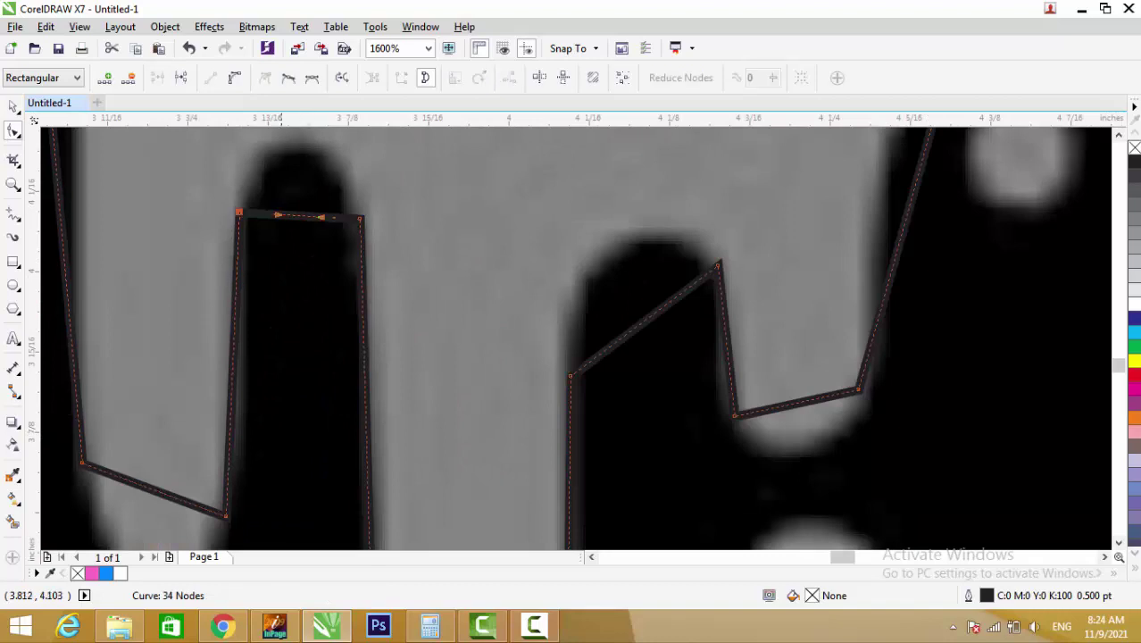
left_click_drag(296, 217, 296, 143)
scroll(457, 321, "down", 1)
scroll(545, 330, "up", 1)
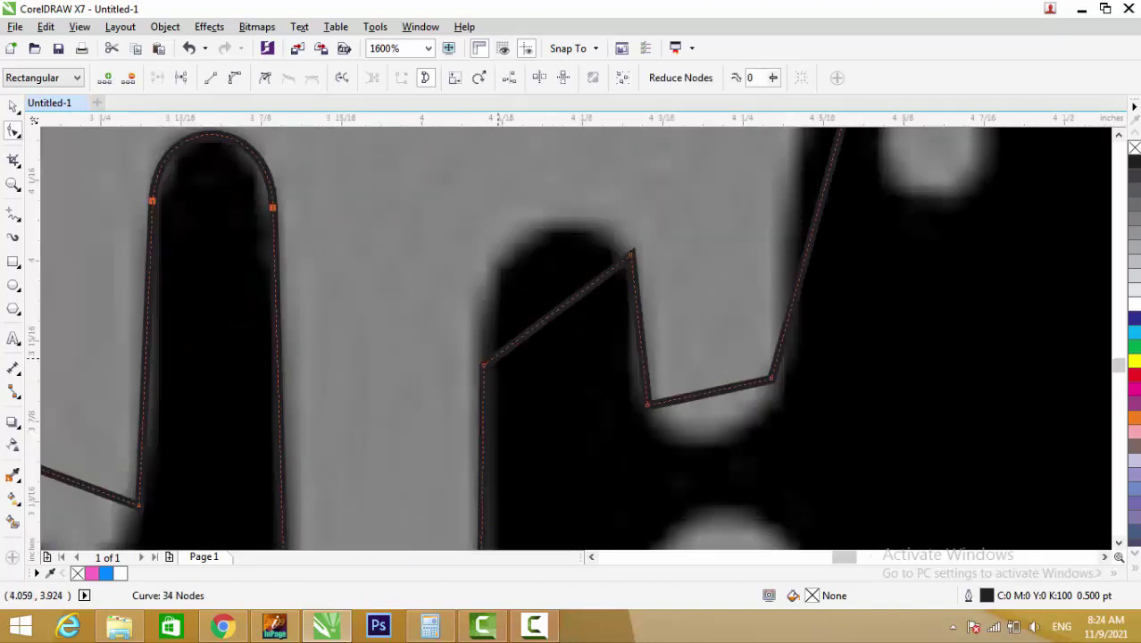
scroll(546, 329, "down", 1)
Add a node on the drip outline, bow its flat top into an arc and reposition a node
double_click(533, 288)
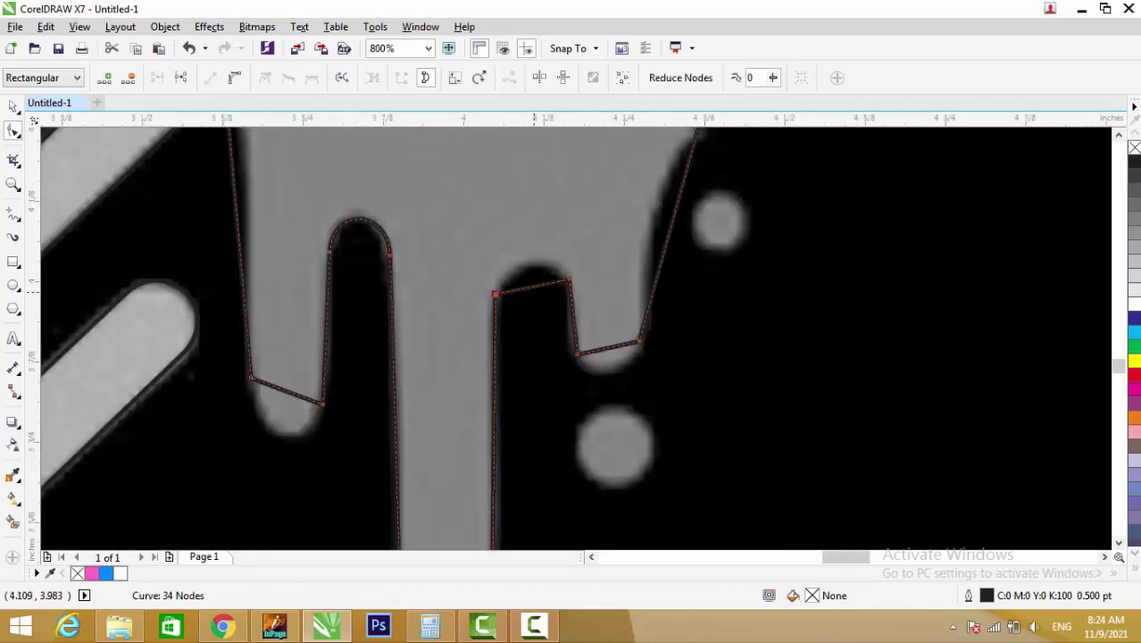
left_click(234, 79)
left_click_drag(533, 288, 534, 266)
scroll(585, 368, "up", 1)
left_click_drag(558, 376, 544, 356)
scroll(634, 363, "down", 2)
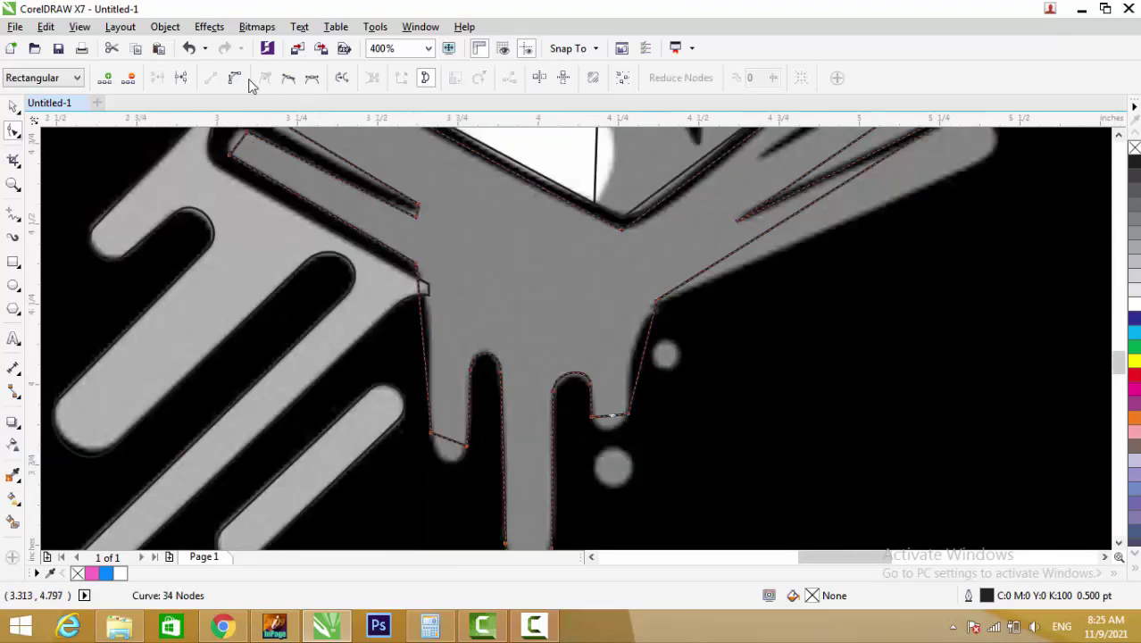
scroll(611, 298, "up", 3)
Bend two straight edges into arcs along the drip and add a node on the long diagonal edge
left_click_drag(611, 298, 616, 339)
scroll(616, 339, "down", 1)
scroll(520, 386, "down", 1)
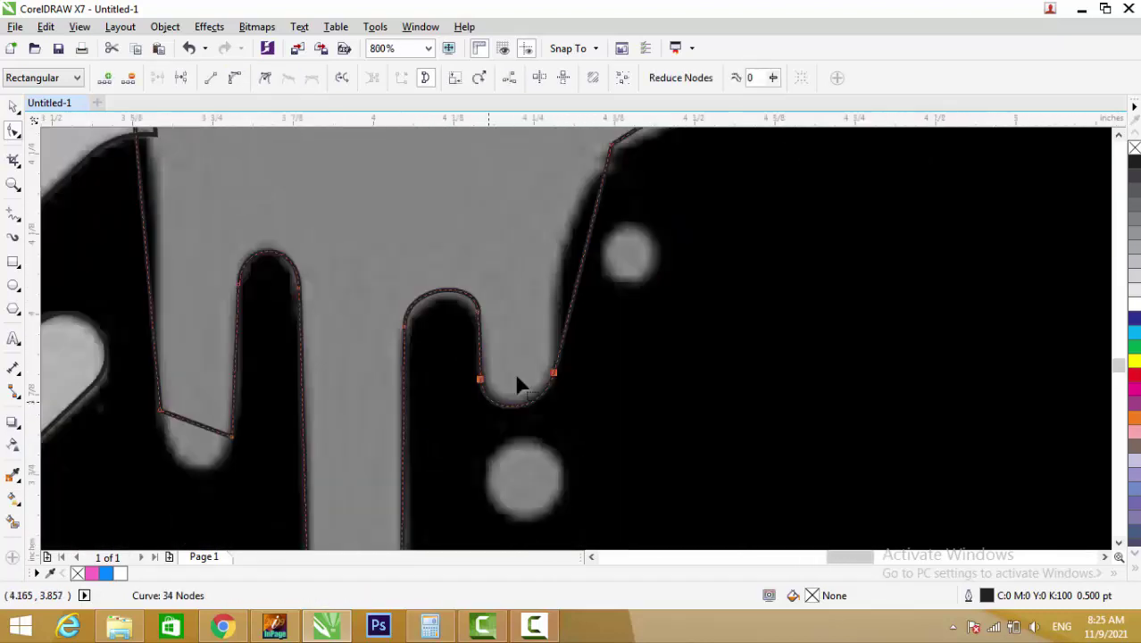
scroll(521, 385, "up", 1)
left_click_drag(564, 268, 553, 259)
scroll(542, 327, "down", 1)
scroll(306, 432, "down", 1)
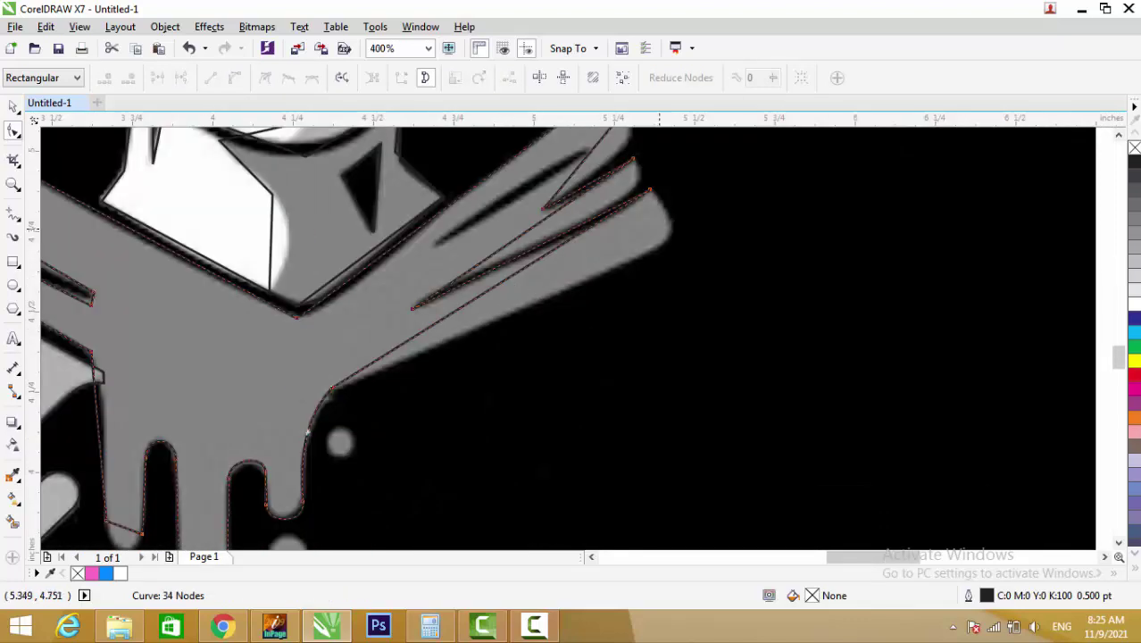
scroll(306, 432, "up", 2)
double_click(484, 276)
scroll(484, 276, "down", 1)
scroll(667, 301, "up", 1)
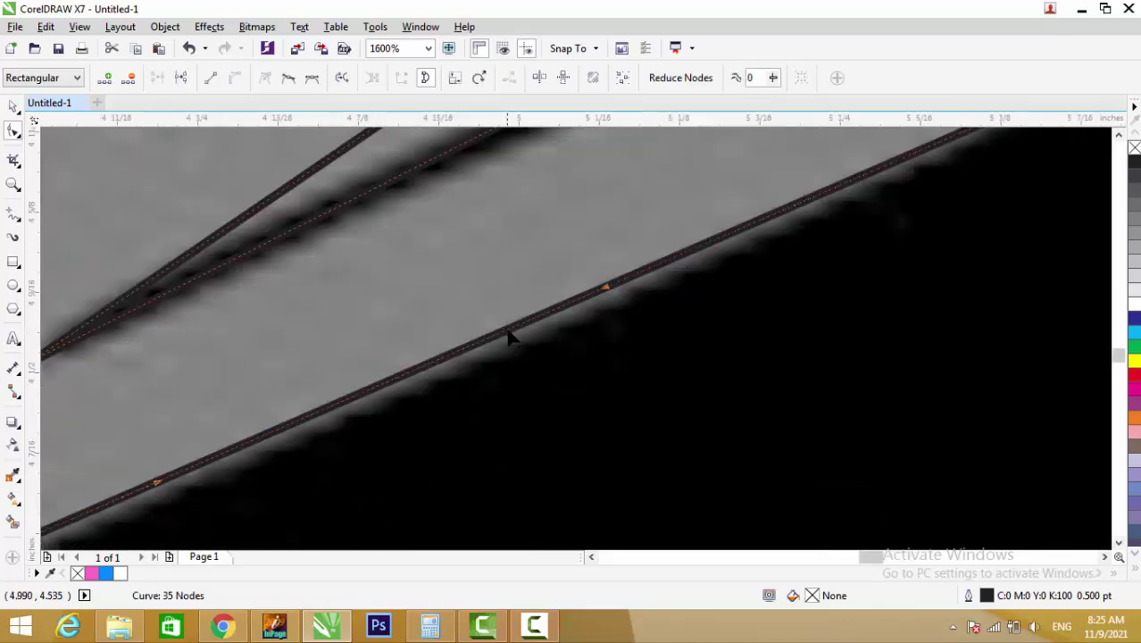
Reshape the lower stripe's rounded tip and curve the stripe edge to match the gray shape
scroll(640, 344, "down", 2)
scroll(409, 359, "down", 1)
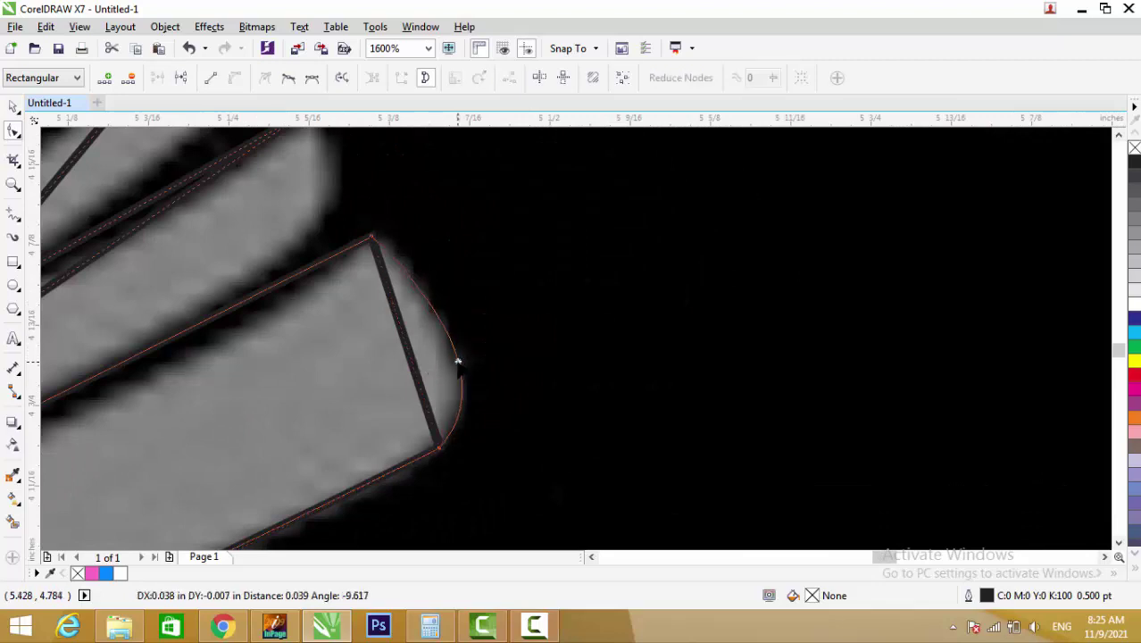
scroll(473, 357, "down", 1)
scroll(477, 357, "up", 1)
scroll(654, 351, "down", 2)
scroll(553, 352, "up", 1)
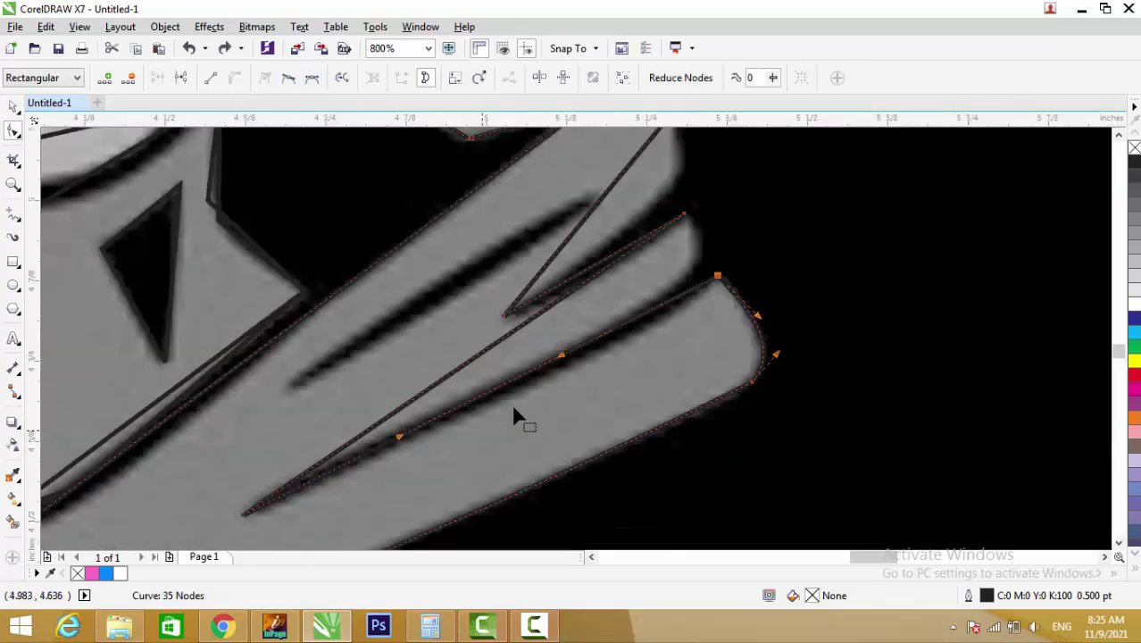
left_click_drag(513, 415, 655, 390)
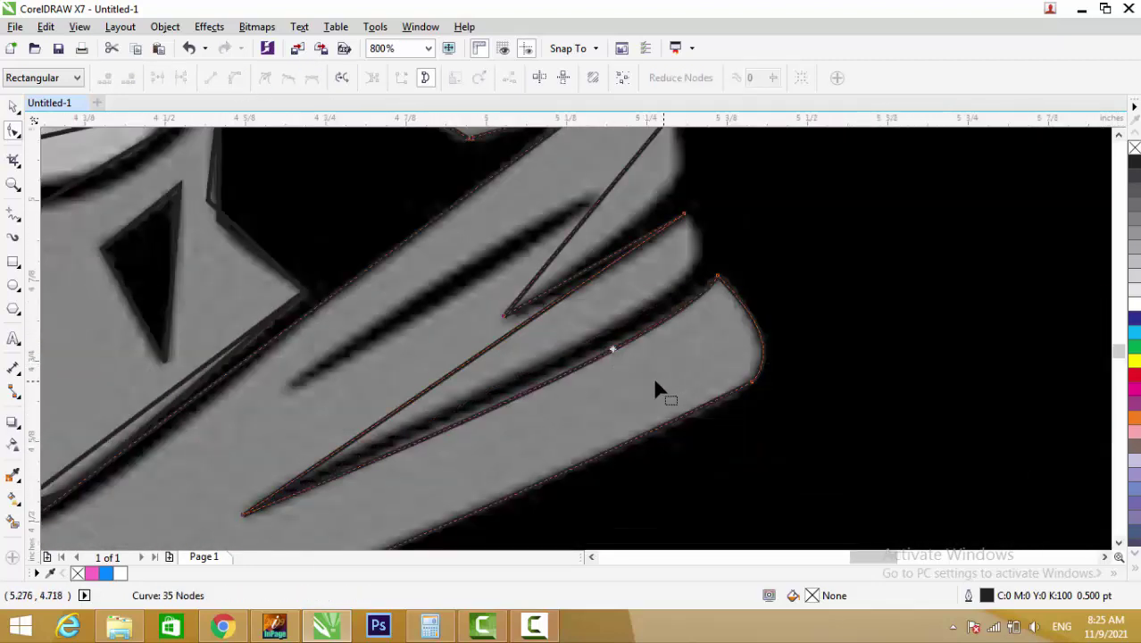
left_click(240, 80)
left_click_drag(603, 332, 657, 300)
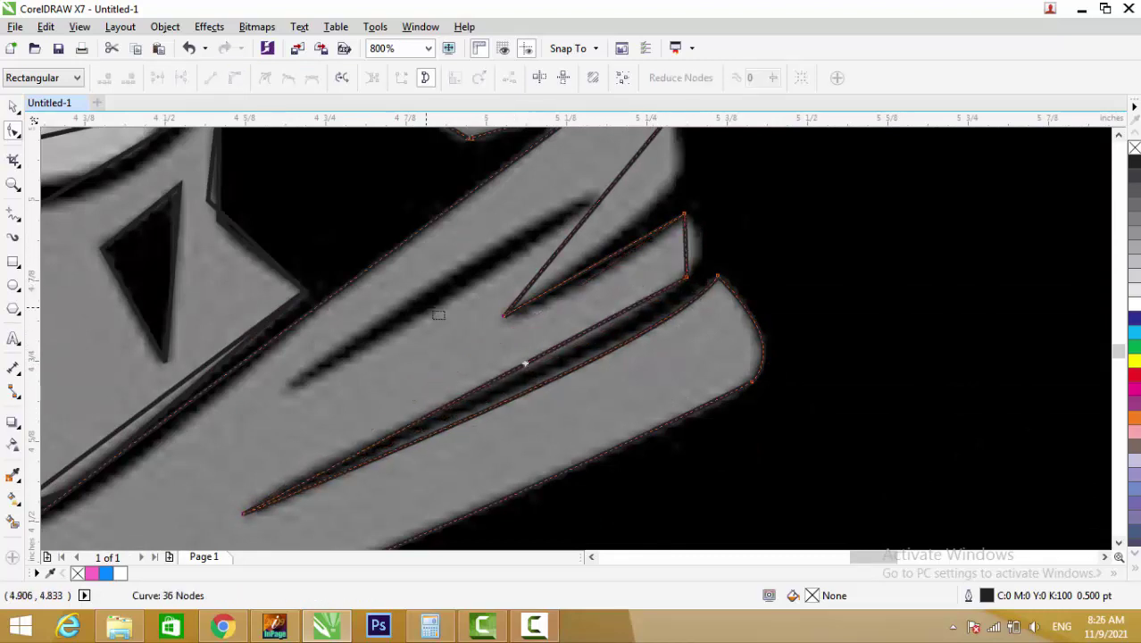
Extend the long edge to the stripe's tip and bow its short end, then undo those curve edits
mouse_move(619, 258)
left_mouse_down()
mouse_move(527, 362)
mouse_move(550, 359)
left_mouse_up()
scroll(681, 248, "up", 1)
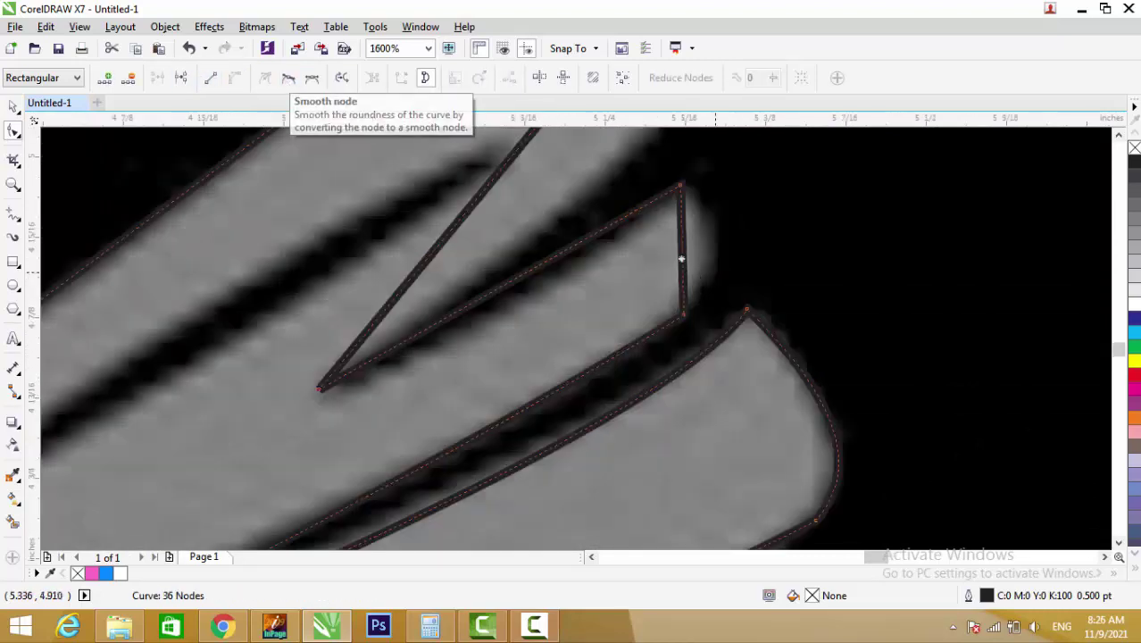
left_click_drag(683, 255, 710, 243)
left_click(460, 285)
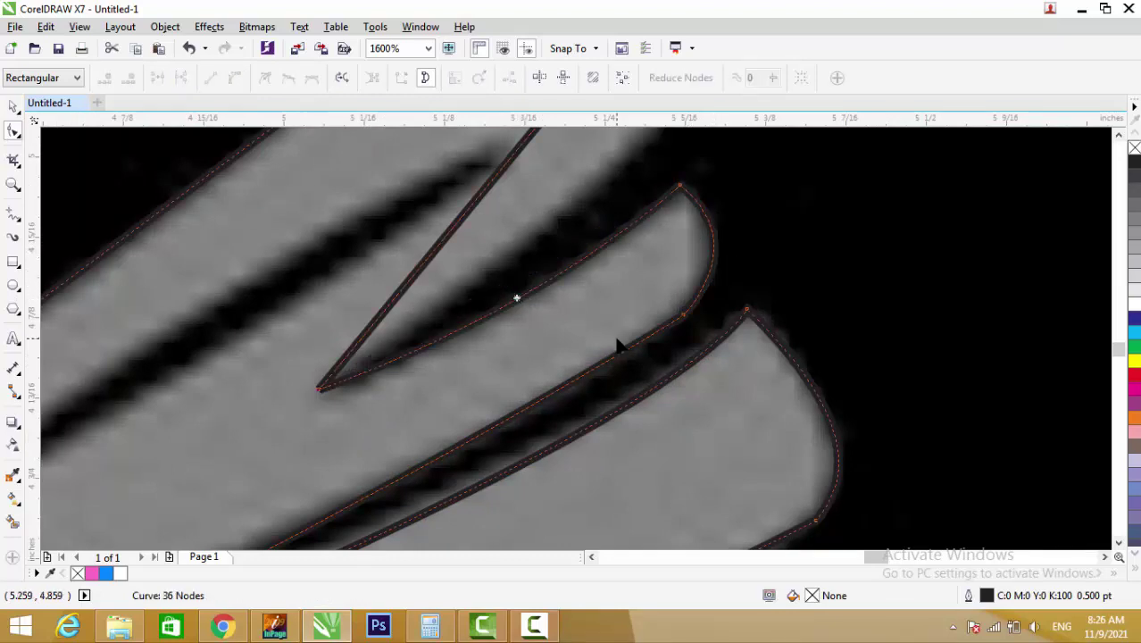
scroll(616, 340, "down", 1)
scroll(596, 214, "up", 1)
scroll(596, 214, "down", 1)
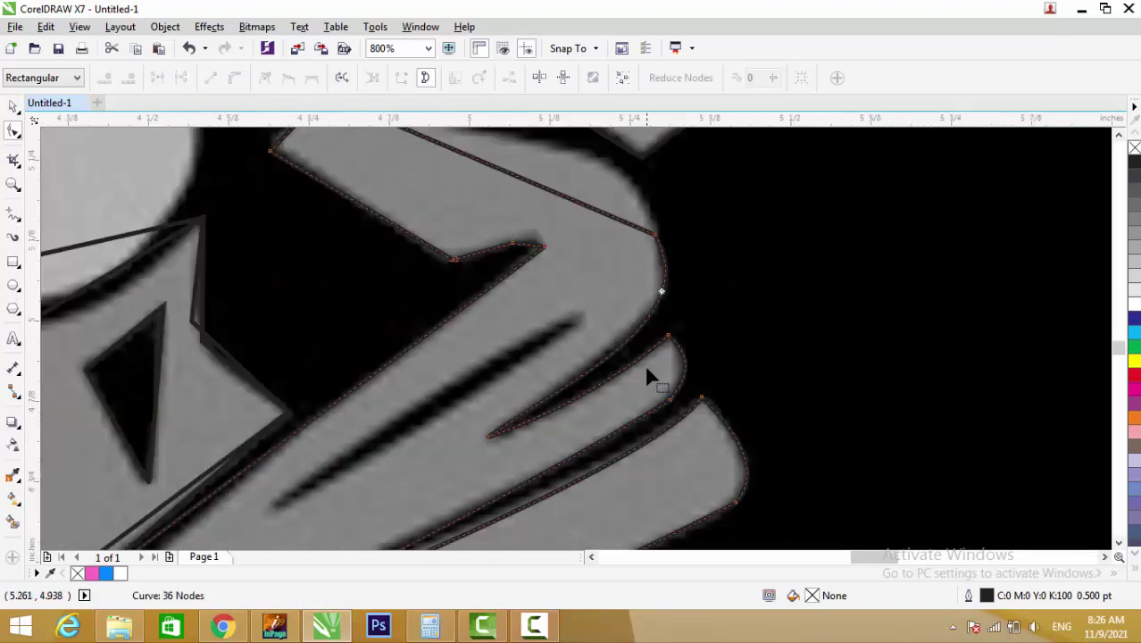
key("ctrl+z")
Undo one more edit, then fit the corner nodes, right edge and top edge to the gray shape's rounded upper-right side
key("ctrl+z")
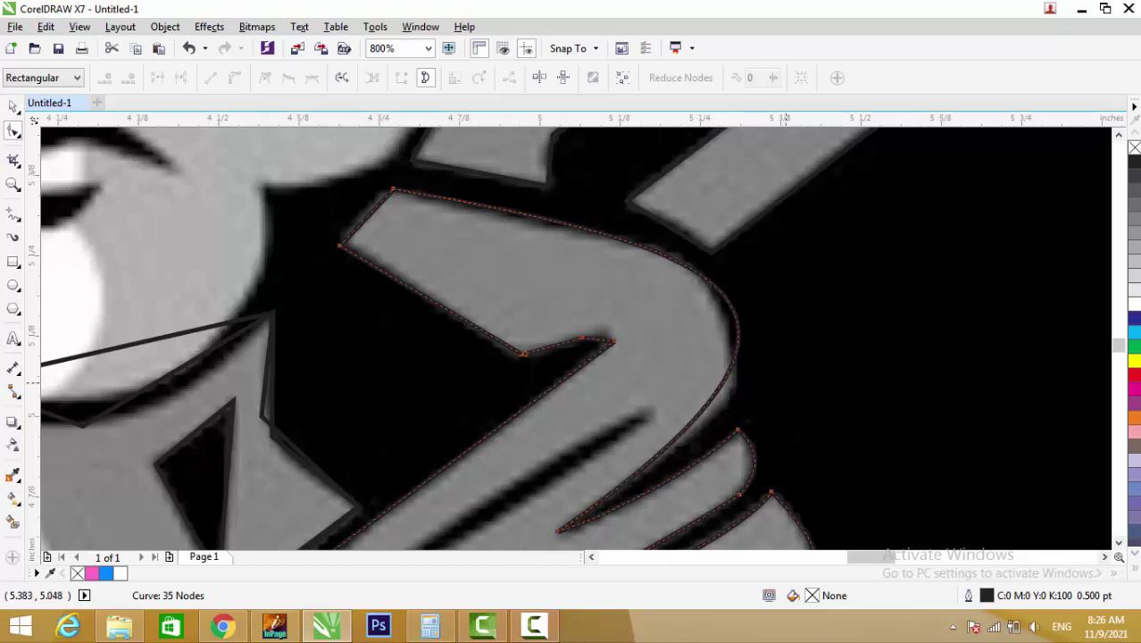
key("ctrl+z")
key("ctrl+z")
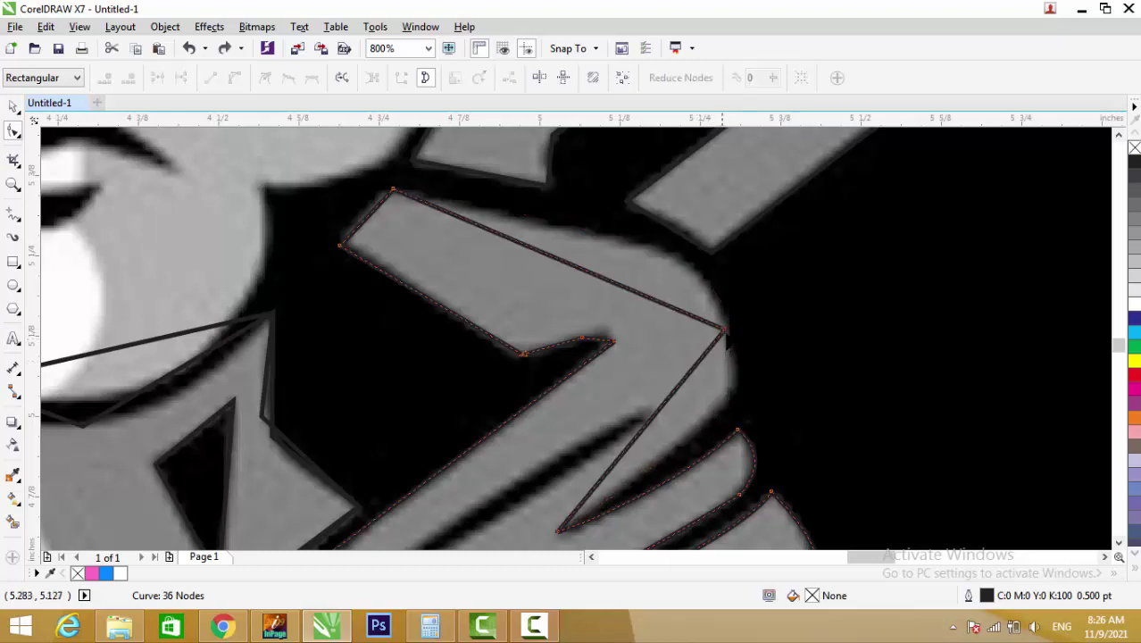
mouse_move(724, 328)
left_mouse_down()
mouse_move(723, 388)
mouse_move(672, 259)
left_mouse_up()
left_click_drag(667, 448, 681, 451)
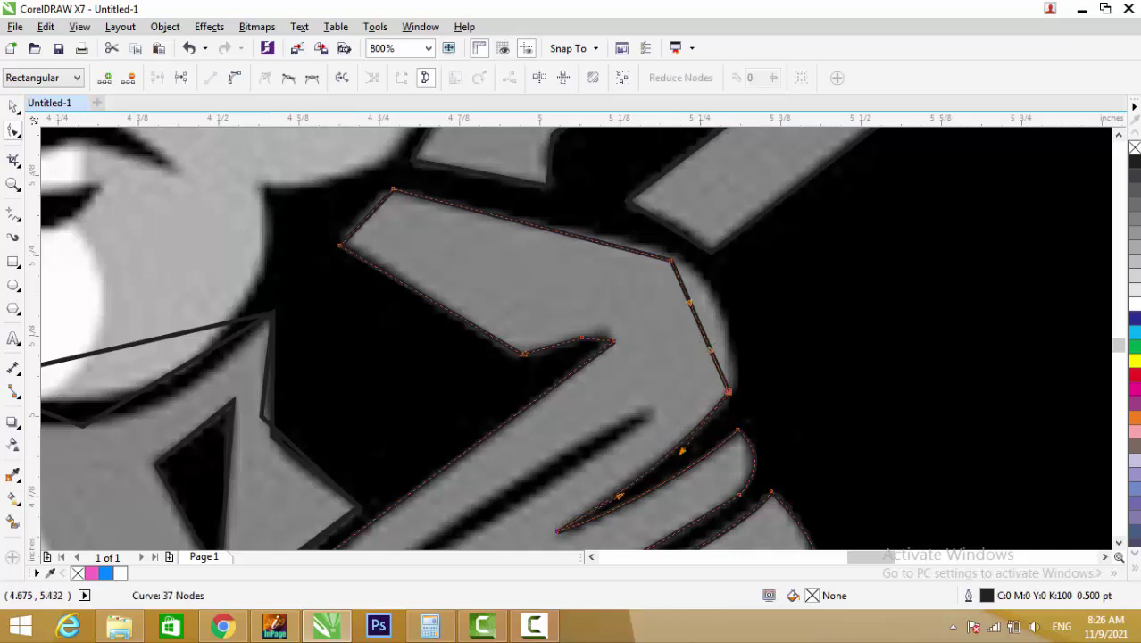
left_click_drag(698, 316, 722, 316)
mouse_move(623, 254)
left_mouse_down()
mouse_move(599, 237)
mouse_move(484, 242)
left_mouse_up()
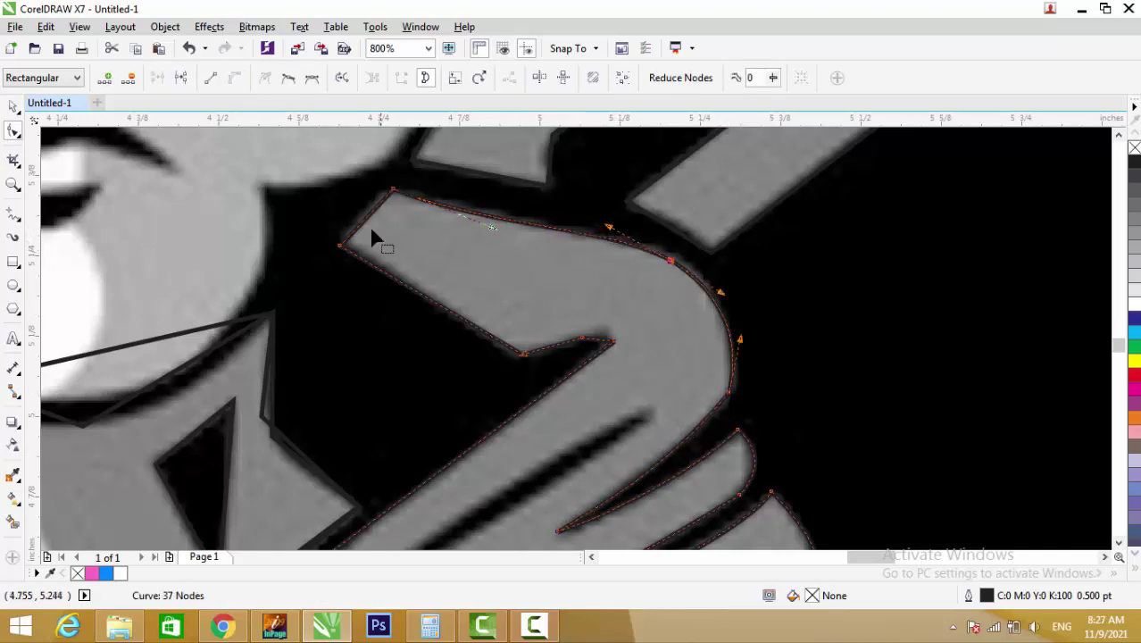
left_click_drag(345, 243, 349, 236)
Remove an extra node, curve the inner segment, and add a lower-edge node fitted to the corner
scroll(572, 344, "up", 1)
double_click(600, 333)
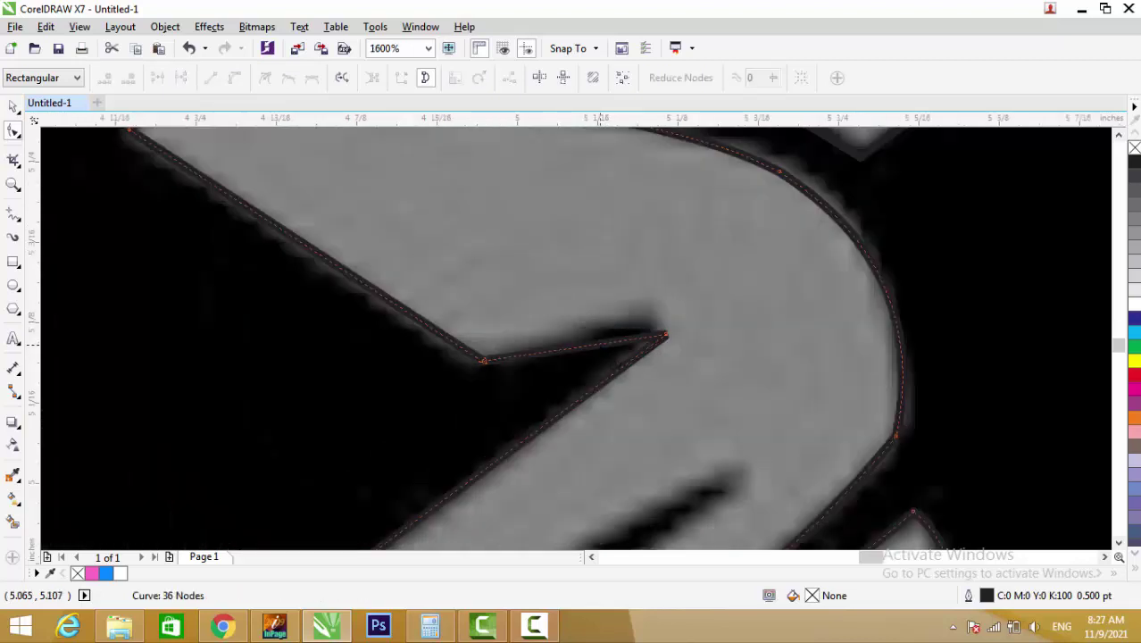
left_click_drag(557, 328, 623, 306)
scroll(560, 399, "down", 2)
scroll(446, 447, "up", 1)
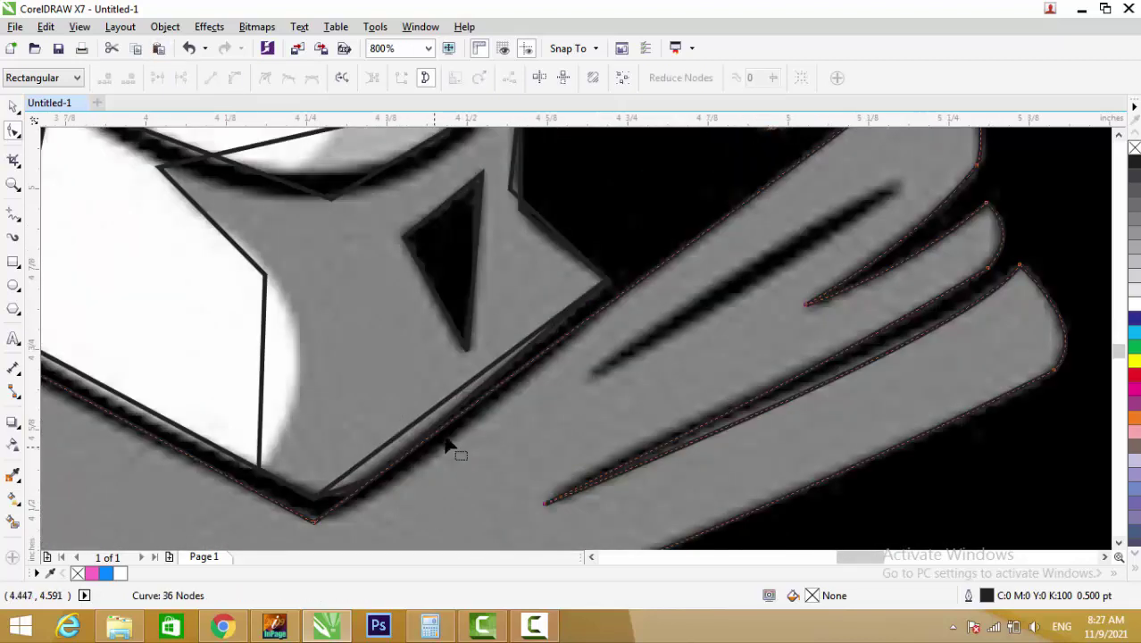
double_click(630, 293)
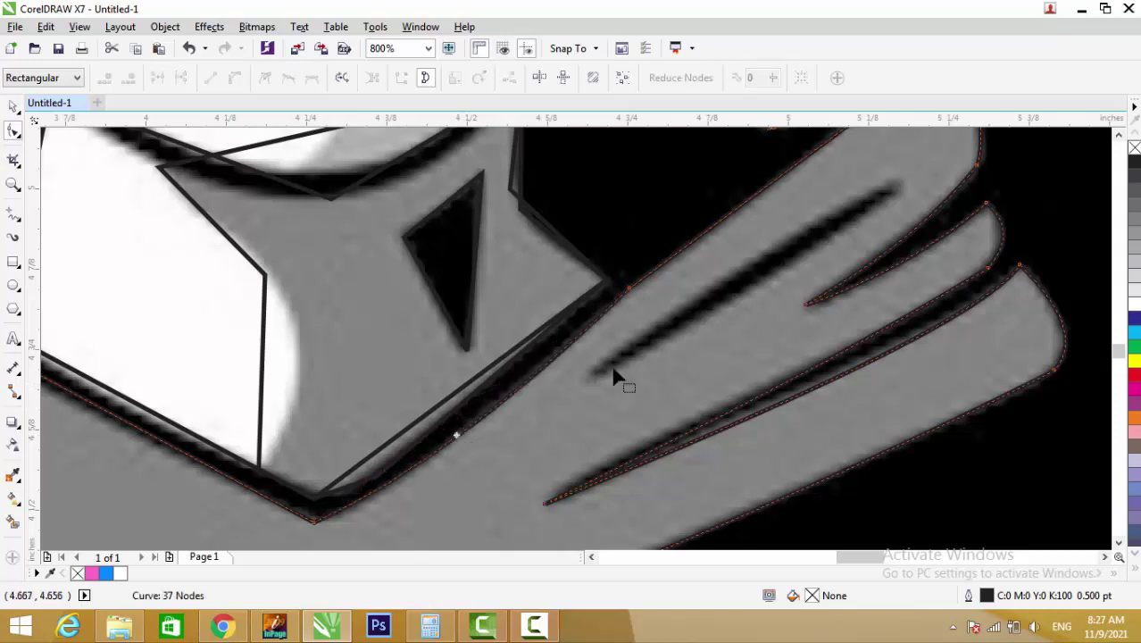
scroll(530, 420, "down", 1)
scroll(530, 420, "up", 2)
scroll(539, 413, "up", 1)
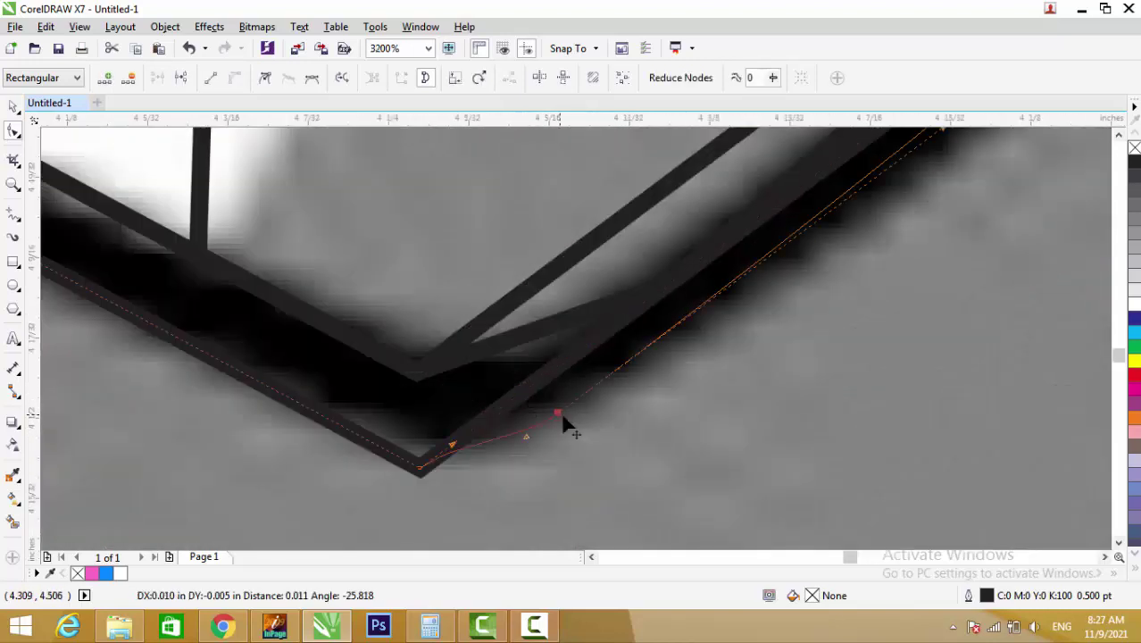
scroll(641, 467, "down", 2)
left_click_drag(634, 428, 604, 464)
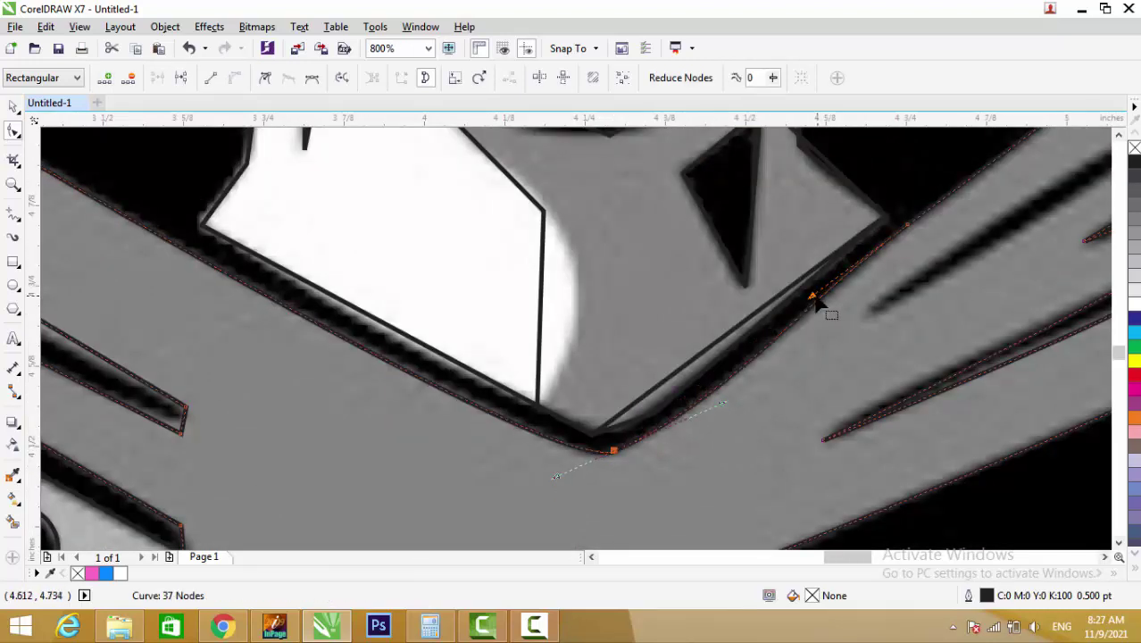
Delete the extra corner nodes and slide a node left along the collar's upper edge
scroll(415, 389, "down", 1)
scroll(236, 314, "up", 2)
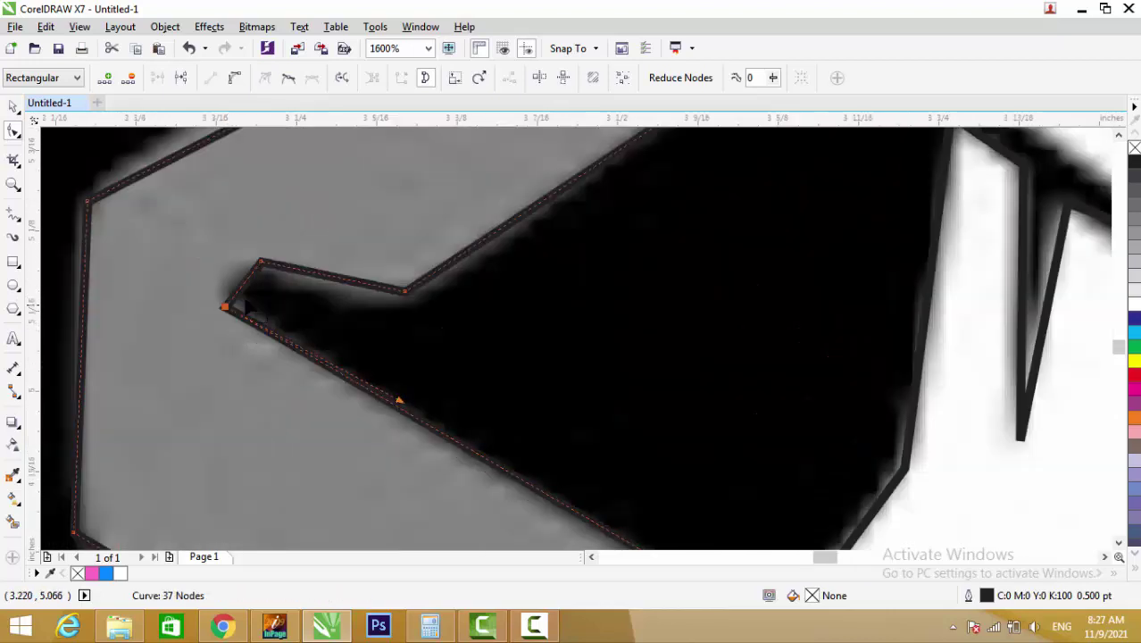
key("Delete")
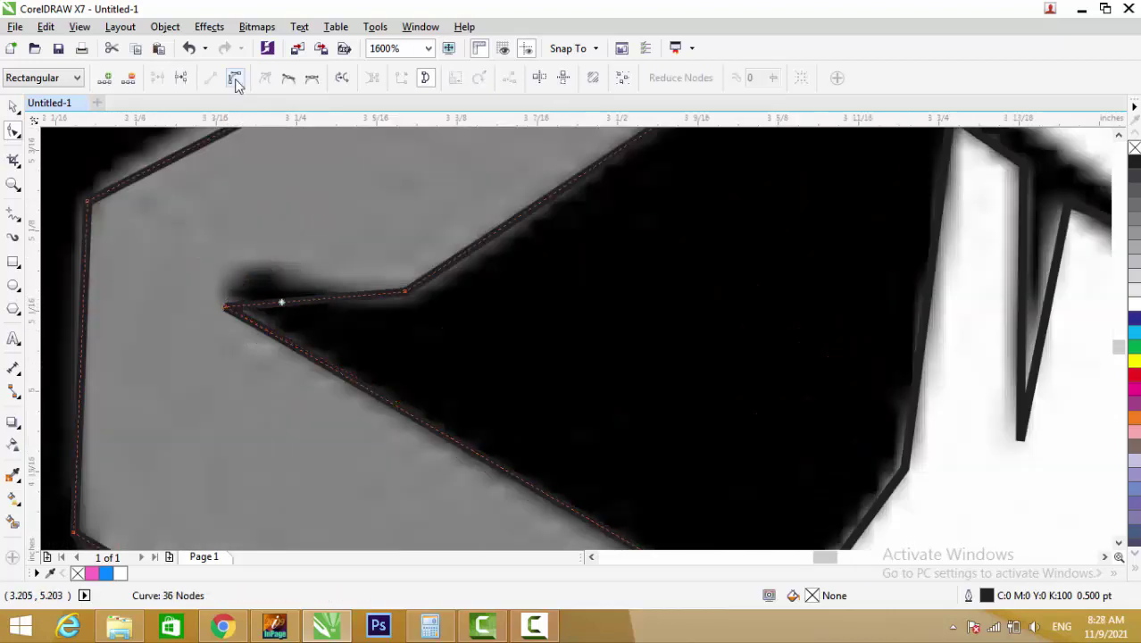
scroll(226, 308, "down", 1)
left_click(581, 178)
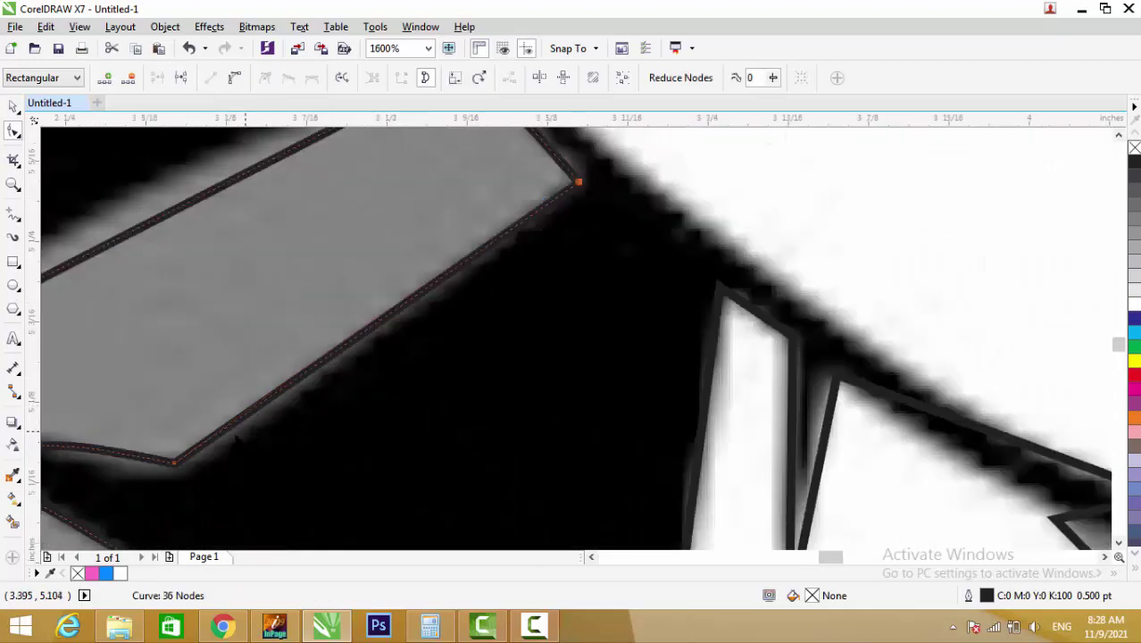
scroll(317, 331, "up", 2)
left_click(326, 357)
scroll(331, 364, "down", 1)
scroll(330, 420, "up", 1)
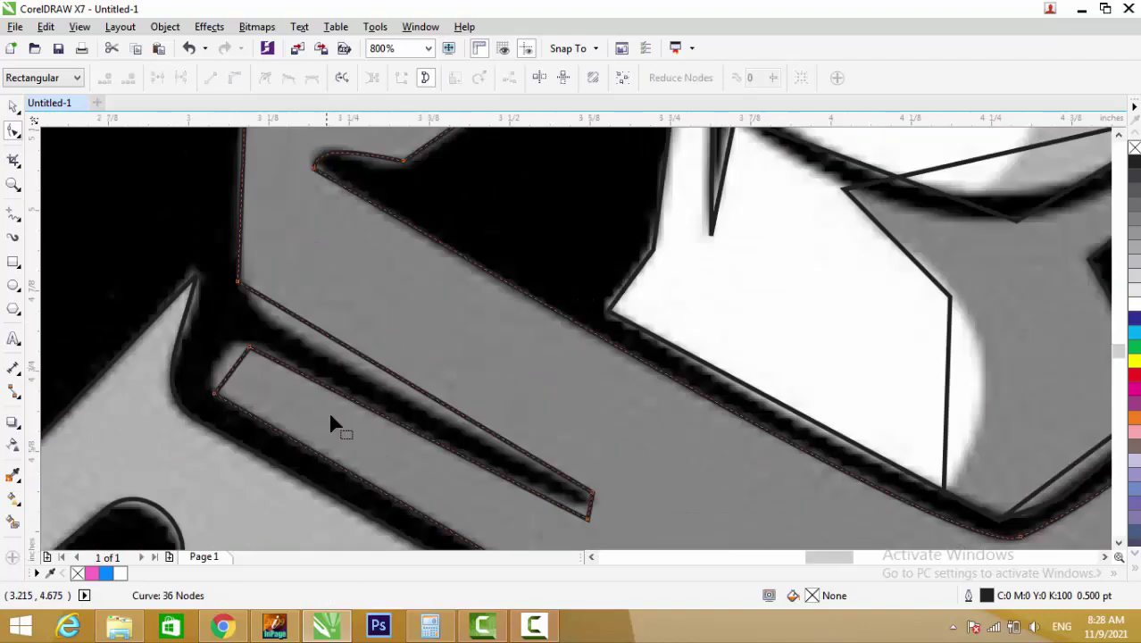
left_click_drag(390, 375, 339, 361)
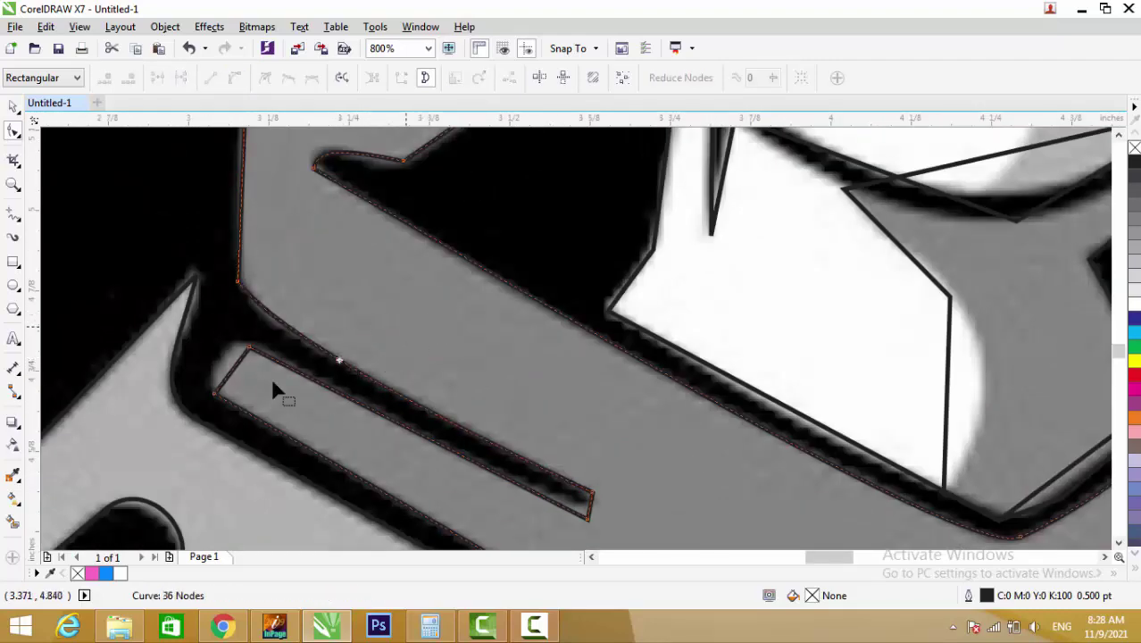
scroll(275, 334, "up", 1)
left_click(275, 334)
Bend the outline segment into a curve around the lower drip
scroll(270, 237, "down", 3)
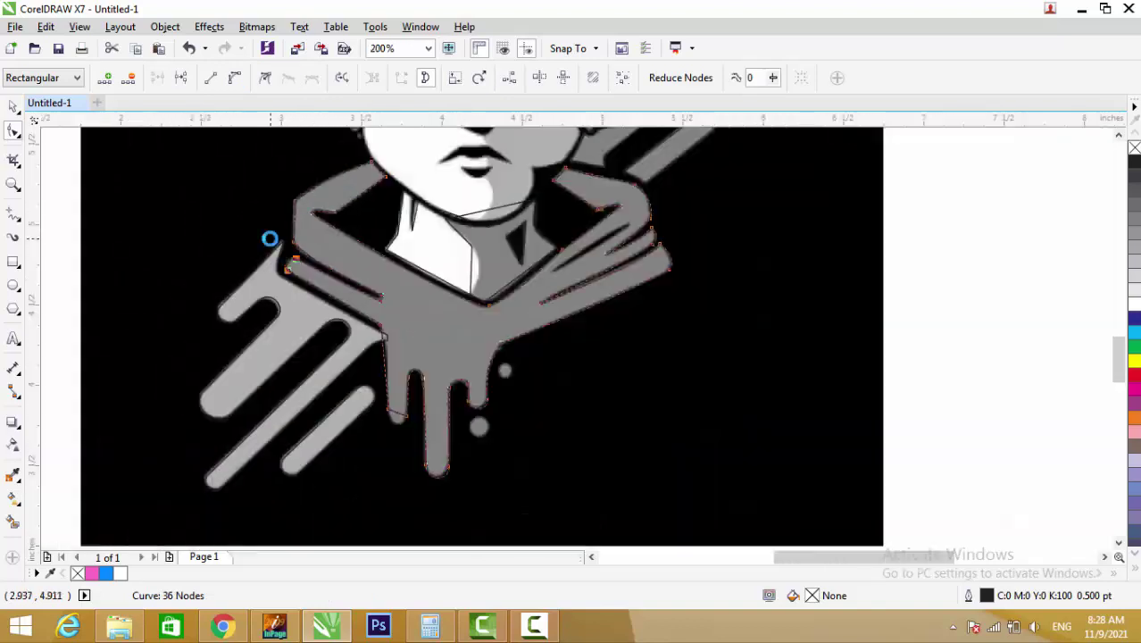
scroll(403, 370, "up", 2)
left_click(399, 362)
scroll(410, 250, "down", 2)
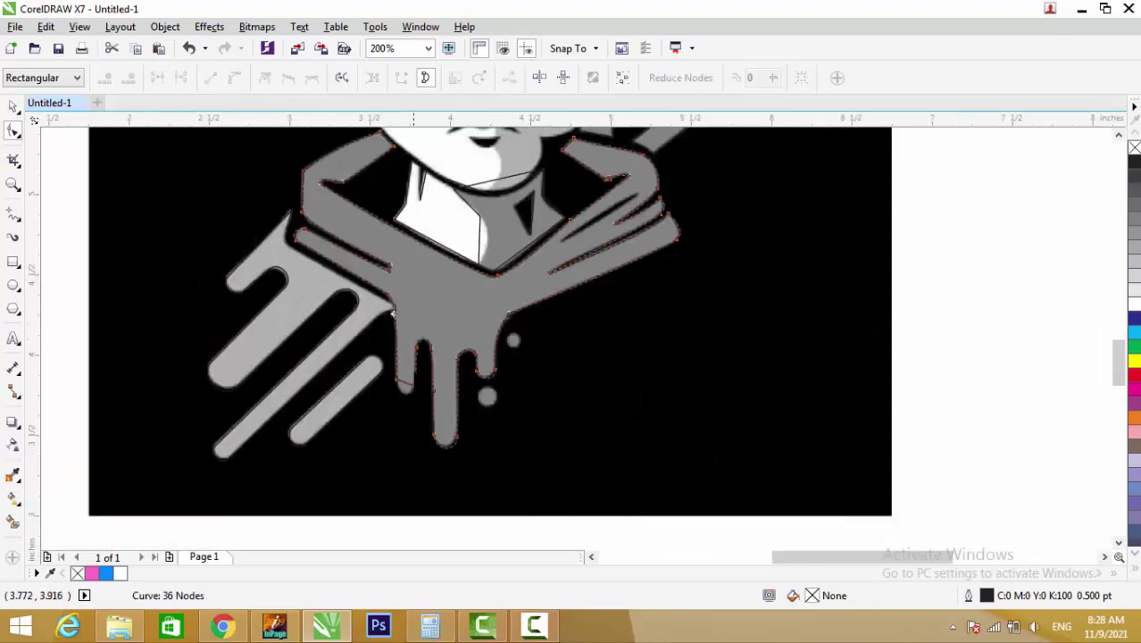
scroll(394, 350, "up", 2)
left_click_drag(393, 350, 397, 382)
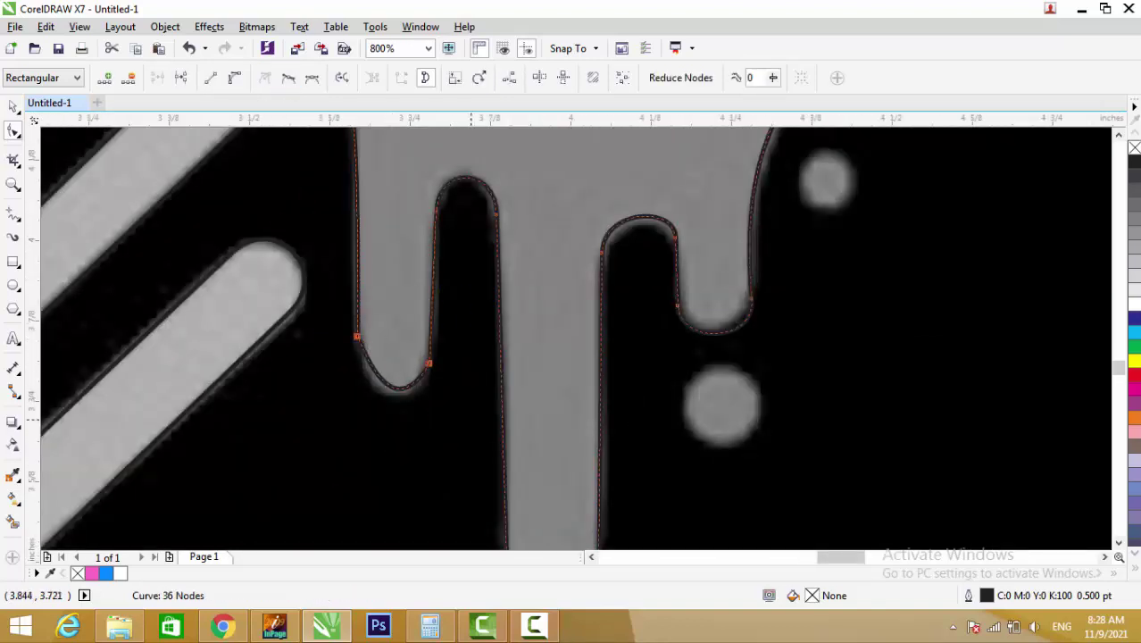
scroll(965, 429, "up", 1)
Draw a circle with the Ellipse tool (F7) over the round gray dot, resized to 0.099 inch
key("F7")
left_click_drag(404, 302, 569, 468)
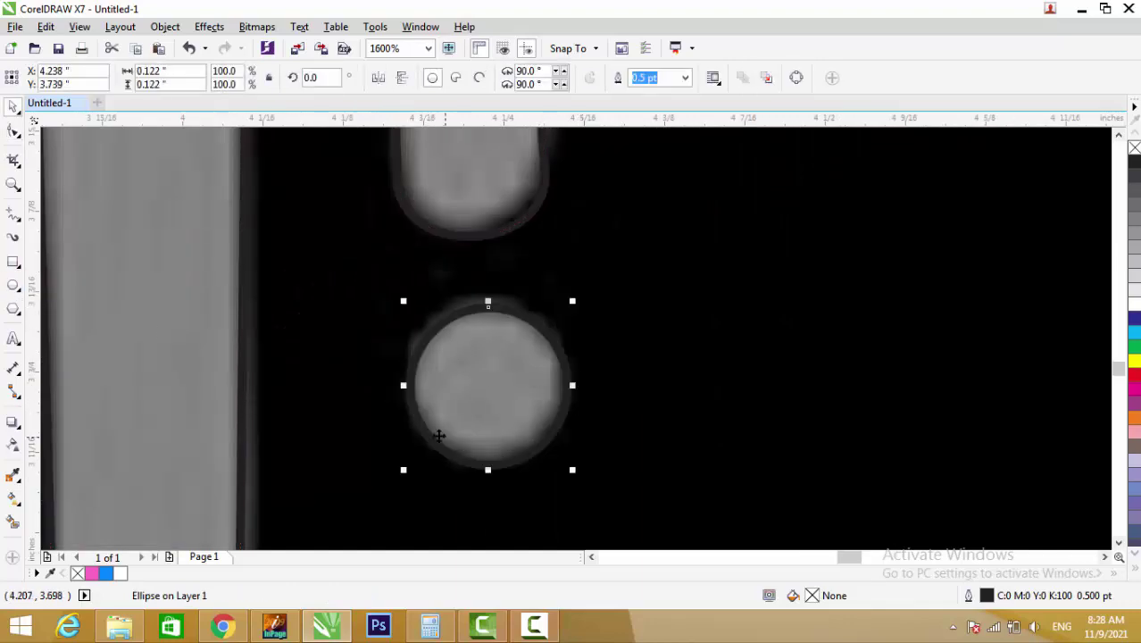
scroll(509, 286, "down", 2)
left_click_drag(514, 286, 529, 285)
scroll(529, 285, "up", 2)
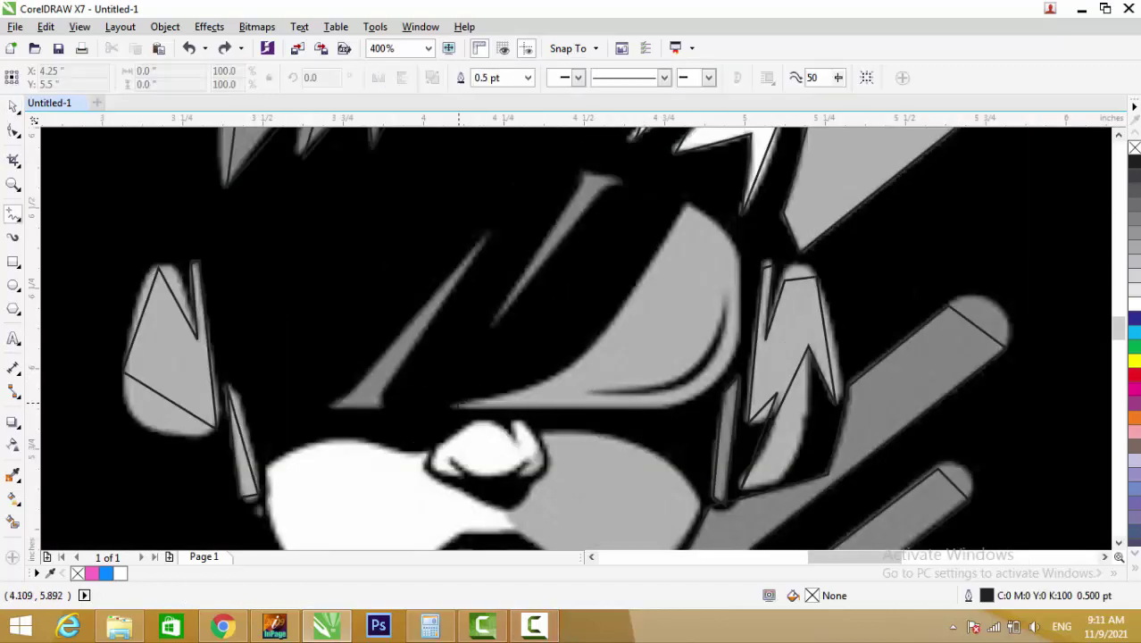
Trace a closed polyline outline around the sunglass highlight
left_click(450, 405)
left_click(607, 331)
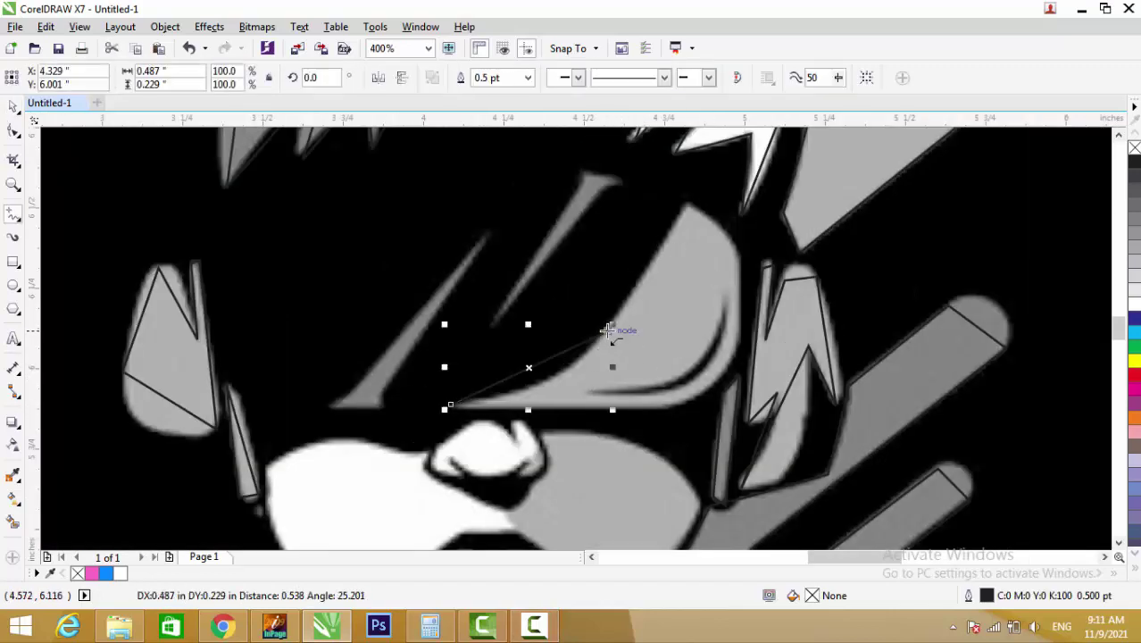
left_click(688, 203)
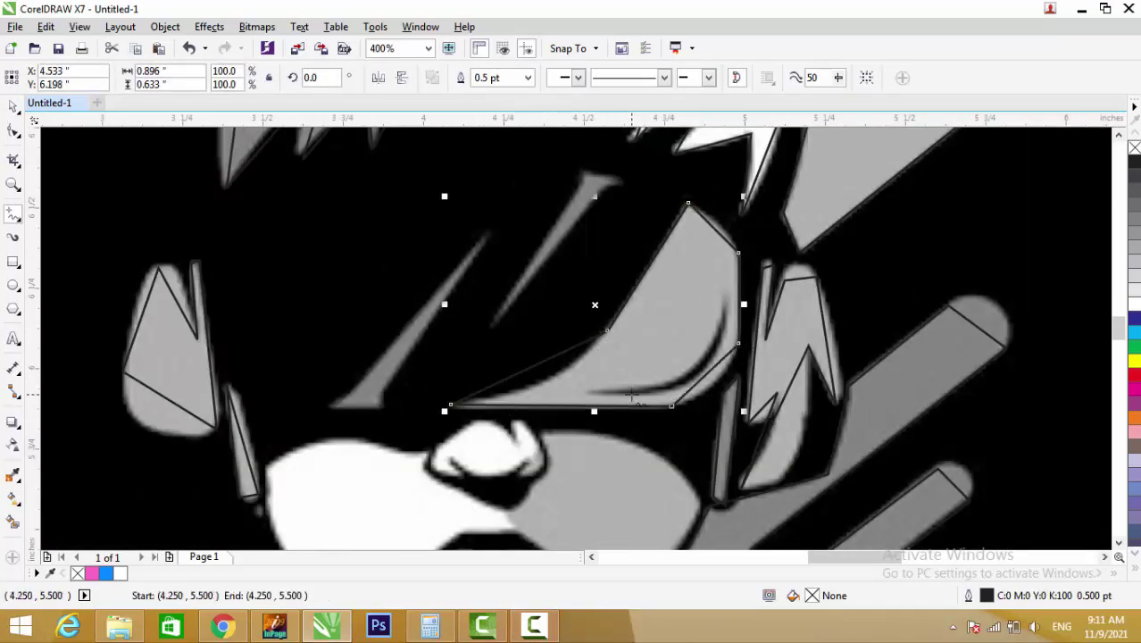
scroll(632, 394, "up", 2)
left_click(549, 388)
left_click(820, 189)
left_click(548, 391)
scroll(549, 390, "down", 2)
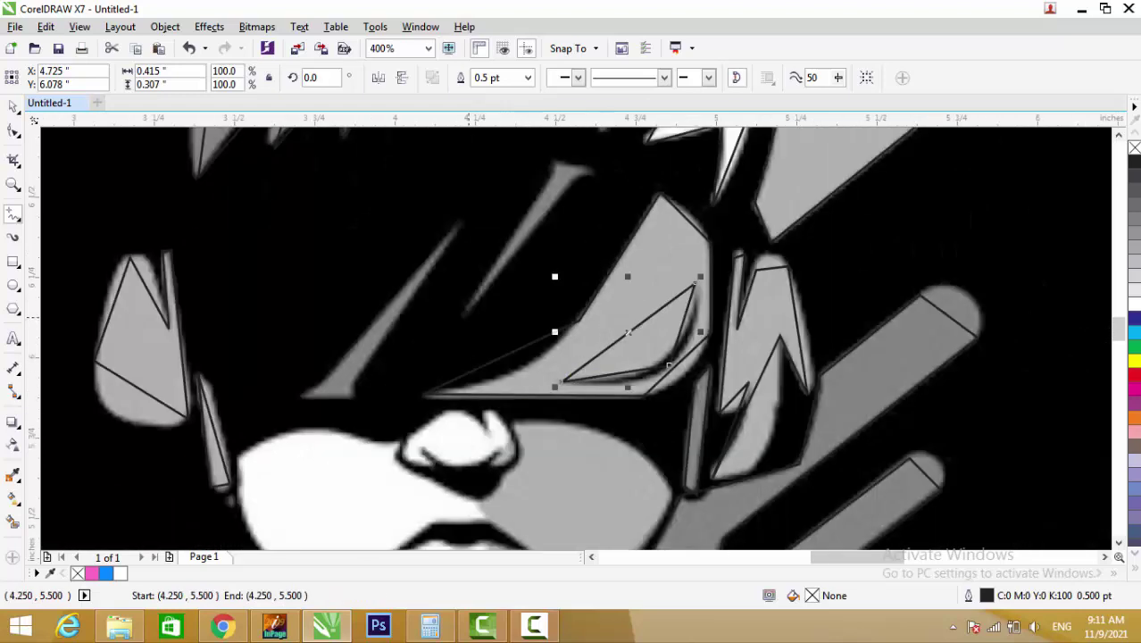
scroll(556, 160, "up", 2)
Trace and close the thin shard shape in the sunglasses
left_click(558, 164)
scroll(558, 164, "down", 2)
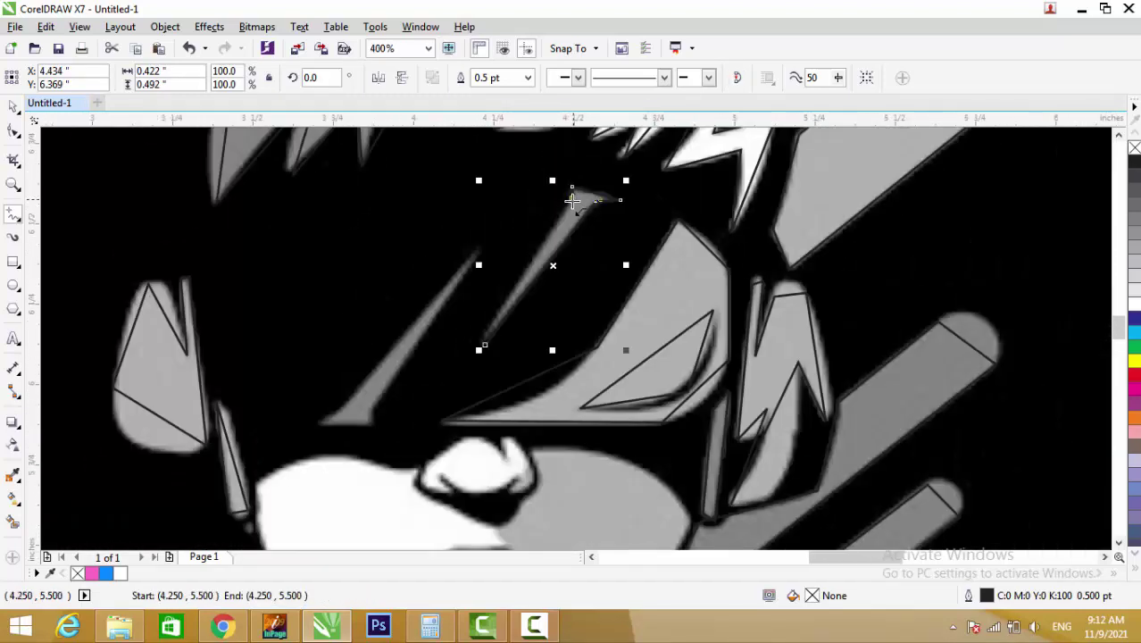
scroll(389, 406, "up", 2)
left_click(388, 406)
scroll(543, 146, "up", 2)
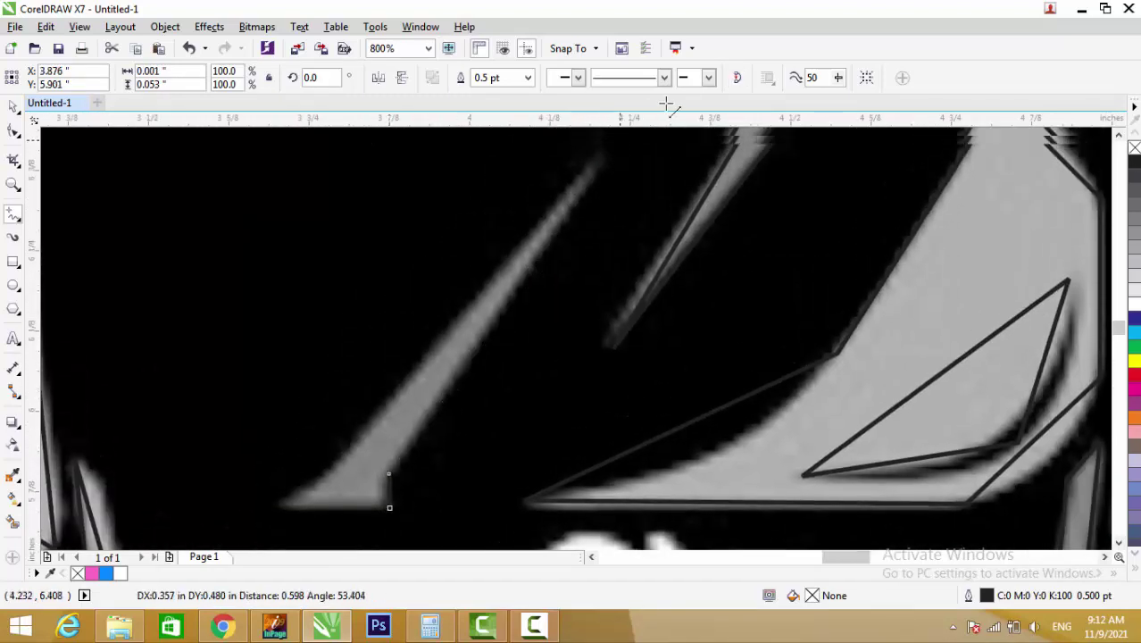
left_click(613, 169)
left_click(330, 495)
left_click(390, 533)
scroll(390, 533, "down", 2)
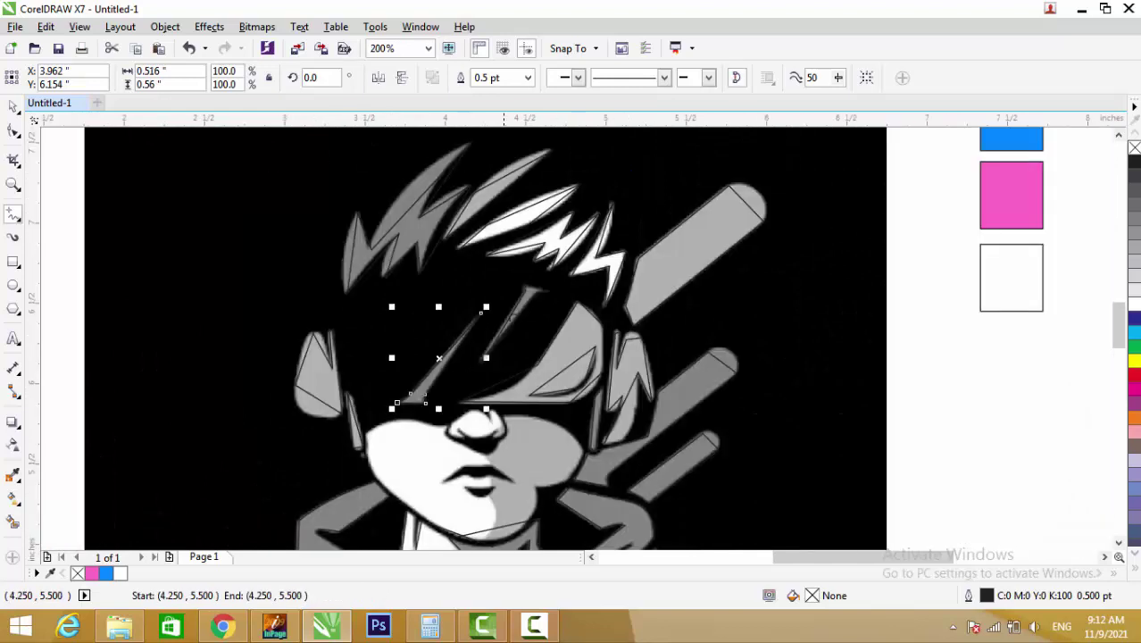
scroll(511, 273, "down", 1)
scroll(538, 342, "up", 3)
Continue along the nose and close the lower lip outline
left_click(582, 334)
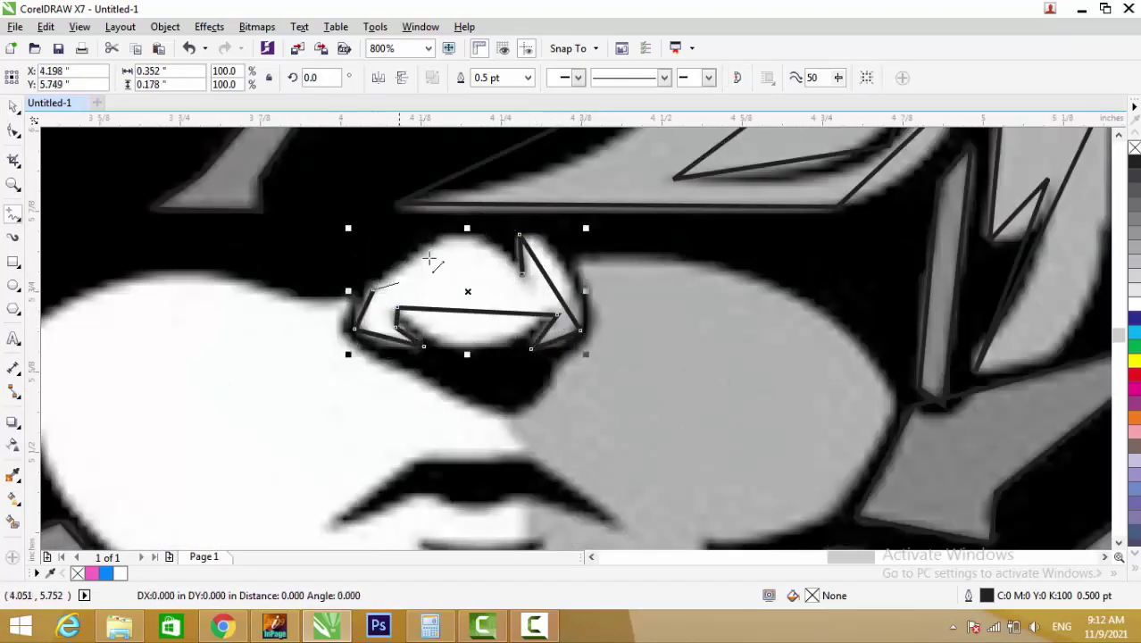
scroll(500, 306, "down", 2)
scroll(361, 368, "up", 2)
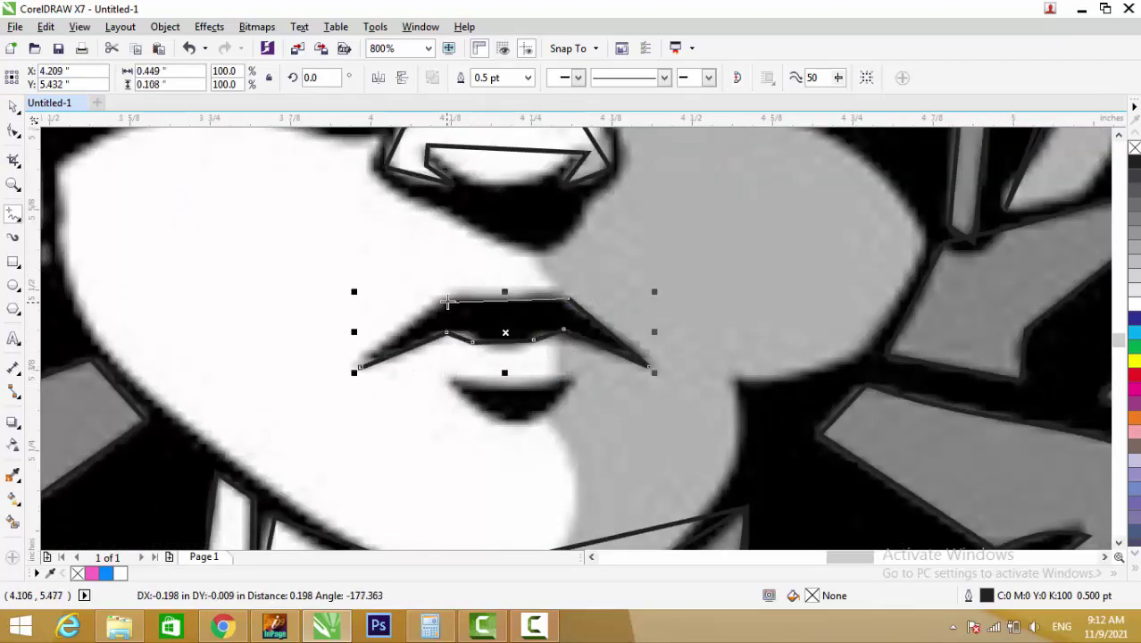
left_click(583, 381)
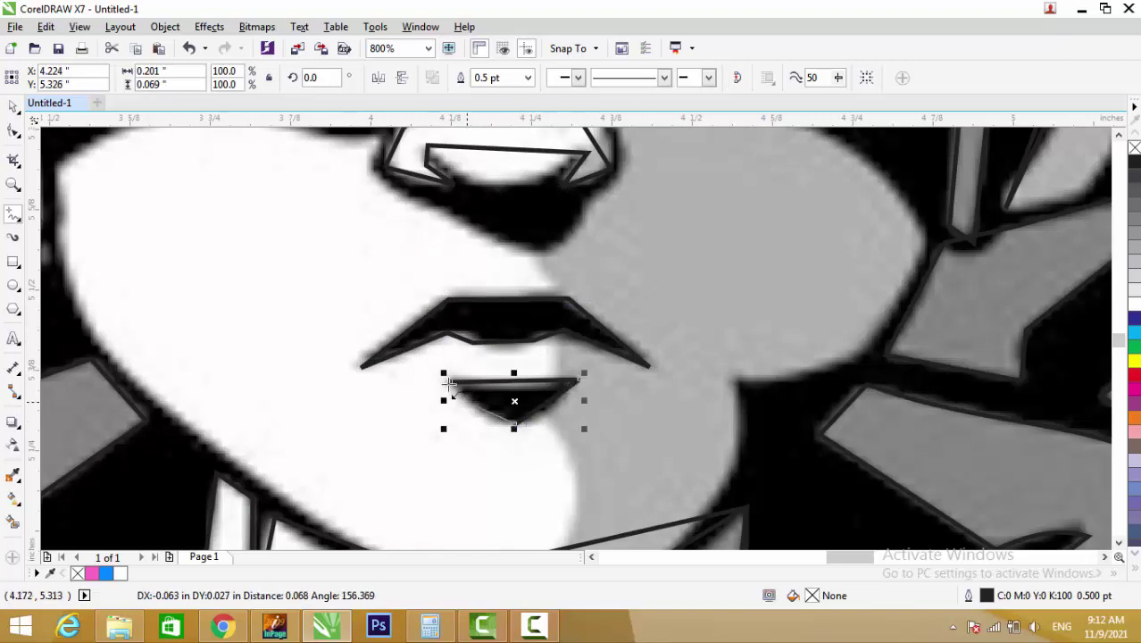
left_click(451, 382)
scroll(451, 382, "down", 1)
scroll(612, 377, "up", 2)
Trace and close the shaded cheek outline
left_click(806, 350)
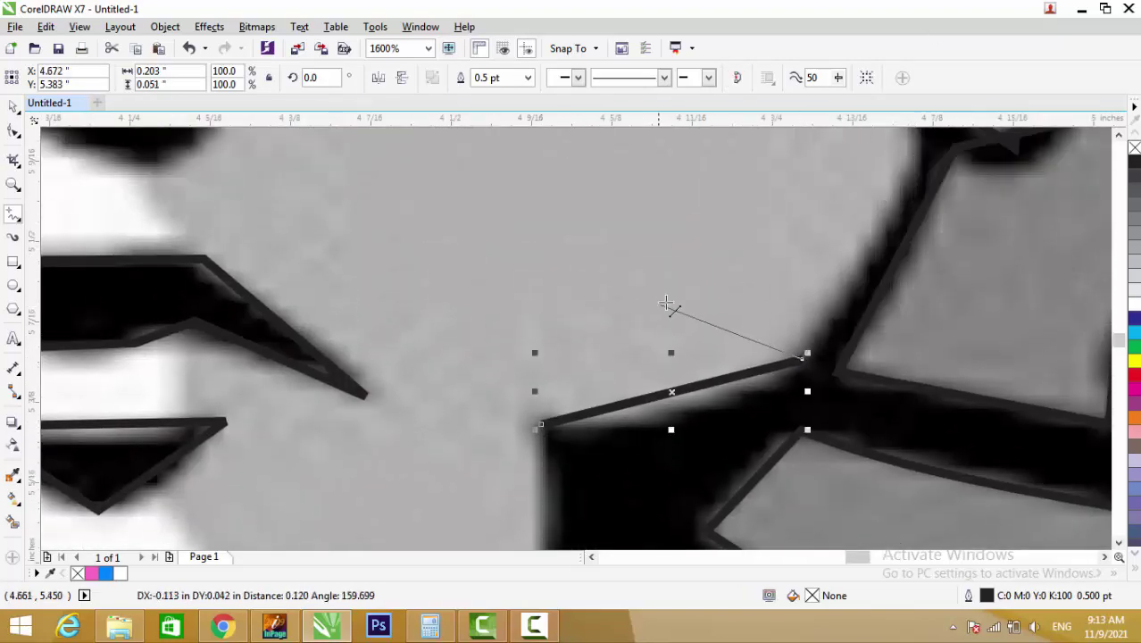
scroll(668, 305, "down", 1)
left_click(815, 228)
scroll(794, 201, "down", 1)
left_click(611, 172)
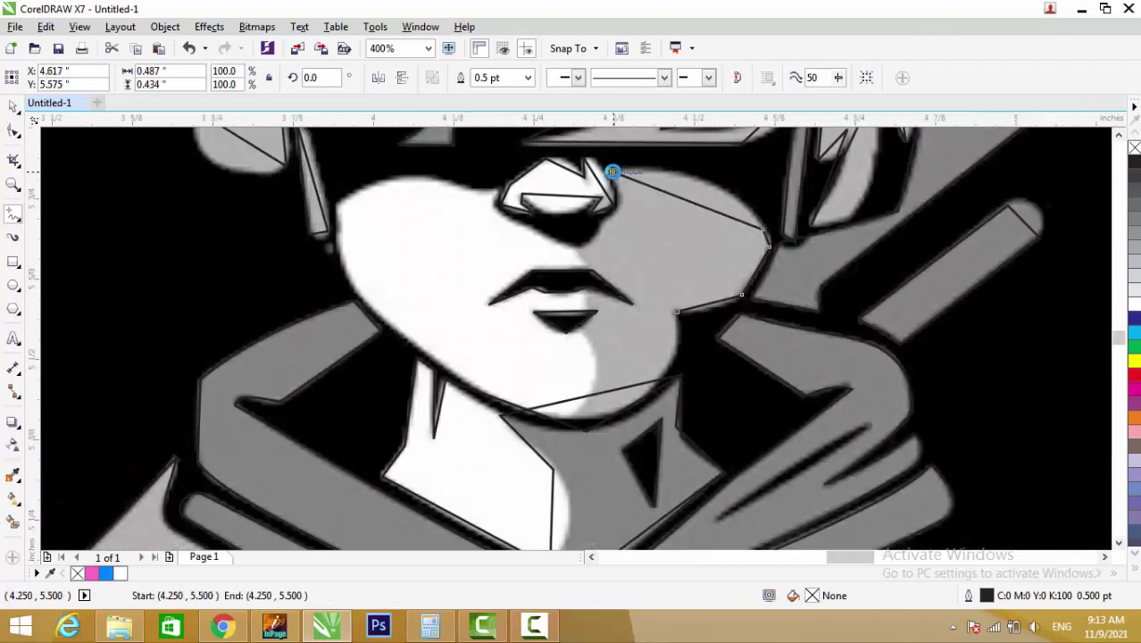
scroll(607, 167, "up", 2)
Trace and close the shadow shape under the nose
left_click(563, 373)
left_click(133, 310)
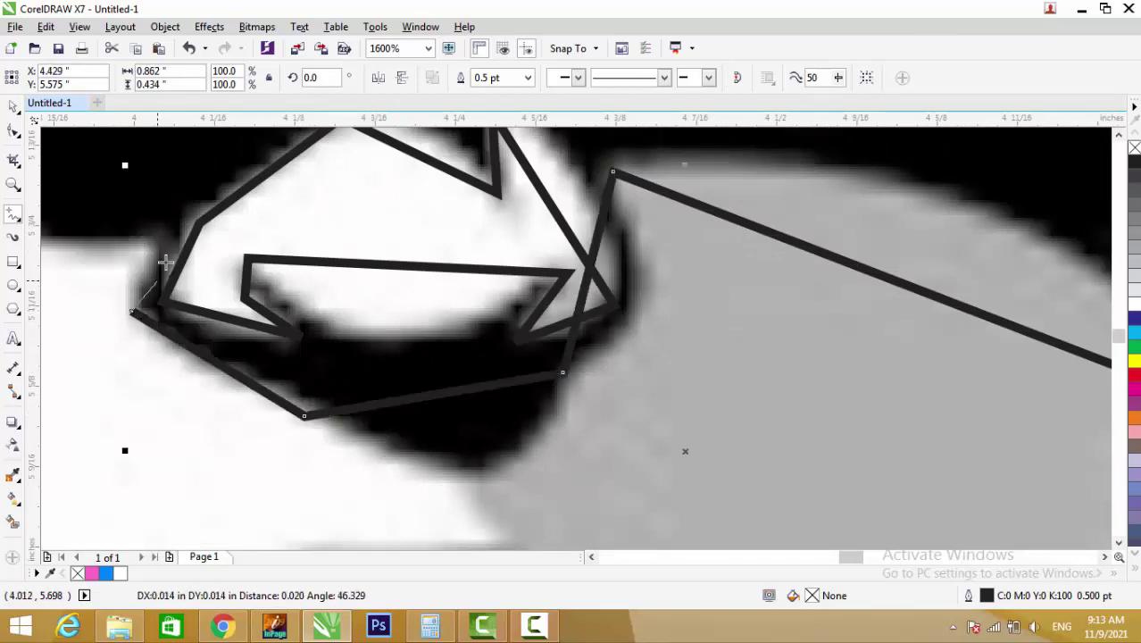
left_click(165, 254)
scroll(165, 254, "down", 1)
scroll(471, 314, "down", 1)
scroll(464, 317, "up", 2)
Trace and close the face outline beside the nose, then drag the reference image aside
left_click(523, 334)
left_click(229, 382)
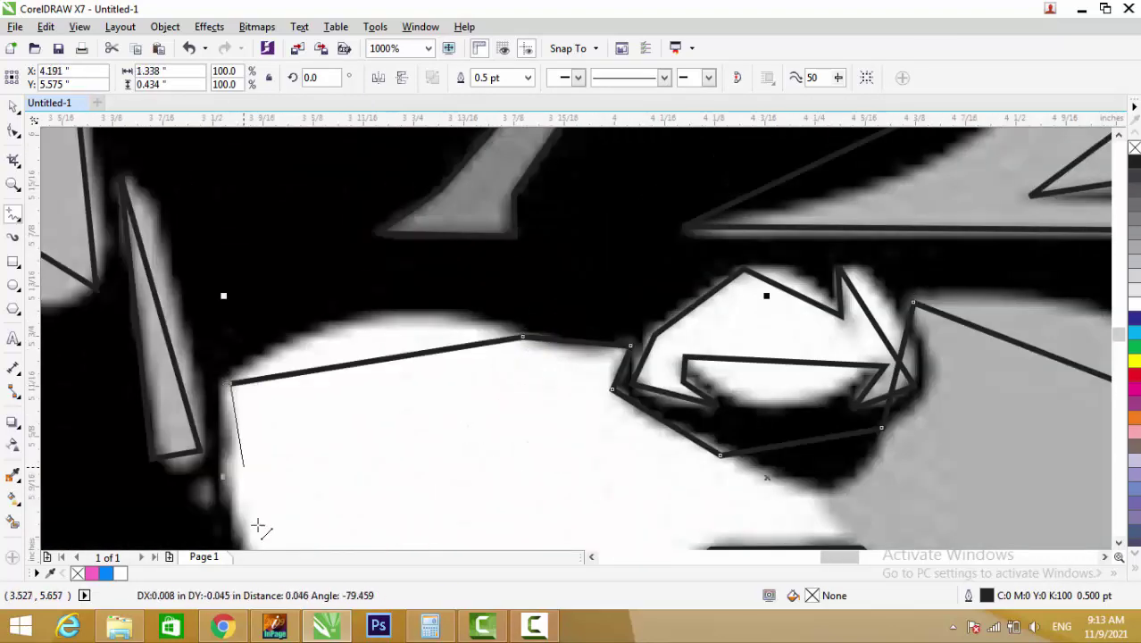
scroll(211, 333, "down", 2)
scroll(343, 446, "down", 1)
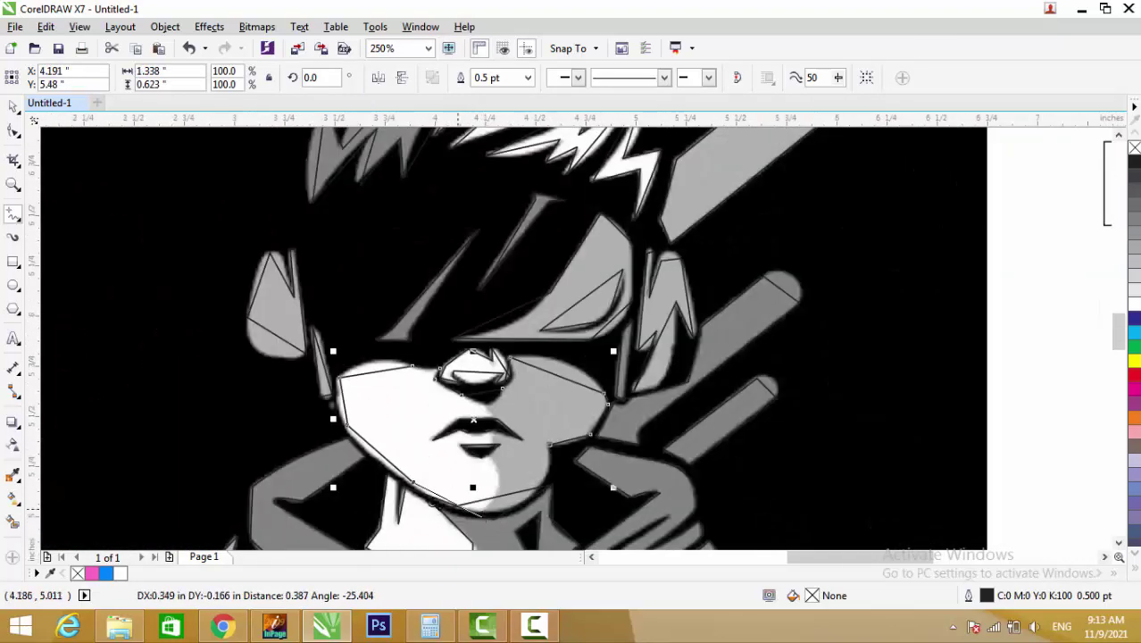
scroll(573, 407, "up", 3)
left_click(543, 402)
scroll(635, 369, "down", 2)
scroll(634, 368, "up", 2)
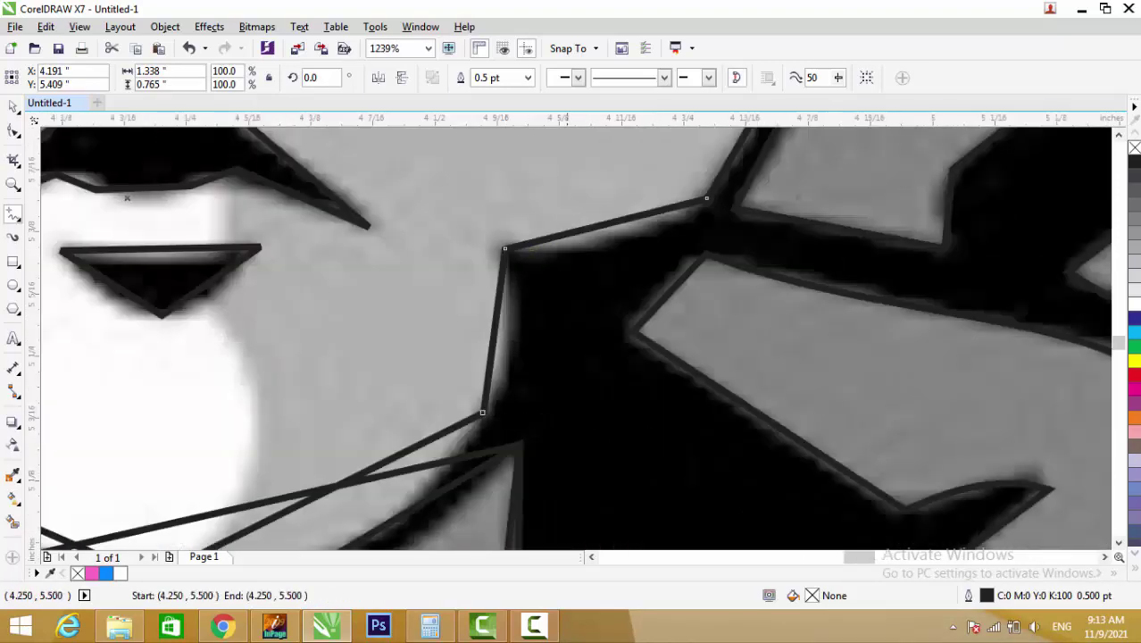
scroll(643, 374, "down", 2)
scroll(656, 378, "down", 2)
left_click_drag(659, 379, 338, 384)
Undo the image move, select the hair-spike outline with the Shape tool, and round its end
key("ctrl+z")
scroll(541, 316, "up", 5)
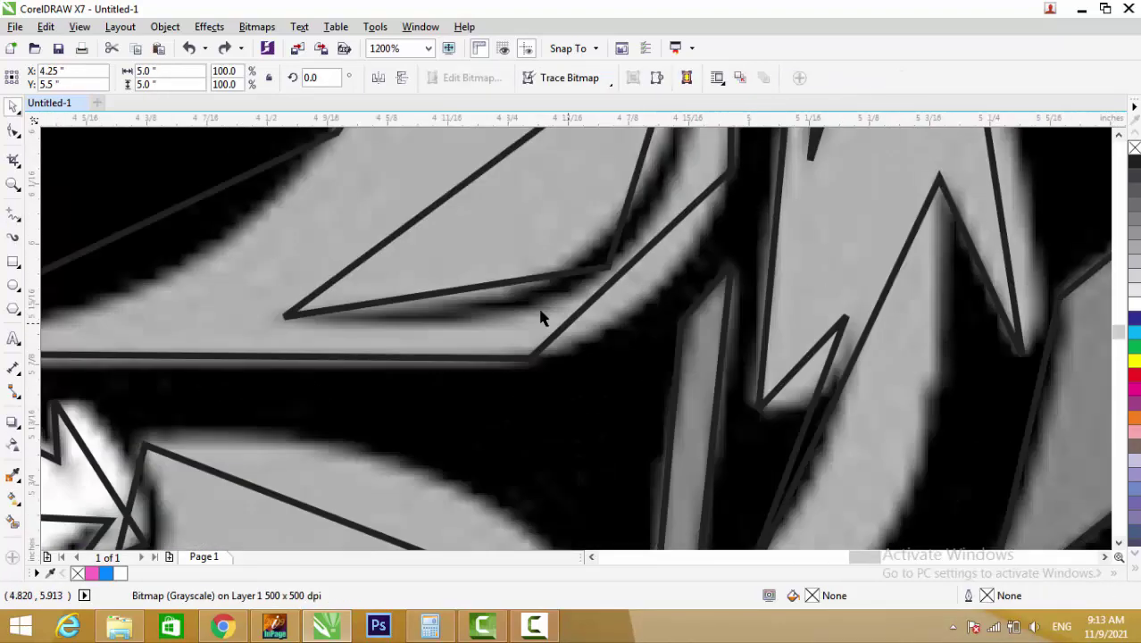
scroll(555, 264, "down", 2)
left_click(565, 254)
key("F10")
scroll(565, 254, "up", 1)
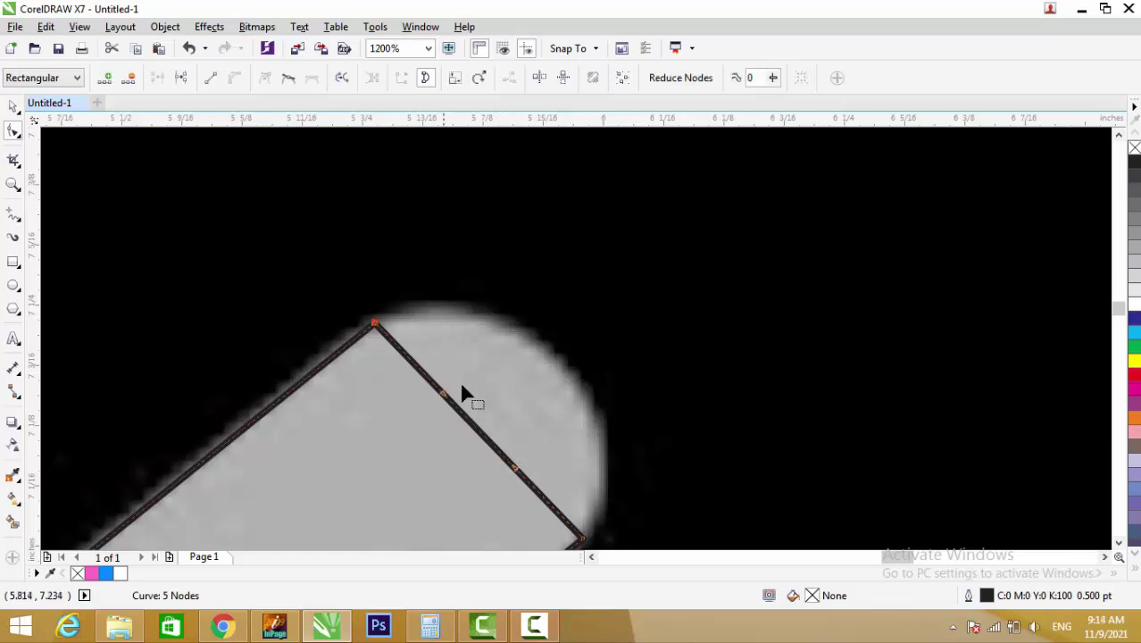
scroll(462, 393, "down", 2)
left_click_drag(585, 308, 603, 299)
scroll(580, 339, "up", 1)
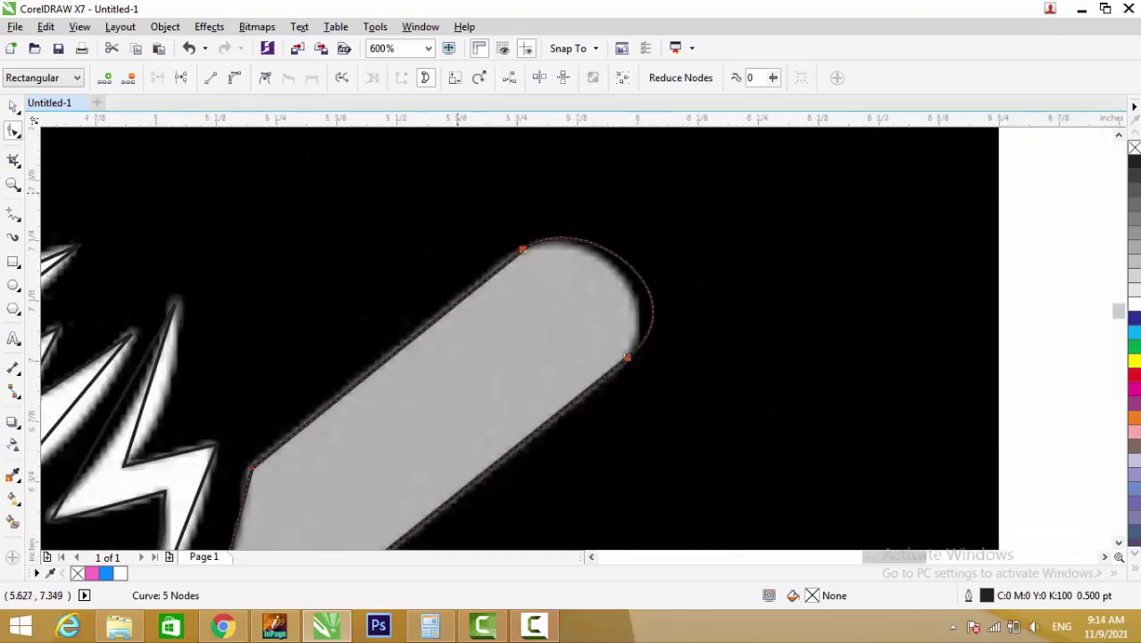
scroll(425, 361, "up", 1)
scroll(425, 354, "down", 1)
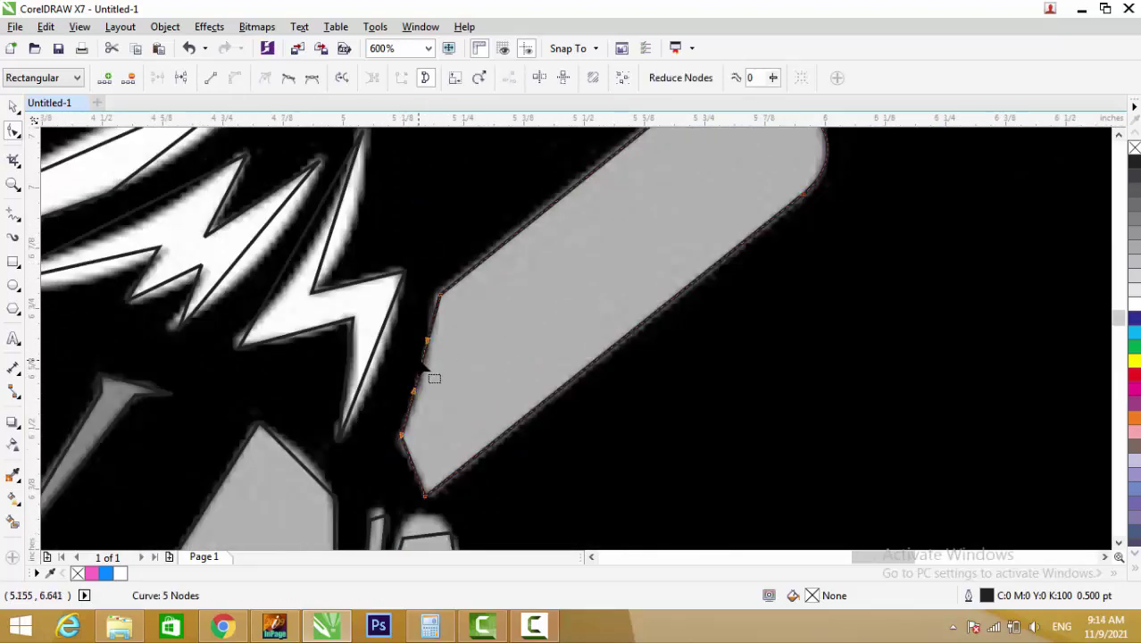
Bend the spike's left edge into a curve and add a node on the outline
left_click_drag(425, 369, 459, 387)
scroll(430, 366, "up", 1)
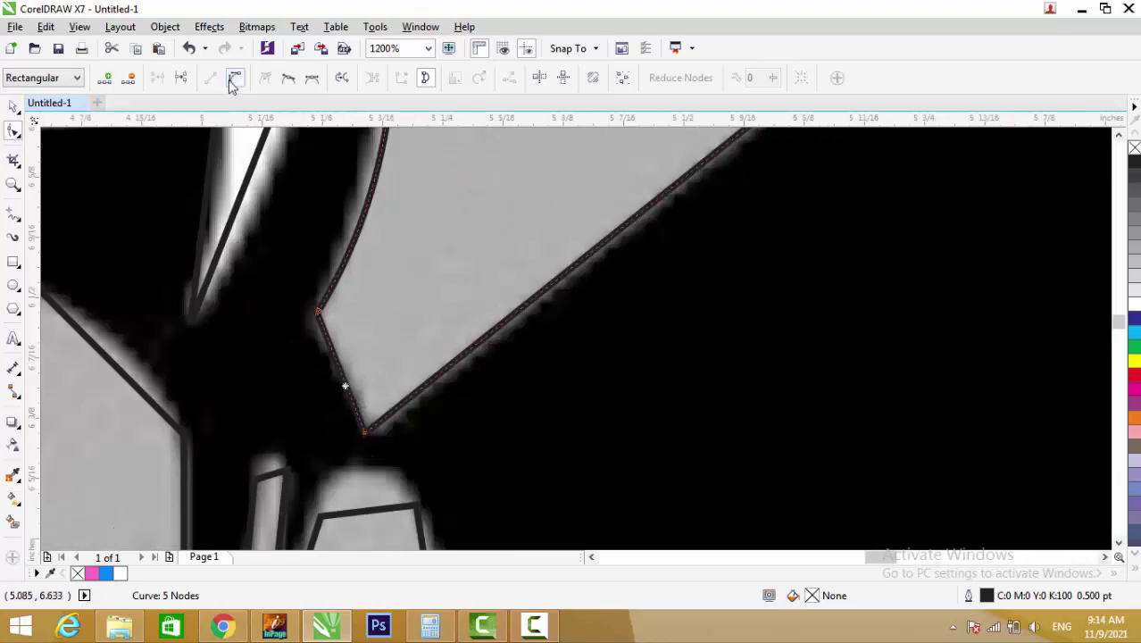
double_click(351, 370)
scroll(419, 358, "down", 1)
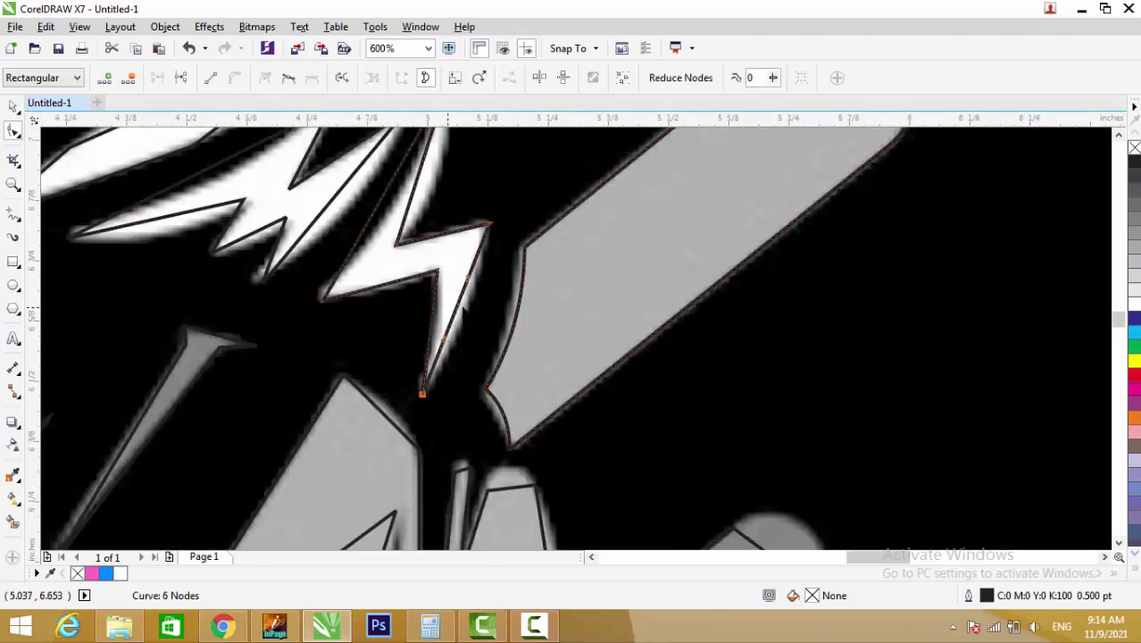
scroll(465, 311, "up", 1)
scroll(476, 407, "up", 1)
scroll(400, 347, "down", 1)
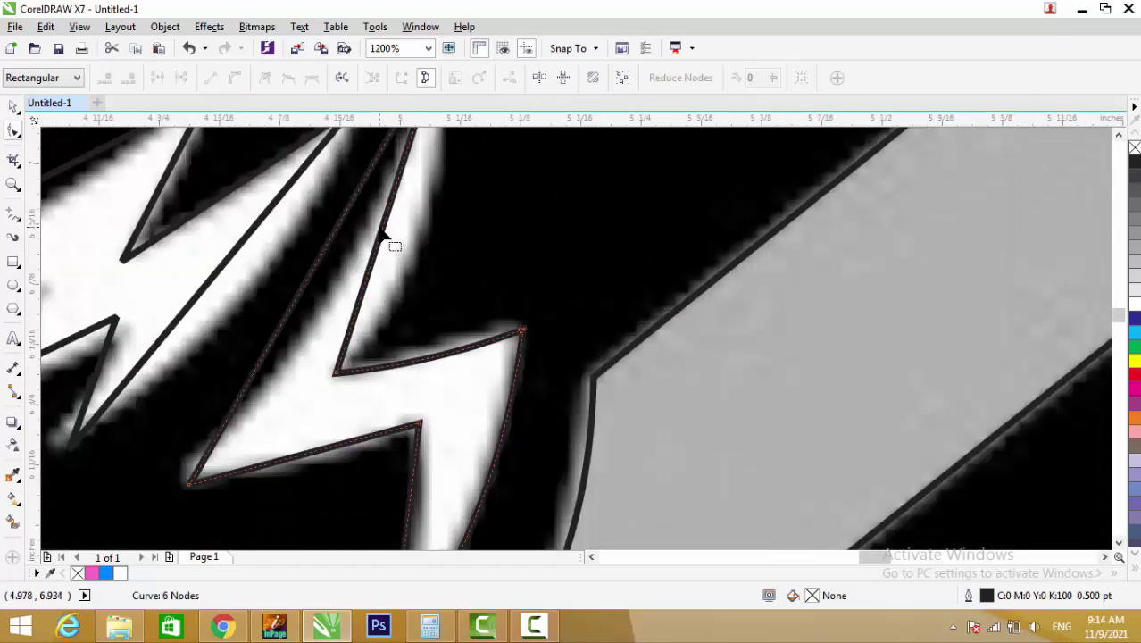
scroll(391, 223, "down", 1)
scroll(438, 316, "up", 1)
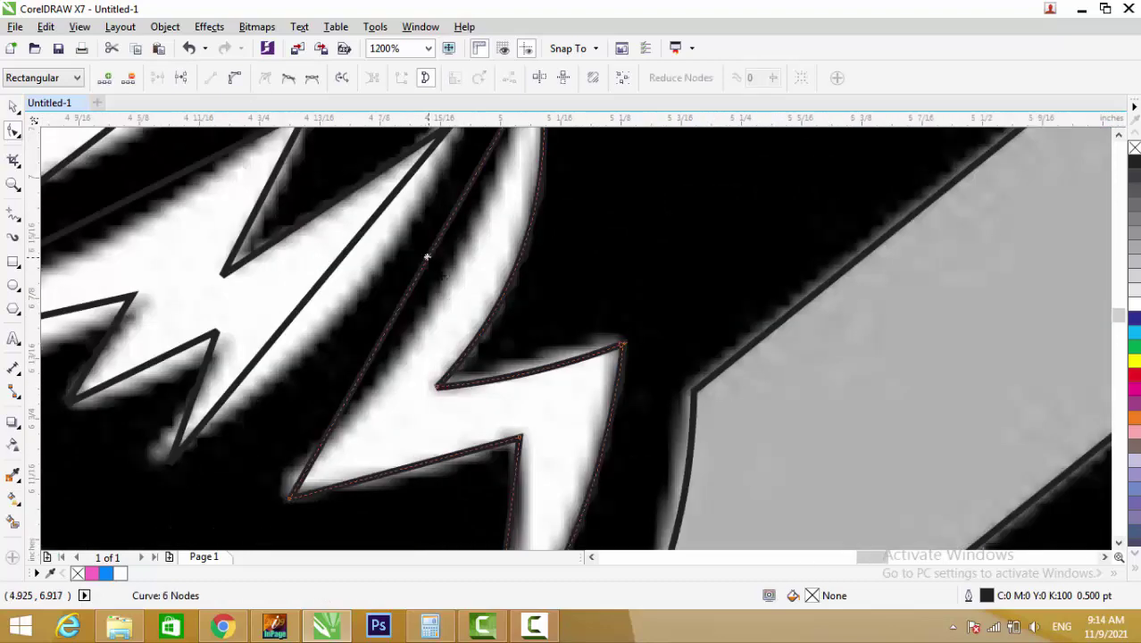
scroll(439, 268, "up", 1)
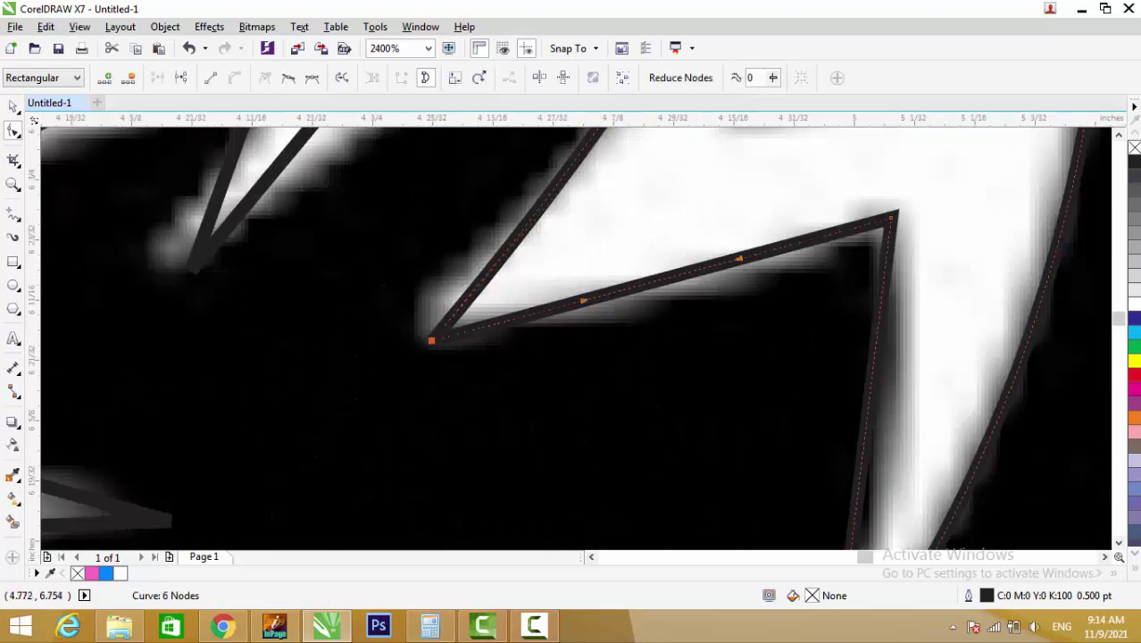
scroll(719, 318, "down", 1)
Curve two more edge segments of the strand to follow the bitmap
left_click_drag(662, 364, 618, 380)
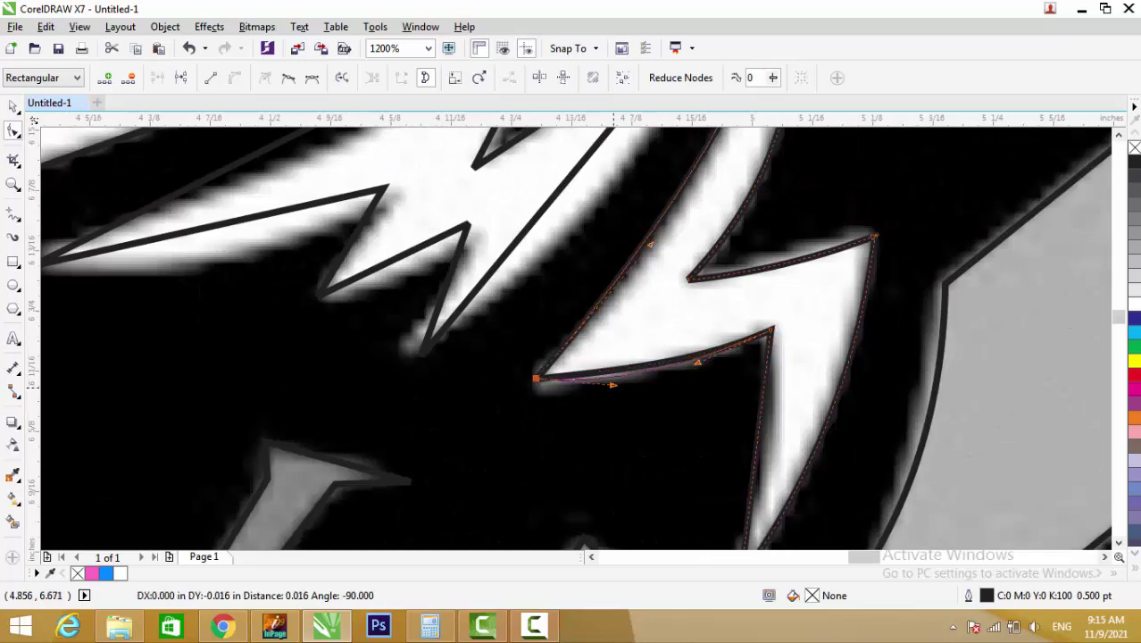
scroll(657, 262, "down", 1)
scroll(650, 296, "up", 1)
left_click_drag(655, 272, 683, 298)
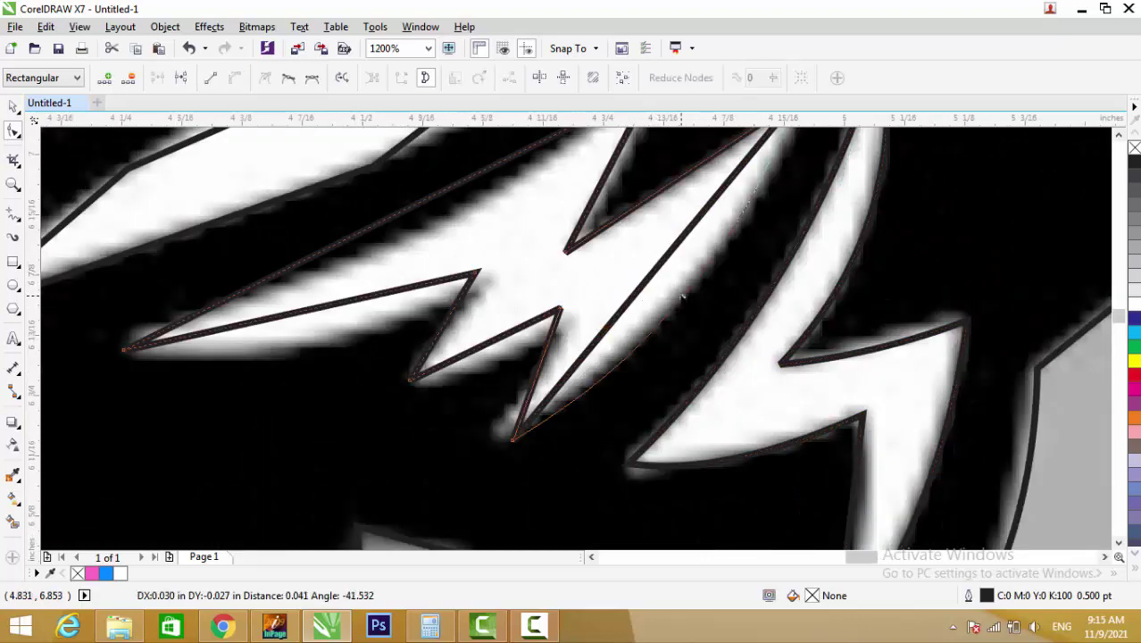
scroll(627, 275, "up", 2)
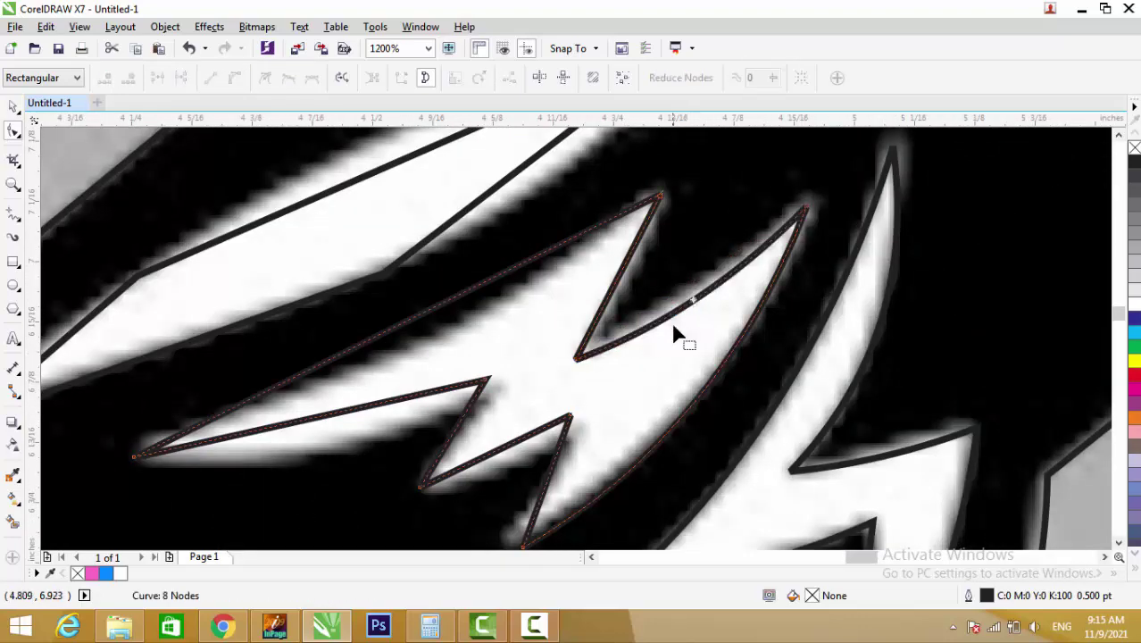
scroll(627, 284, "up", 1)
scroll(631, 277, "down", 1)
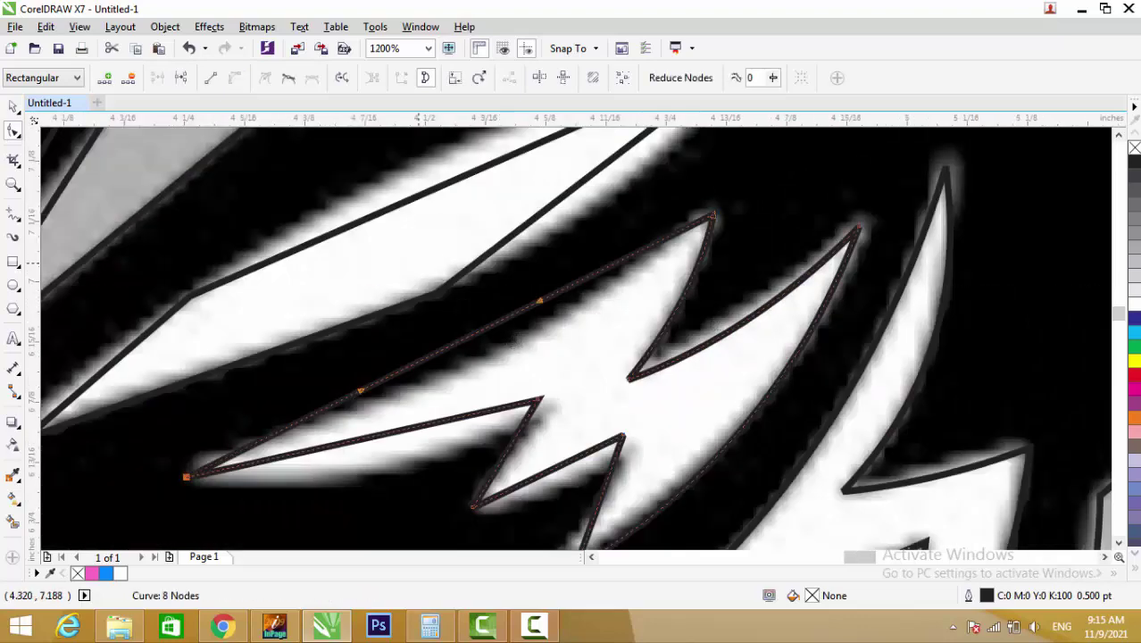
scroll(288, 449, "up", 1)
Extend the strand's left tip with a new node, curve its lower edge, and delete an extra node
double_click(301, 451)
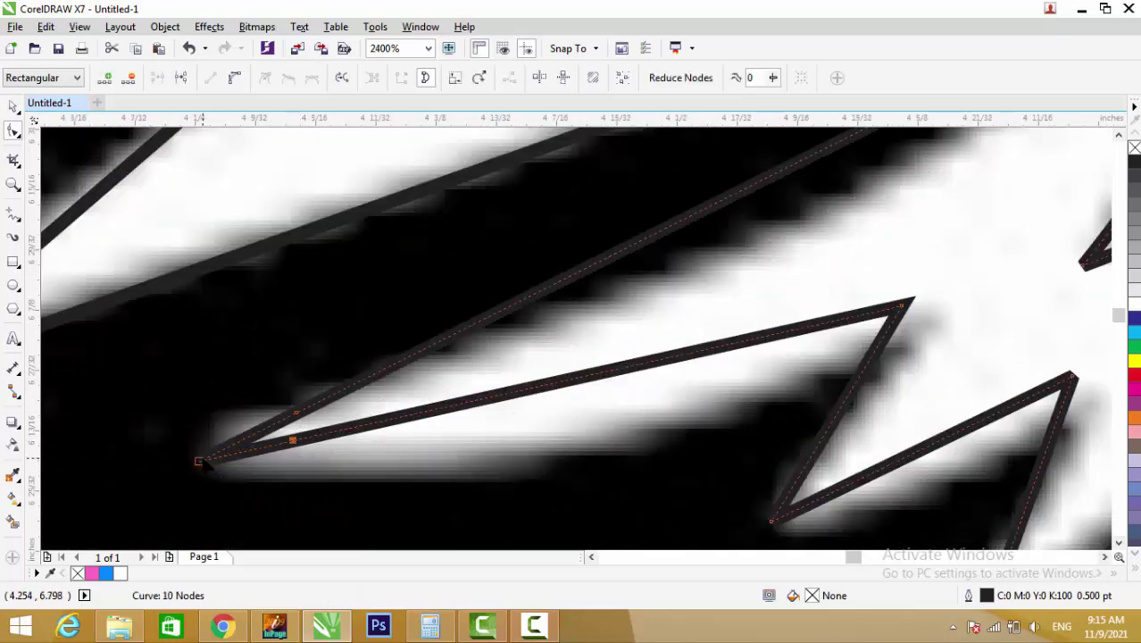
left_click_drag(301, 451, 287, 467)
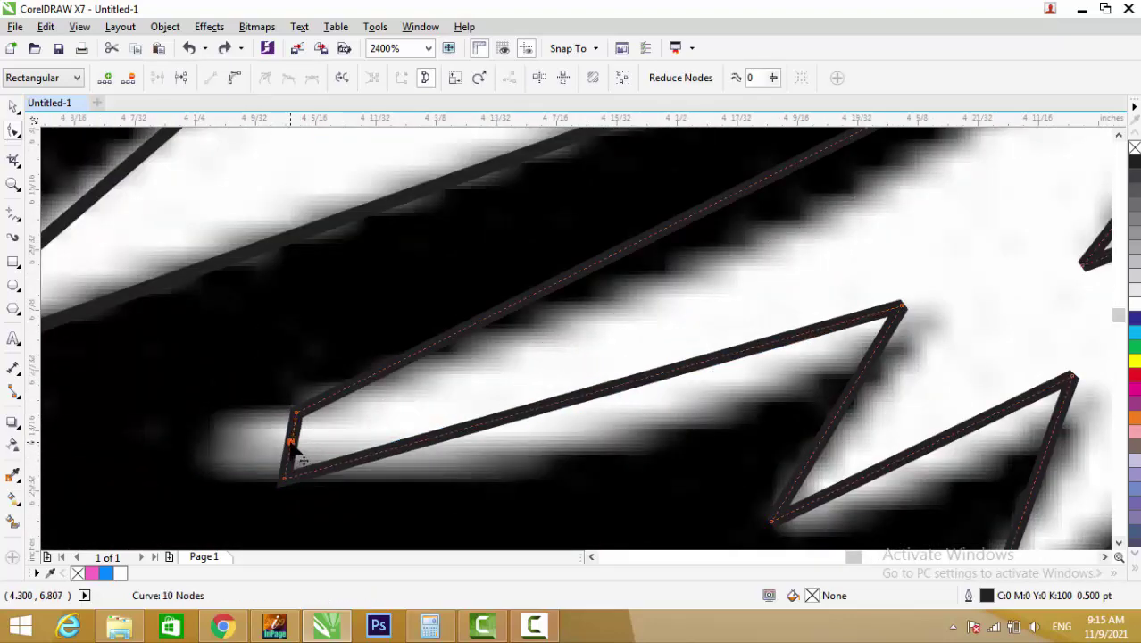
left_click_drag(295, 457, 198, 446)
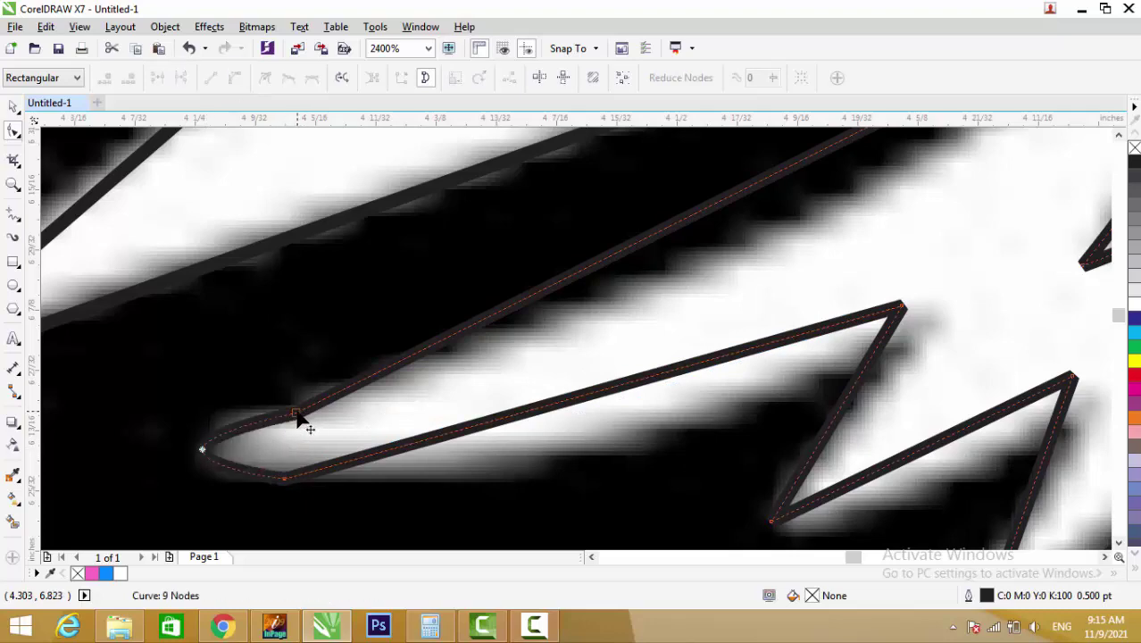
scroll(345, 444, "down", 1)
scroll(420, 437, "up", 1)
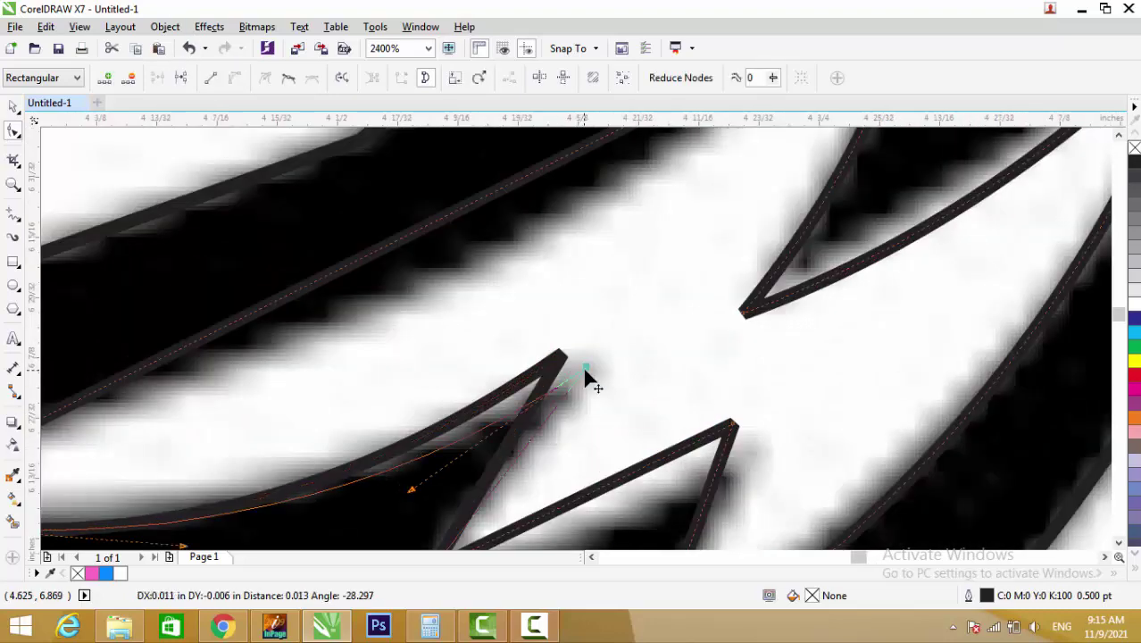
left_click_drag(441, 379, 441, 398)
key("Delete")
Curve the remaining zigzag edges to match the reference image
scroll(407, 395, "down", 2)
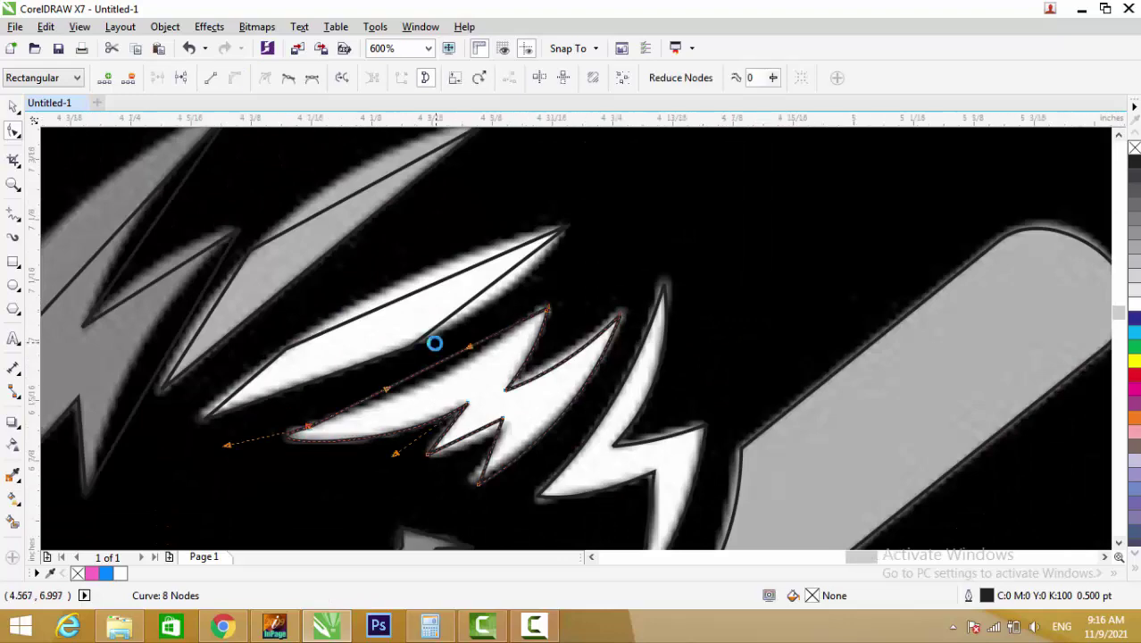
scroll(437, 375, "up", 1)
scroll(357, 429, "up", 1)
scroll(286, 460, "down", 1)
scroll(418, 434, "down", 1)
scroll(543, 428, "up", 1)
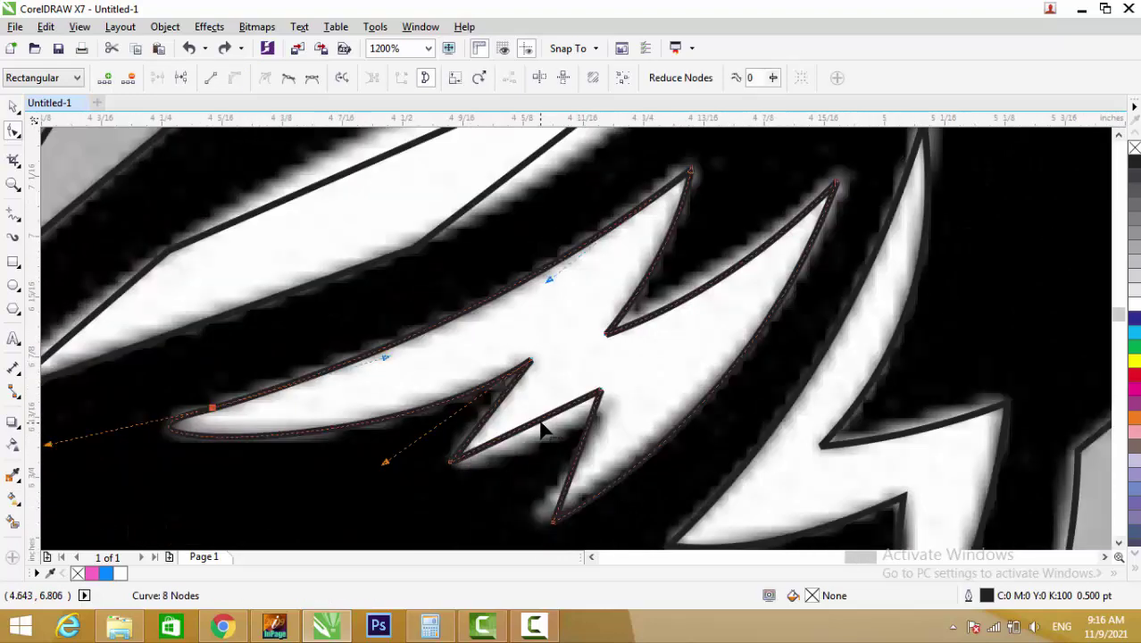
mouse_move(536, 422)
left_mouse_down()
mouse_move(539, 444)
mouse_move(603, 421)
left_mouse_up()
scroll(572, 411, "up", 2)
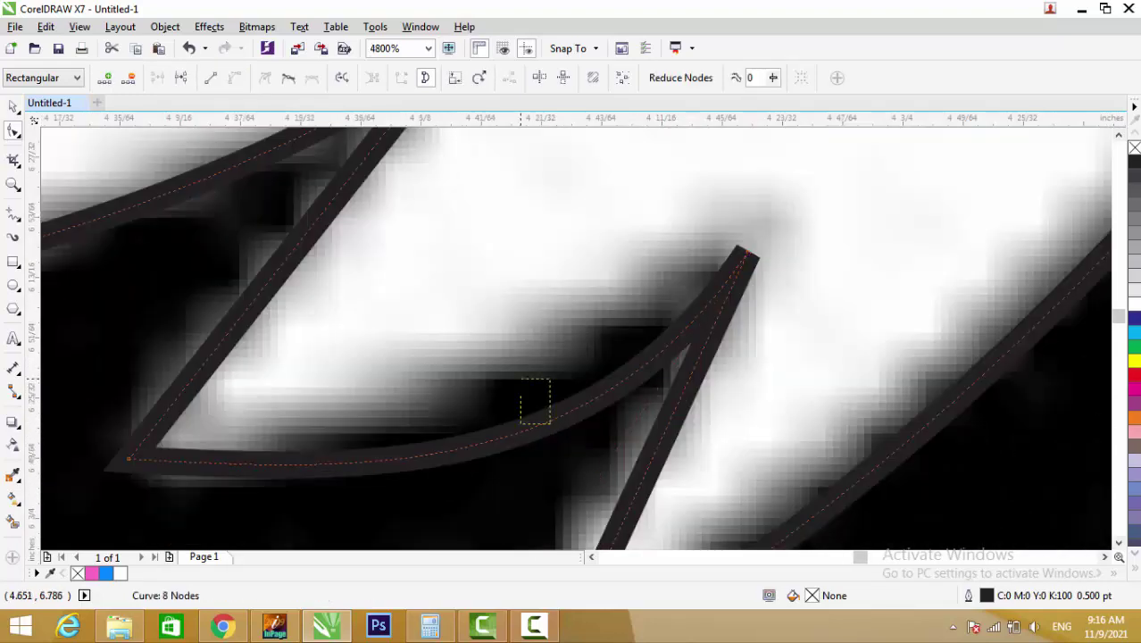
scroll(471, 382, "down", 1)
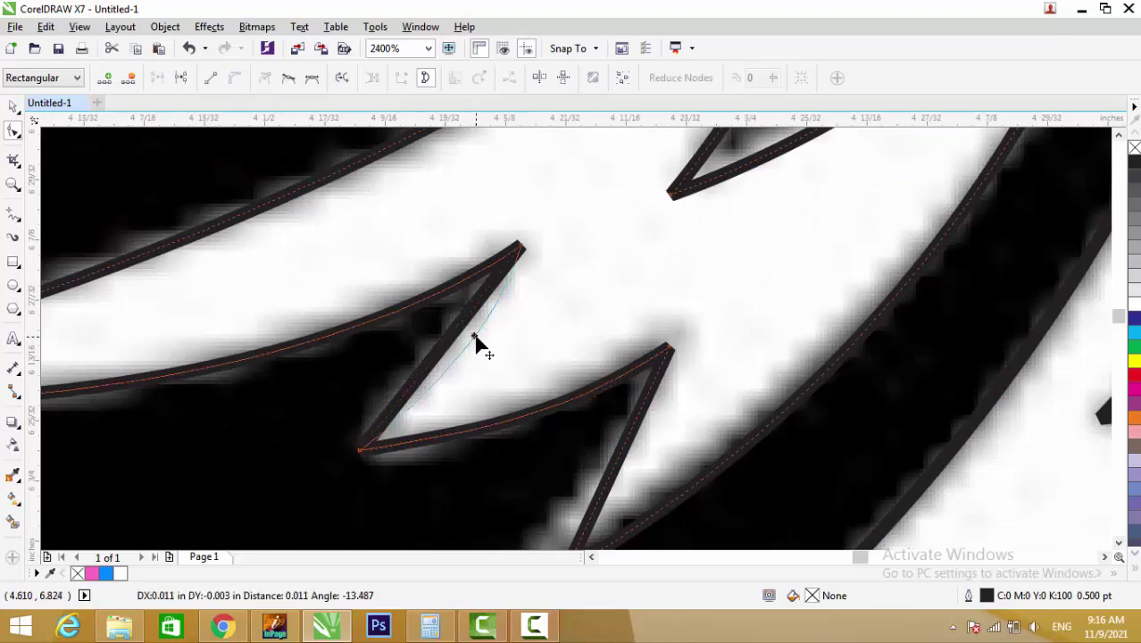
left_click_drag(476, 342, 478, 345)
scroll(500, 375, "down", 3)
Curve the white hair strand's straight edge and bend the gray strand's top edge into an arc
scroll(530, 407, "up", 2)
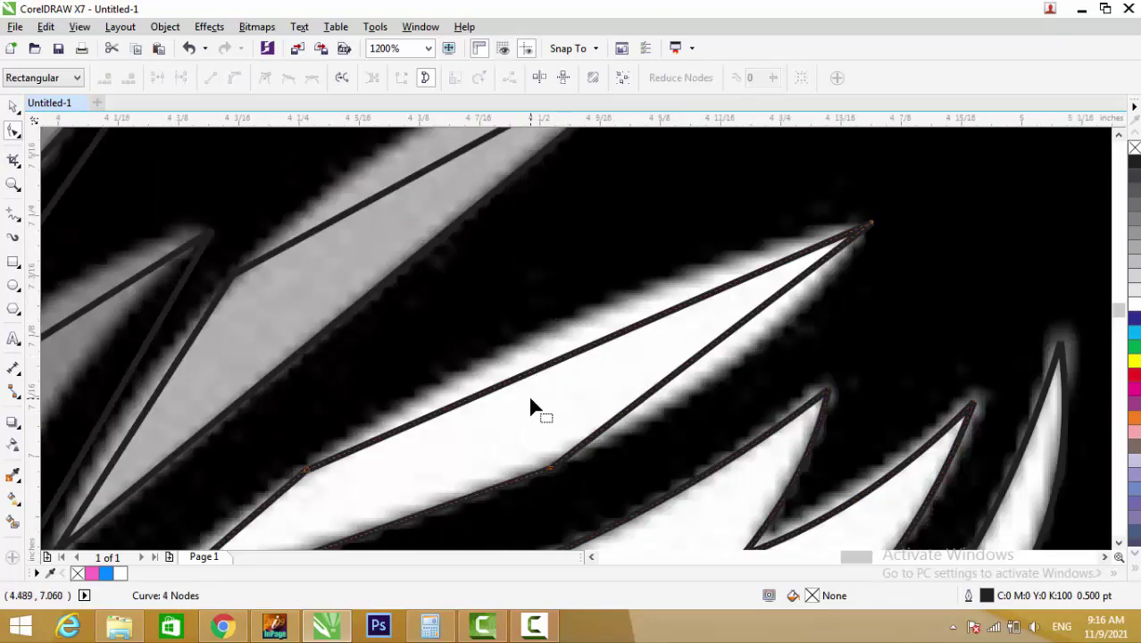
left_click_drag(563, 357, 562, 326)
scroll(705, 311, "down", 2)
scroll(681, 311, "up", 2)
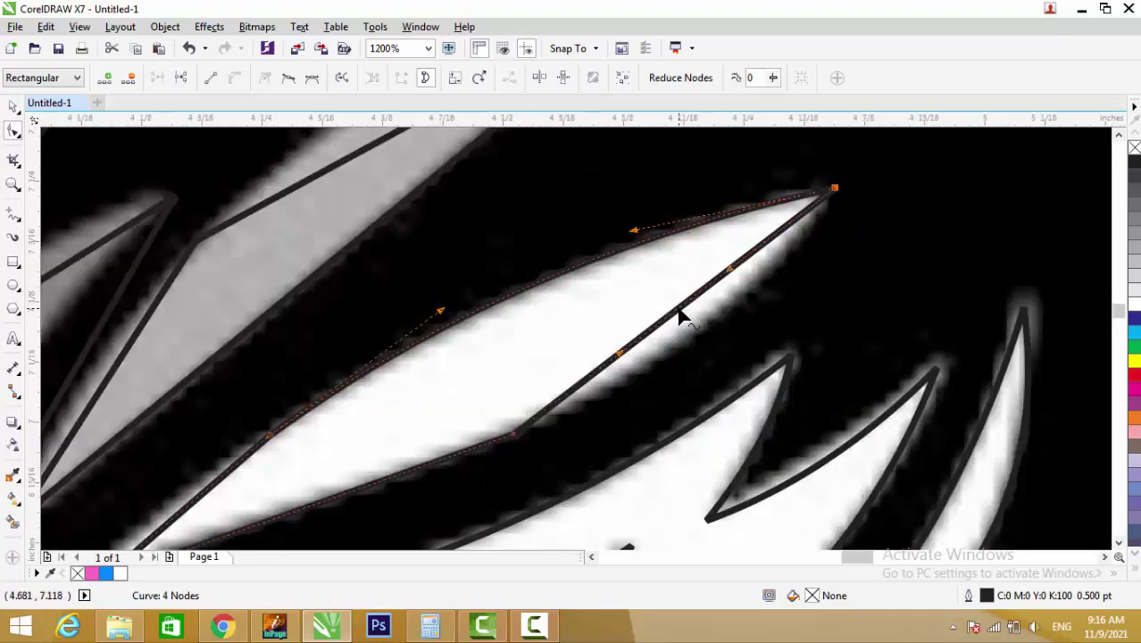
scroll(393, 447, "up", 2)
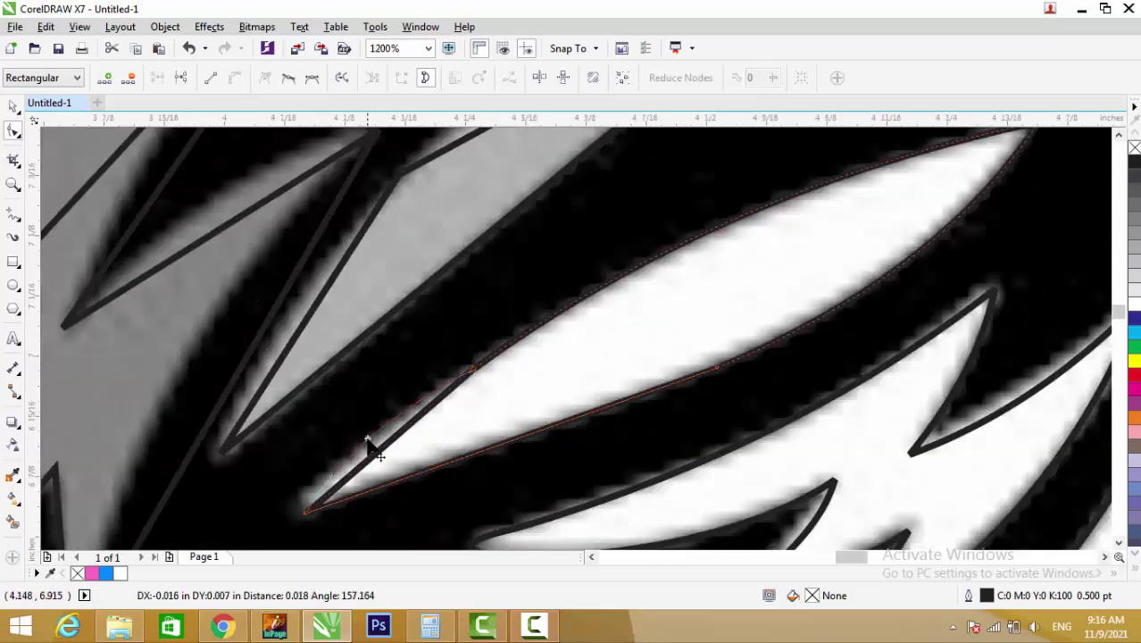
scroll(558, 415, "down", 2)
scroll(598, 254, "up", 2)
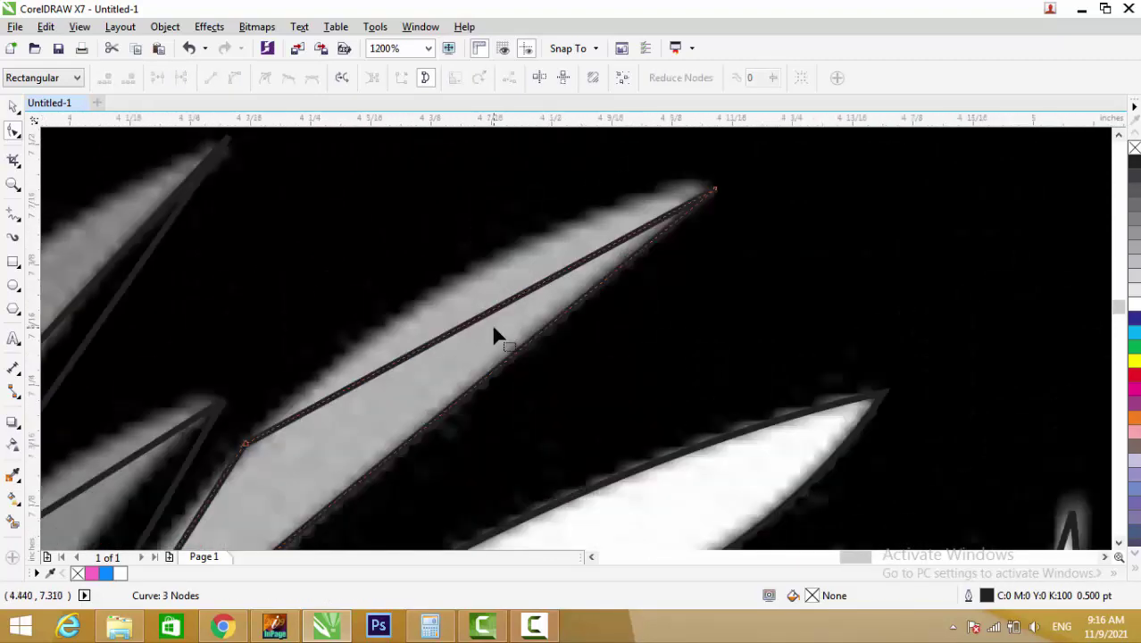
left_click_drag(470, 324, 454, 288)
scroll(453, 288, "down", 2)
scroll(403, 417, "up", 2)
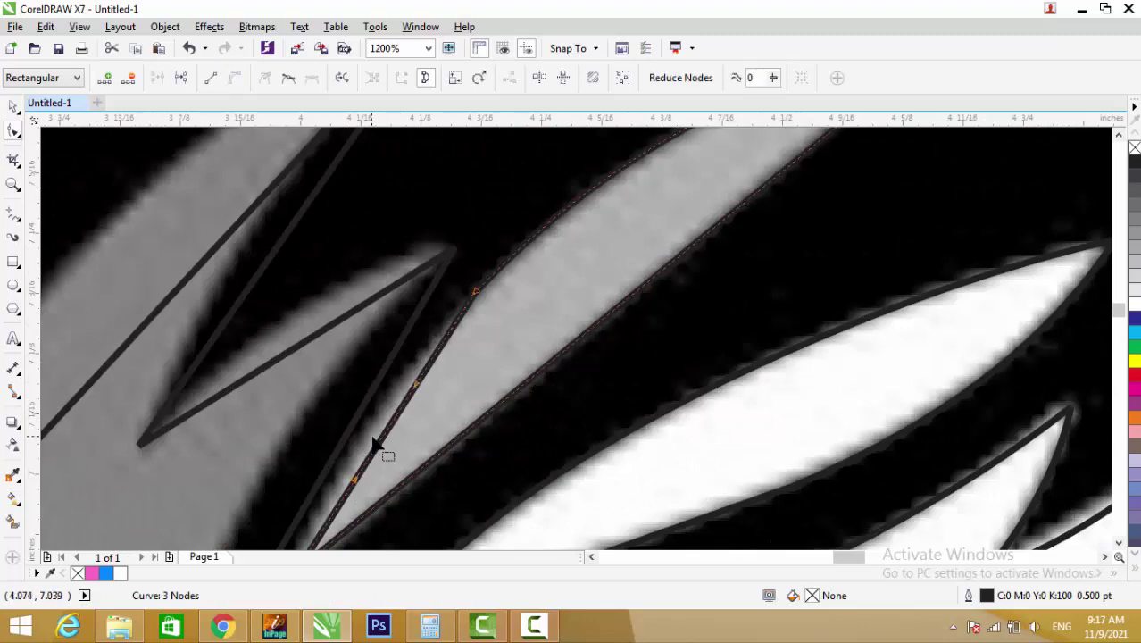
scroll(374, 446, "down", 1)
scroll(536, 337, "down", 1)
scroll(476, 385, "up", 1)
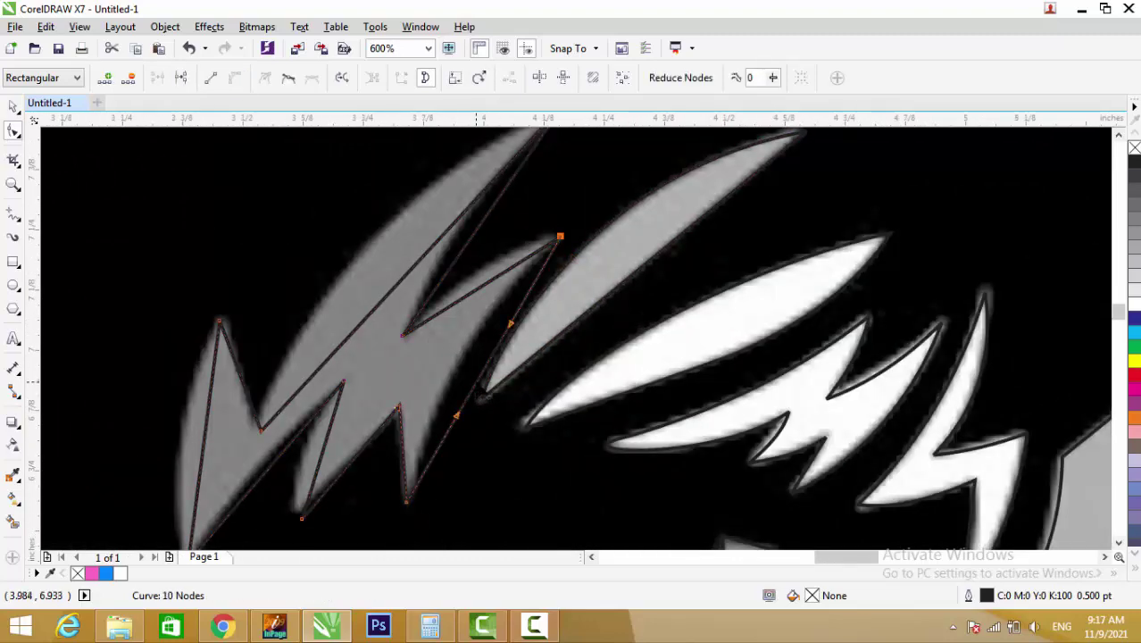
scroll(483, 248, "up", 1)
Bow the gray strand's upper, outer, left and lower edges to match the original, snapping its bottom point to the spike tip
left_click_drag(486, 322, 474, 293)
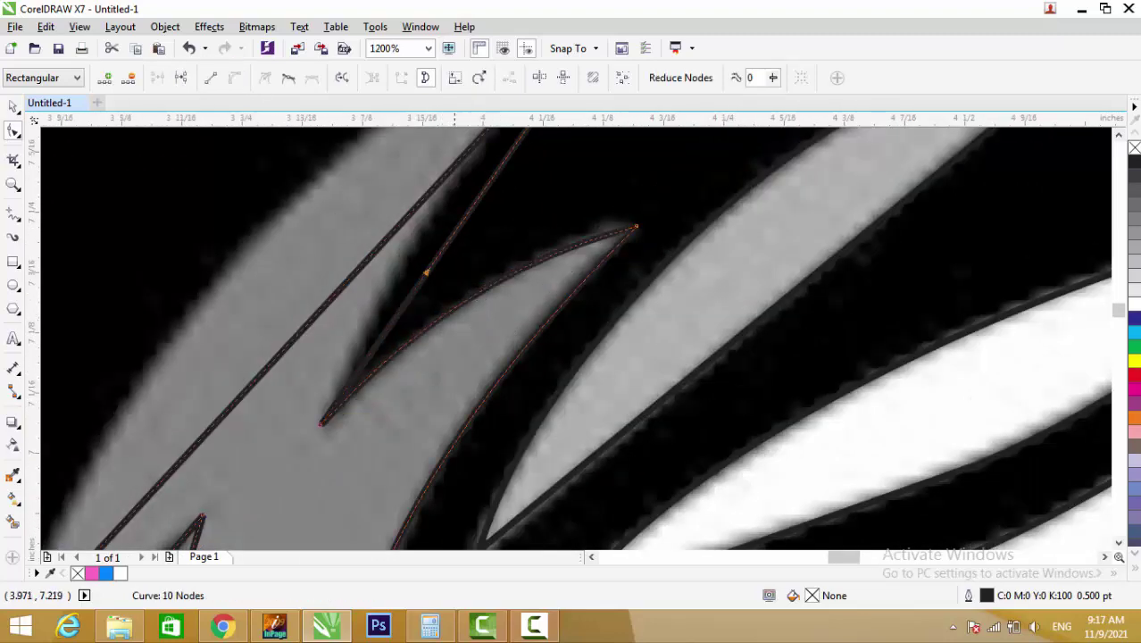
left_click(433, 214)
scroll(449, 394, "down", 1)
scroll(404, 344, "up", 1)
left_click_drag(358, 295, 316, 296)
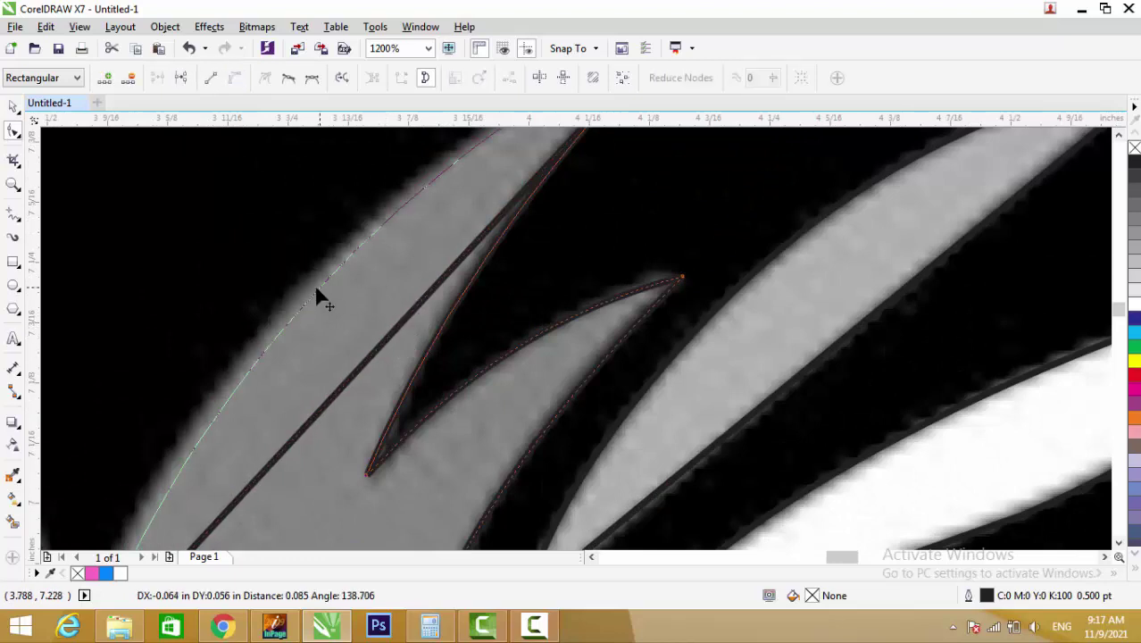
scroll(316, 296, "down", 2)
scroll(353, 340, "up", 2)
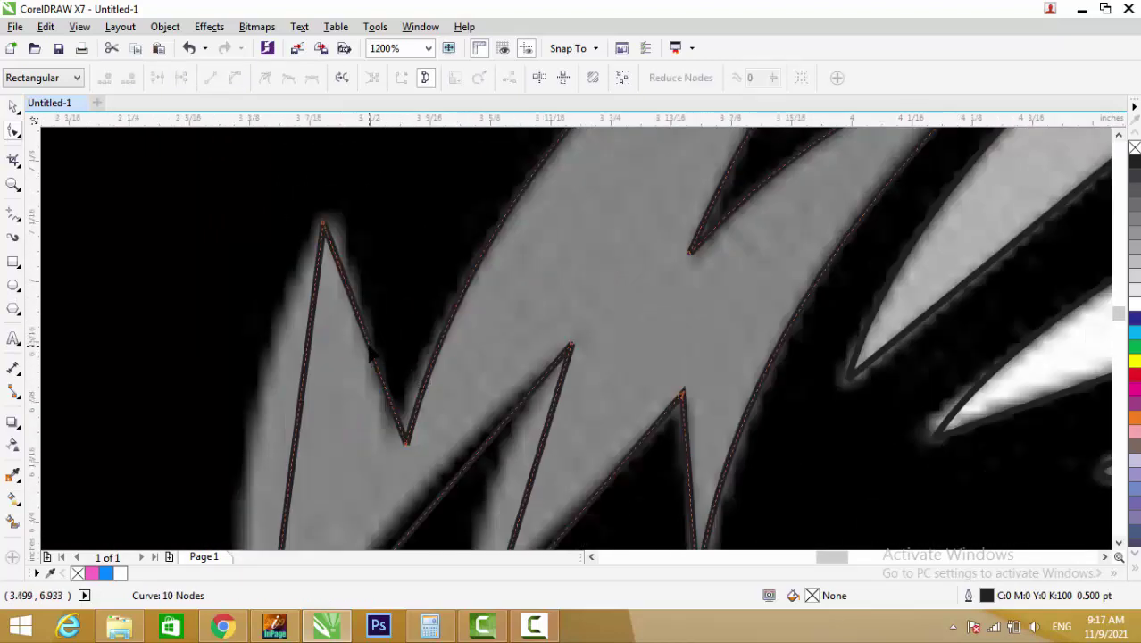
left_click(371, 353)
scroll(330, 180, "down", 1)
scroll(313, 312, "up", 1)
left_click_drag(310, 310, 263, 306)
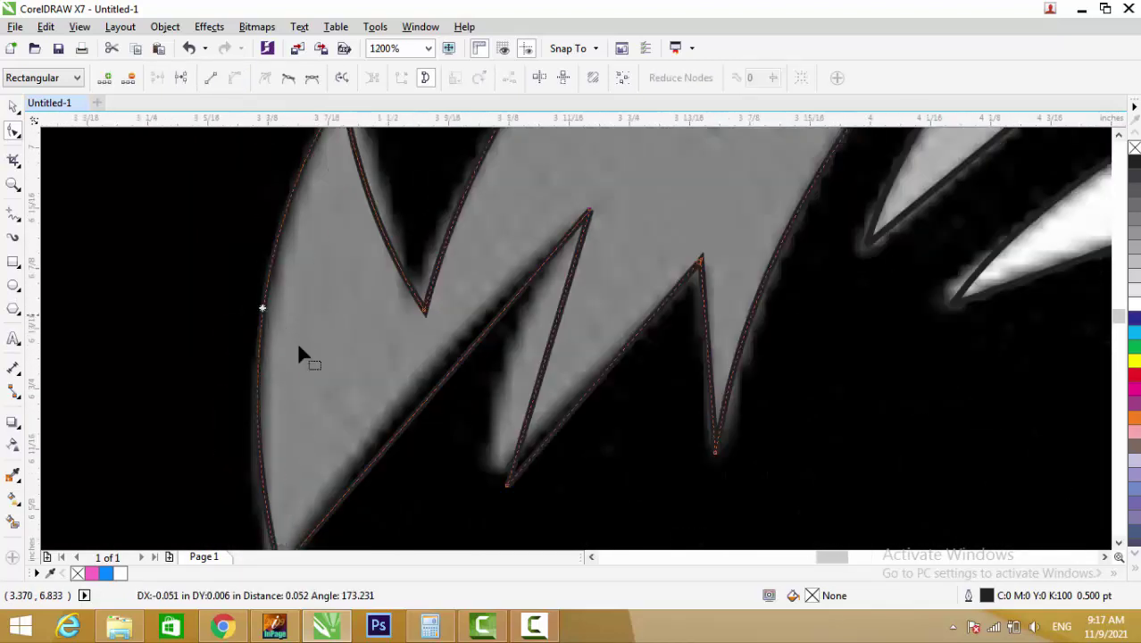
left_click_drag(439, 393, 420, 373)
left_click_drag(506, 484, 489, 465)
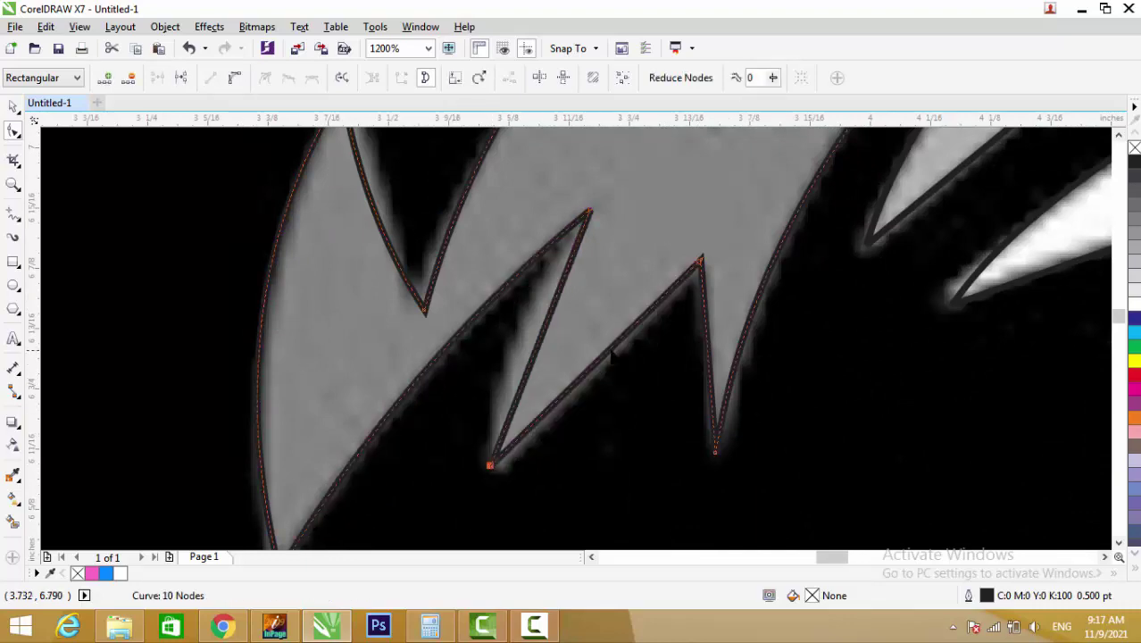
left_click(551, 348)
Curve the hair spike's inner edge, the gray shape's upper-right edge and the six-point shape's lower edge
left_click_drag(455, 281, 535, 330)
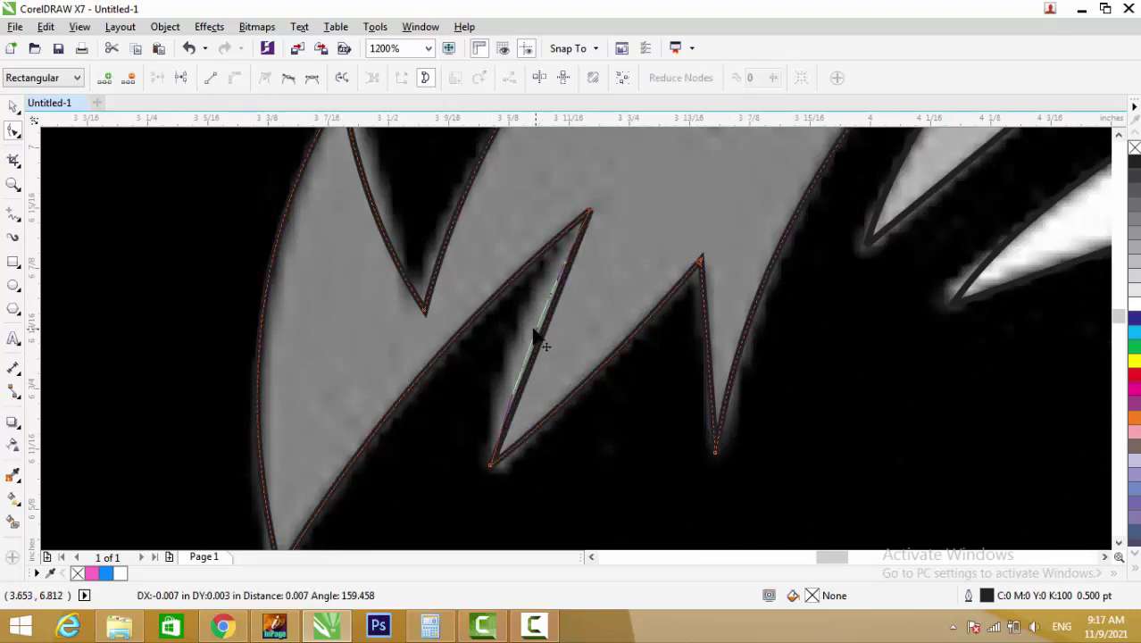
scroll(522, 408, "down", 3)
scroll(504, 433, "down", 1)
scroll(710, 391, "up", 1)
scroll(710, 391, "up", 2)
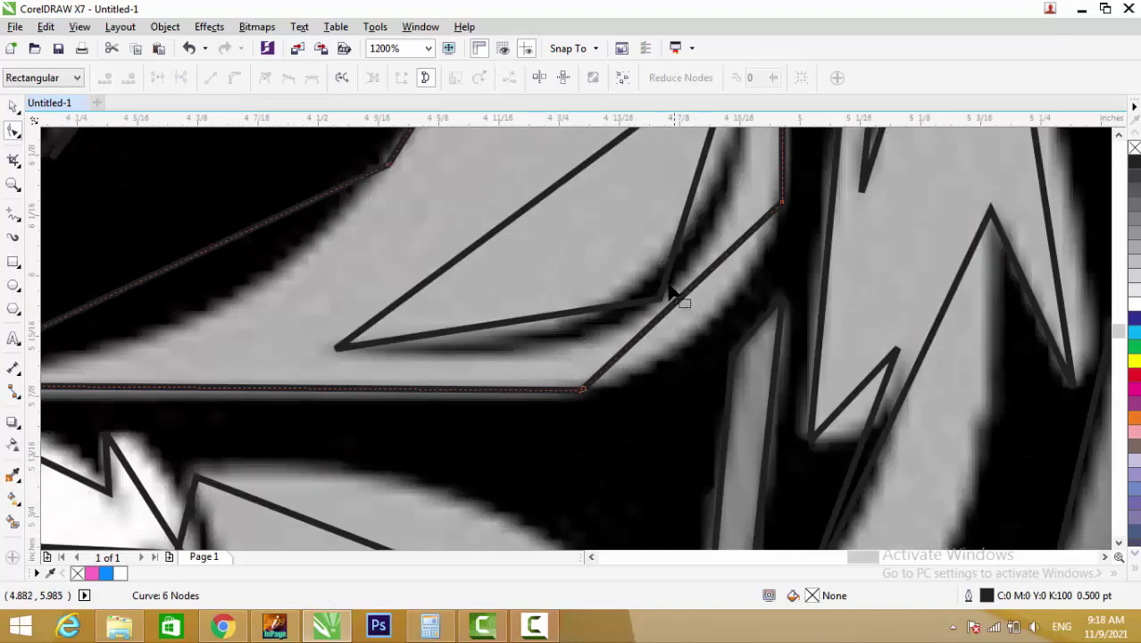
scroll(692, 339, "down", 1)
scroll(683, 268, "up", 1)
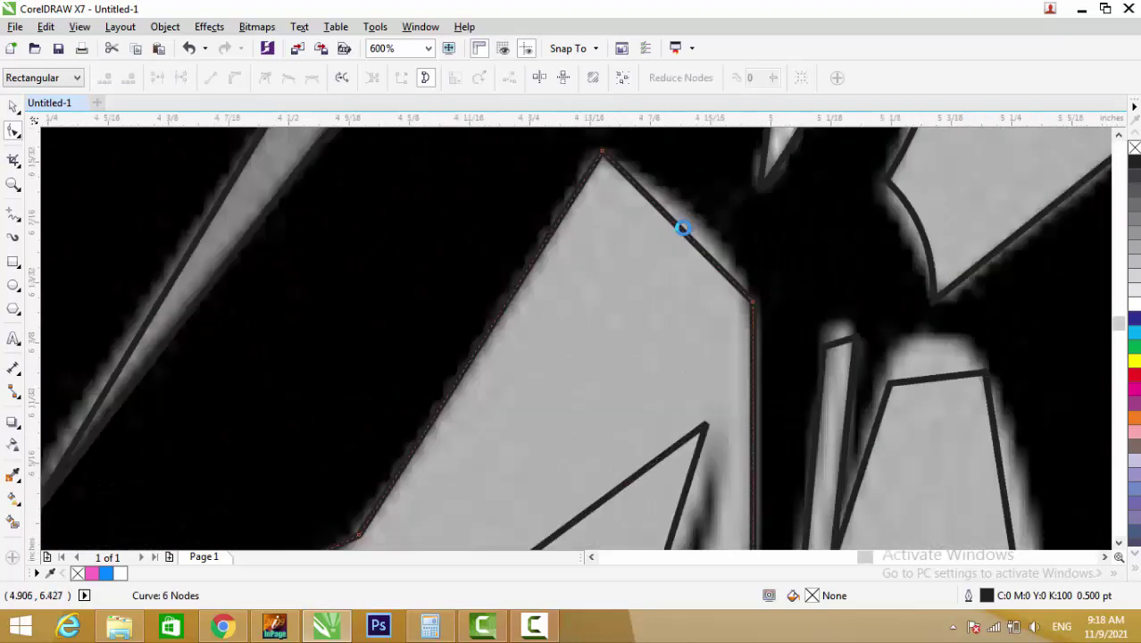
scroll(683, 230, "up", 1)
left_click_drag(689, 246, 705, 231)
scroll(545, 455, "down", 2)
scroll(478, 446, "up", 1)
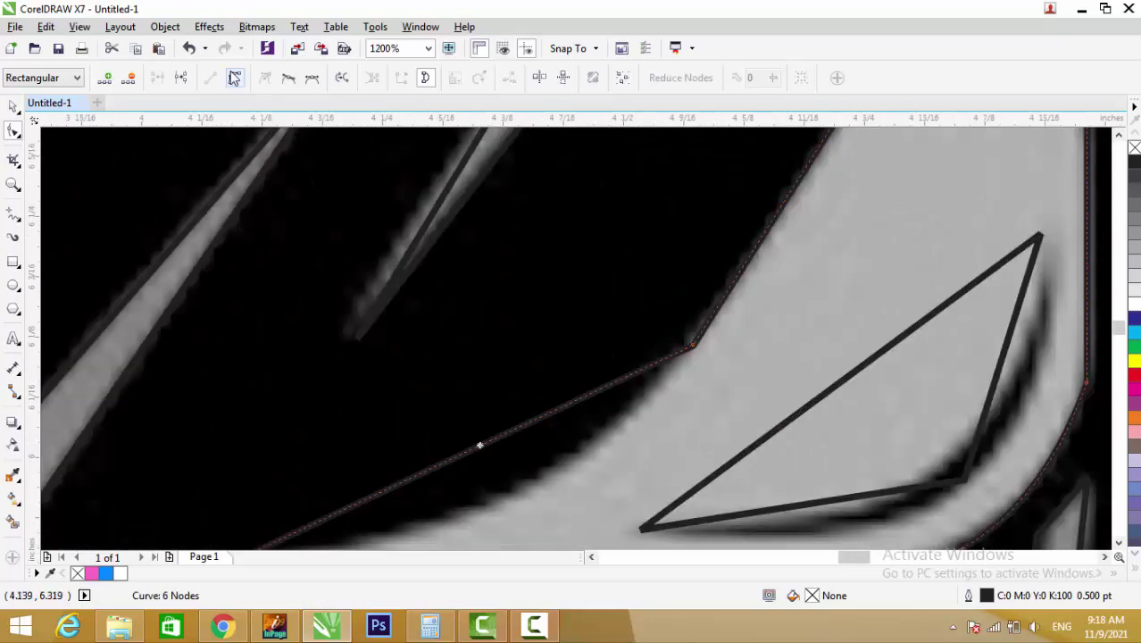
left_click_drag(479, 446, 483, 479)
scroll(661, 393, "down", 2)
scroll(662, 393, "down", 1)
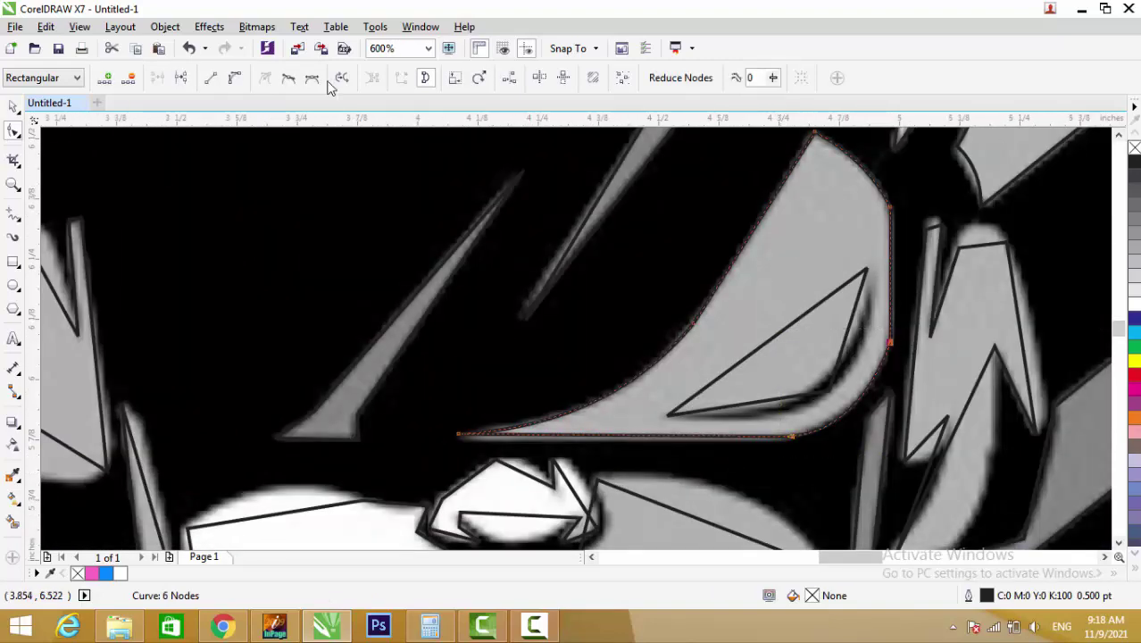
scroll(734, 268, "up", 1)
Reshape the small triangle: bow its right and upper edges and remove its bottom-right corner node
left_click(732, 267)
left_click_drag(739, 300, 759, 306)
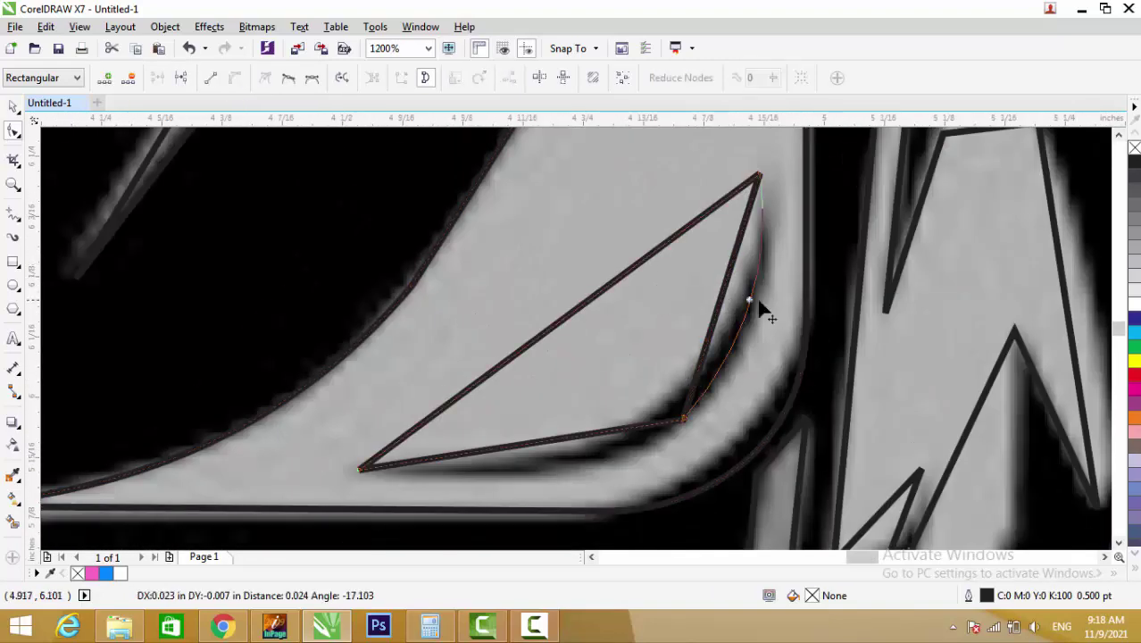
double_click(684, 419)
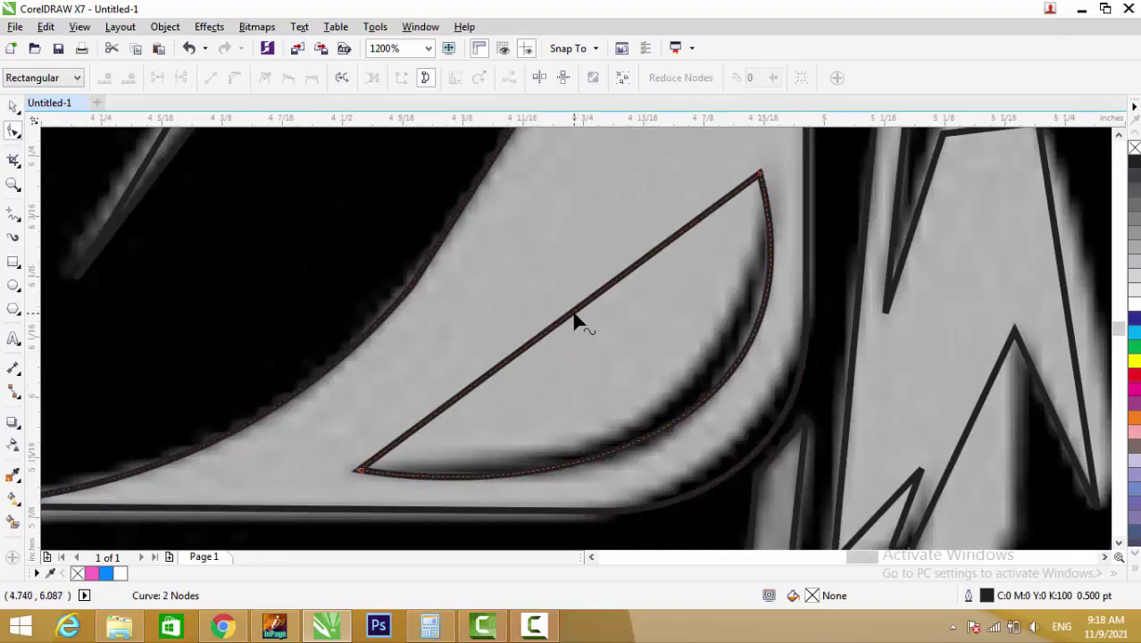
left_click_drag(583, 311, 641, 390)
scroll(600, 344, "down", 1)
scroll(672, 362, "up", 1)
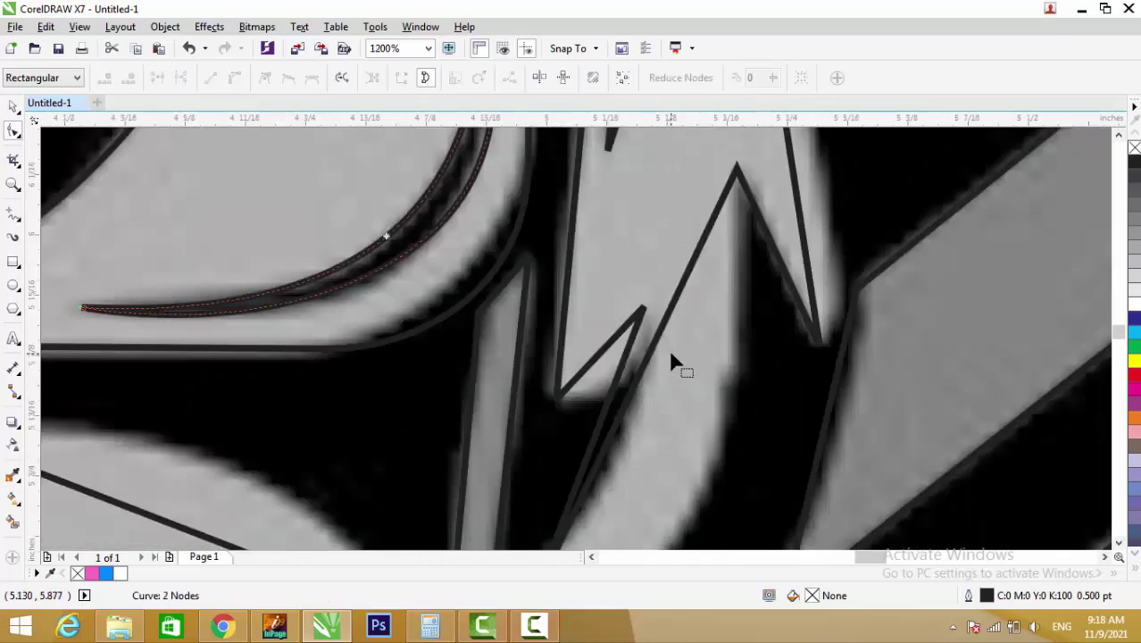
Arc the second hair strand's edges around its rounded inner notch, deleting an extra node
left_click(234, 80)
left_click_drag(662, 321, 706, 492)
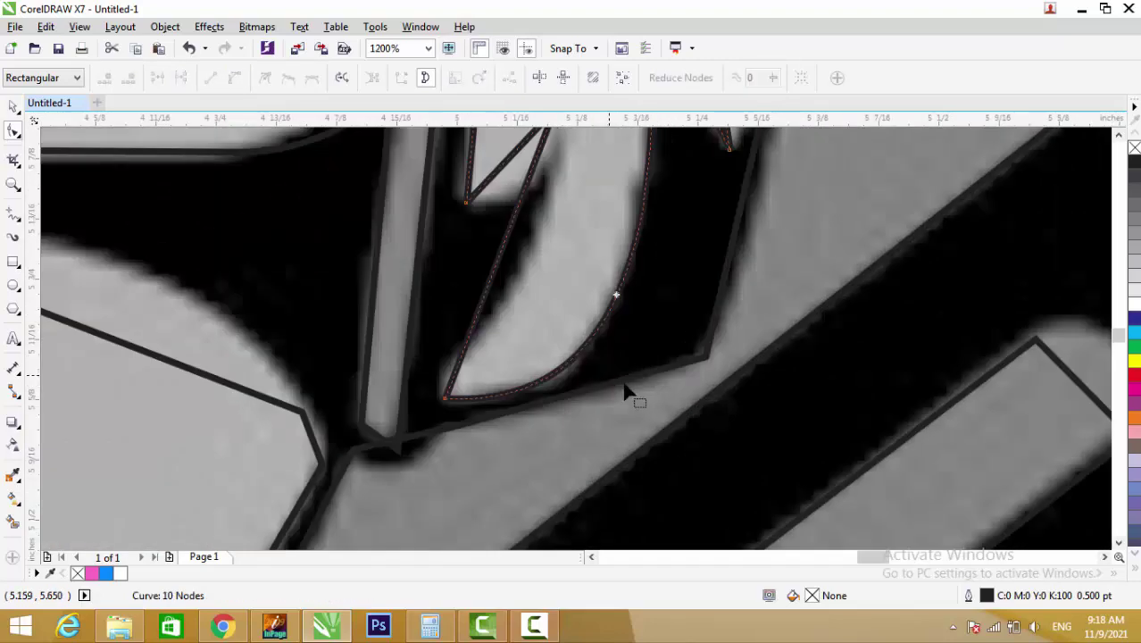
scroll(510, 229, "down", 2)
scroll(542, 349, "up", 2)
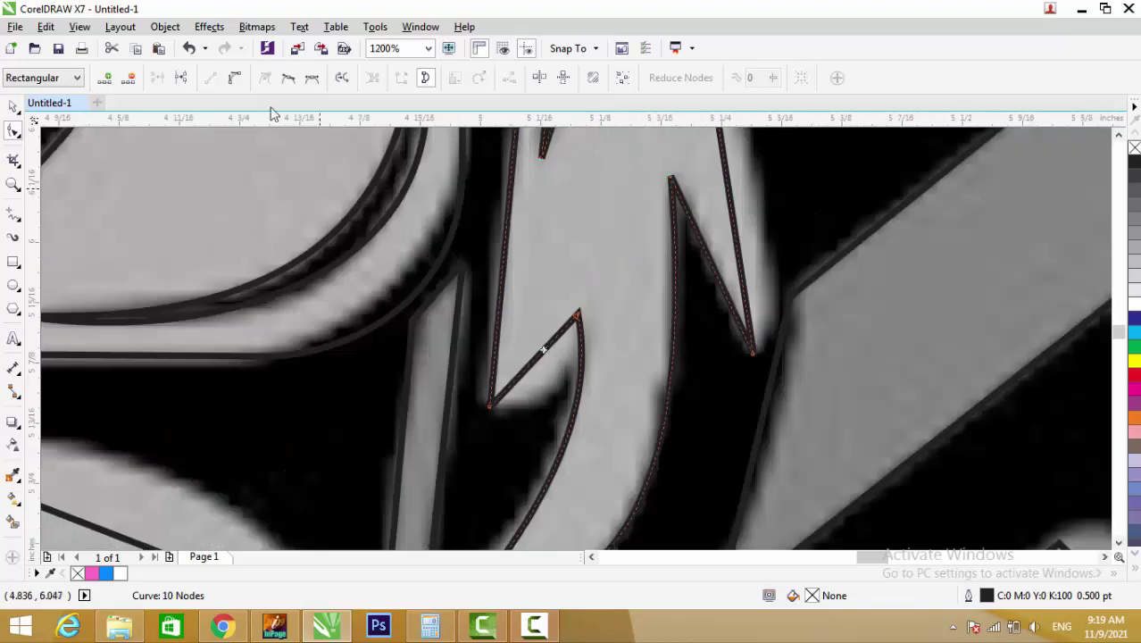
left_click_drag(536, 366, 534, 409)
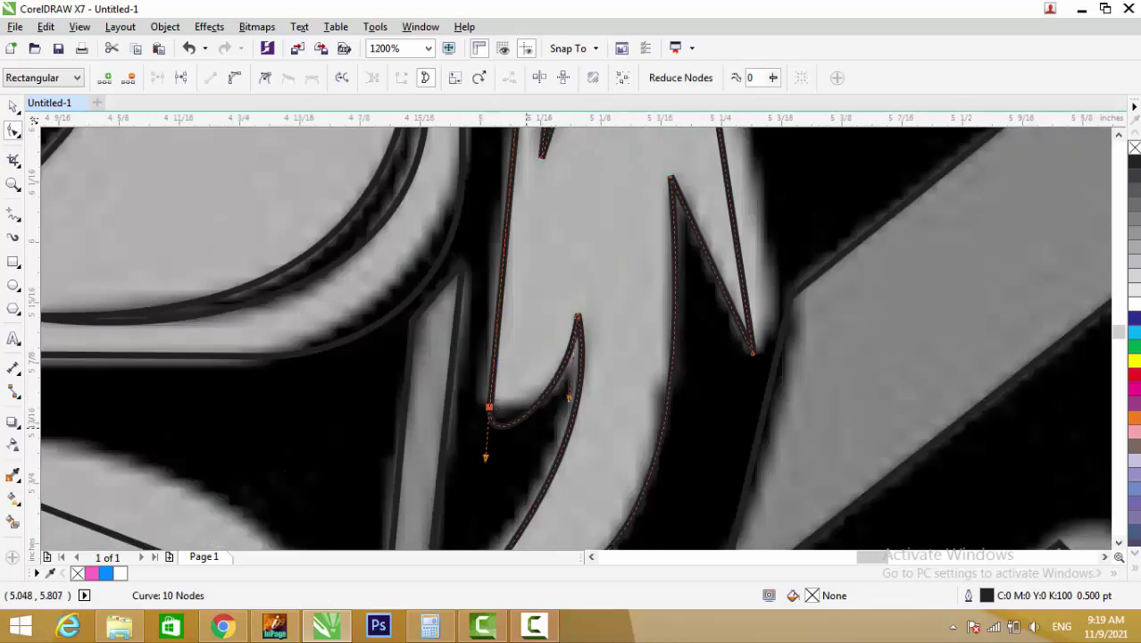
scroll(517, 300, "up", 2)
key("Delete")
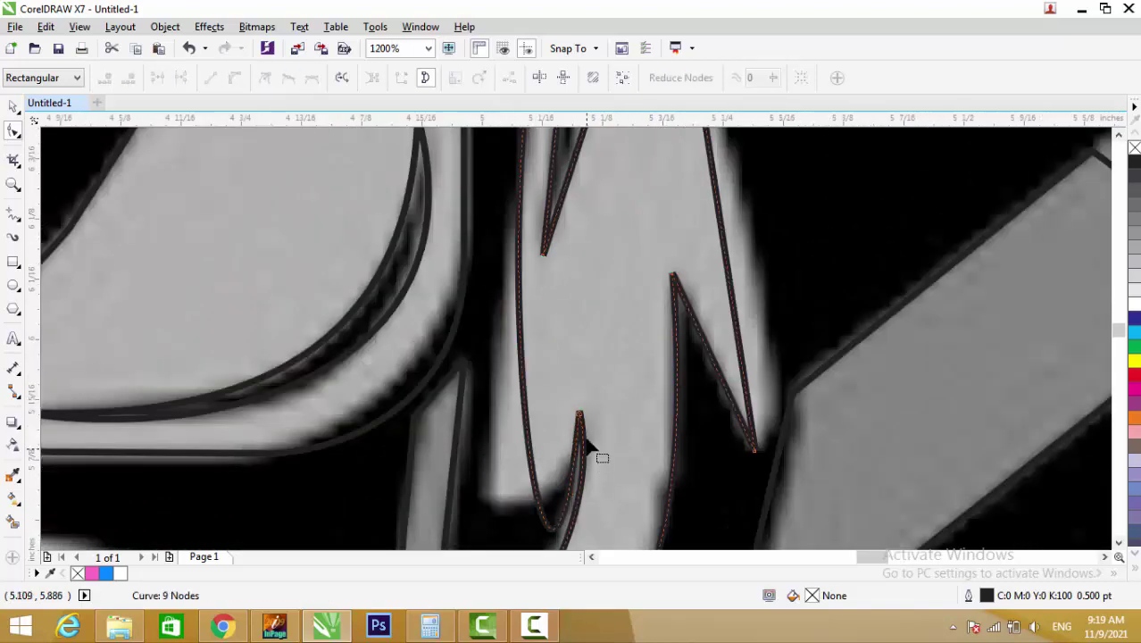
scroll(581, 471, "down", 1)
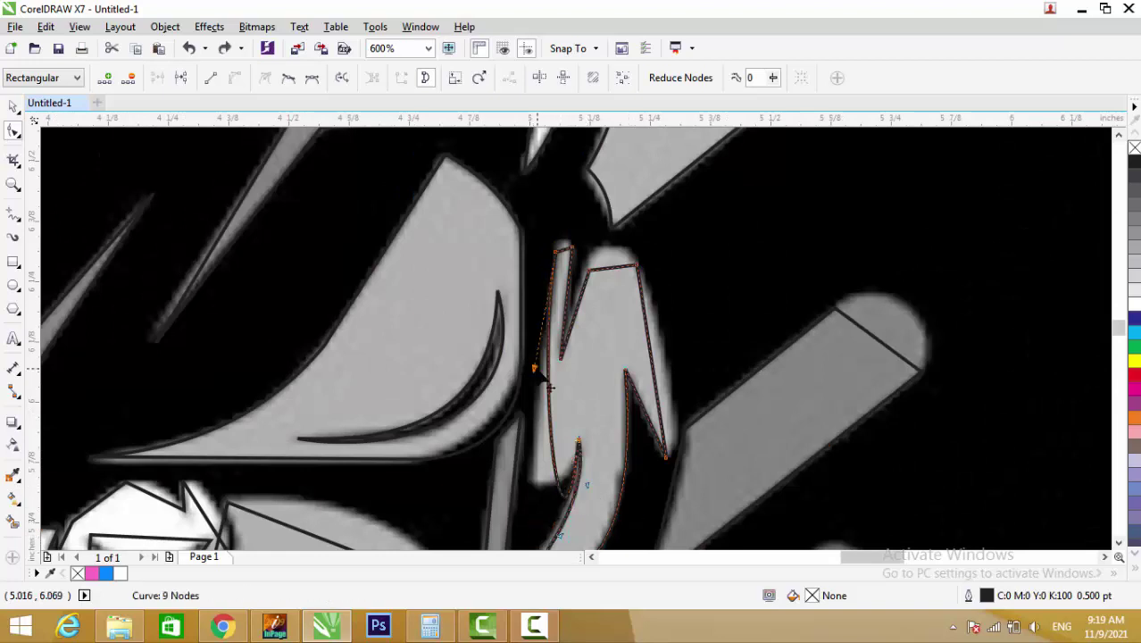
left_click_drag(547, 384, 562, 357)
scroll(603, 273, "up", 3)
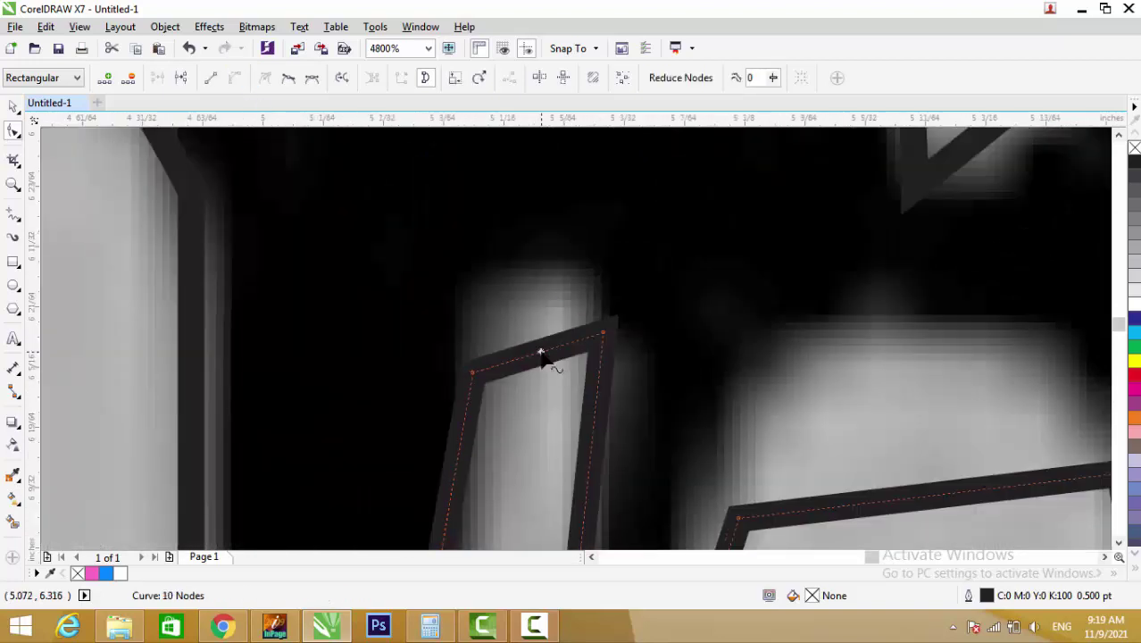
scroll(541, 353, "down", 1)
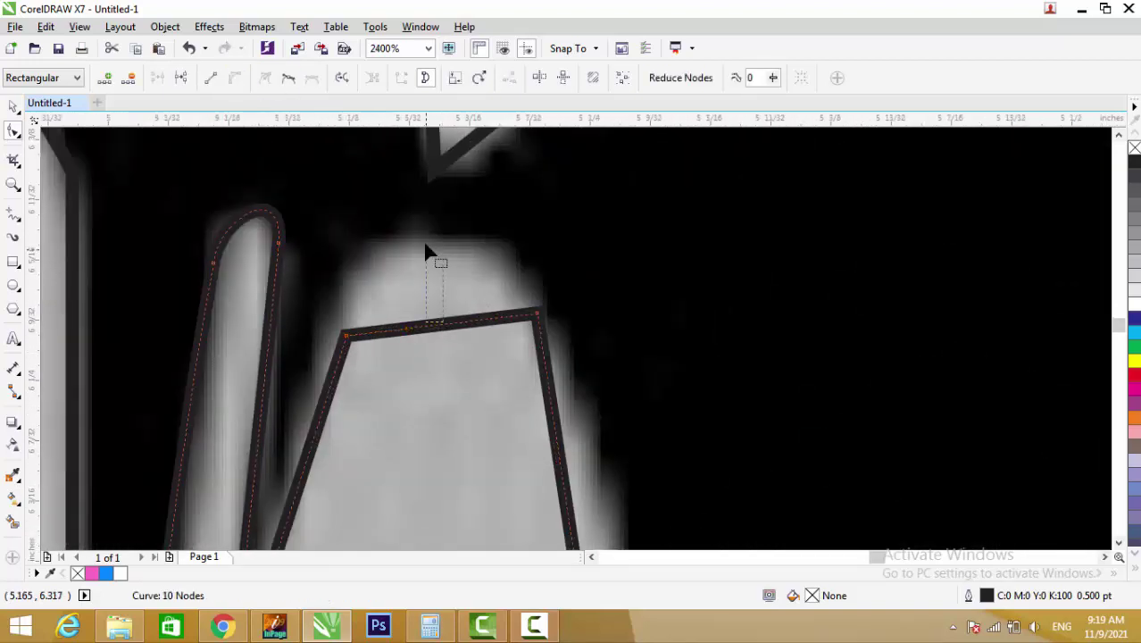
left_click_drag(425, 252, 417, 254)
scroll(420, 356, "down", 1)
scroll(412, 382, "up", 1)
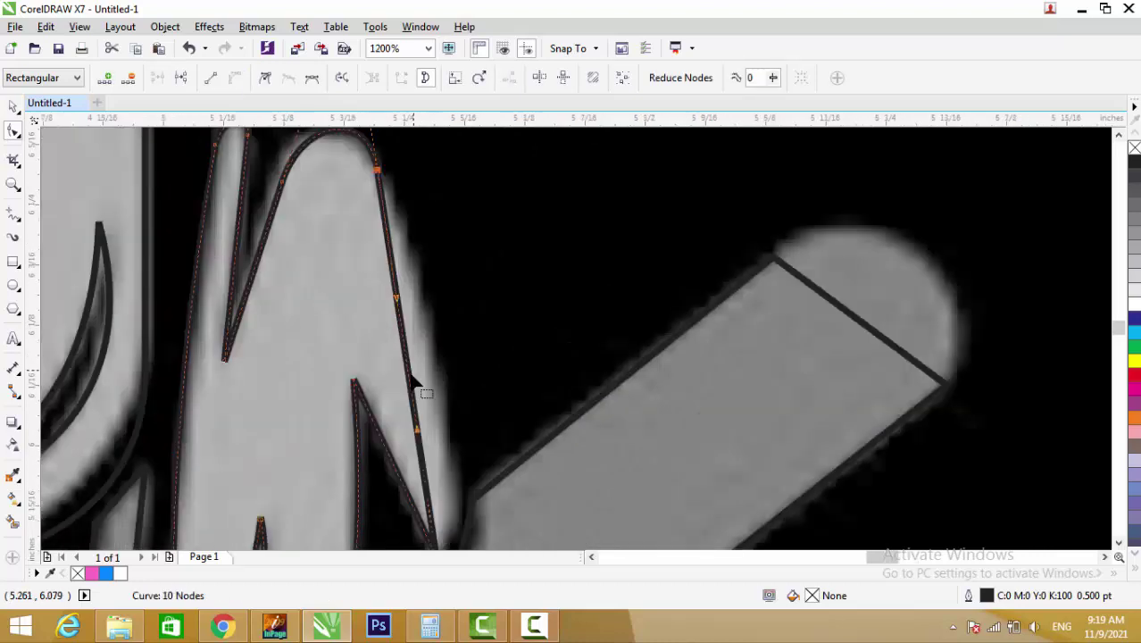
scroll(413, 382, "down", 2)
scroll(413, 382, "down", 2)
scroll(797, 243, "up", 5)
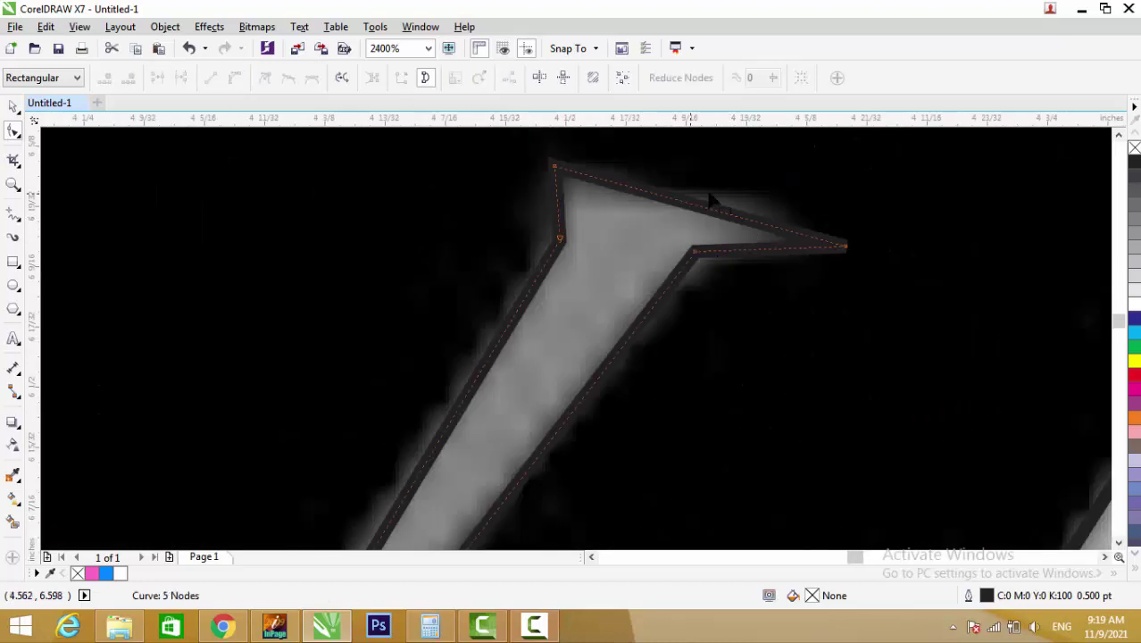
Convert the shape's top edge and another straight segment to curves and bend them to fit
left_click(234, 78)
left_click_drag(734, 198, 756, 191)
scroll(756, 191, "down", 3)
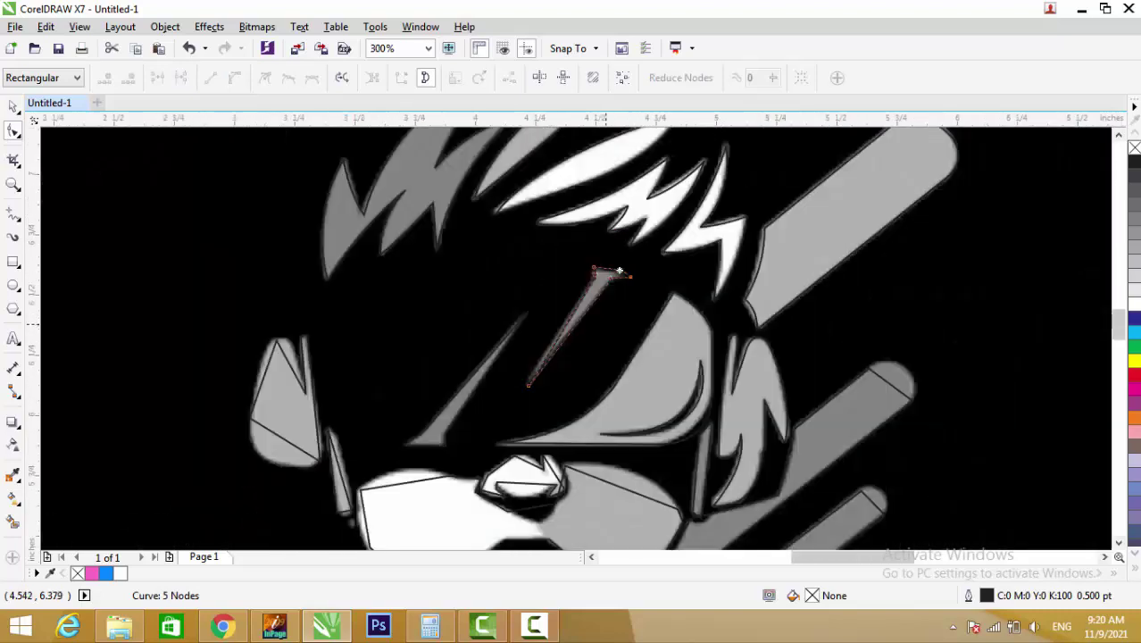
scroll(612, 265, "up", 2)
scroll(508, 386, "down", 1)
scroll(501, 404, "up", 1)
scroll(502, 404, "down", 2)
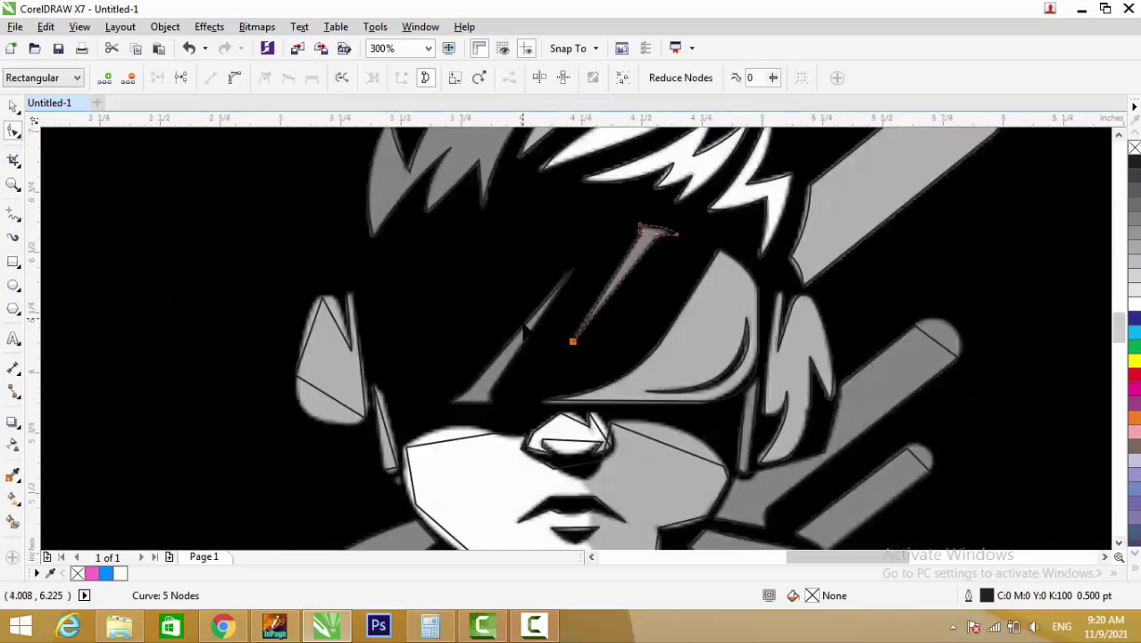
scroll(587, 404, "up", 2)
left_click(234, 78)
left_click_drag(585, 384, 578, 437)
scroll(696, 416, "up", 1)
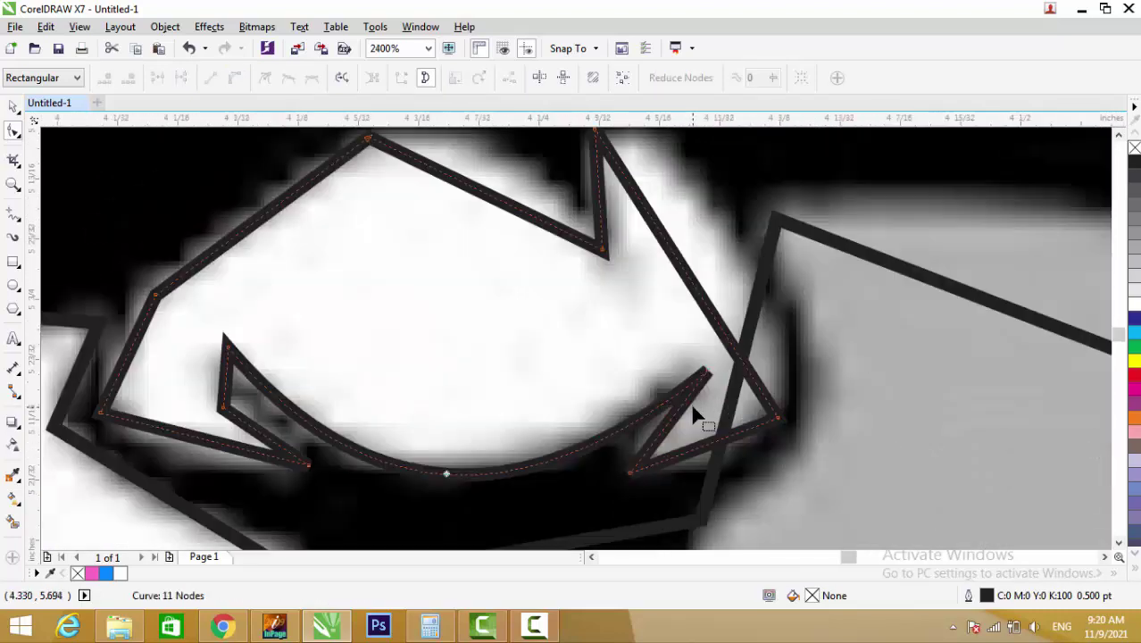
Give the nose a 0.1 pt outline and curve its straight, lower-left and lower-right edges
key("F12")
type("0.1")
key("Return")
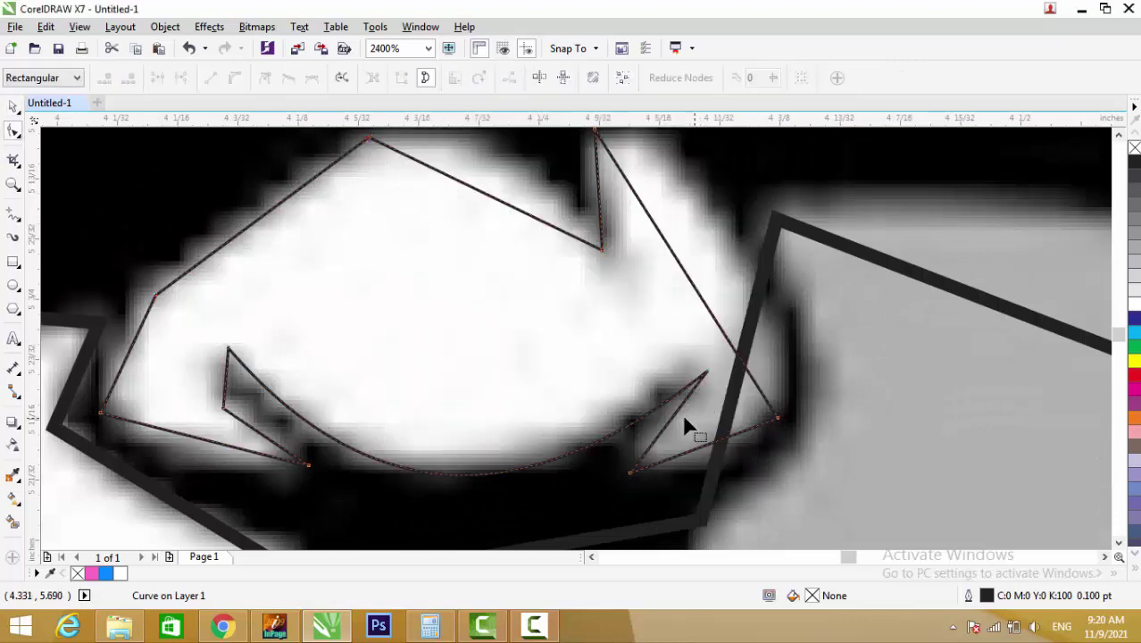
left_click_drag(685, 420, 682, 366)
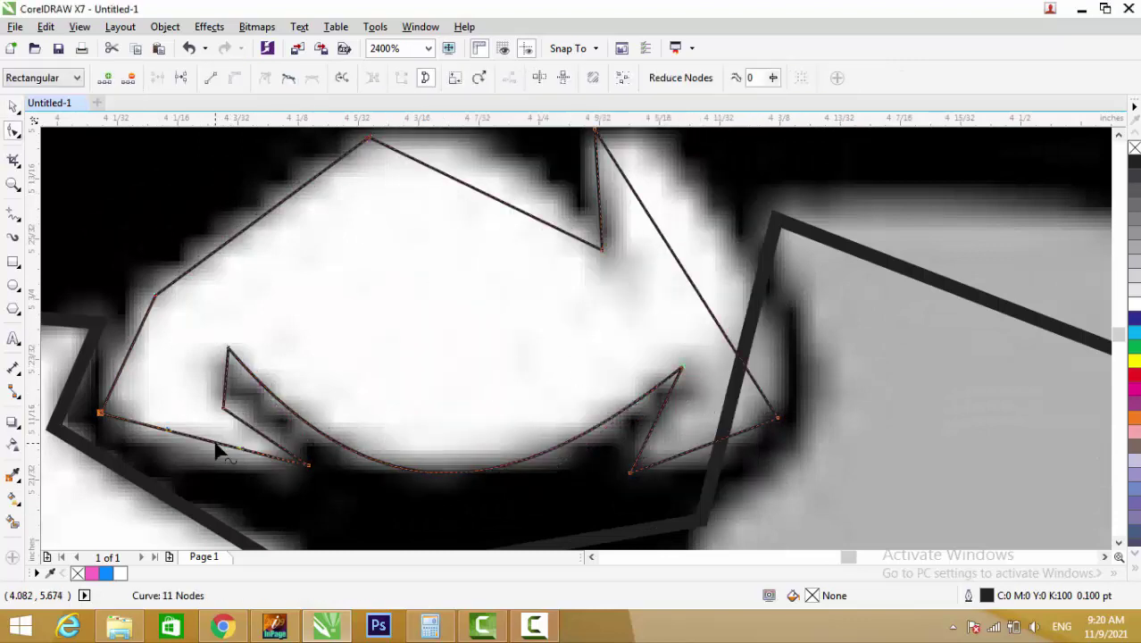
left_click_drag(216, 451, 206, 469)
left_click_drag(706, 448, 726, 461)
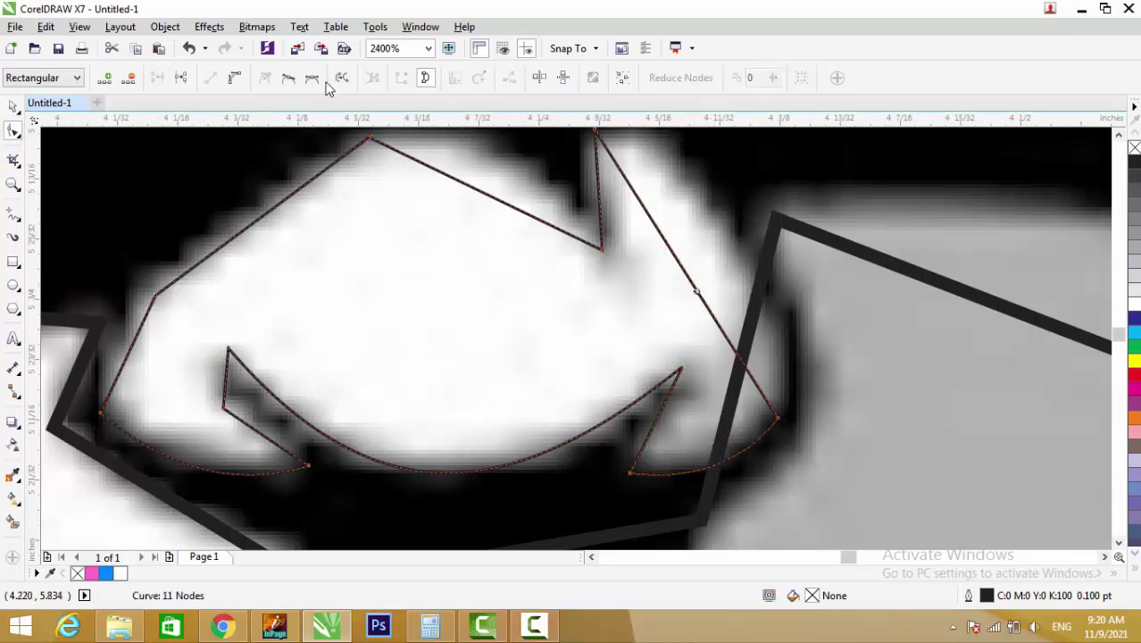
scroll(655, 285, "down", 1)
scroll(655, 286, "up", 1)
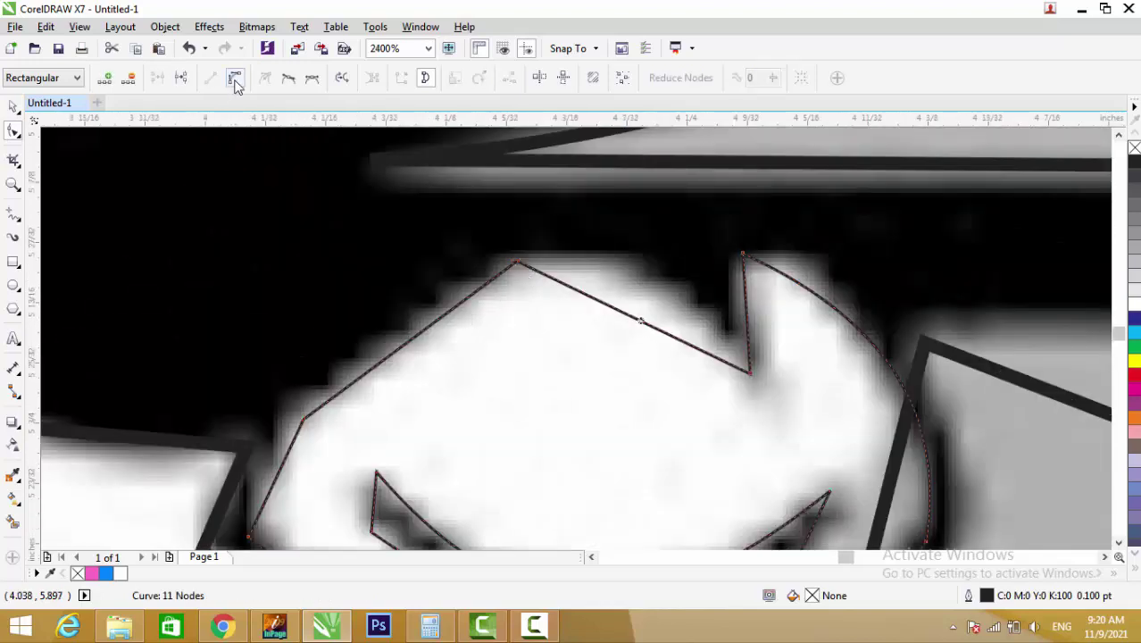
Curve the nose's top edge and delete two nodes, leaving one smooth arc
left_click(235, 79)
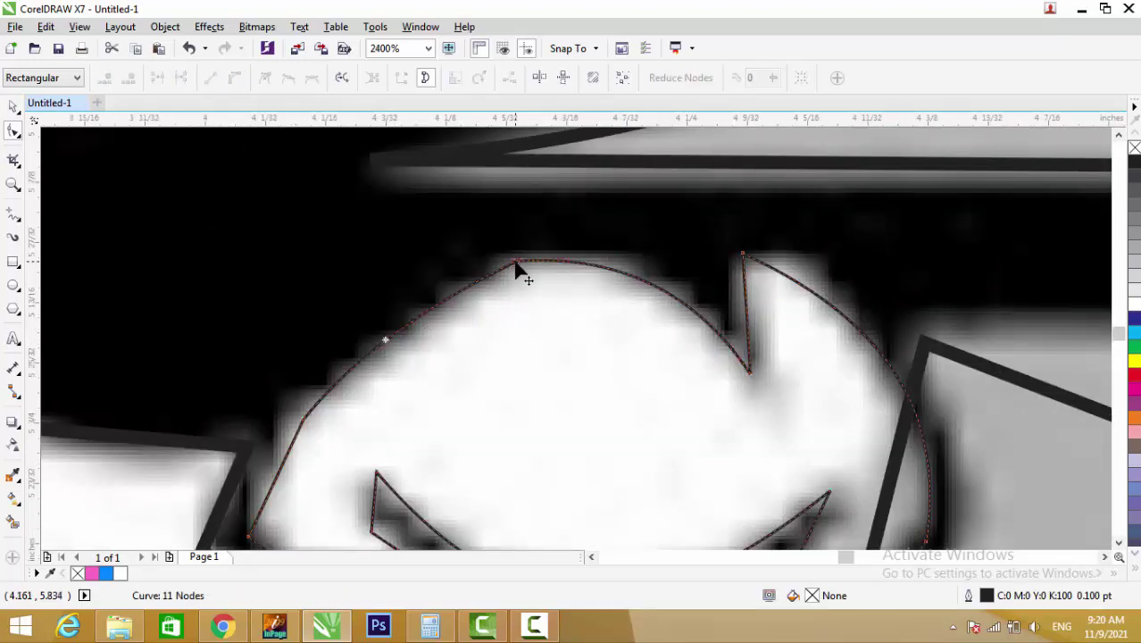
double_click(515, 268)
double_click(446, 327)
scroll(477, 339, "down", 1)
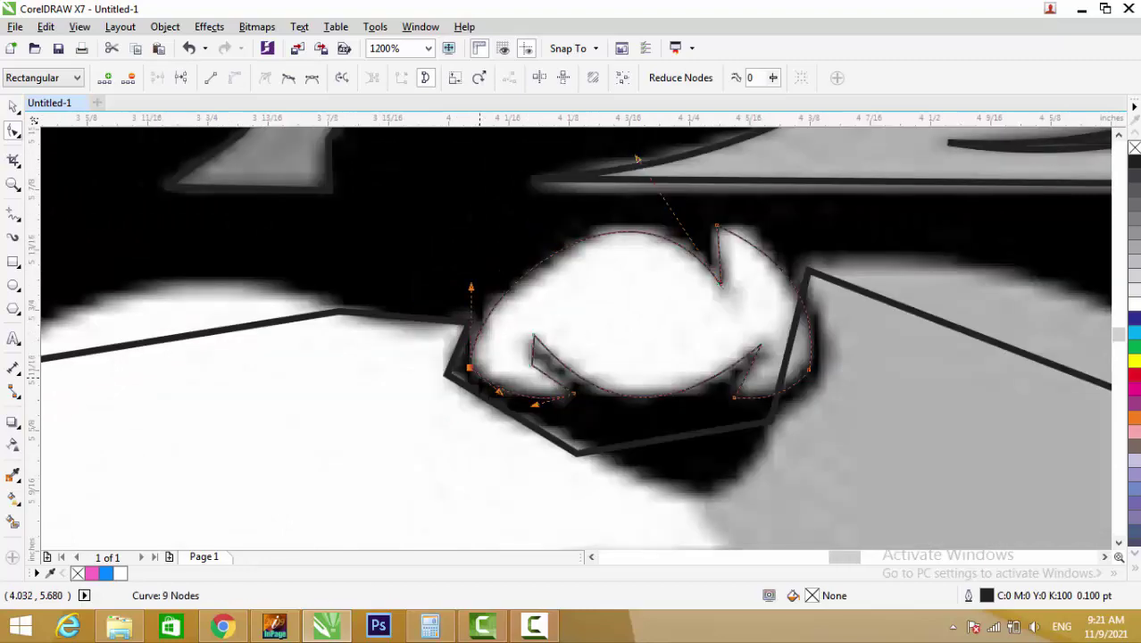
scroll(477, 339, "down", 1)
Select the face outline and set its outline width to 0.1 pt
scroll(477, 339, "down", 1)
key("space")
scroll(639, 407, "up", 2)
key("F10")
left_click(542, 429)
key("F12")
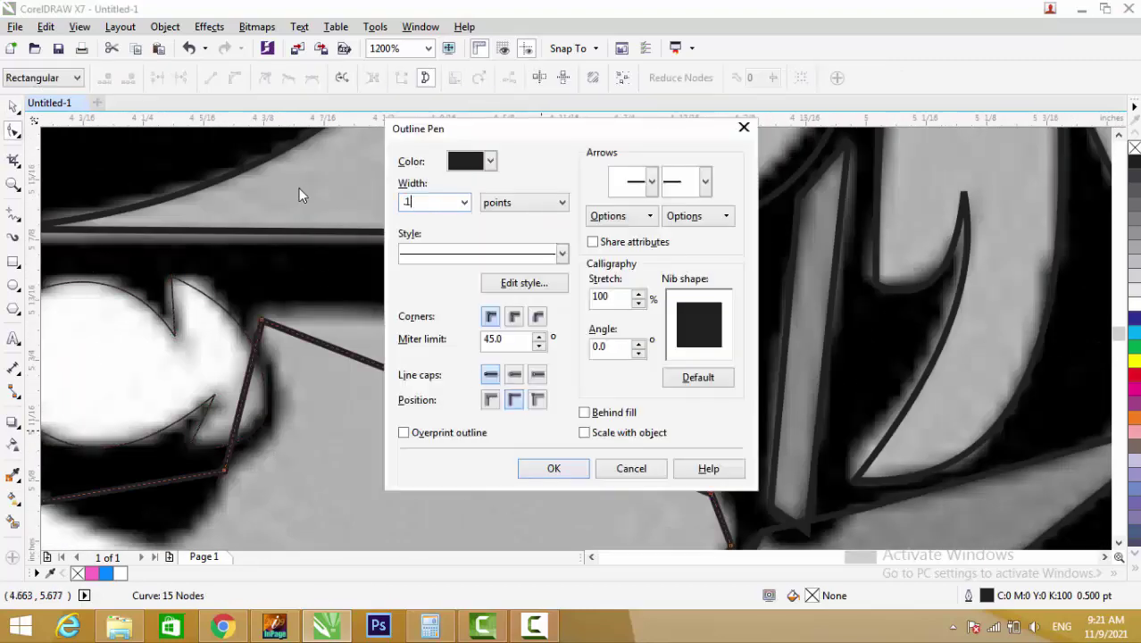
key("Escape")
scroll(483, 412, "down", 1)
scroll(580, 346, "up", 1)
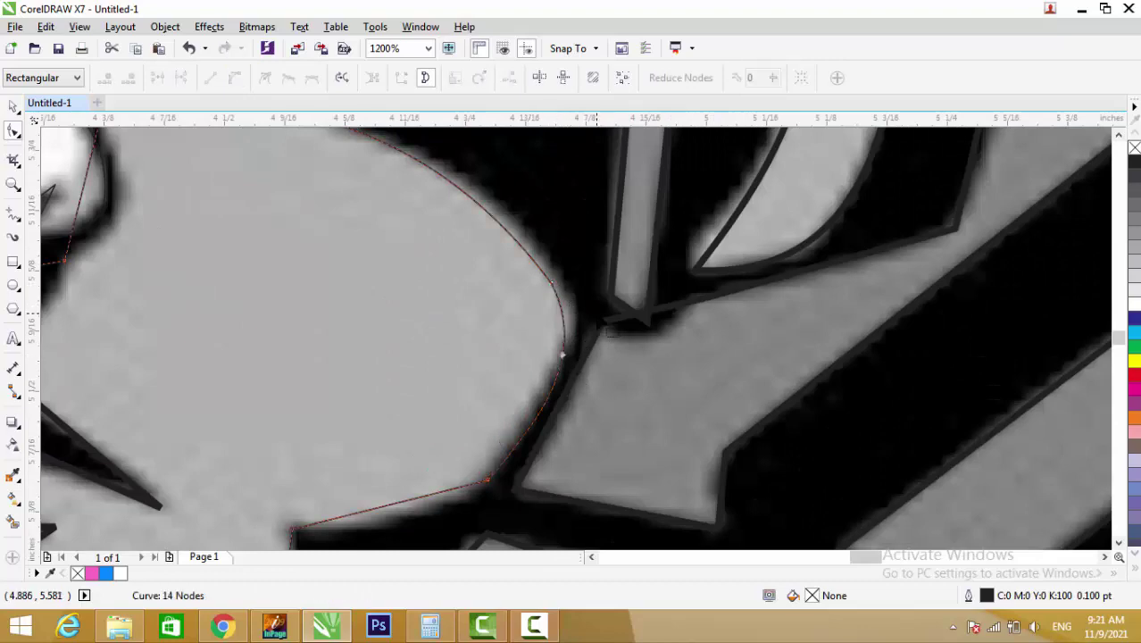
scroll(560, 350, "down", 1)
scroll(479, 408, "up", 1)
scroll(484, 413, "up", 1)
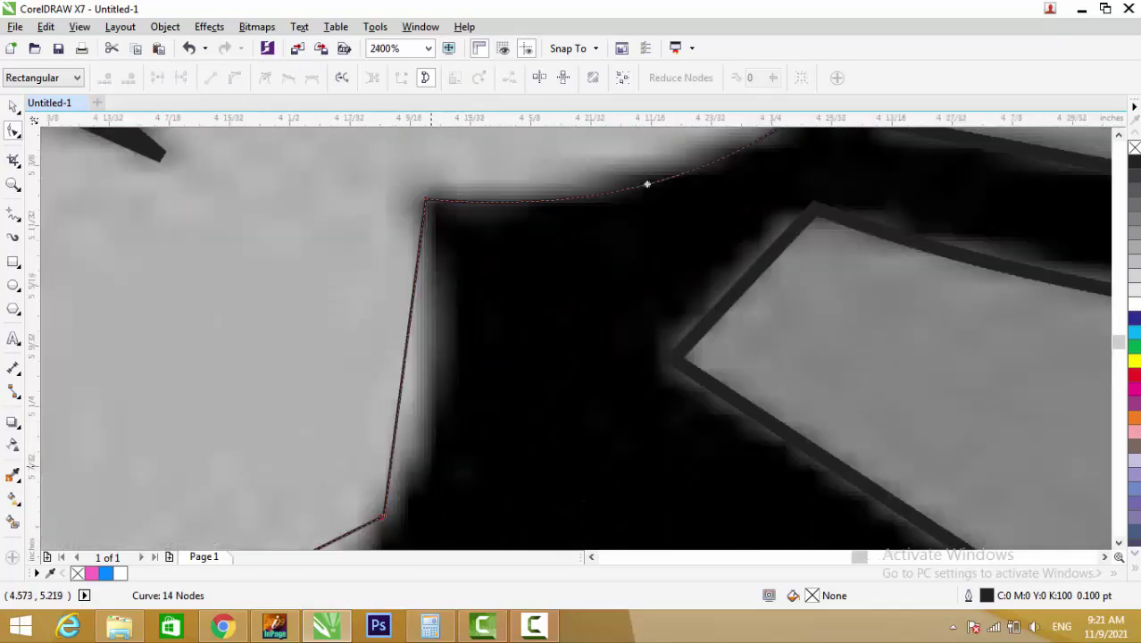
scroll(430, 398, "down", 2)
scroll(342, 452, "up", 1)
Reshape the jaw edge to follow the cheek and remove two surplus nodes
left_click(342, 453)
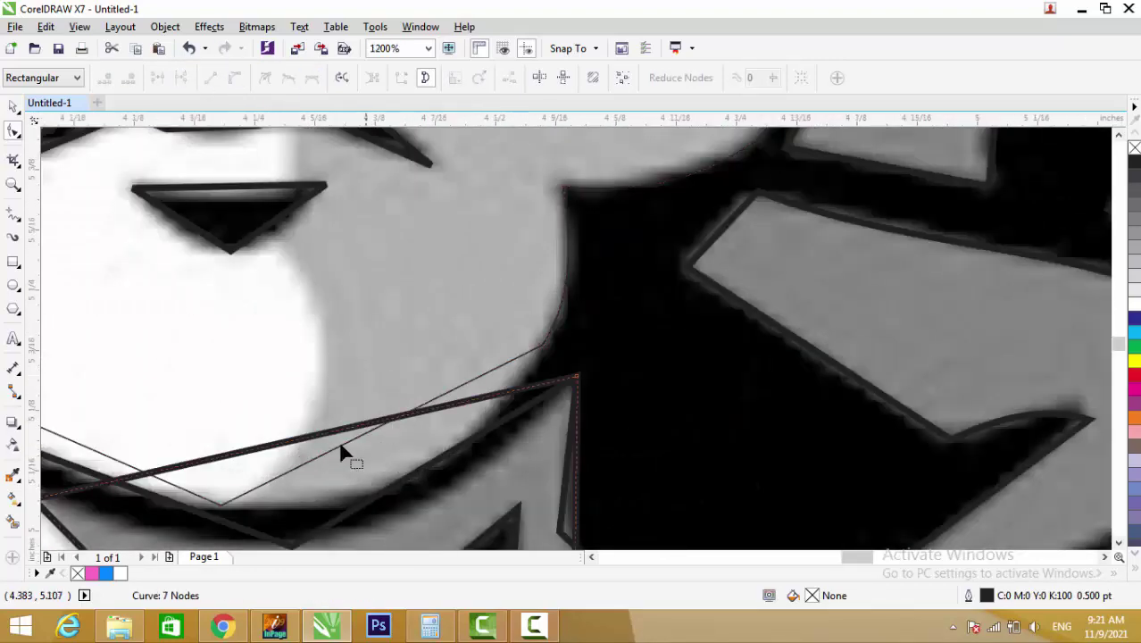
scroll(401, 396, "left", 3)
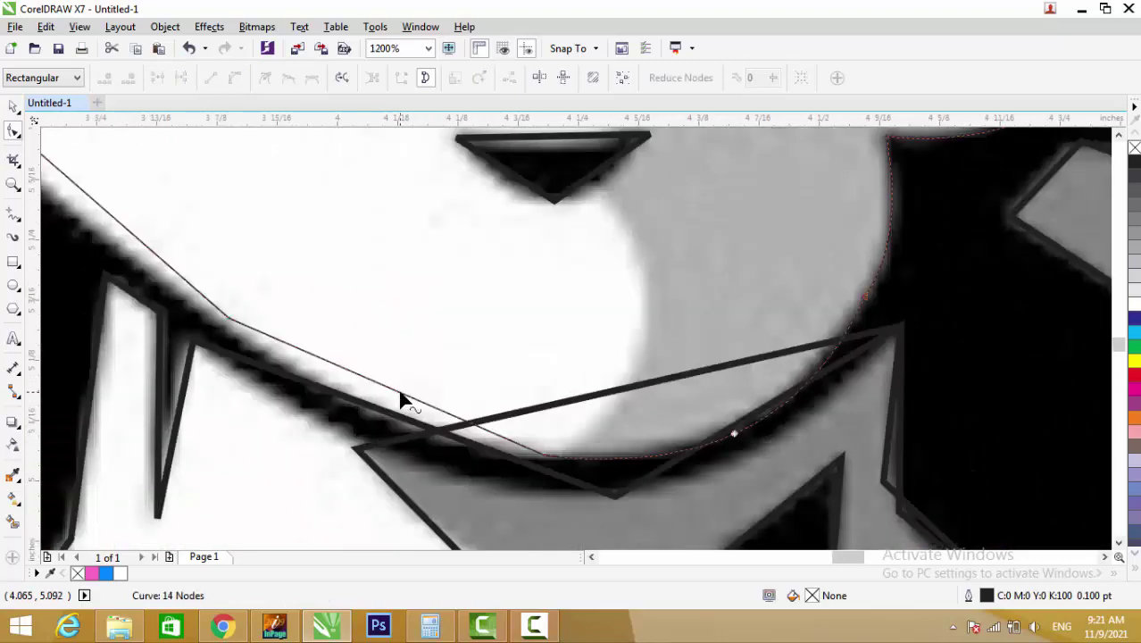
left_click_drag(719, 475, 625, 451)
key("Delete")
scroll(386, 351, "up", 2)
scroll(385, 351, "left", 2)
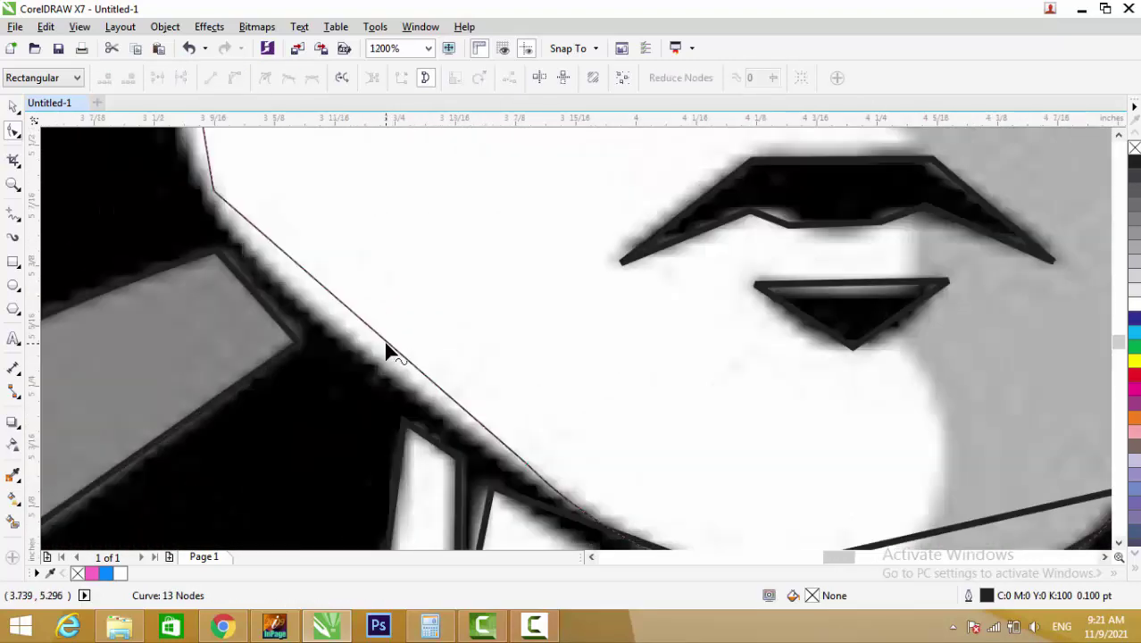
double_click(529, 466)
scroll(441, 336, "down", 1)
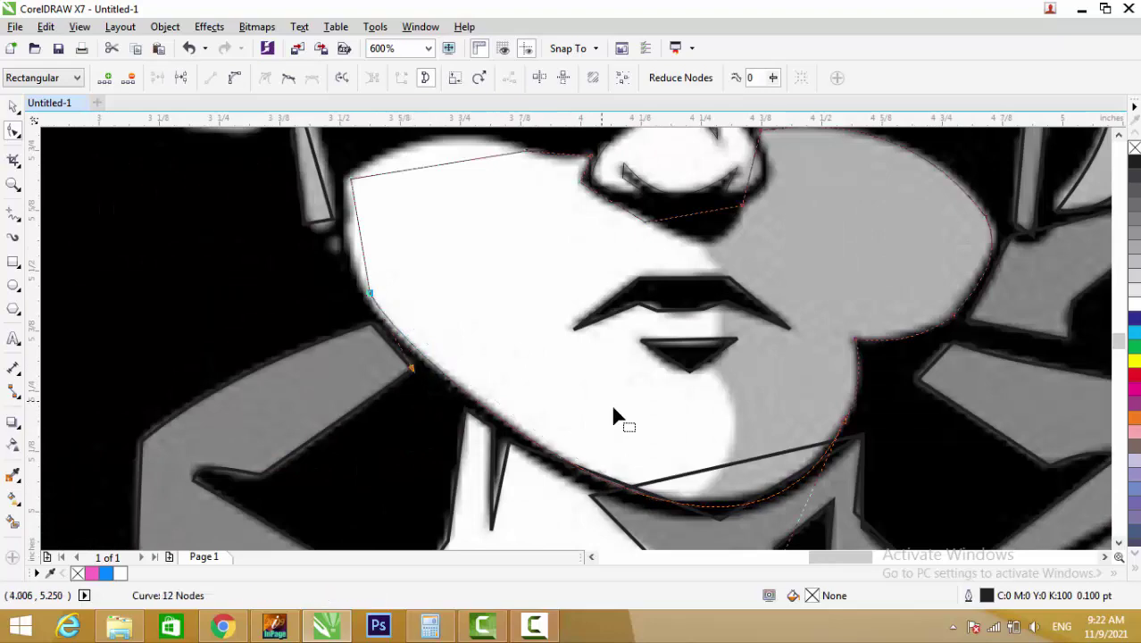
scroll(614, 415, "down", 1)
scroll(598, 356, "up", 1)
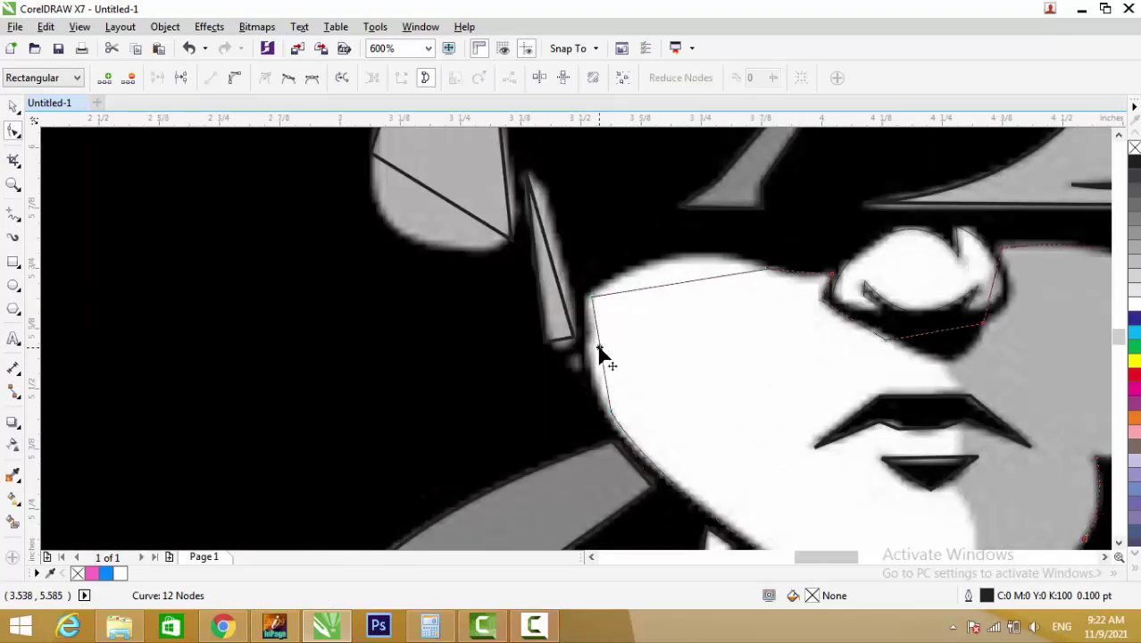
scroll(610, 359, "up", 2)
scroll(656, 390, "down", 2)
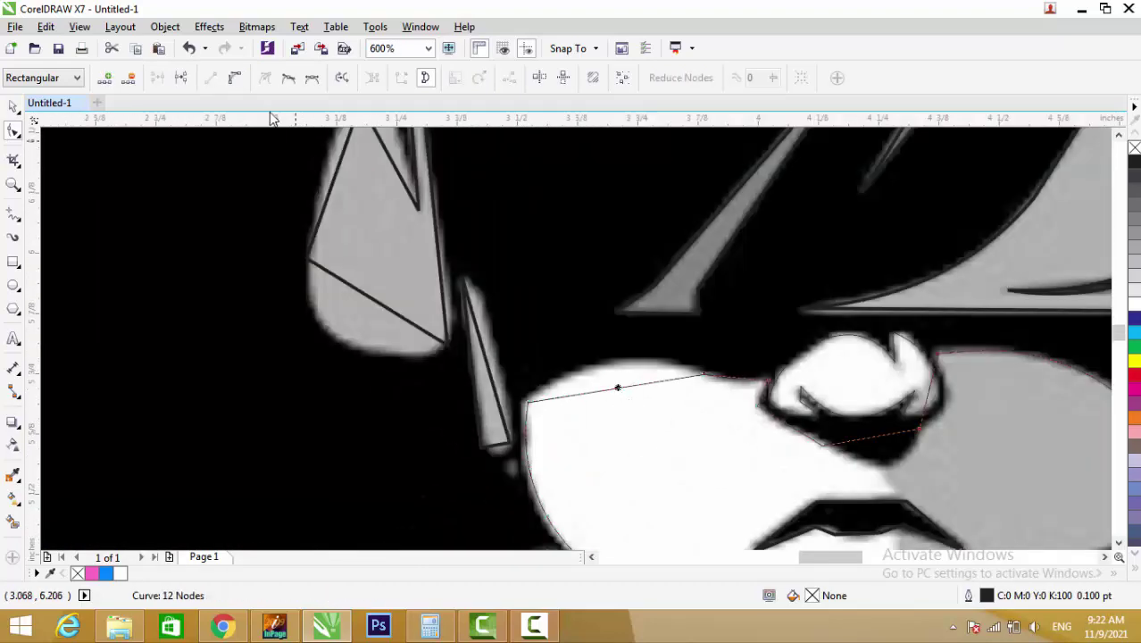
scroll(539, 415, "up", 2)
scroll(427, 335, "down", 2)
scroll(428, 335, "up", 2)
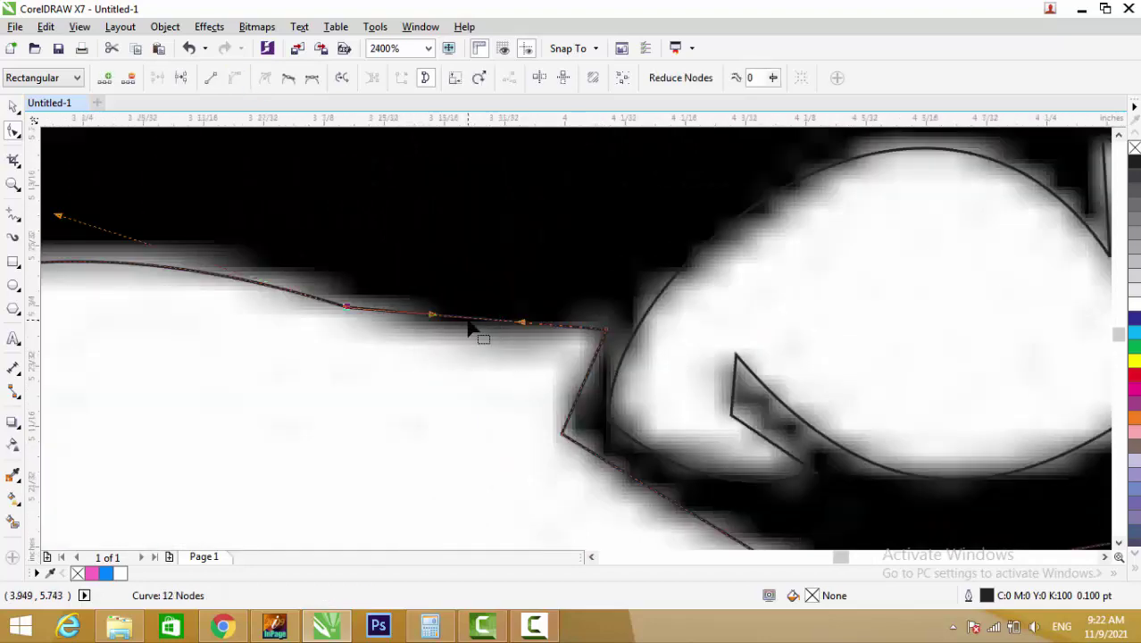
Delete a node near the nose and bulge the adjacent straight edge into a curve
double_click(347, 307)
scroll(349, 309, "down", 1)
scroll(299, 239, "down", 2)
scroll(299, 238, "up", 4)
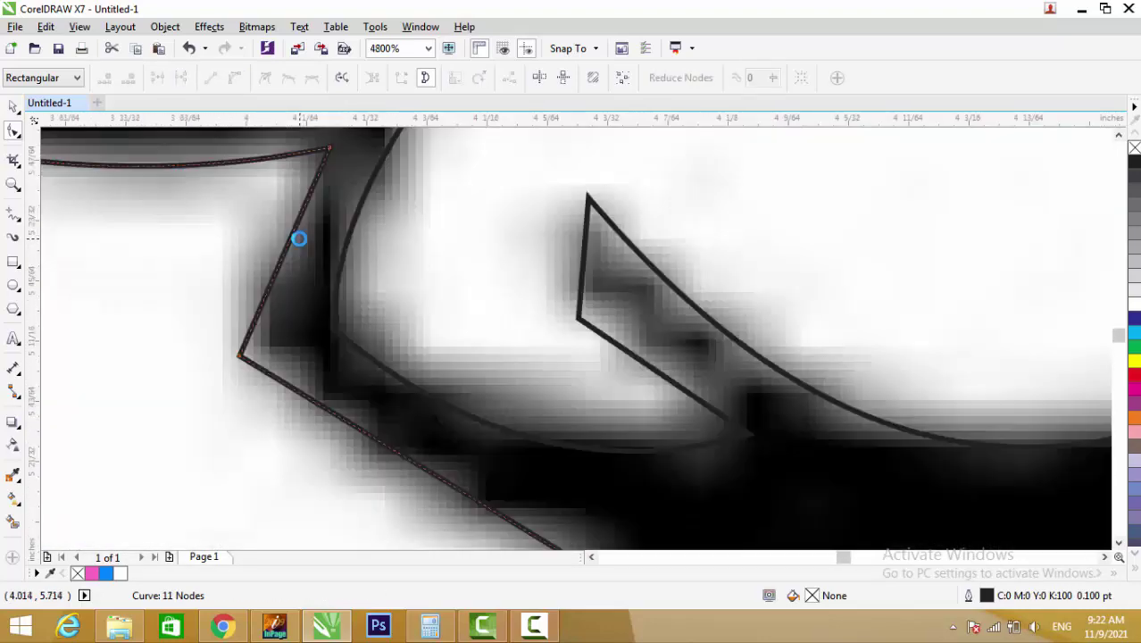
left_click_drag(277, 273, 290, 178)
scroll(291, 166, "down", 1)
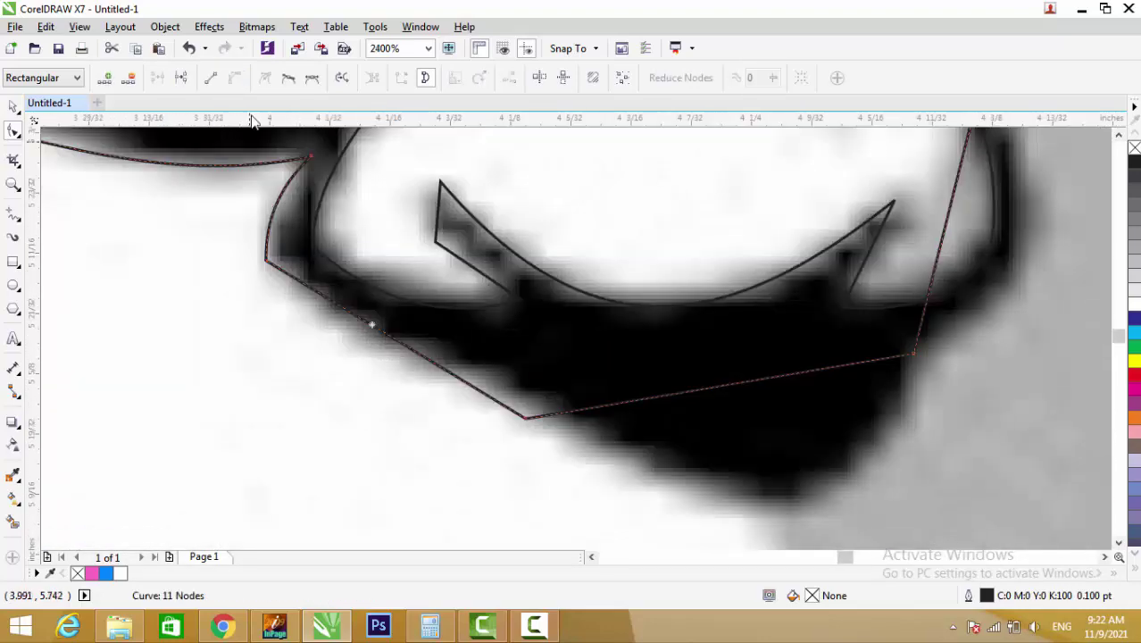
Curve the two edges under the nose and the segment beside it, removing a redundant node
left_click_drag(374, 328, 353, 355)
left_click_drag(697, 393, 634, 511)
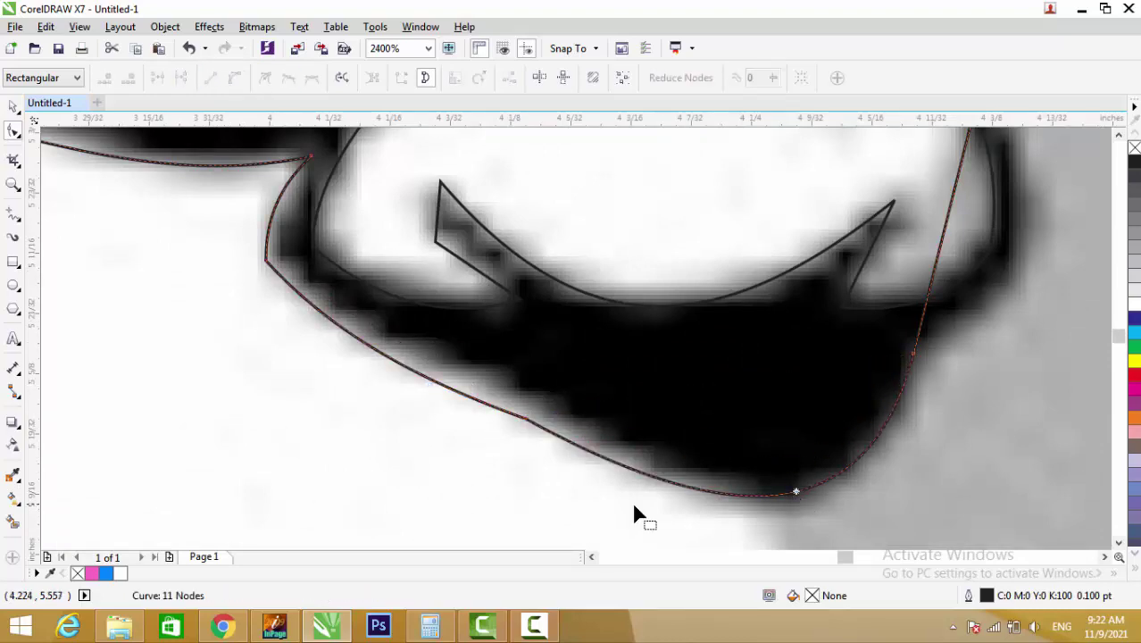
double_click(534, 444)
scroll(461, 471, "down", 1)
scroll(662, 319, "up", 1)
left_click_drag(607, 301, 714, 370)
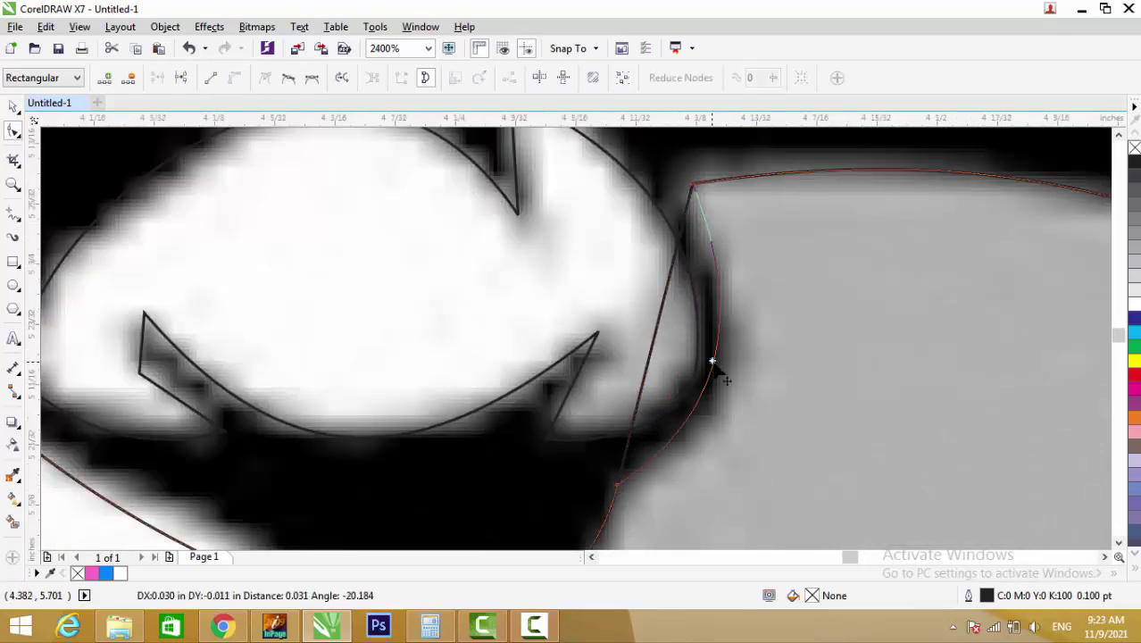
scroll(500, 277, "down", 1)
scroll(500, 277, "down", 2)
key("space")
scroll(509, 357, "up", 3)
key("space")
key("space")
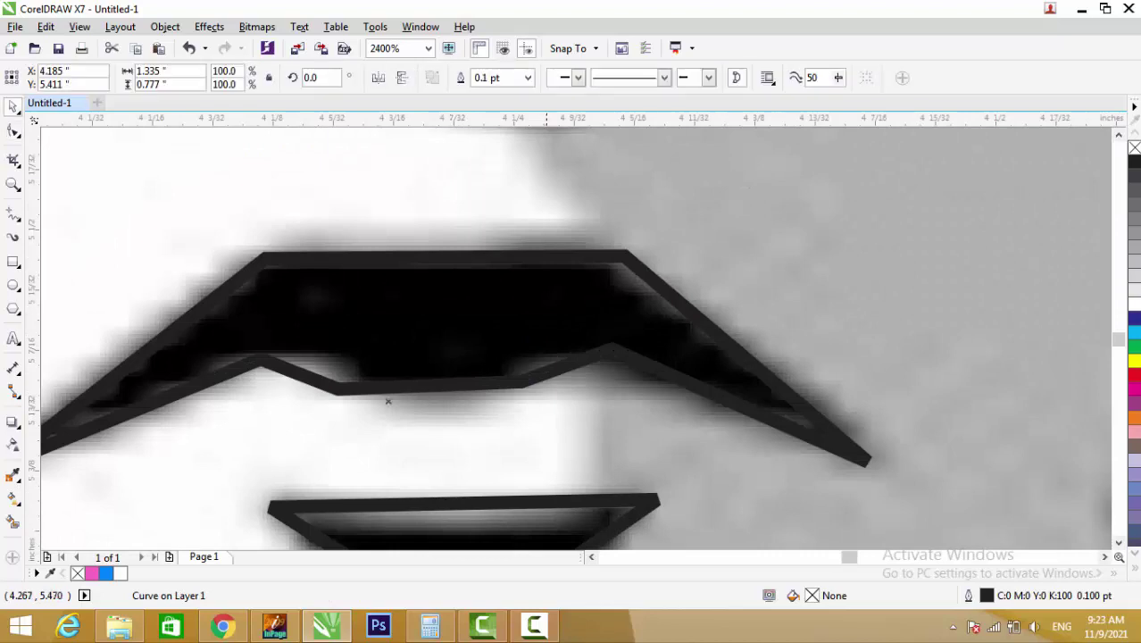
Set both lip outlines to a 0.1 pt width in the Outline Pen
left_click(621, 492, "shift")
key("F12")
type("0.1")
key("Return")
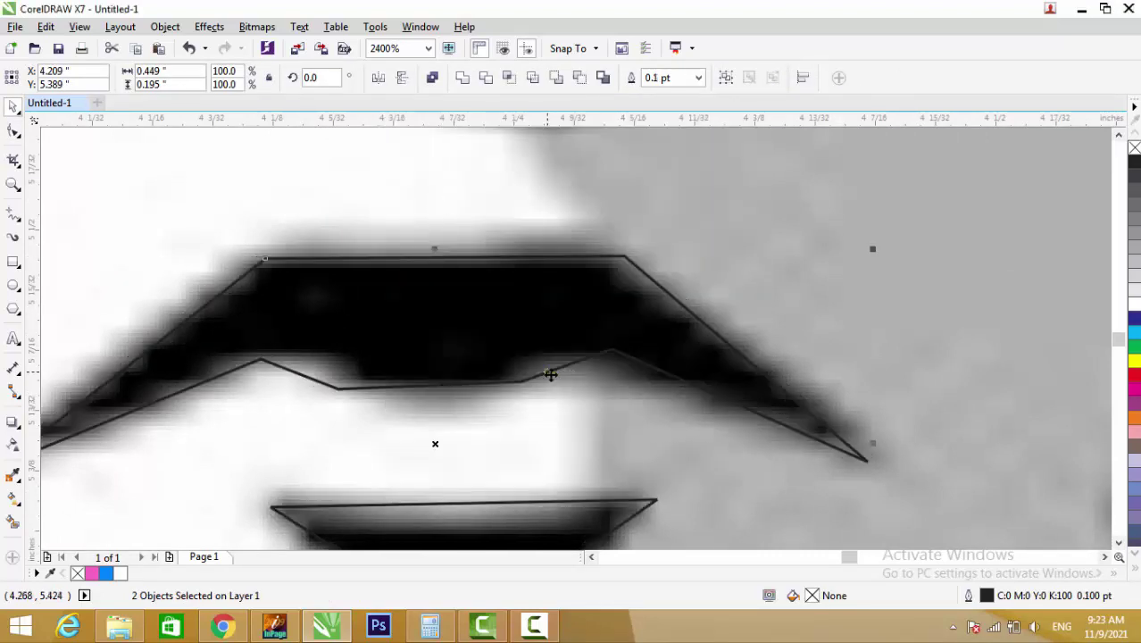
Curve the upper lip's left and right lower edges and smooth its inner dip
left_click(550, 375)
key("F10")
left_click_drag(303, 375, 319, 370)
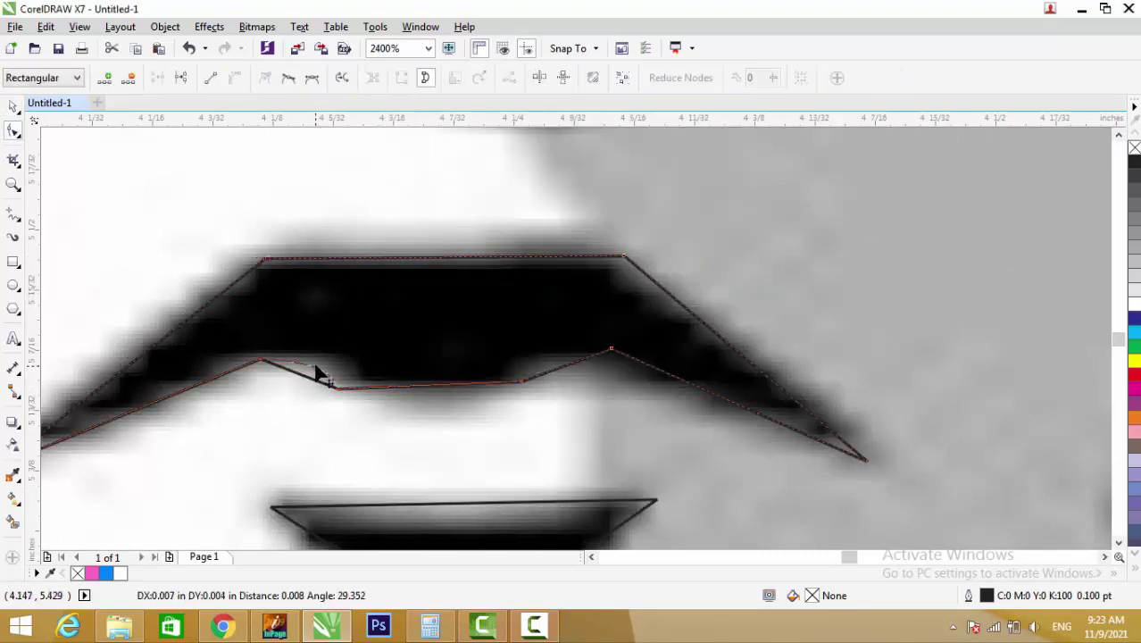
left_click_drag(565, 366, 524, 360)
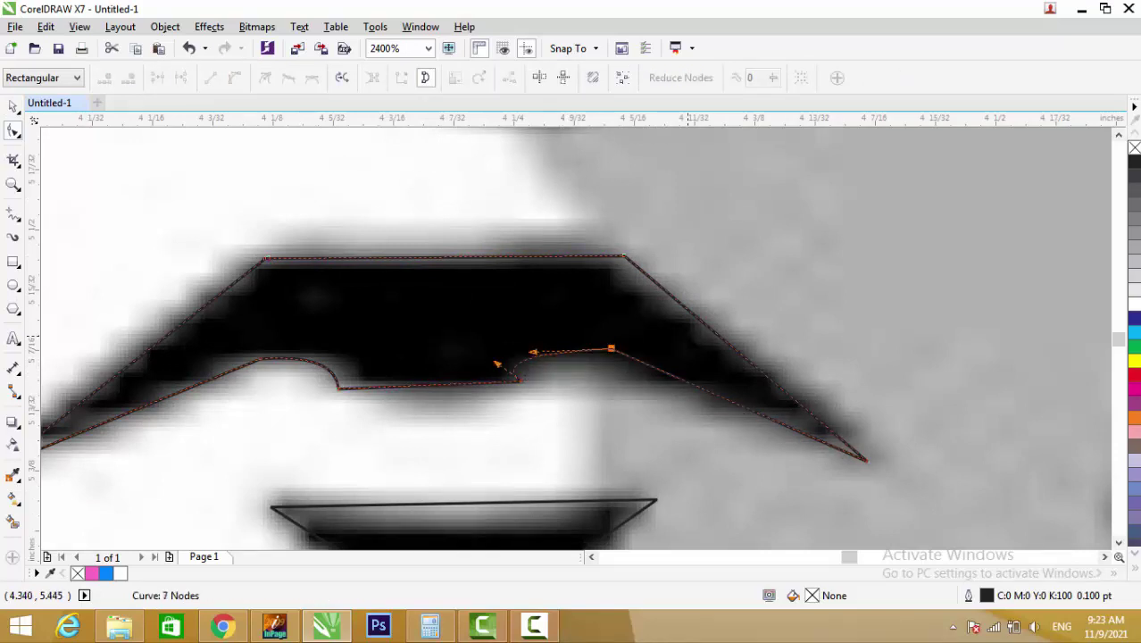
left_click_drag(610, 349, 620, 364)
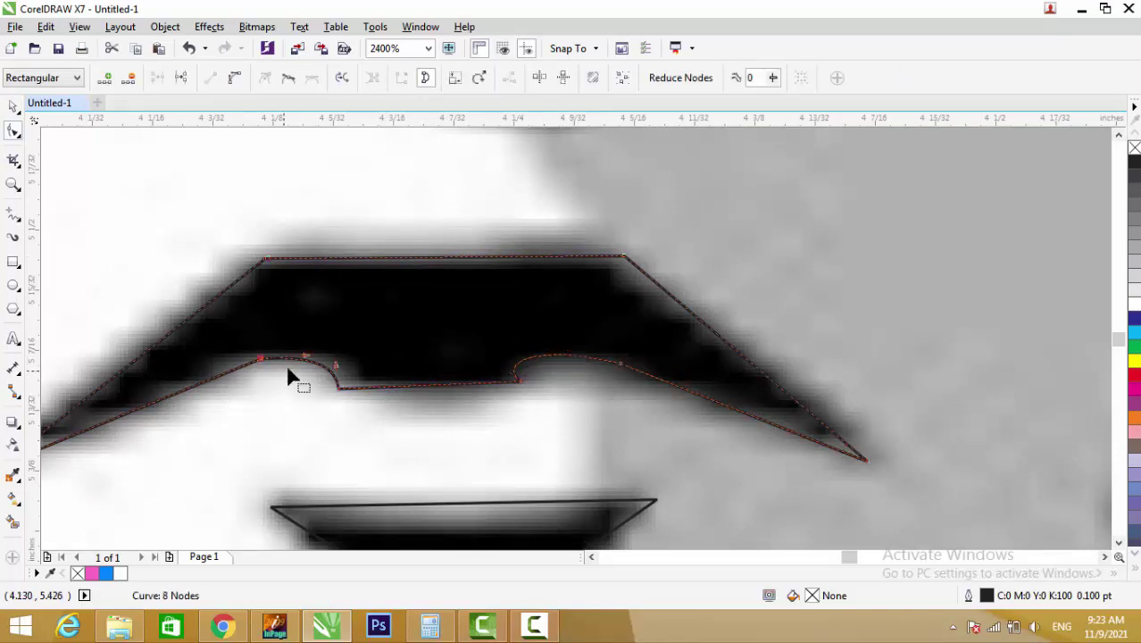
scroll(215, 408, "left", 3)
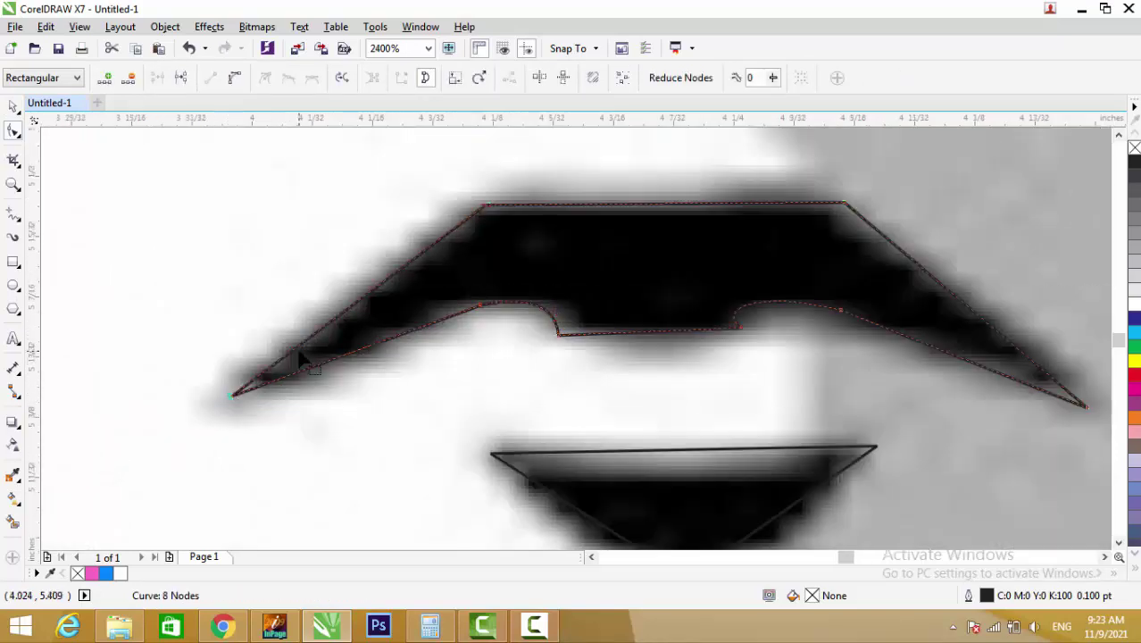
scroll(522, 479, "right", 3)
scroll(522, 480, "down", 3)
key("space")
Reposition the lower lip triangle's top-right corner and round its bottom edge into a curve
left_click_drag(398, 324, 828, 262)
key("Escape")
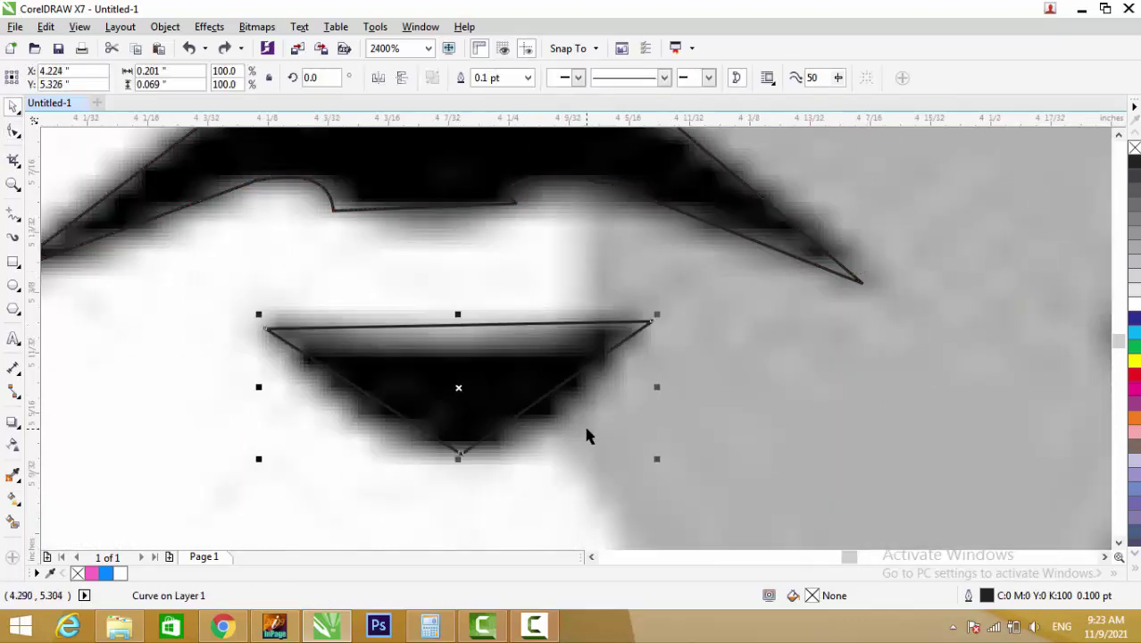
key("space")
left_click_drag(651, 322, 621, 331)
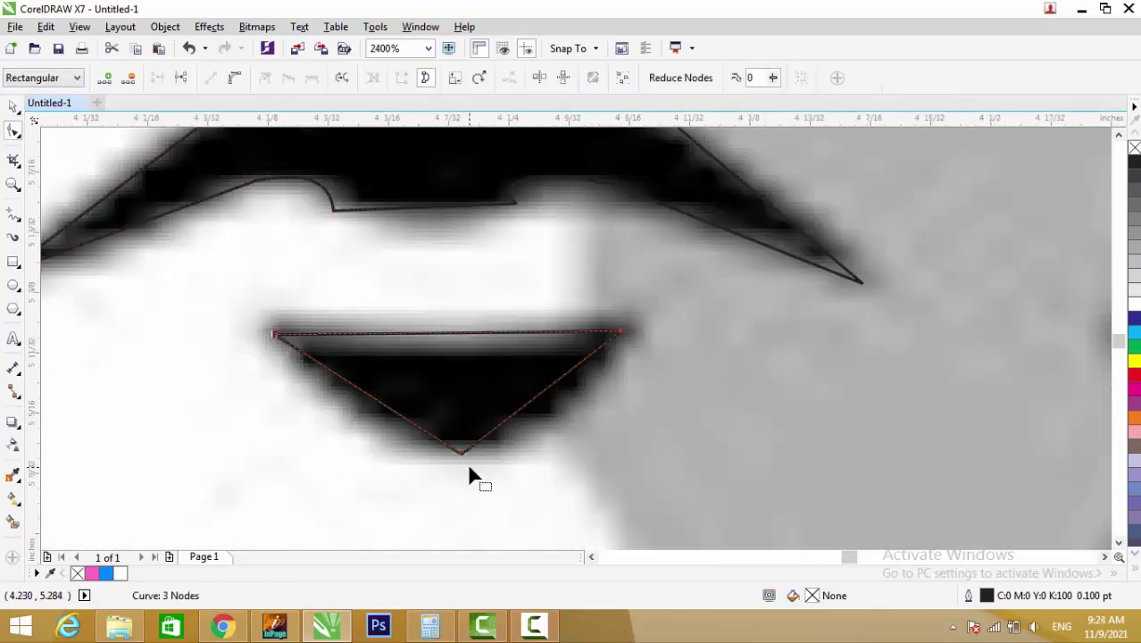
left_click(235, 78)
left_click_drag(464, 426, 459, 444)
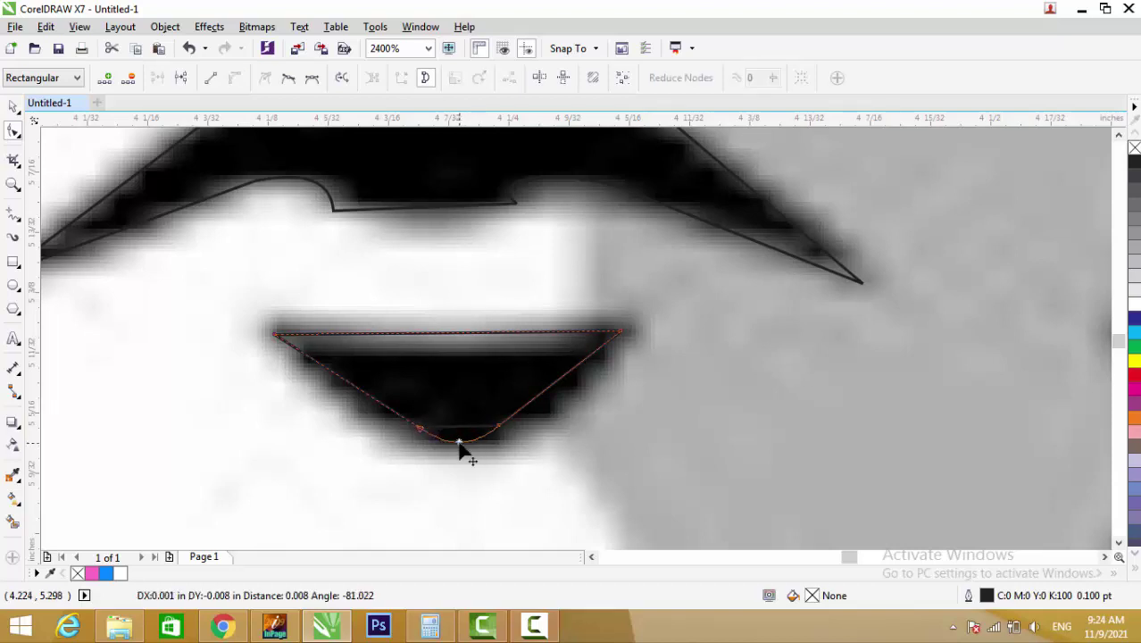
key("space")
Scroll down and select the grayscale original photo
scroll(440, 393, "down", 2)
scroll(469, 358, "up", 1)
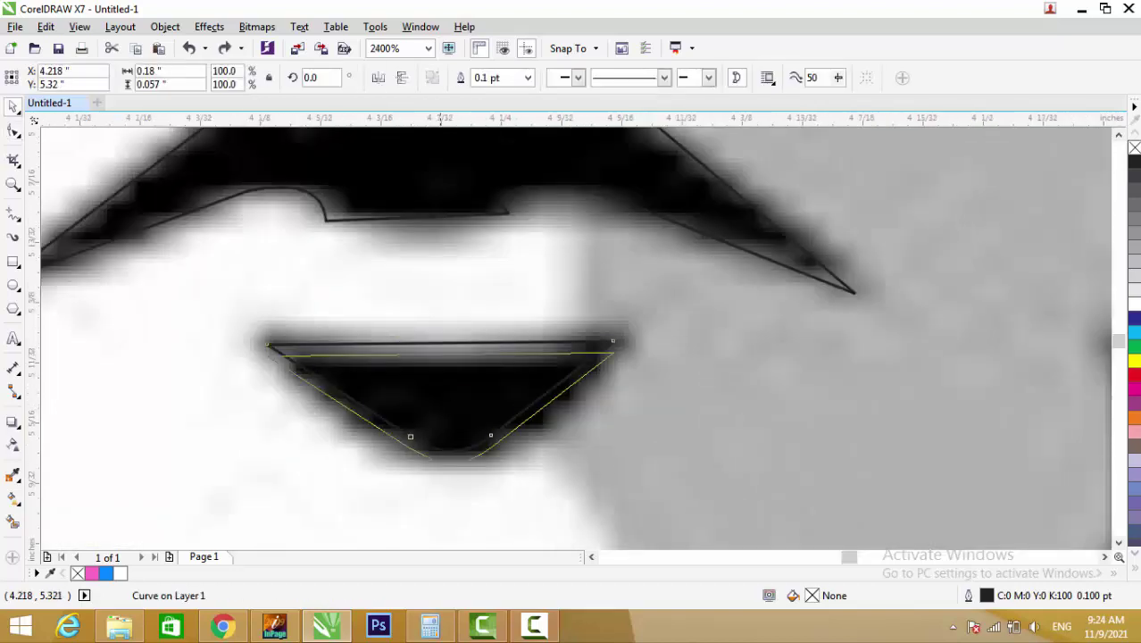
scroll(468, 358, "down", 3)
scroll(469, 358, "down", 2)
left_click_drag(554, 411, 294, 411)
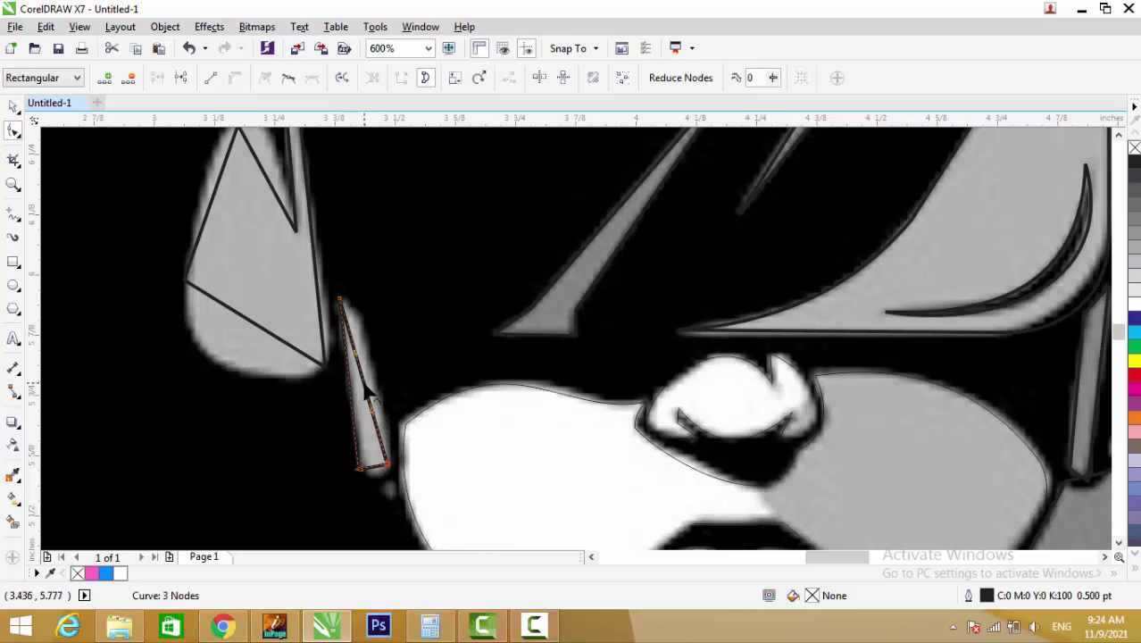
Bow the gray hair piece's side outward and bend the ear trace's straight edge into a curve
left_click_drag(364, 390, 406, 433)
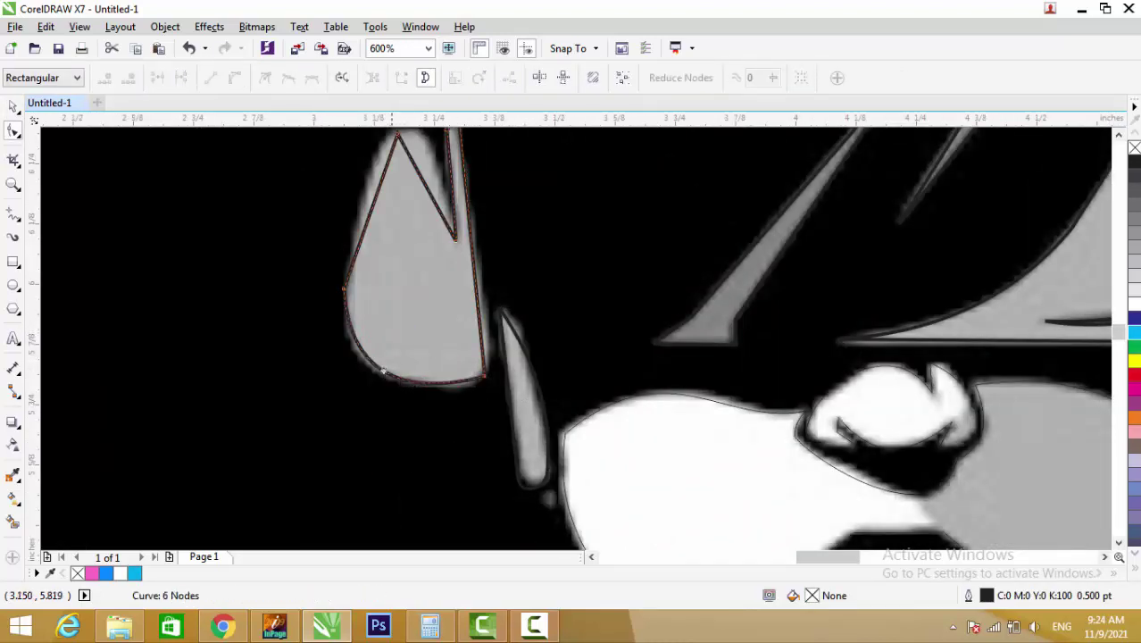
scroll(425, 324, "up", 1)
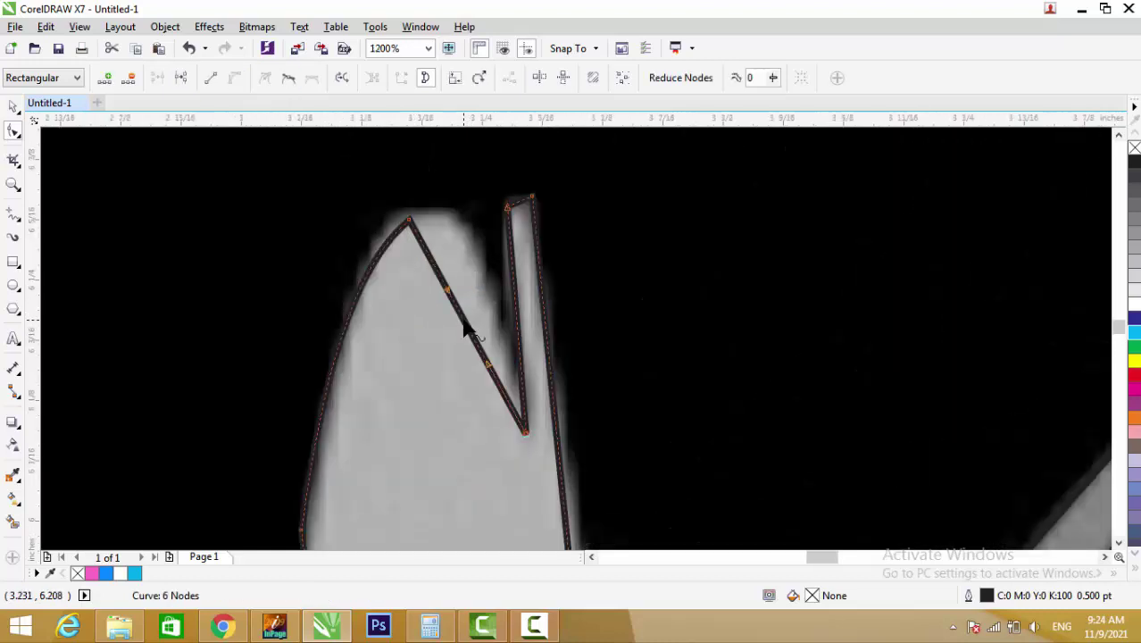
left_click_drag(464, 328, 473, 257)
scroll(542, 223, "down", 1)
scroll(521, 373, "up", 1)
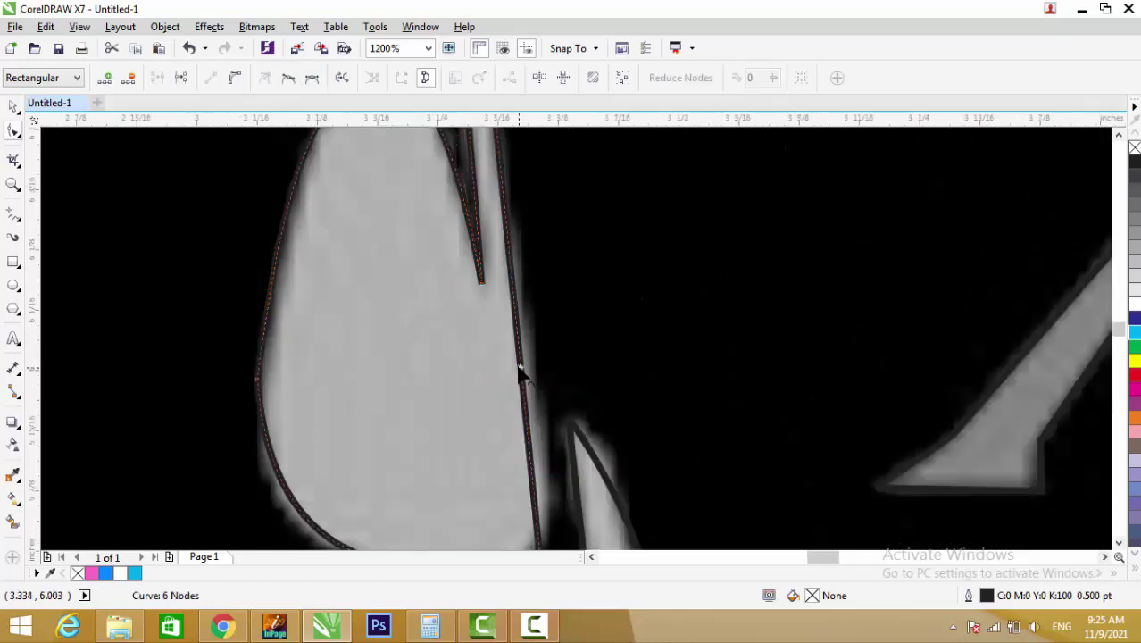
Delete one node and add another on the ear trace, then return to the Pick tool
key("Delete")
scroll(527, 353, "down", 1)
scroll(527, 375, "up", 1)
scroll(516, 437, "down", 1)
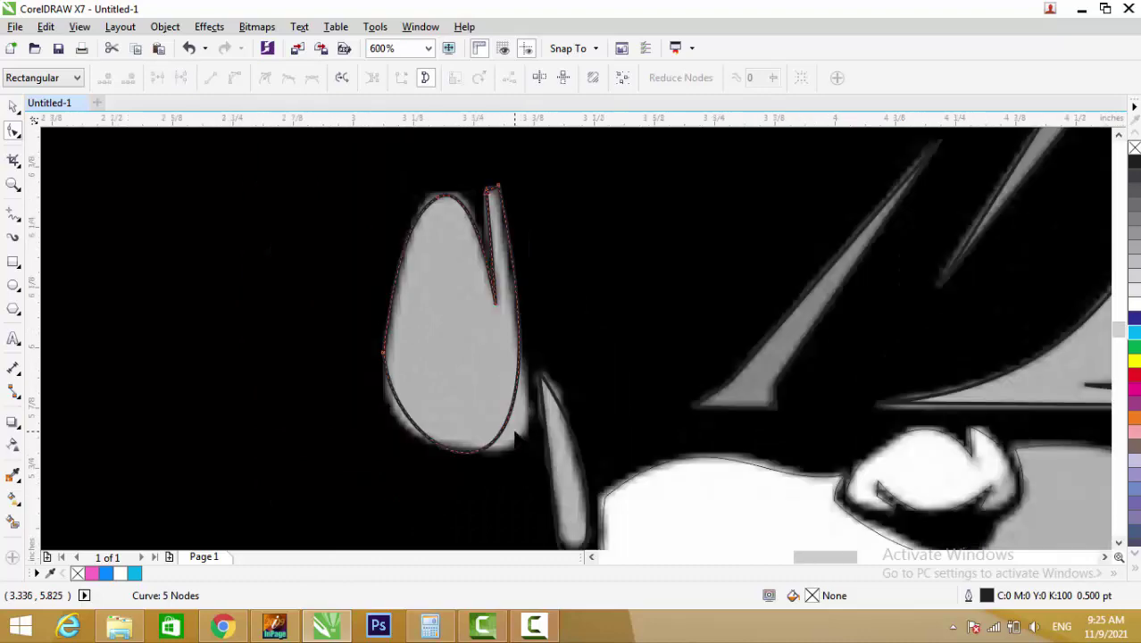
scroll(557, 467, "down", 2)
scroll(522, 408, "up", 1)
double_click(420, 380)
scroll(413, 379, "up", 3)
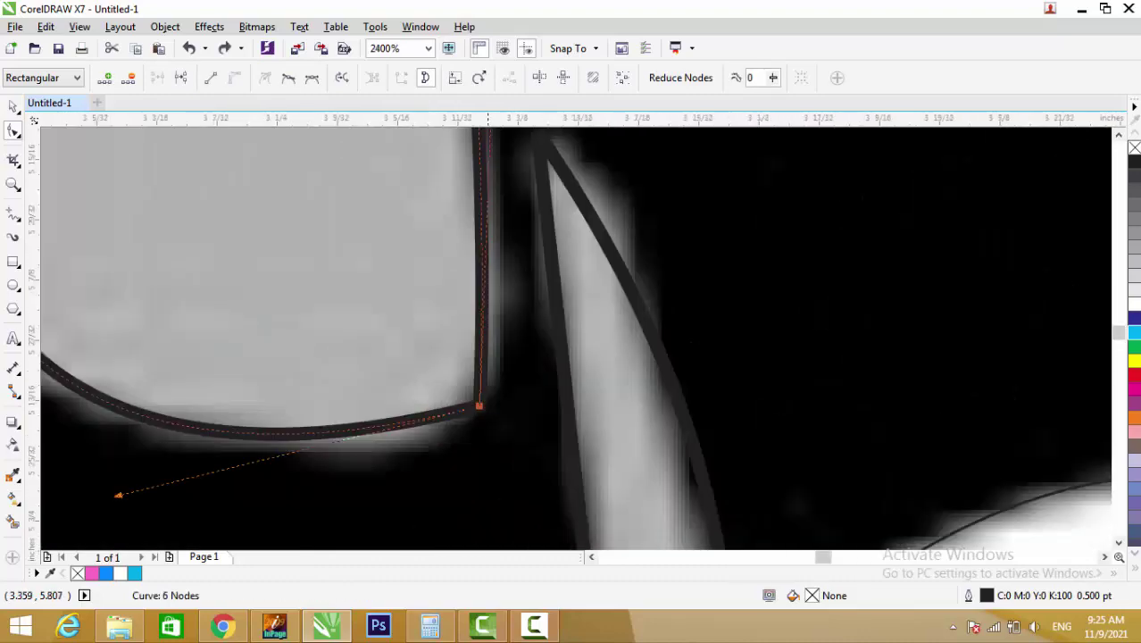
key("space")
scroll(485, 377, "down", 2)
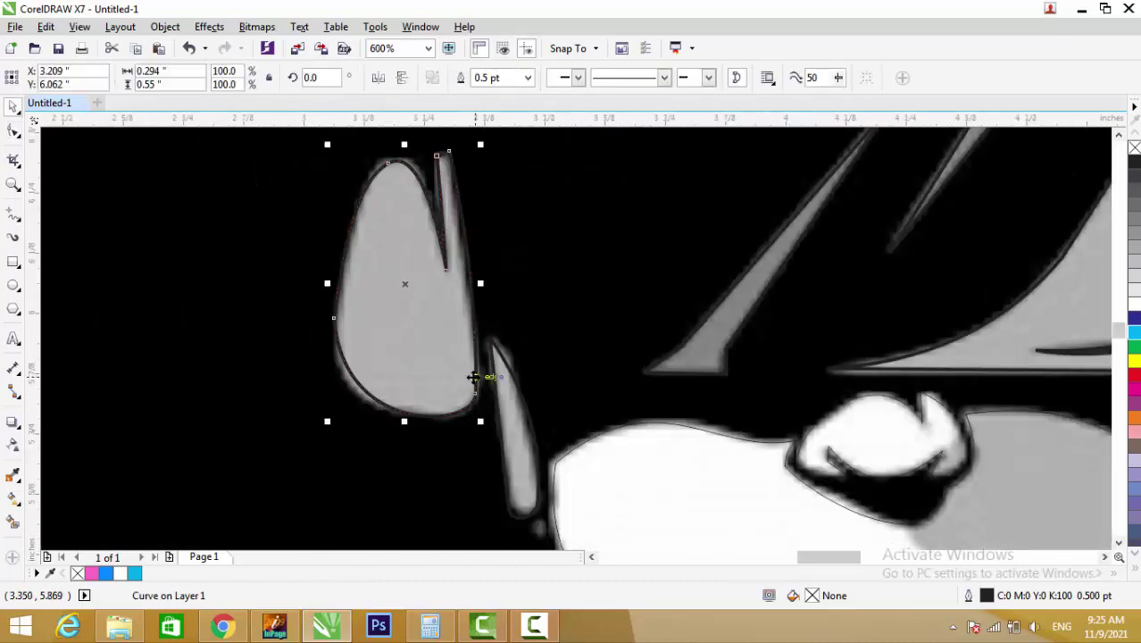
scroll(485, 376, "down", 3)
left_click_drag(414, 349, 123, 348)
Bend the collar trace's vertical and top edges onto the collar's dark band
scroll(554, 384, "up", 2)
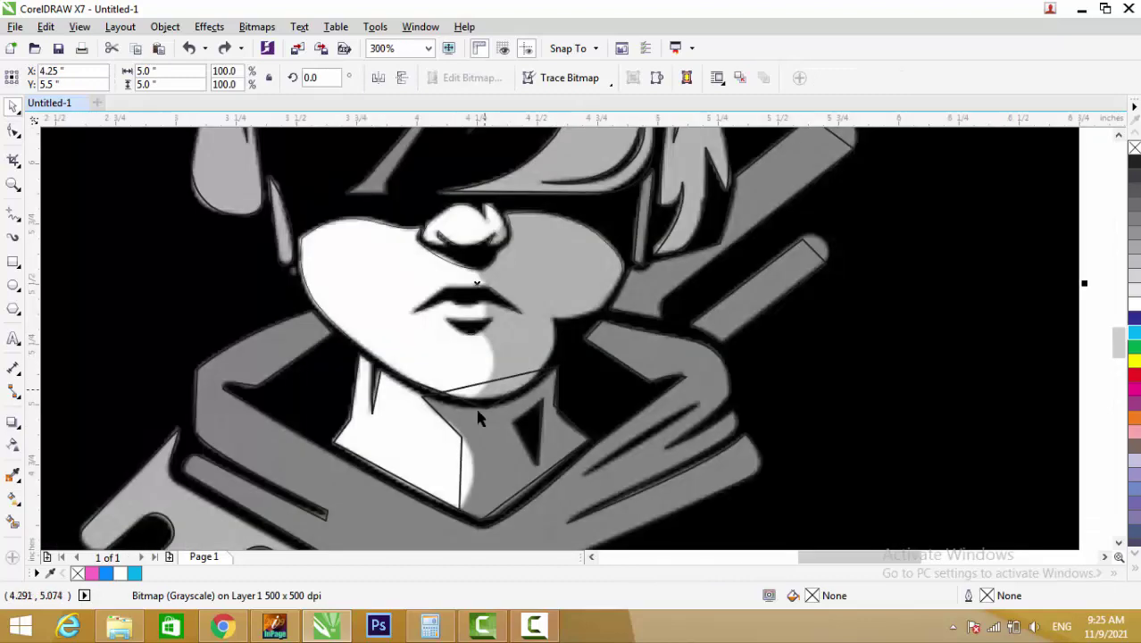
scroll(441, 419, "up", 2)
left_click(441, 420)
scroll(562, 384, "down", 2)
key("space")
scroll(560, 373, "up", 1)
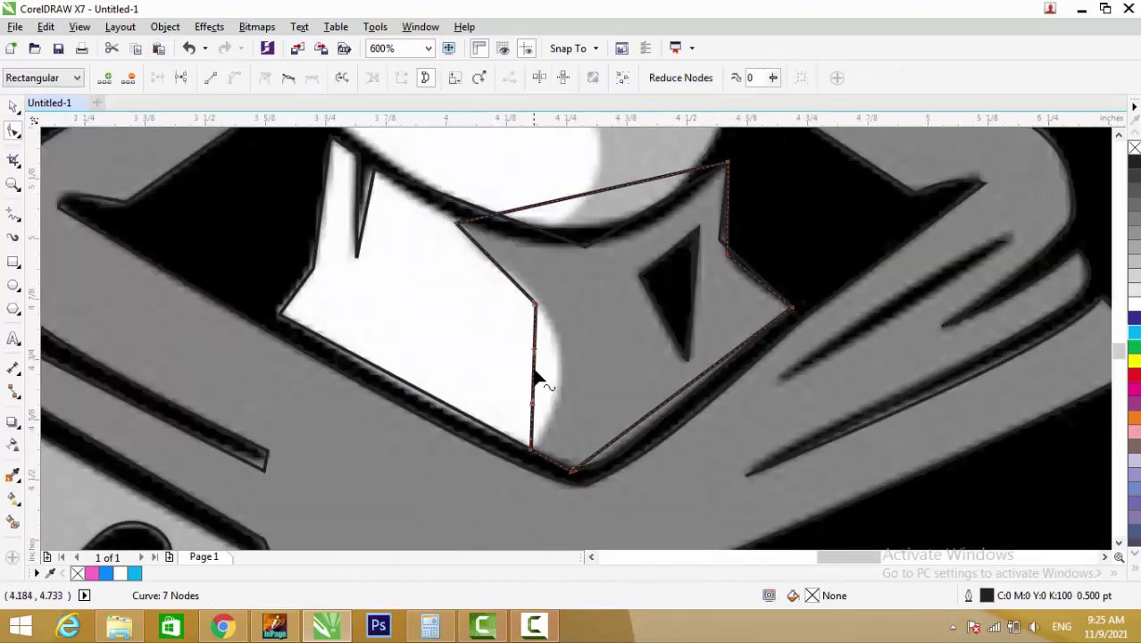
left_click_drag(537, 379, 563, 365)
scroll(605, 203, "up", 1)
left_click_drag(857, 134, 665, 282)
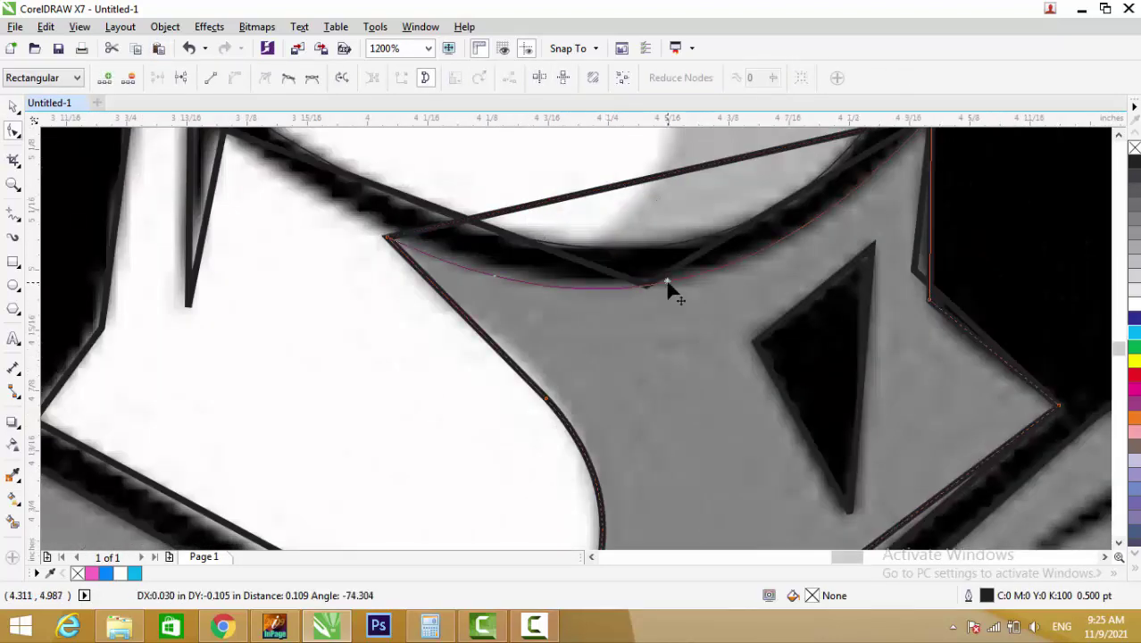
Give the collar trace a yellow outline and curve its lower and inner edges along the dark band
scroll(683, 363, "right", 3)
scroll(683, 362, "down", 3)
right_click(1133, 360)
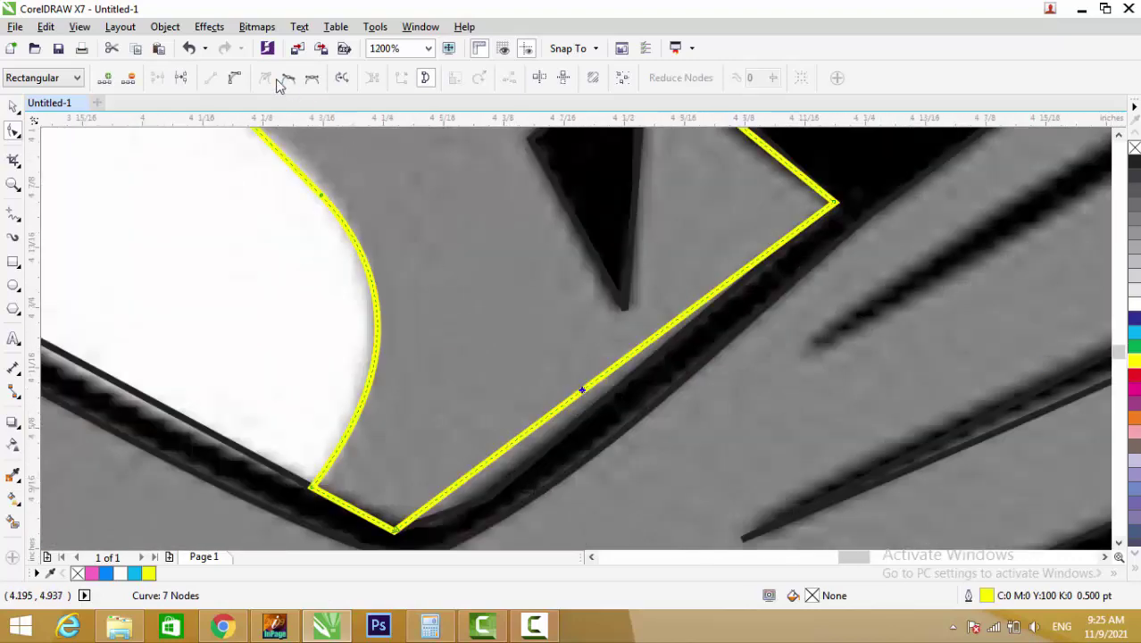
mouse_move(581, 391)
left_mouse_down()
mouse_move(580, 428)
mouse_move(547, 408)
left_mouse_up()
scroll(547, 408, "up", 3)
scroll(547, 408, "right", 2)
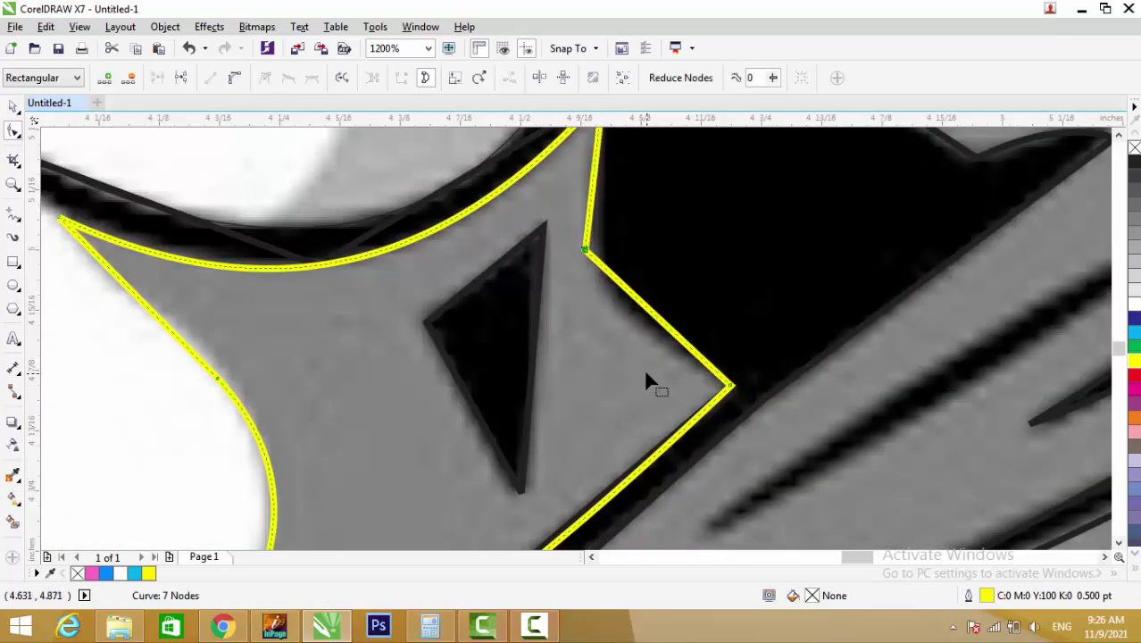
scroll(645, 375, "up", 1)
scroll(645, 375, "right", 1)
left_click_drag(645, 353, 636, 375)
Return to the Pick tool and give the selected curve a cyan outline
scroll(636, 375, "up", 1)
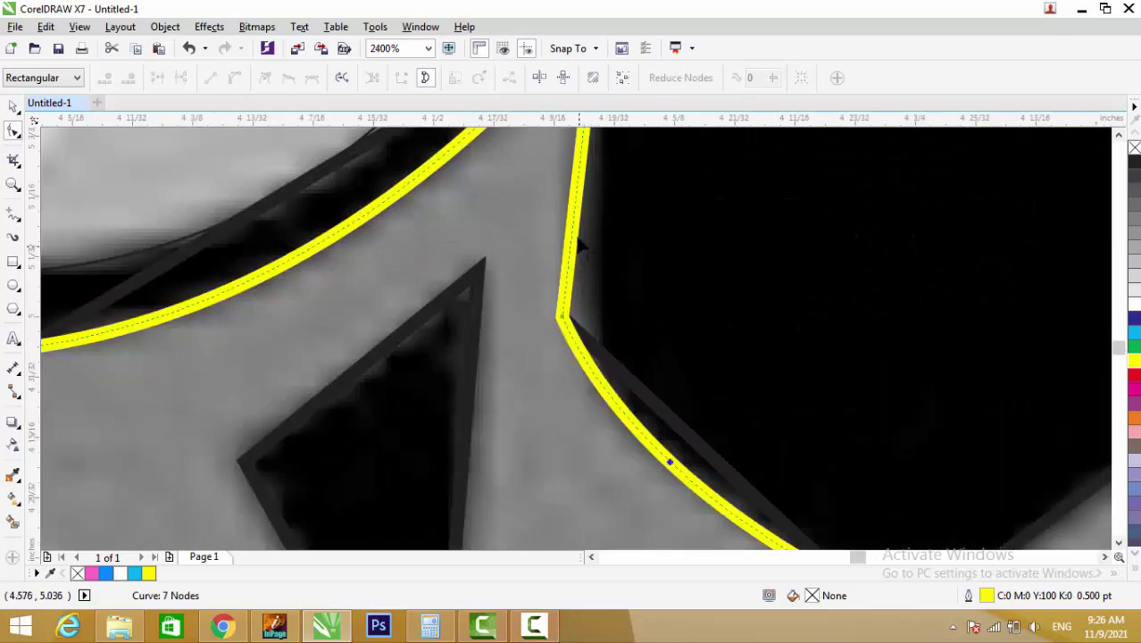
scroll(539, 323, "down", 2)
key("space")
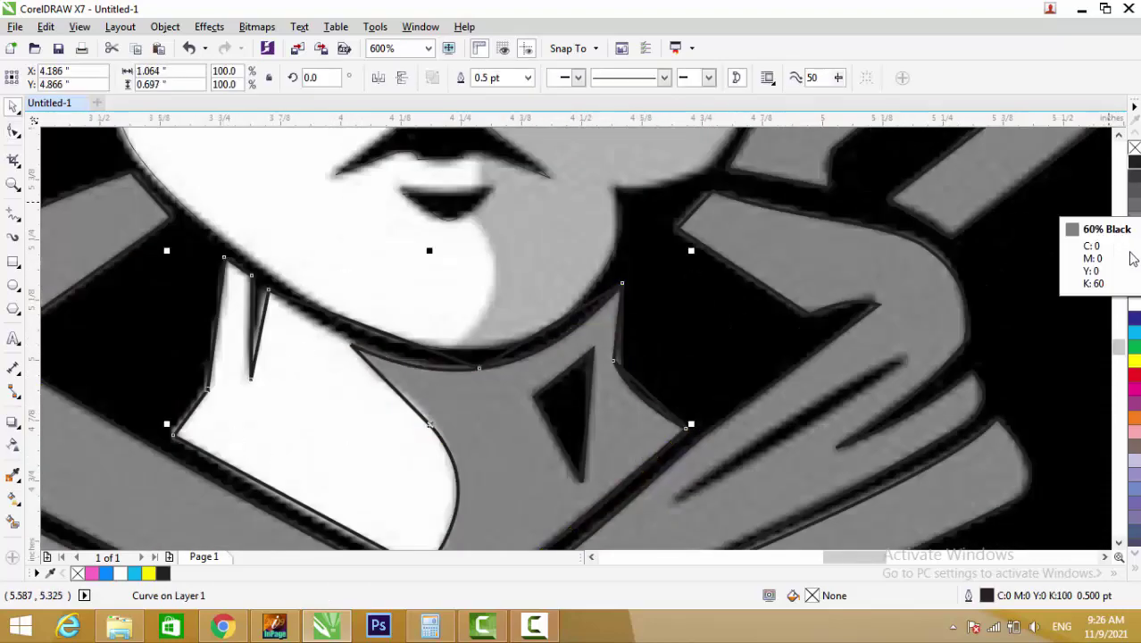
right_click(1134, 332)
Thin the collar trace's outline to 0.100 pt
key("F10")
key("F12")
key("Return")
scroll(303, 198, "up", 1)
scroll(384, 321, "up", 1)
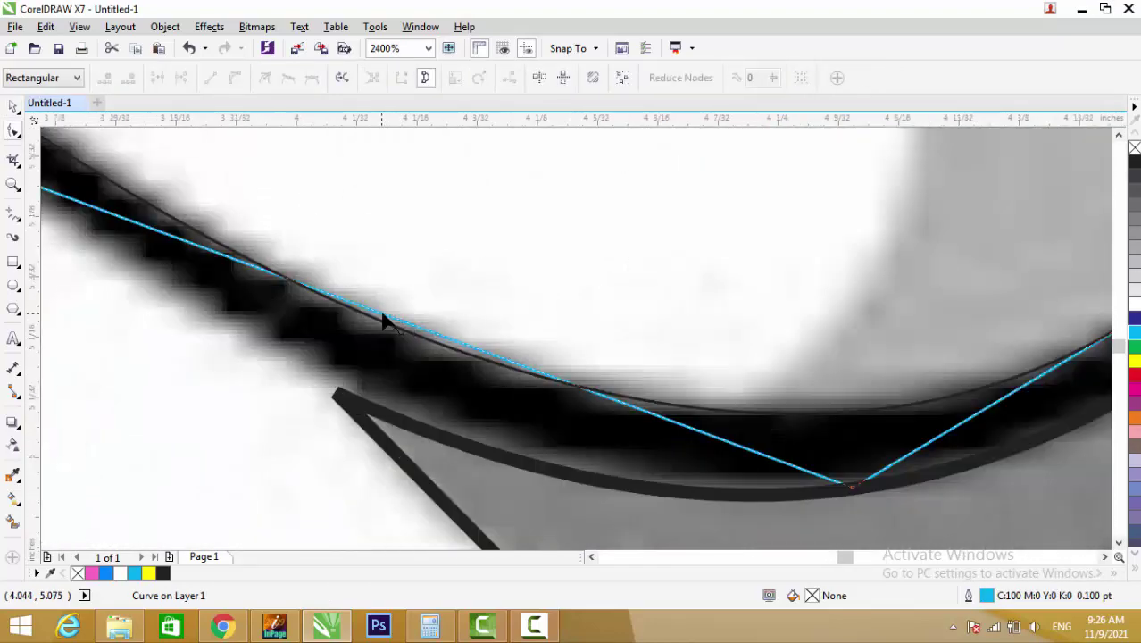
Convert the lower and right-hand segments to curves and bend them along the collar arc
left_click(234, 77)
left_click_drag(416, 326, 416, 401)
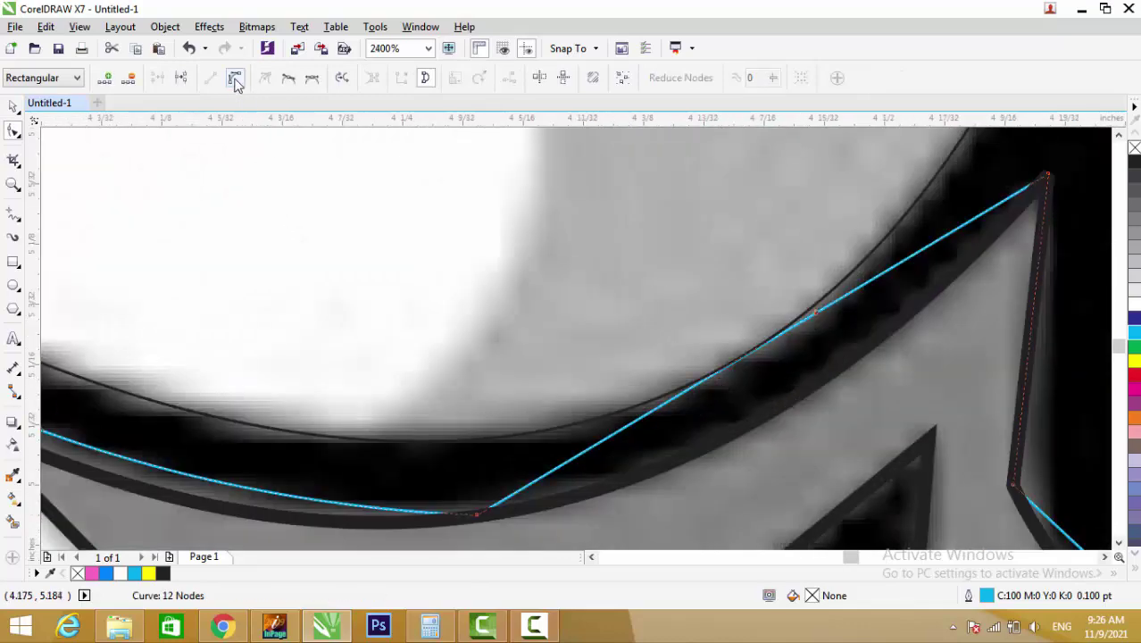
left_click(235, 78)
left_click_drag(815, 313, 841, 370)
scroll(835, 364, "down", 1)
scroll(578, 456, "down", 1)
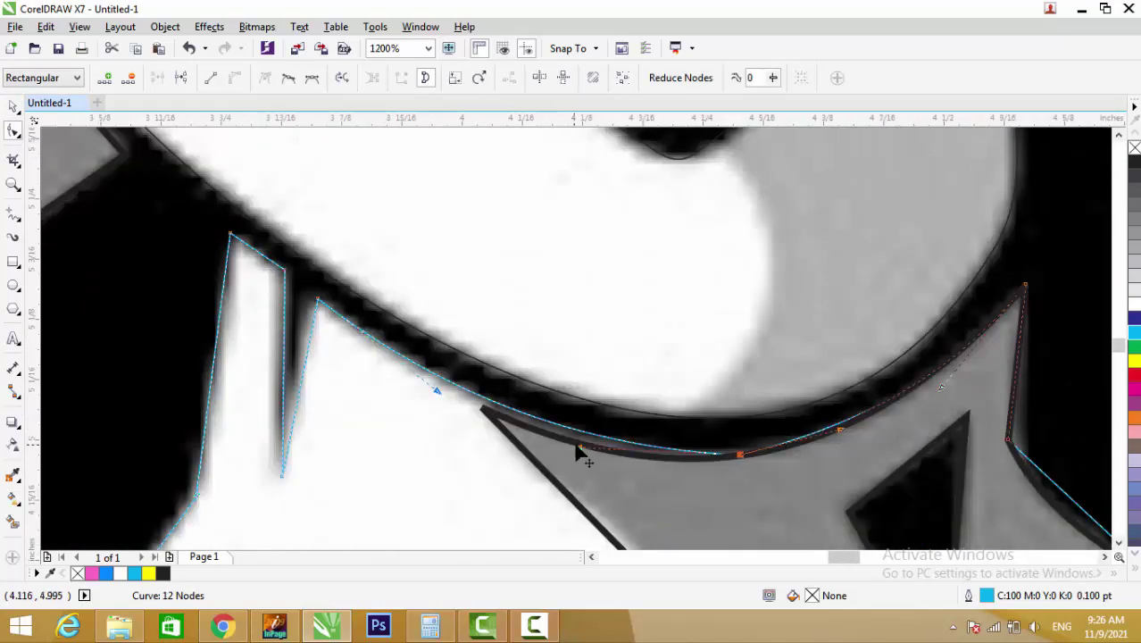
scroll(550, 463, "down", 1)
scroll(394, 382, "up", 2)
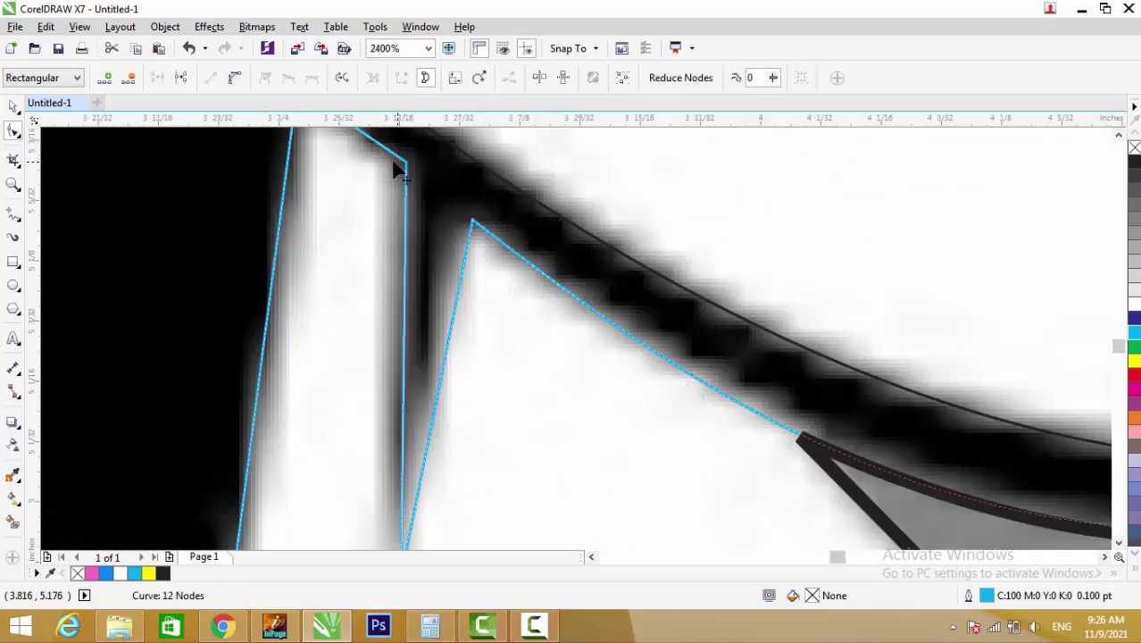
Move the spike's top node left onto its edge and nudge its bottom node up
left_click_drag(393, 164, 374, 158)
scroll(443, 224, "down", 1)
left_click_drag(418, 398, 420, 390)
scroll(425, 374, "down", 1)
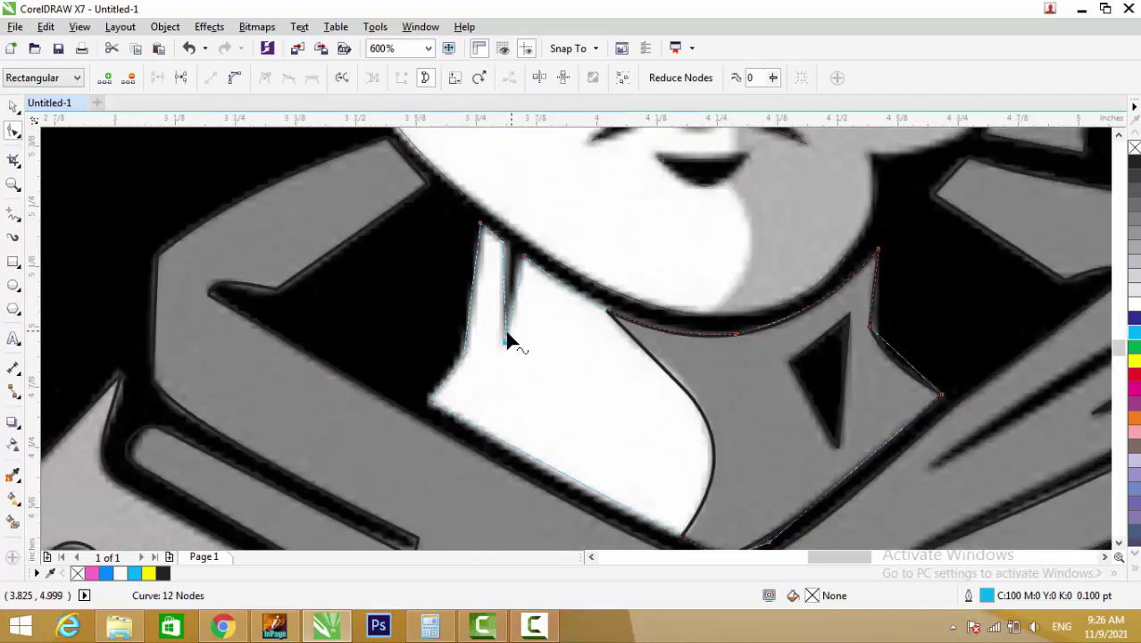
scroll(510, 336, "up", 3)
scroll(527, 227, "down", 2)
scroll(594, 471, "down", 1)
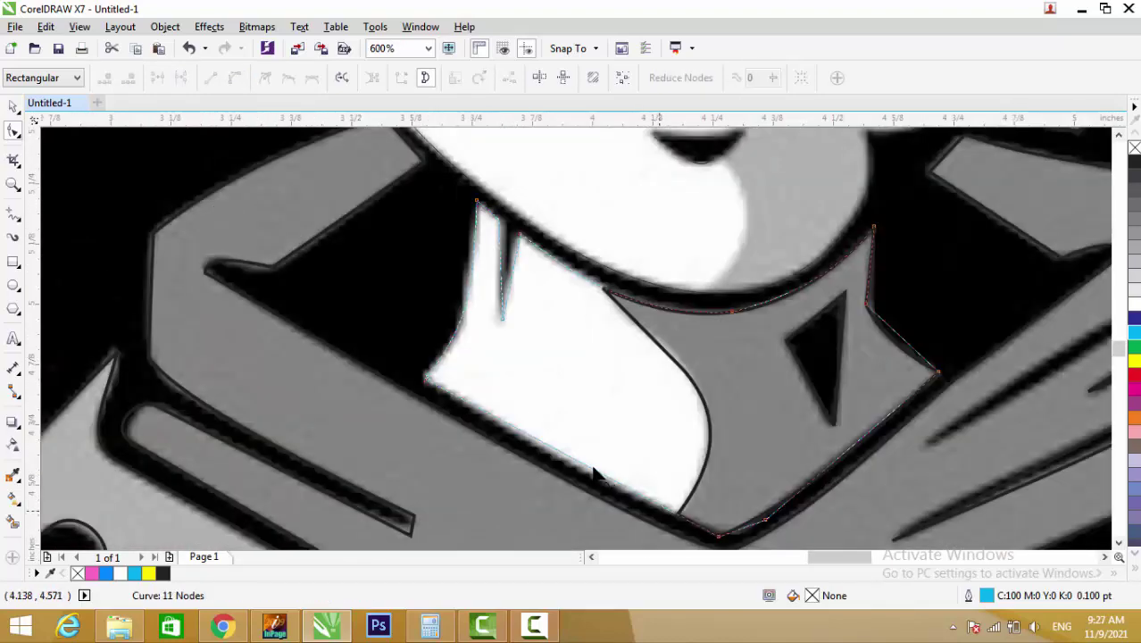
scroll(622, 404, "up", 2)
scroll(640, 411, "down", 2)
scroll(642, 448, "up", 2)
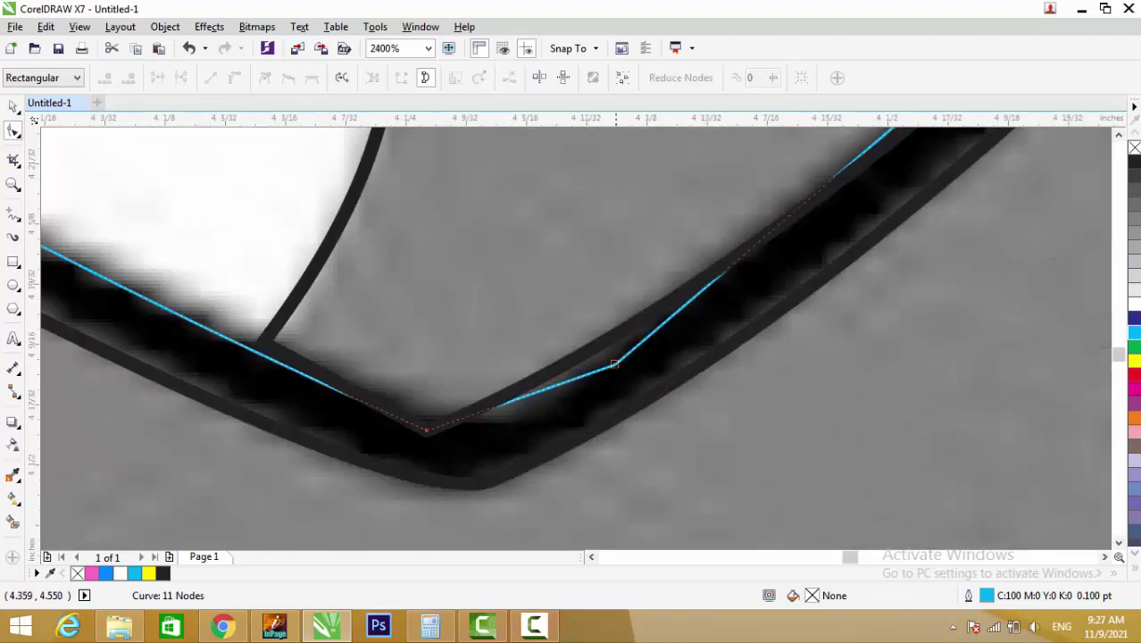
Delete a redundant node and reshape the remaining segments to follow the dark band and collar arc
double_click(607, 357)
scroll(571, 343, "down", 2)
scroll(553, 351, "up", 2)
scroll(571, 357, "down", 2)
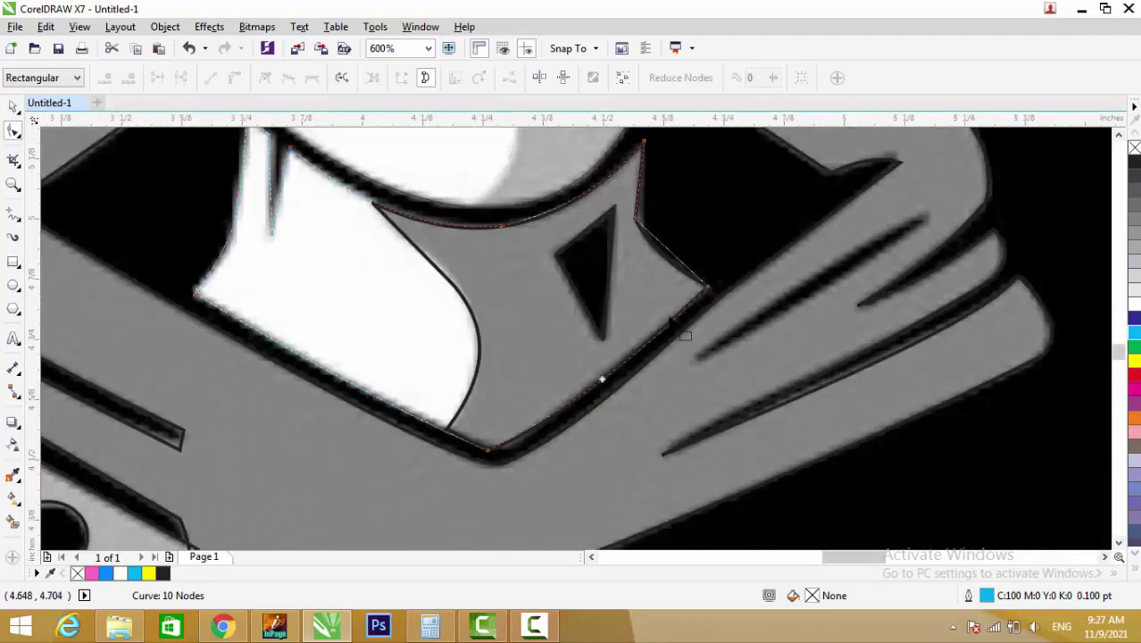
scroll(598, 375, "up", 2)
left_click_drag(670, 241, 652, 254)
scroll(652, 254, "down", 2)
scroll(536, 312, "up", 2)
scroll(447, 340, "down", 2)
scroll(406, 348, "up", 2)
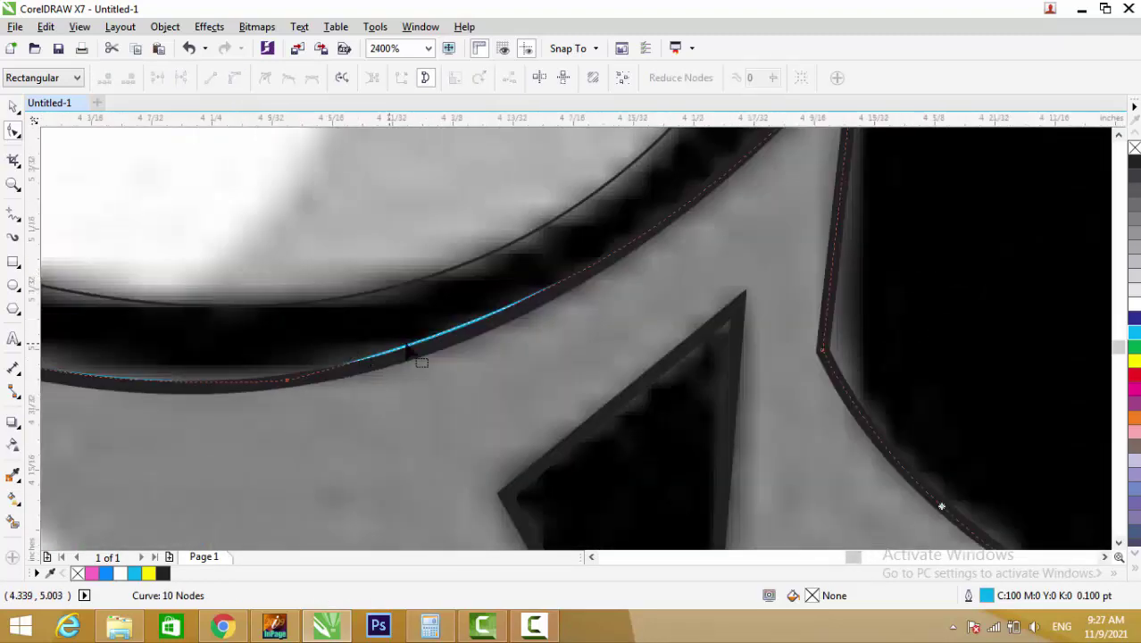
left_click_drag(455, 328, 466, 334)
scroll(561, 316, "down", 1)
scroll(711, 281, "up", 1)
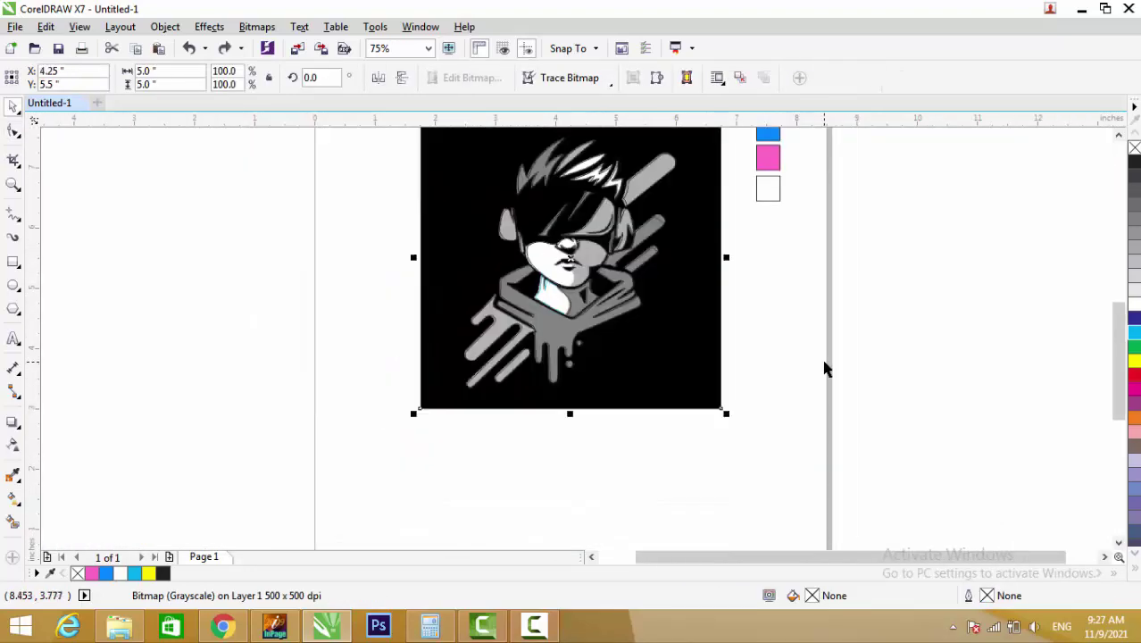
Place a bitmap-sized square right of the original, fill it black, and send it behind the tracing
scroll(857, 433, "up", 1)
scroll(672, 278, "down", 2)
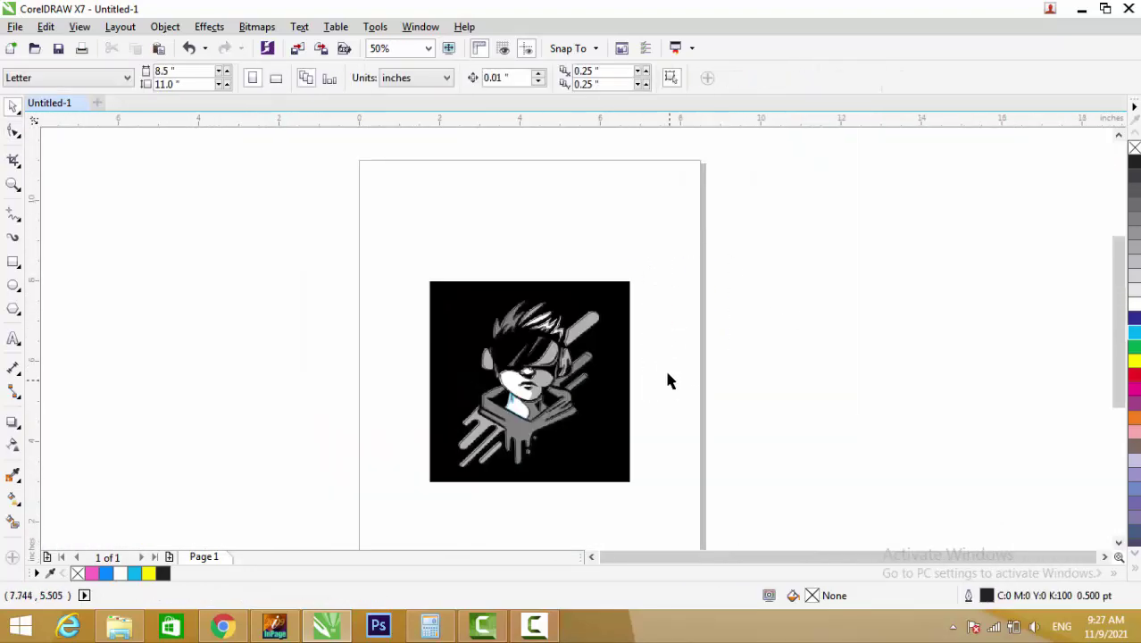
left_click_drag(629, 381, 870, 381)
left_click(612, 258)
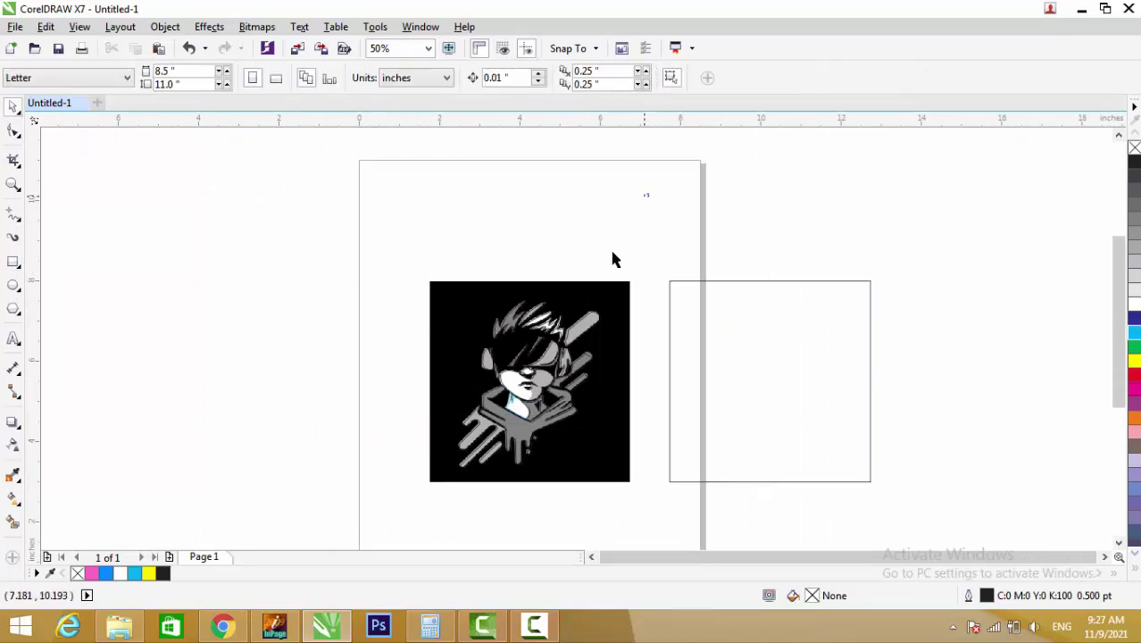
left_click(526, 384)
left_click(870, 384)
key("i")
left_click(483, 357)
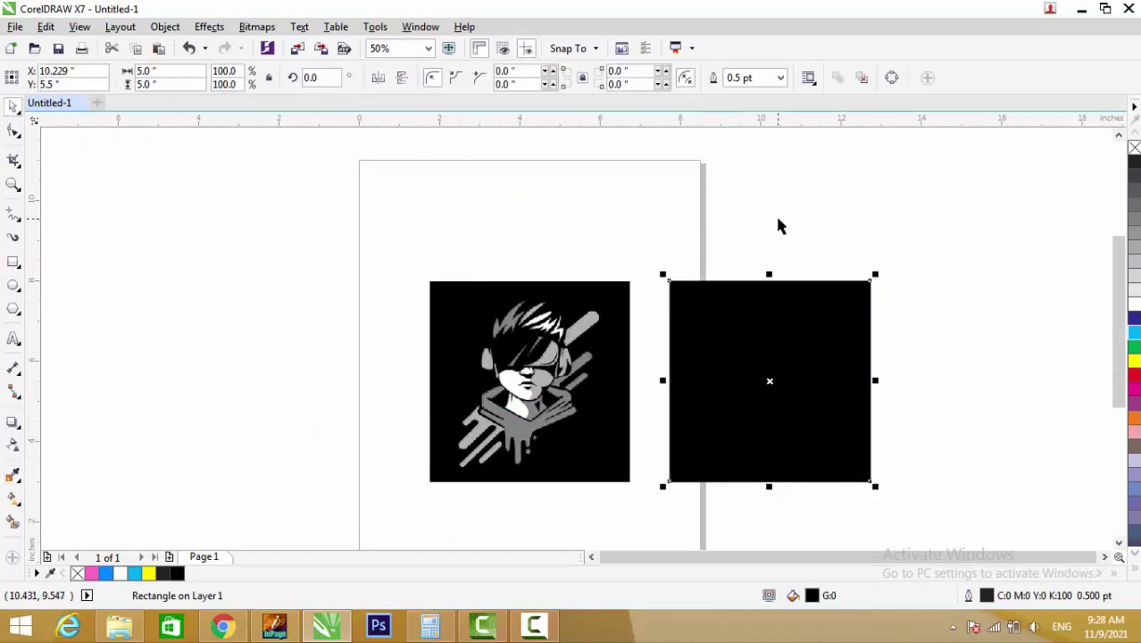
key("shift+Page_Down")
Select the traced outline pieces and make their outlines white
left_click(777, 226)
left_click_drag(948, 170, 651, 500)
left_click(873, 412, "shift")
right_click(1134, 299)
key("Escape")
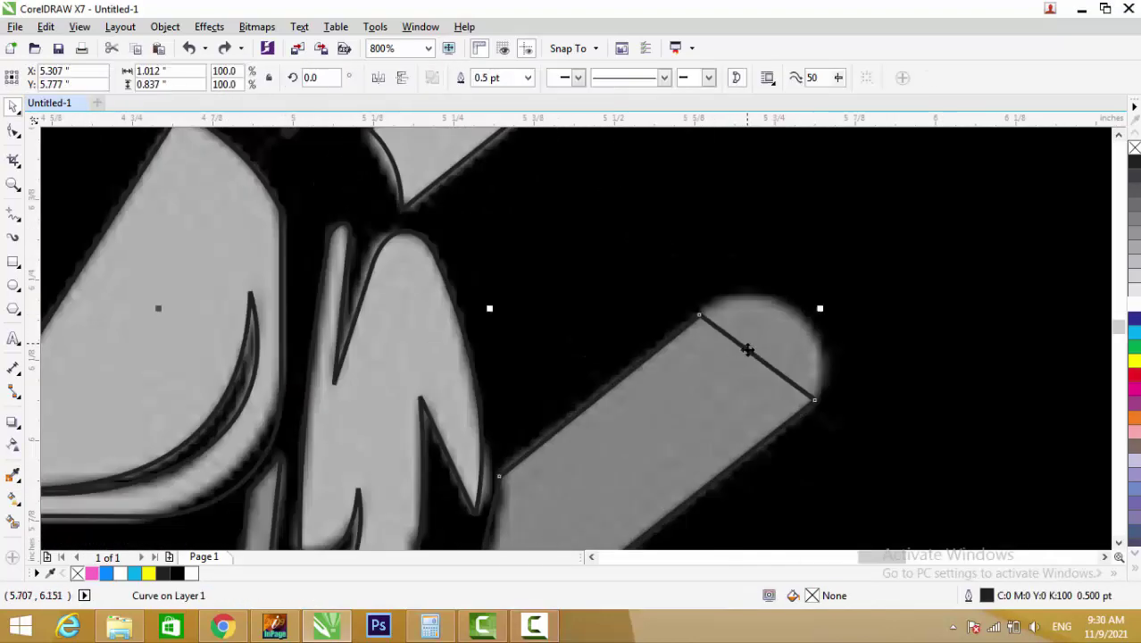
Round the top end of the stripe trace by bulging its straight segment
key("F10")
left_click_drag(727, 351, 803, 319)
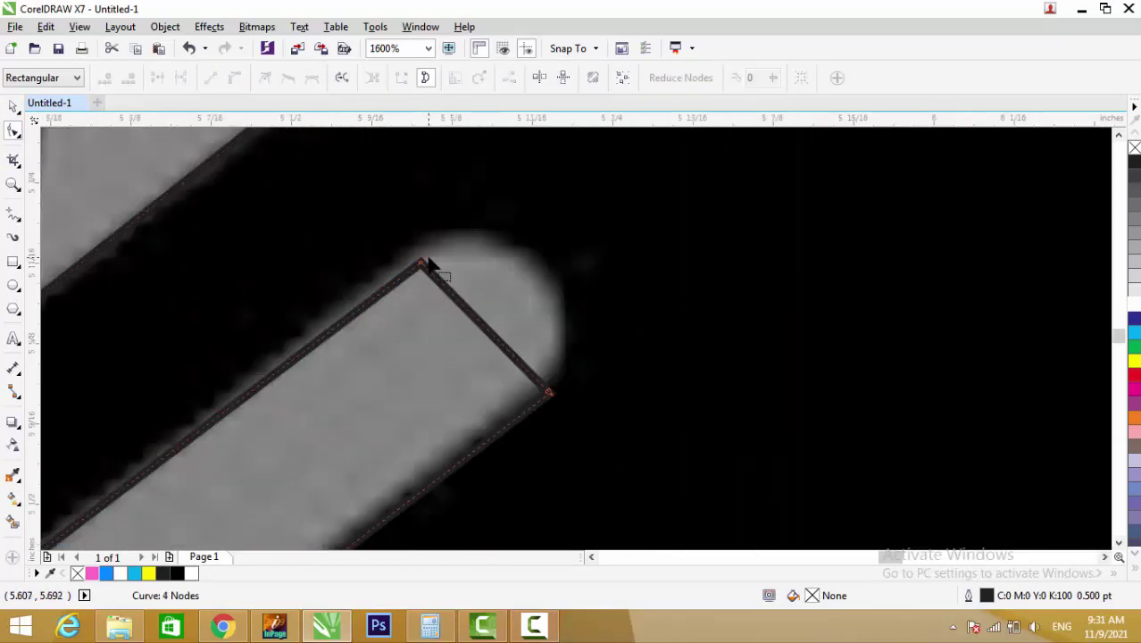
left_click_drag(426, 264, 419, 256)
left_click(231, 79)
left_click_drag(486, 329, 539, 275)
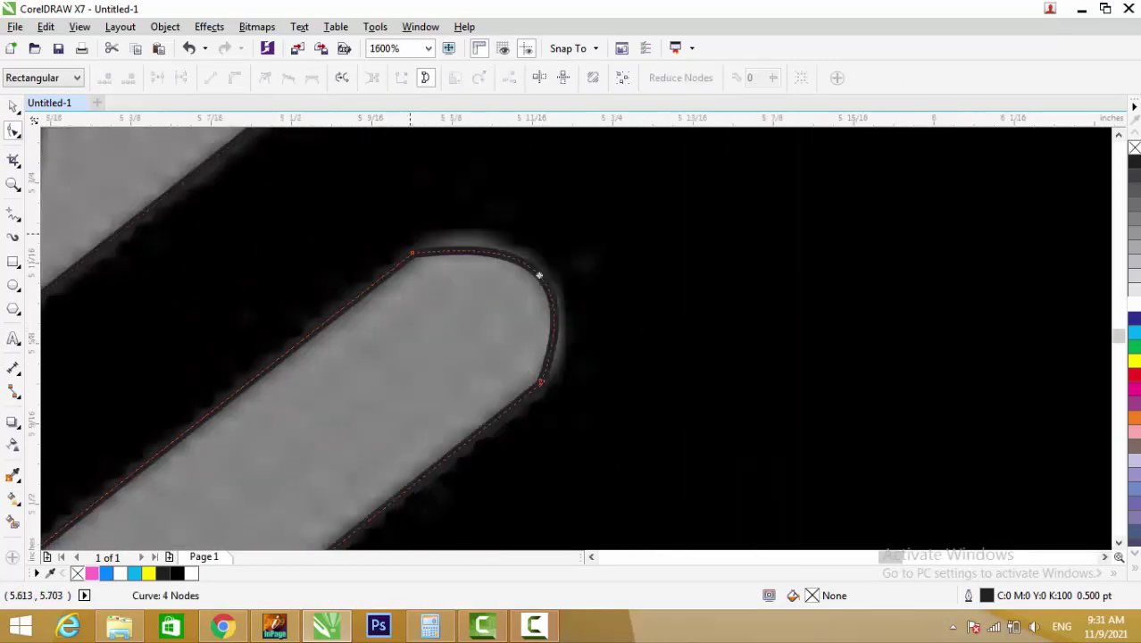
scroll(489, 275, "down", 3)
scroll(667, 326, "up", 2)
scroll(544, 373, "up", 1)
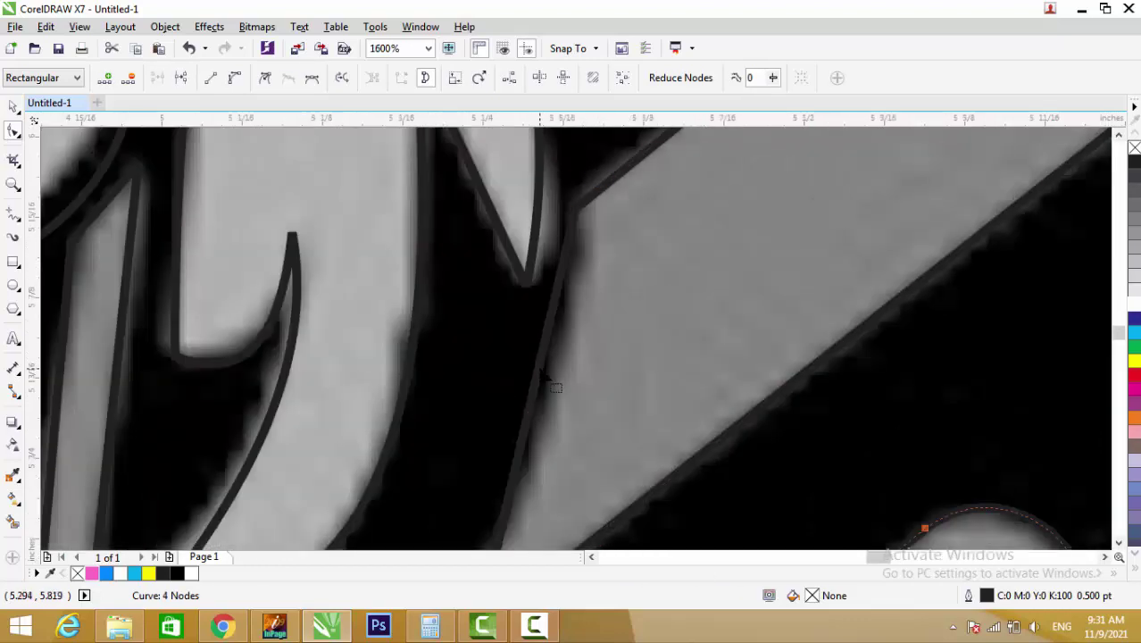
Bend a segment of the next stripe trace to follow the stripe's edge
left_click(561, 367)
scroll(561, 368, "down", 1)
scroll(543, 401, "up", 1)
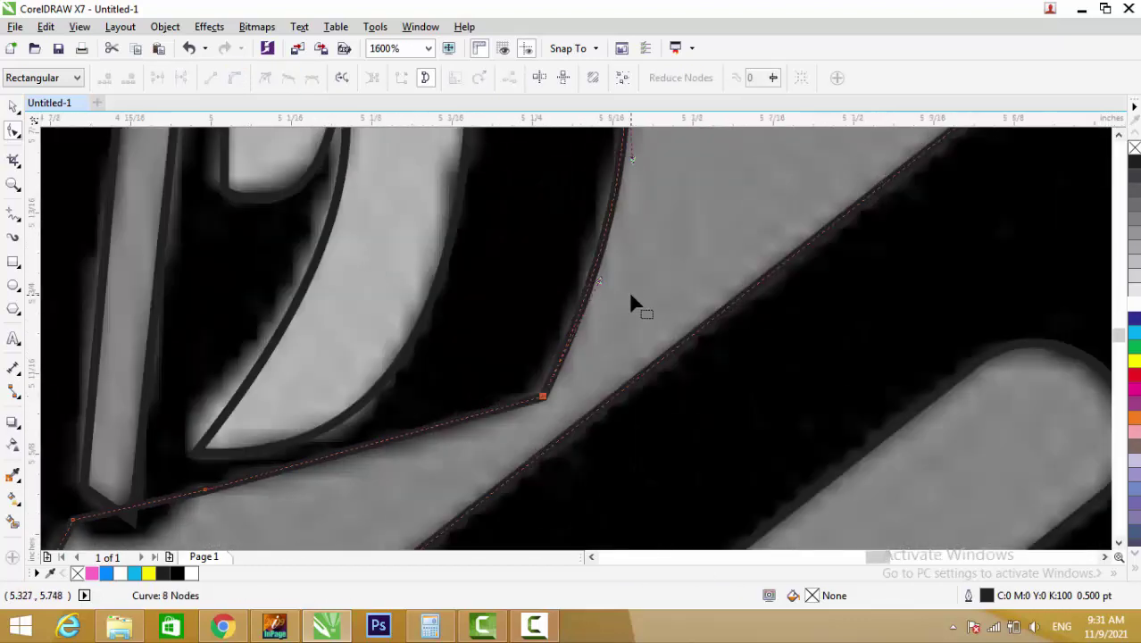
scroll(634, 303, "down", 1)
scroll(634, 302, "up", 1)
left_click_drag(384, 425, 370, 451)
scroll(555, 365, "down", 1)
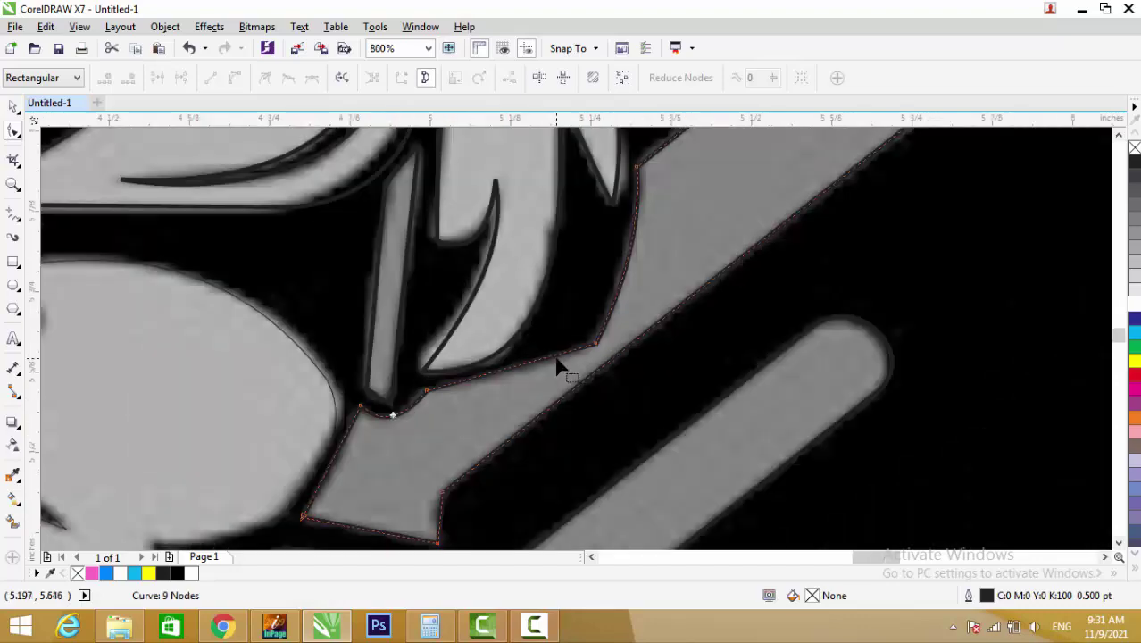
scroll(384, 217, "up", 1)
scroll(463, 408, "down", 3)
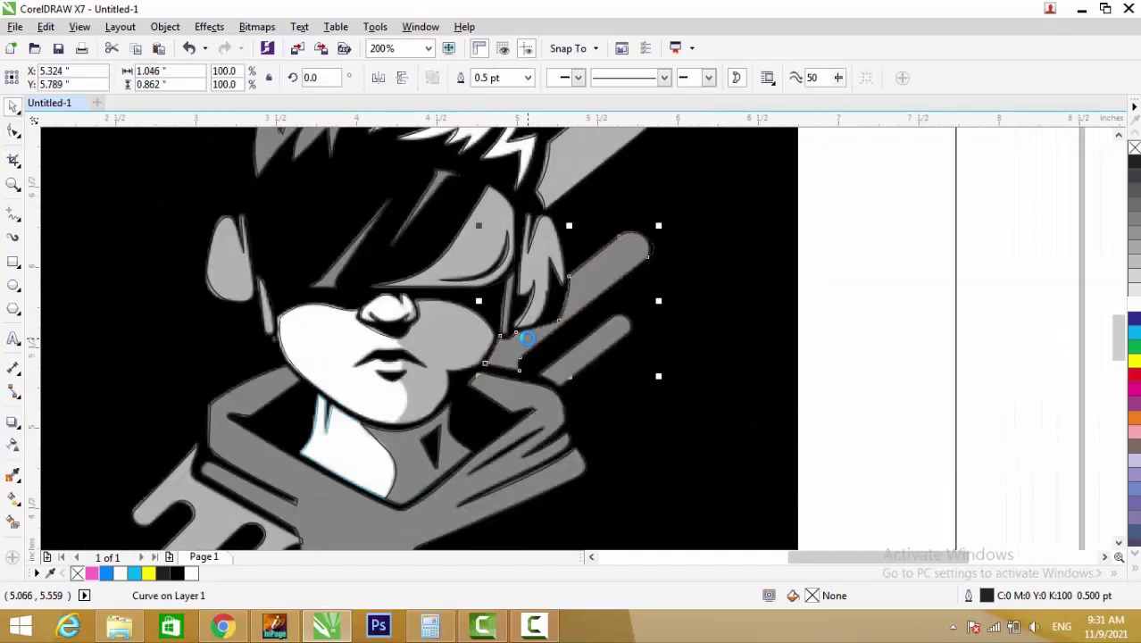
scroll(522, 331, "down", 1)
Group the traced outlines, centre them on the black square, and colour them white
left_click_drag(79, 155, 401, 483)
key("ctrl+g")
left_click(1000, 341, "shift")
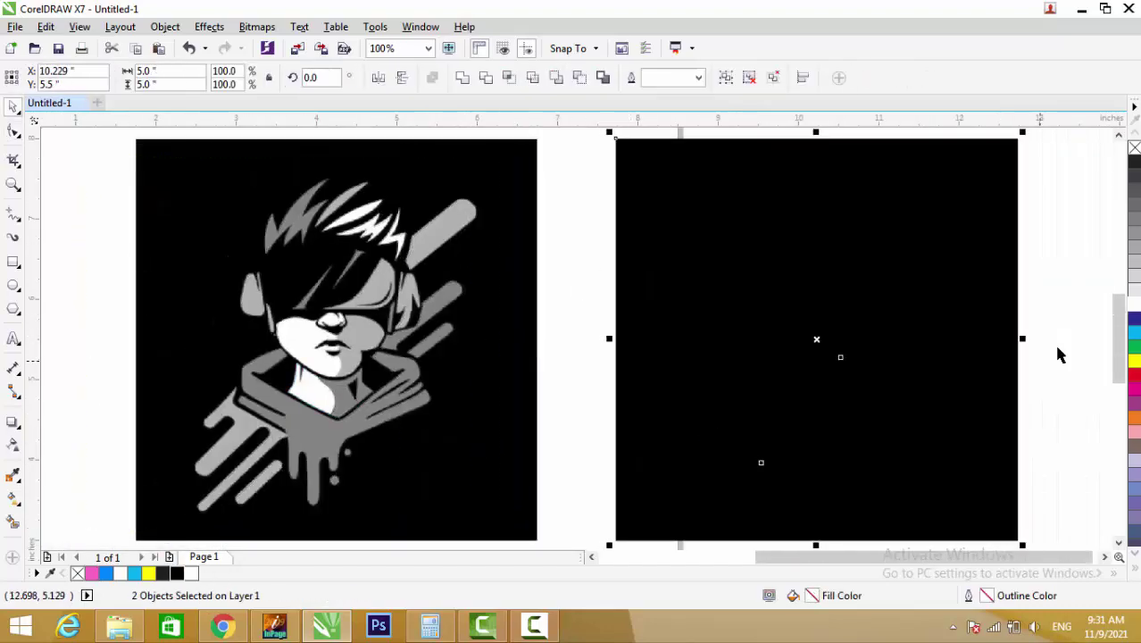
key("c")
key("e")
left_click(1063, 290)
Select the black square together with the left artwork
scroll(1071, 330, "up", 1)
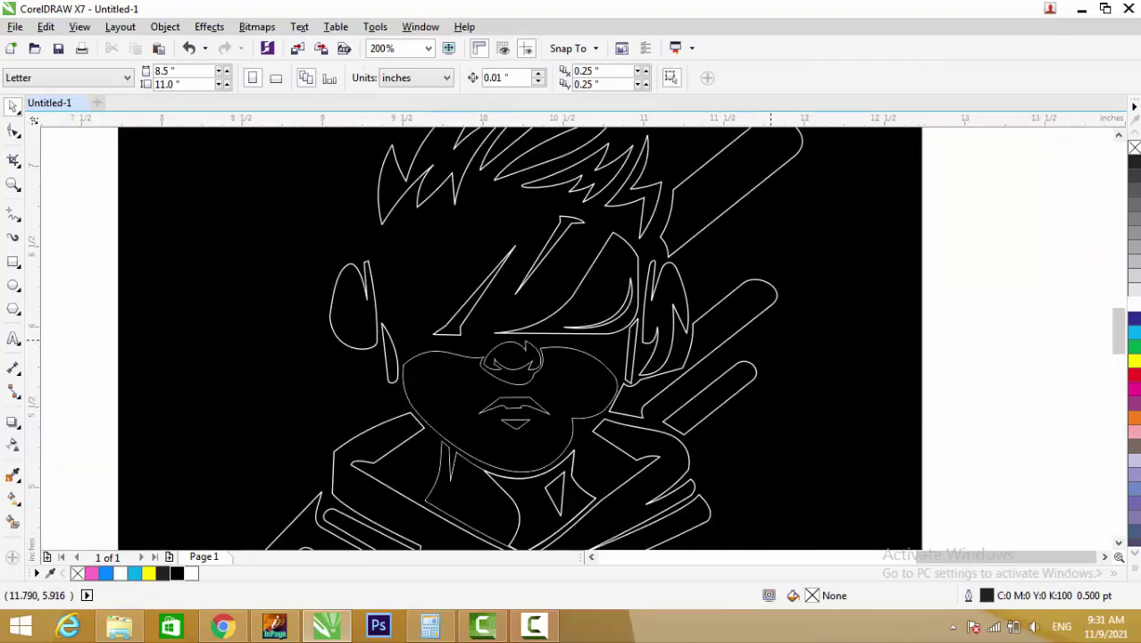
scroll(536, 339, "down", 2)
scroll(604, 370, "up", 1)
left_click(1018, 349)
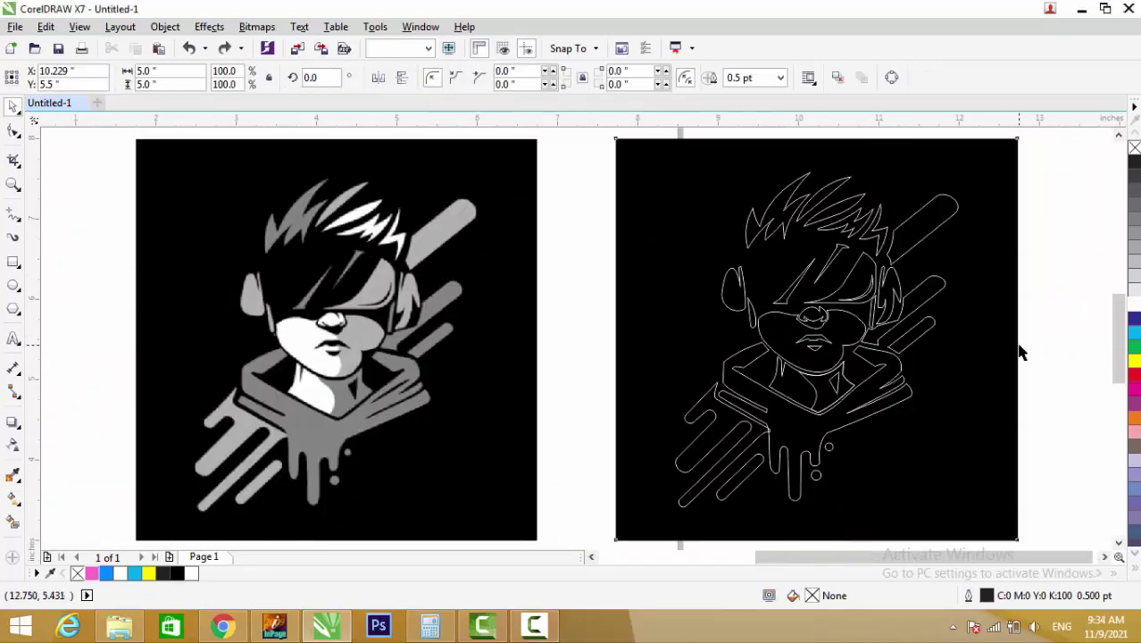
left_click(298, 372, "shift")
scroll(298, 372, "up", 3)
scroll(481, 398, "down", 1)
Draw a closed Bezier shape around the cheek shadow from cheek to chin
key("F5")
scroll(542, 443, "up", 2)
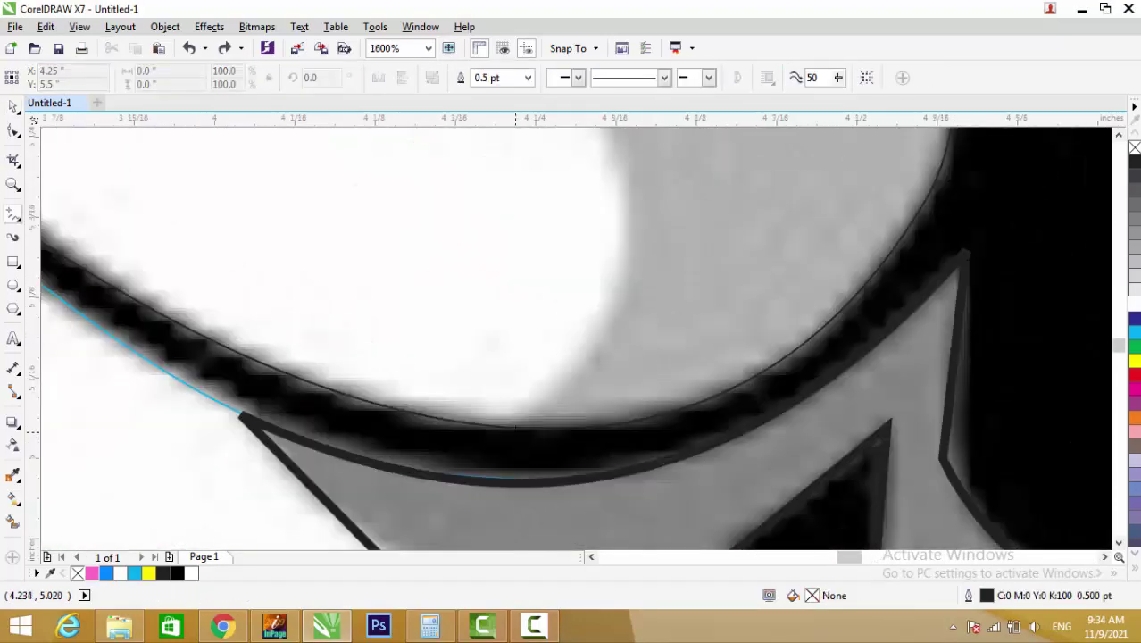
scroll(570, 391, "down", 1)
left_click(568, 250)
scroll(553, 268, "down", 2)
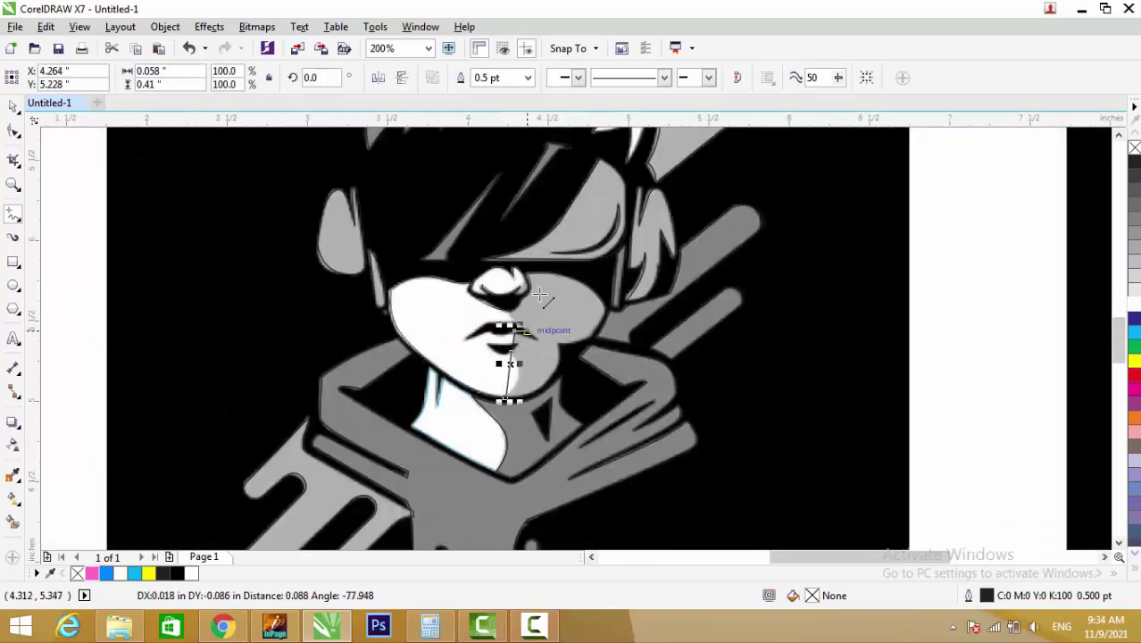
scroll(519, 371, "up", 2)
left_click(582, 251)
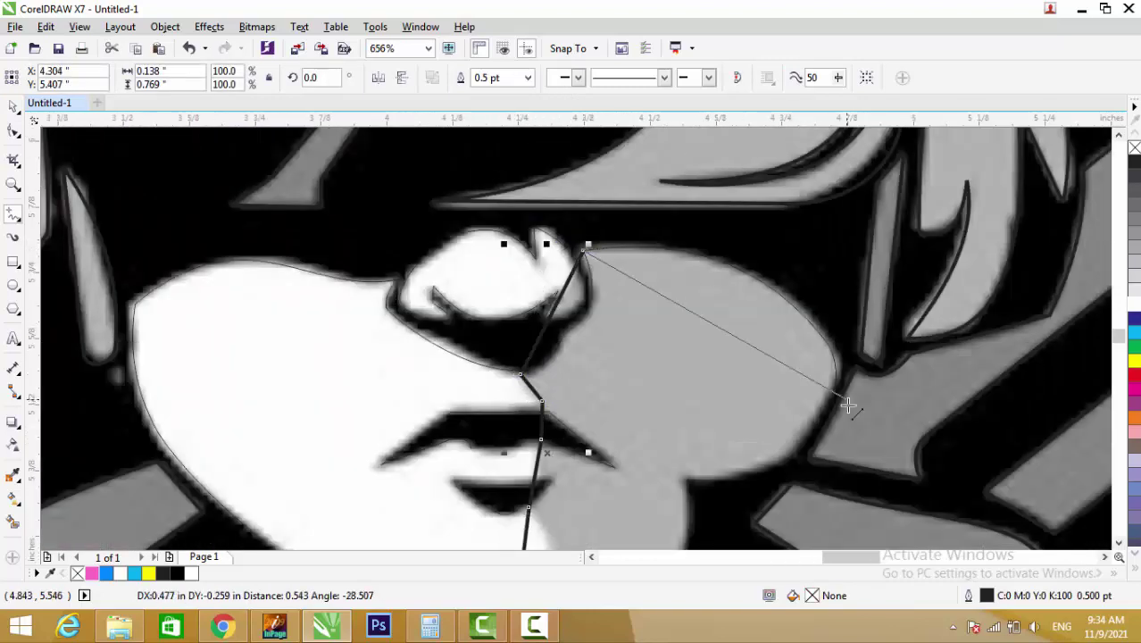
left_click(832, 360)
left_click(685, 477)
scroll(679, 482, "down", 2)
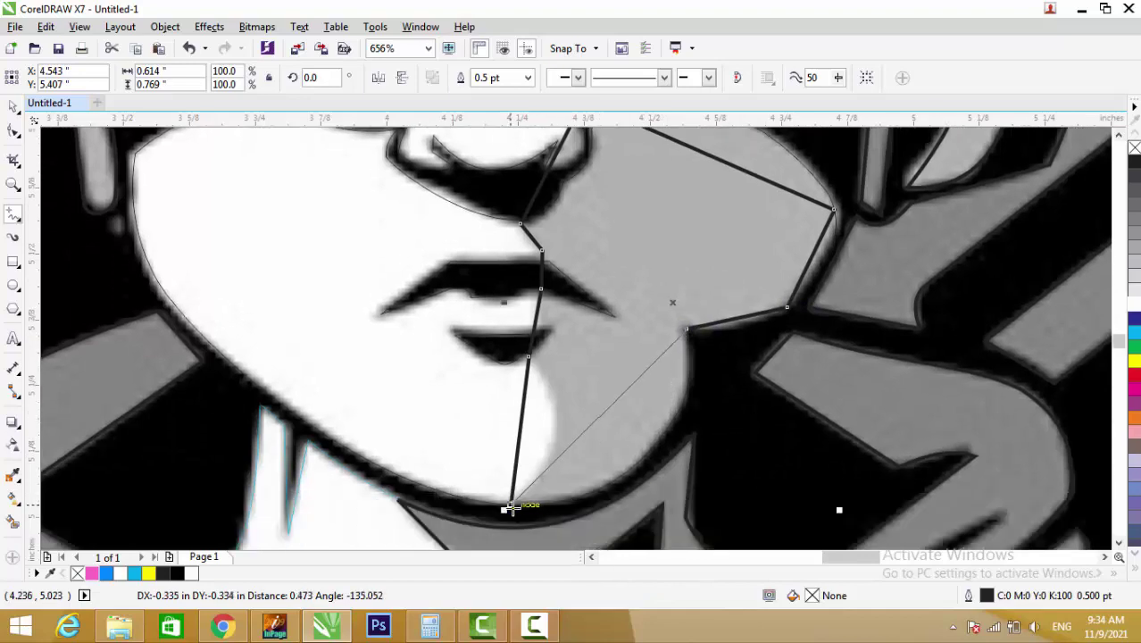
left_click(507, 509)
Give the shadow shape a 0.1 pt red outline
key("F12")
type("1")
key("Return")
right_click(1134, 360)
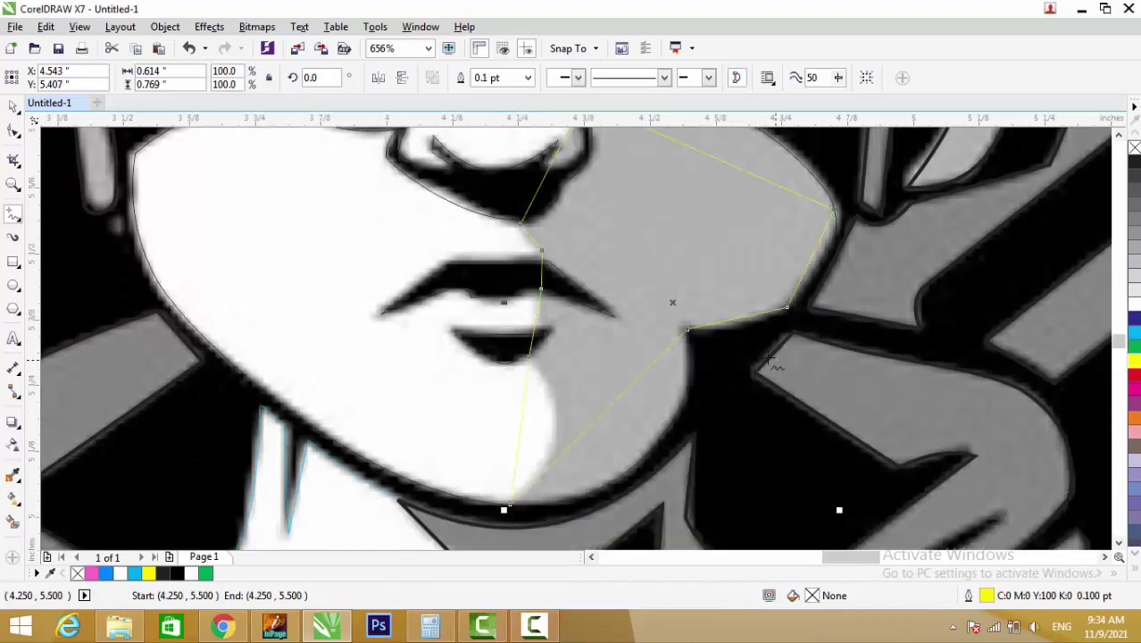
right_click(1134, 375)
scroll(614, 459, "up", 2)
Bend the shadow's straight lines to hug the dark cheek edge
key("F10")
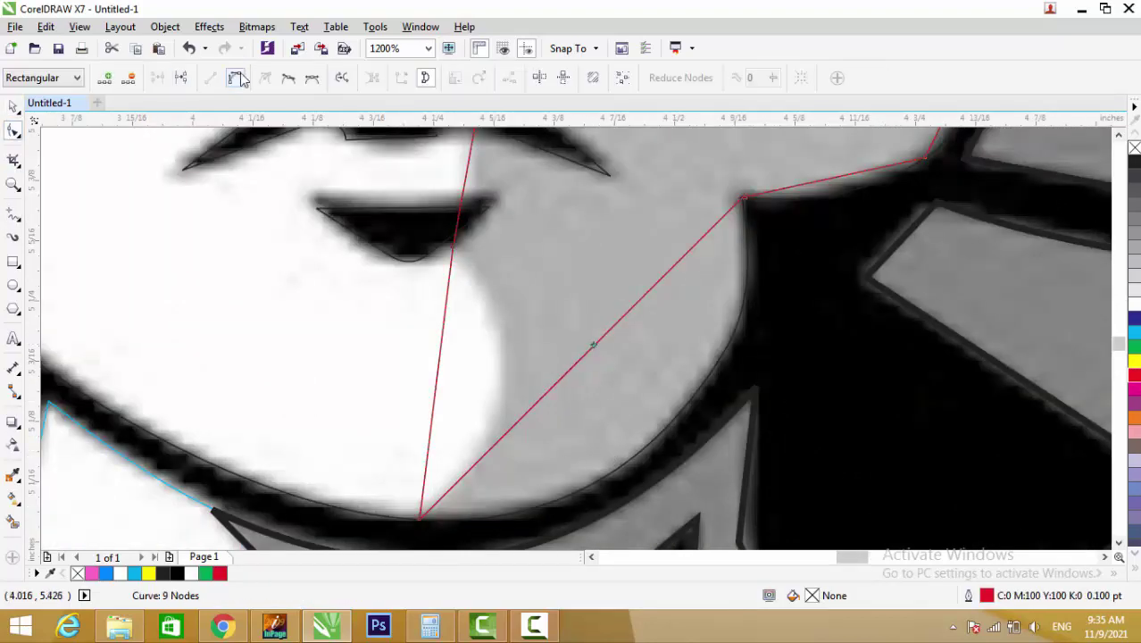
left_click_drag(614, 331, 674, 419)
scroll(674, 417, "up", 2)
scroll(382, 439, "down", 1)
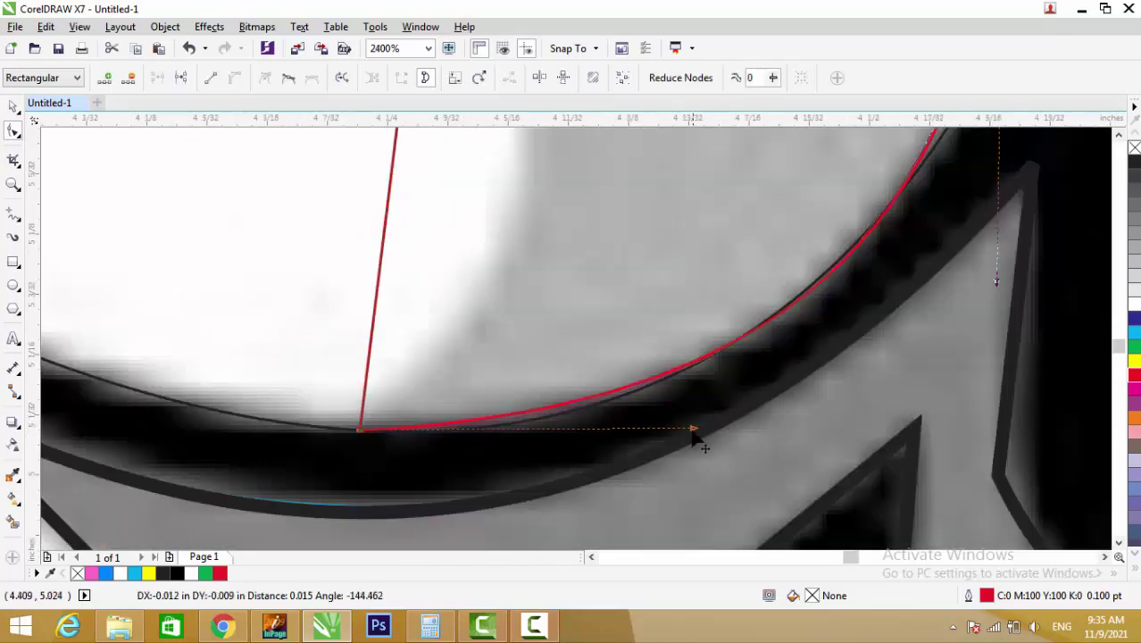
mouse_move(649, 458)
left_mouse_down()
mouse_move(738, 312)
mouse_move(800, 312)
left_mouse_up()
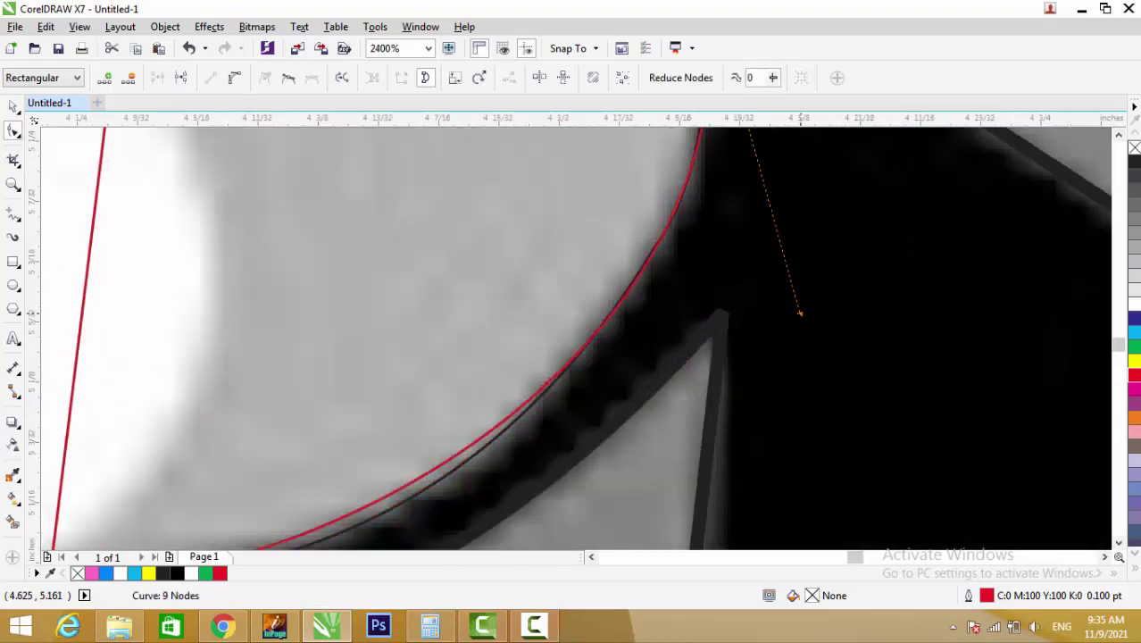
scroll(520, 482, "down", 1)
scroll(528, 480, "up", 1)
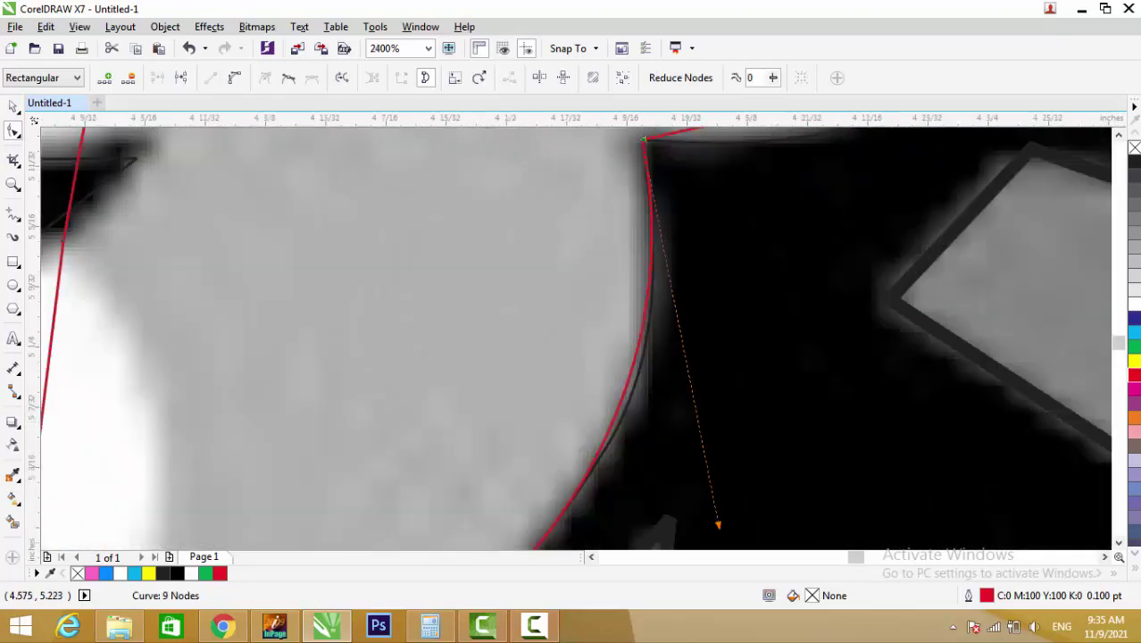
left_click_drag(643, 356, 643, 356)
scroll(643, 356, "up", 1)
left_click(553, 427)
scroll(552, 428, "down", 2)
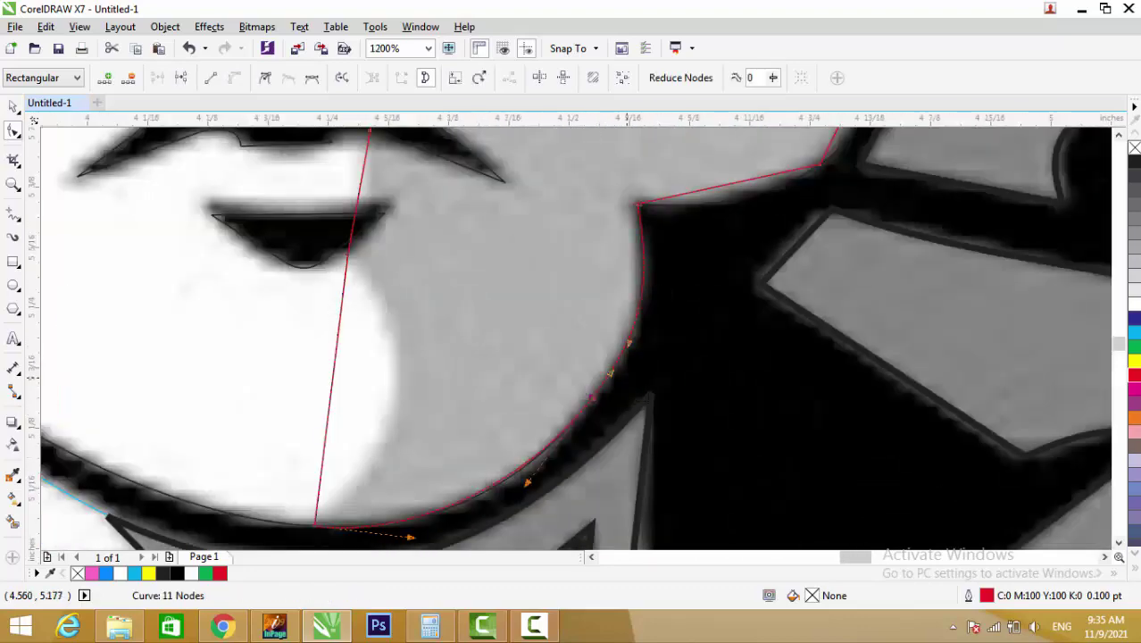
scroll(508, 462, "up", 1)
scroll(479, 418, "down", 2)
scroll(634, 314, "up", 2)
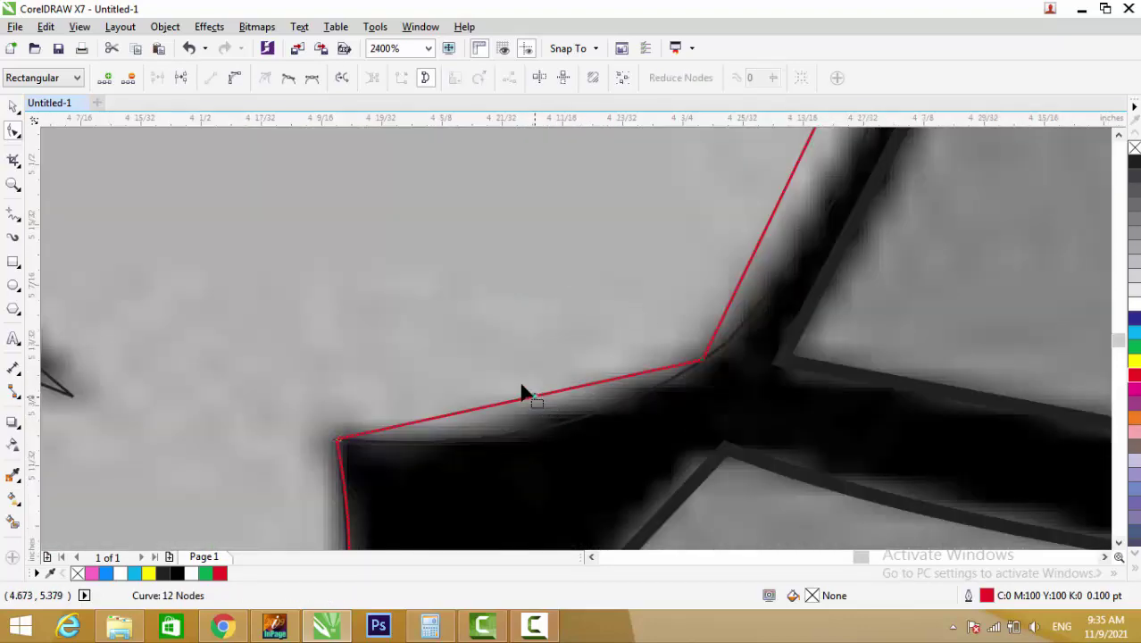
scroll(533, 410, "down", 1)
scroll(633, 318, "up", 1)
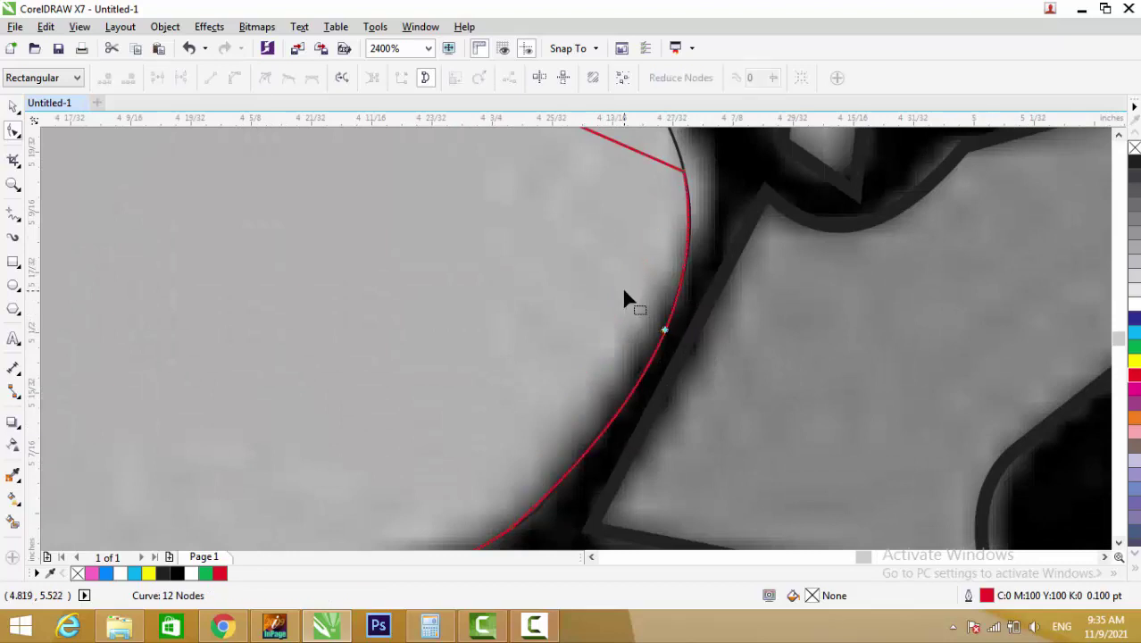
scroll(624, 298, "down", 1)
scroll(616, 364, "up", 2)
Refine the shadow curves further along the dark cheek edge
left_click(608, 364)
left_click(609, 364)
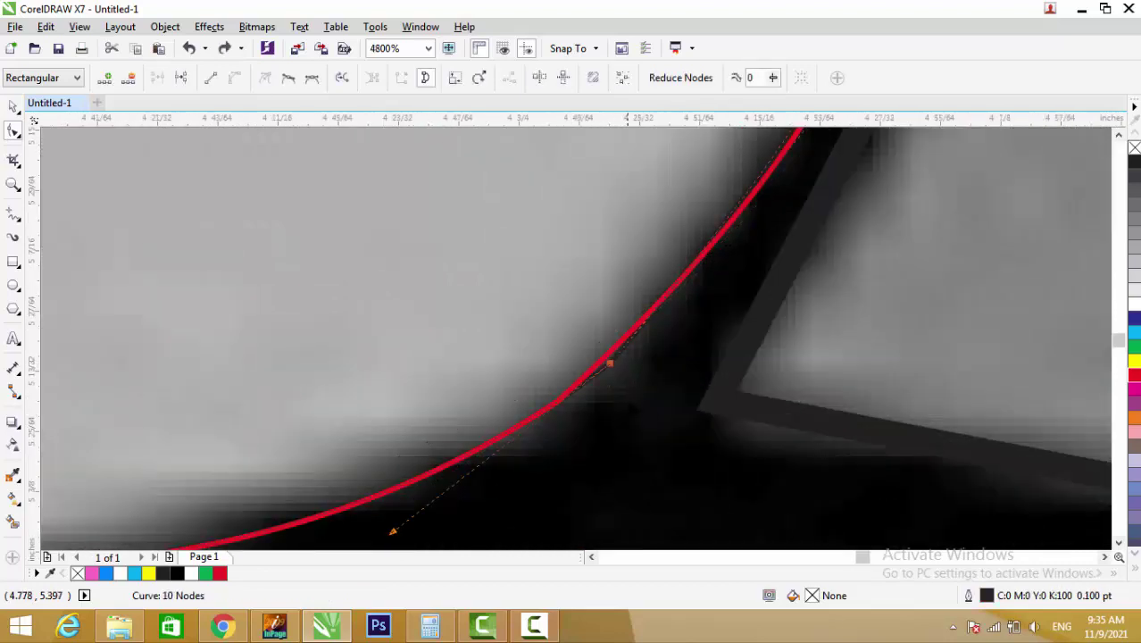
mouse_move(613, 372)
left_mouse_down()
mouse_move(560, 402)
mouse_move(536, 432)
left_mouse_up()
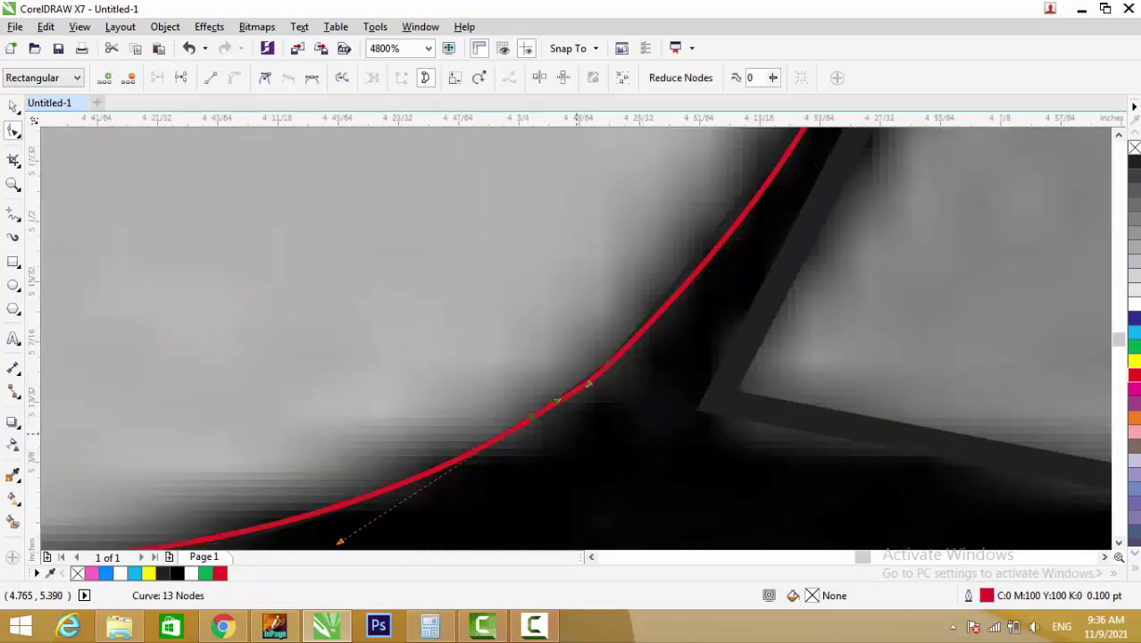
scroll(723, 441, "down", 1)
left_click_drag(576, 308, 580, 304)
scroll(581, 303, "down", 1)
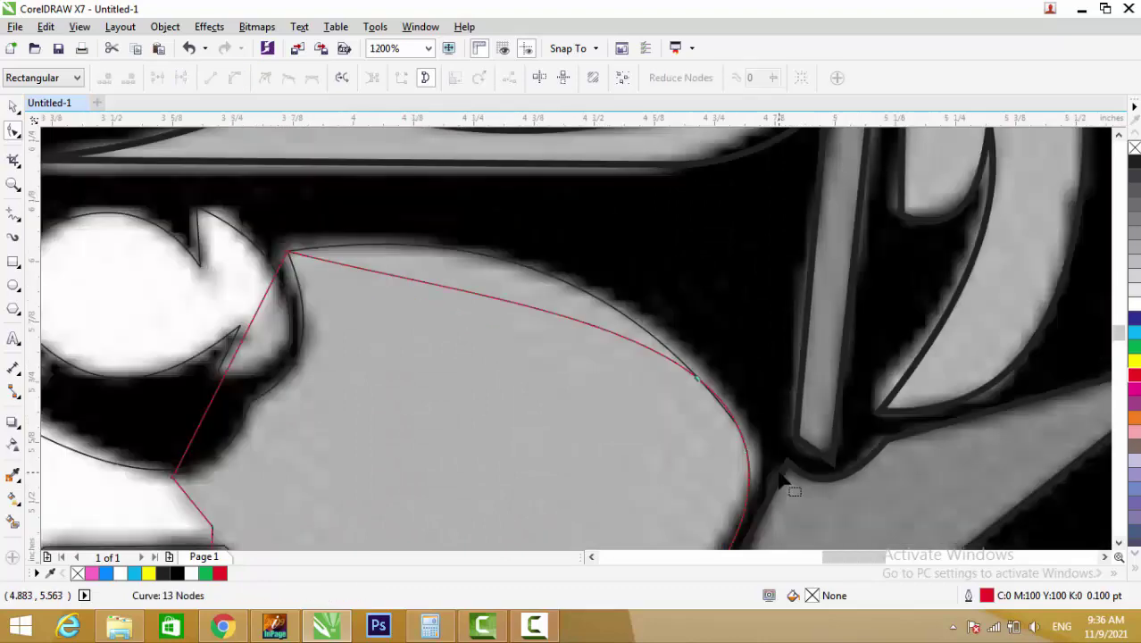
left_click_drag(641, 350, 714, 377)
scroll(654, 276, "up", 1)
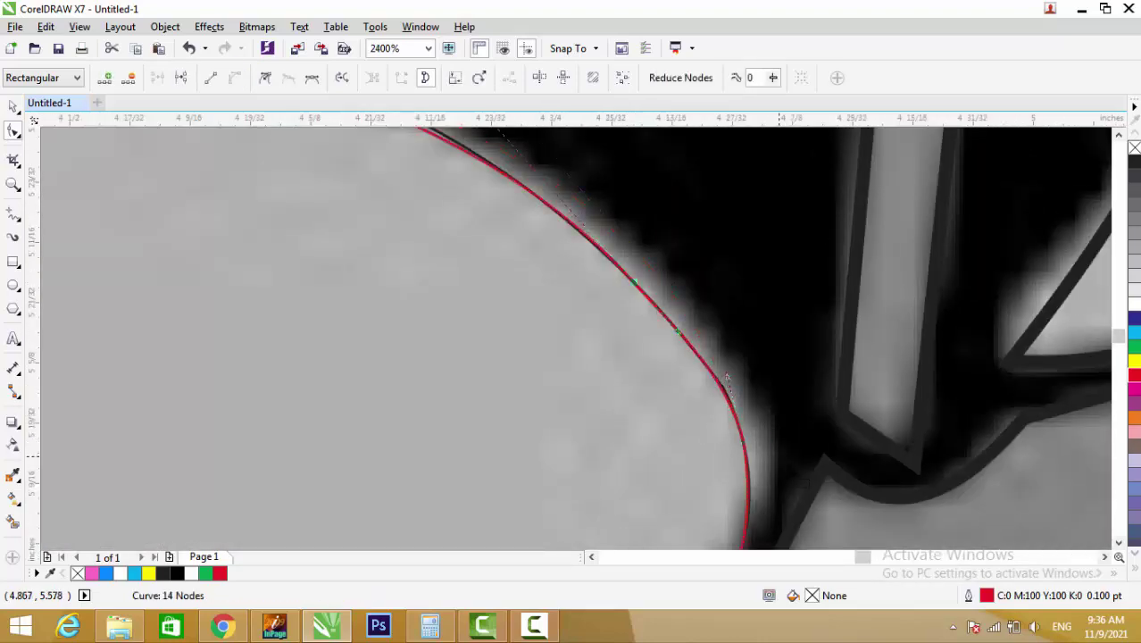
scroll(727, 378, "down", 1)
scroll(565, 294, "up", 1)
Add five extra nodes on the red shadow curve, including two near the nose
double_click(565, 294)
scroll(665, 316, "down", 3)
scroll(524, 296, "up", 3)
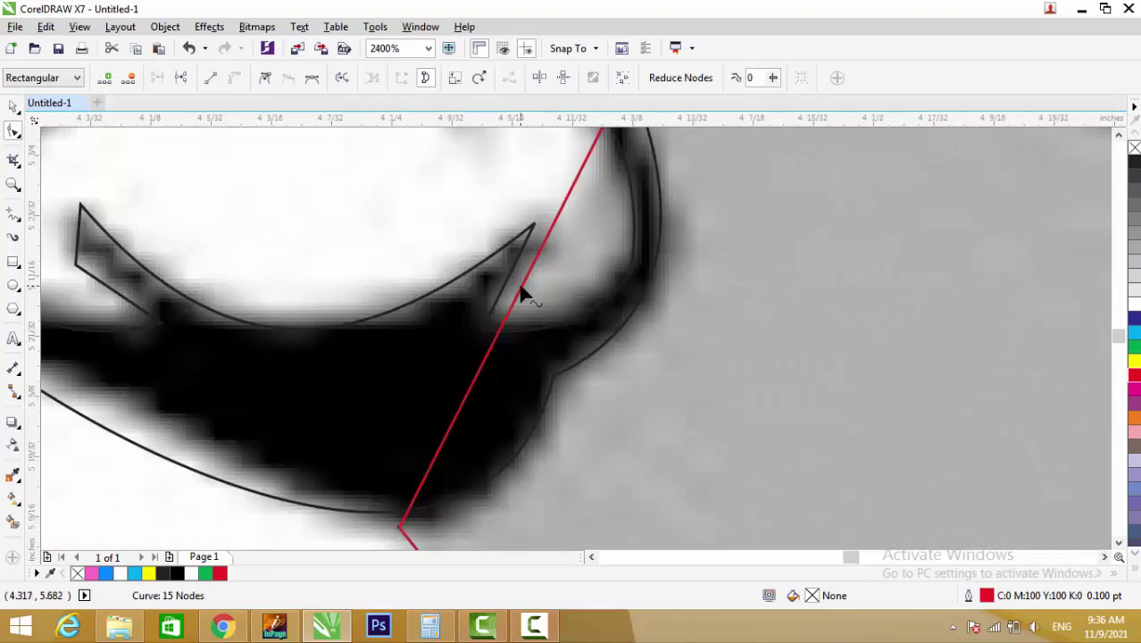
double_click(523, 293)
scroll(623, 351, "down", 1)
scroll(630, 334, "up", 2)
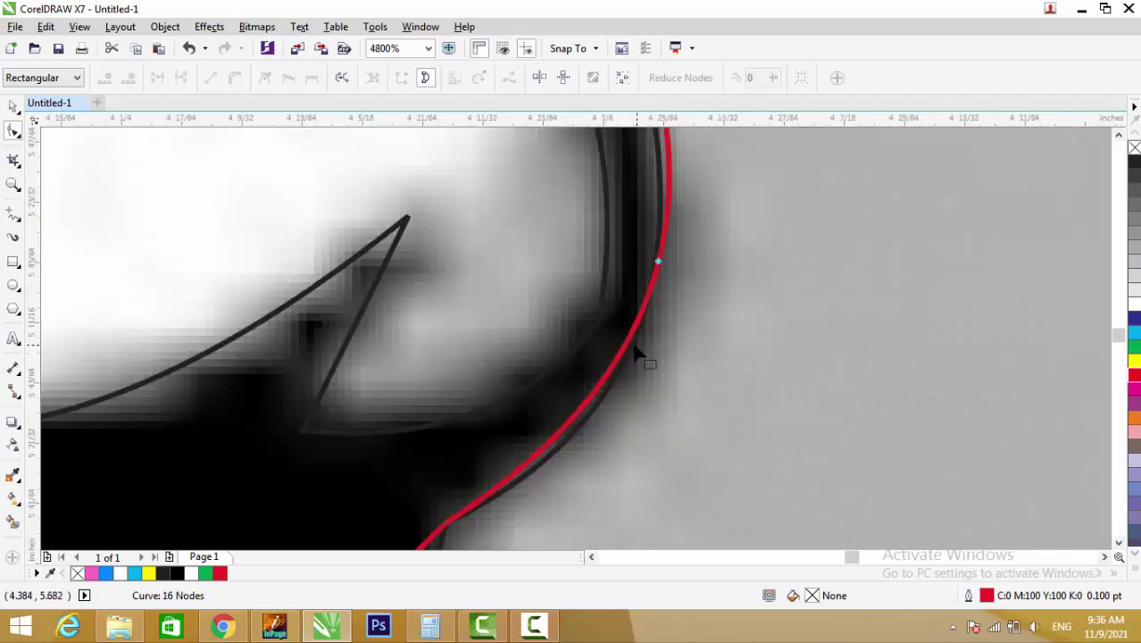
double_click(537, 432)
scroll(548, 466, "up", 1)
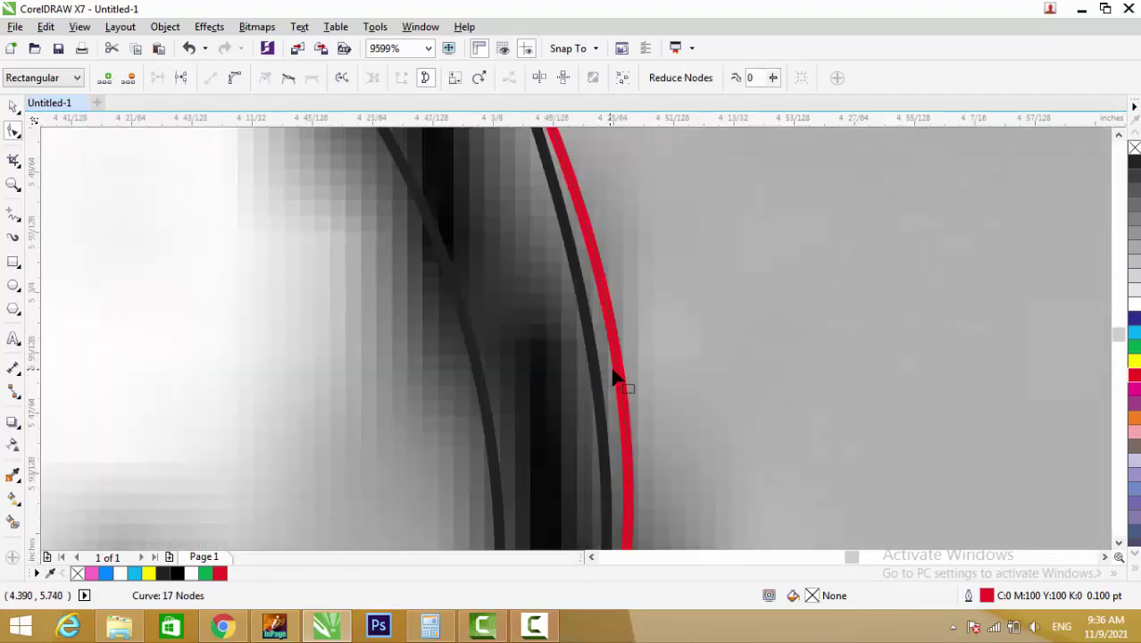
double_click(616, 376)
scroll(580, 330, "down", 1)
double_click(594, 334)
scroll(569, 253, "down", 1)
scroll(511, 447, "up", 1)
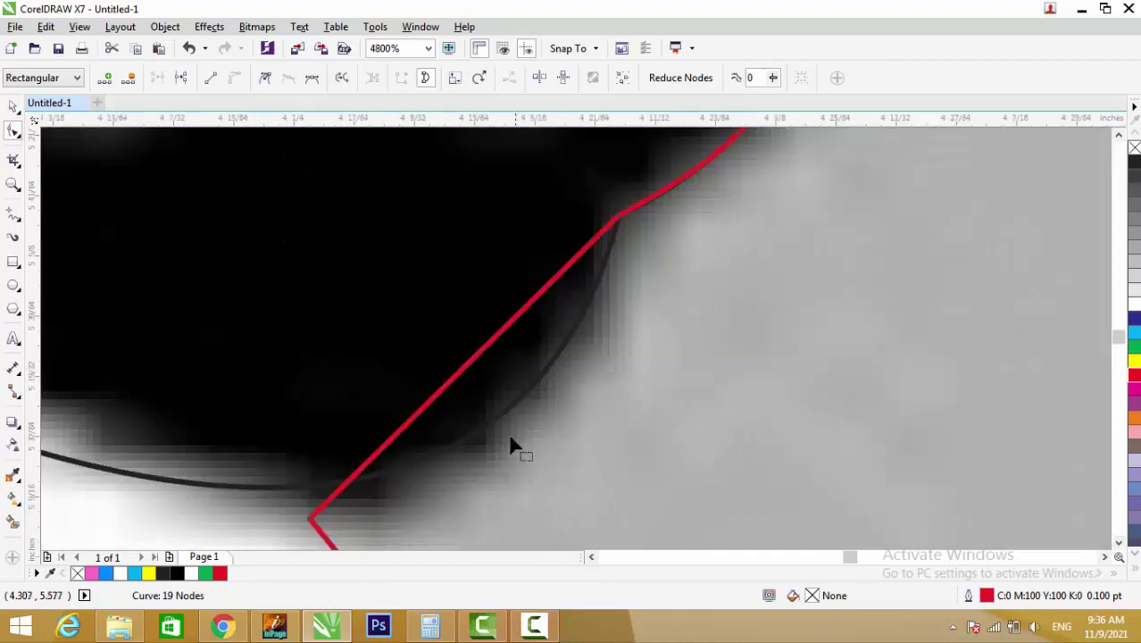
Reshape the shadow's lower lines along the nose and mouth edges to the black corner
left_click_drag(309, 518, 349, 480)
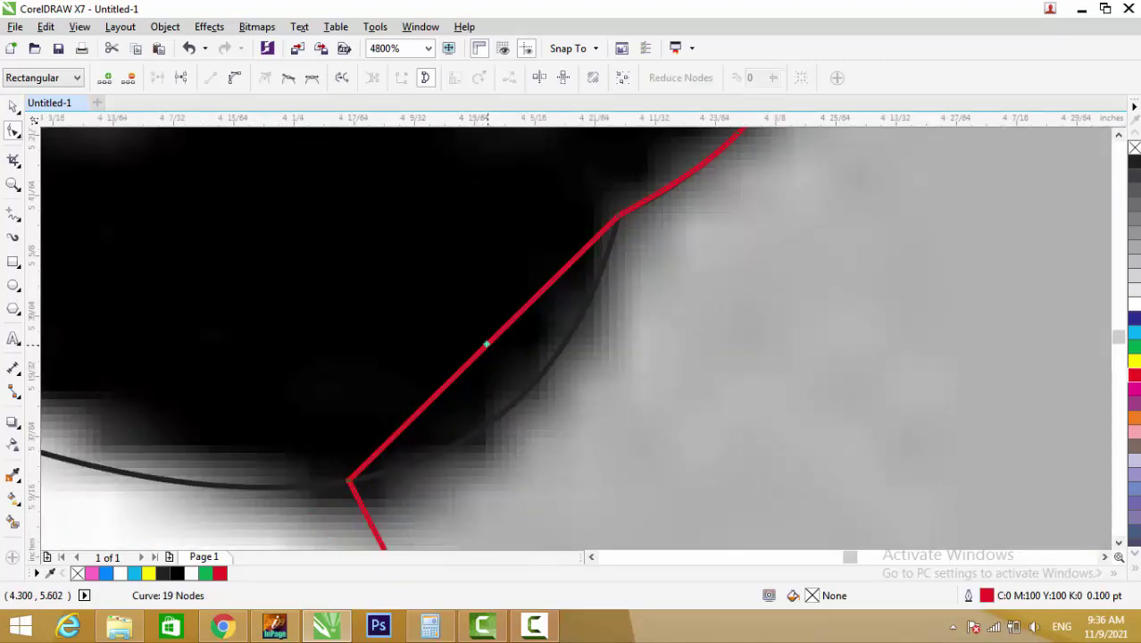
left_click_drag(482, 348, 532, 387)
scroll(509, 393, "down", 1)
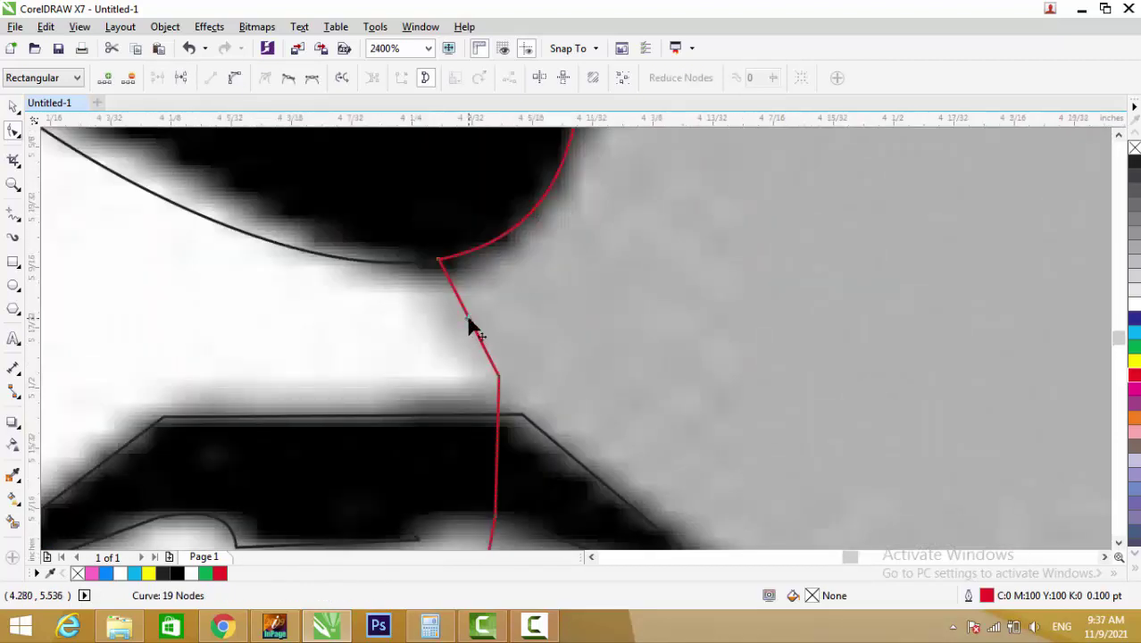
left_click_drag(463, 317, 455, 338)
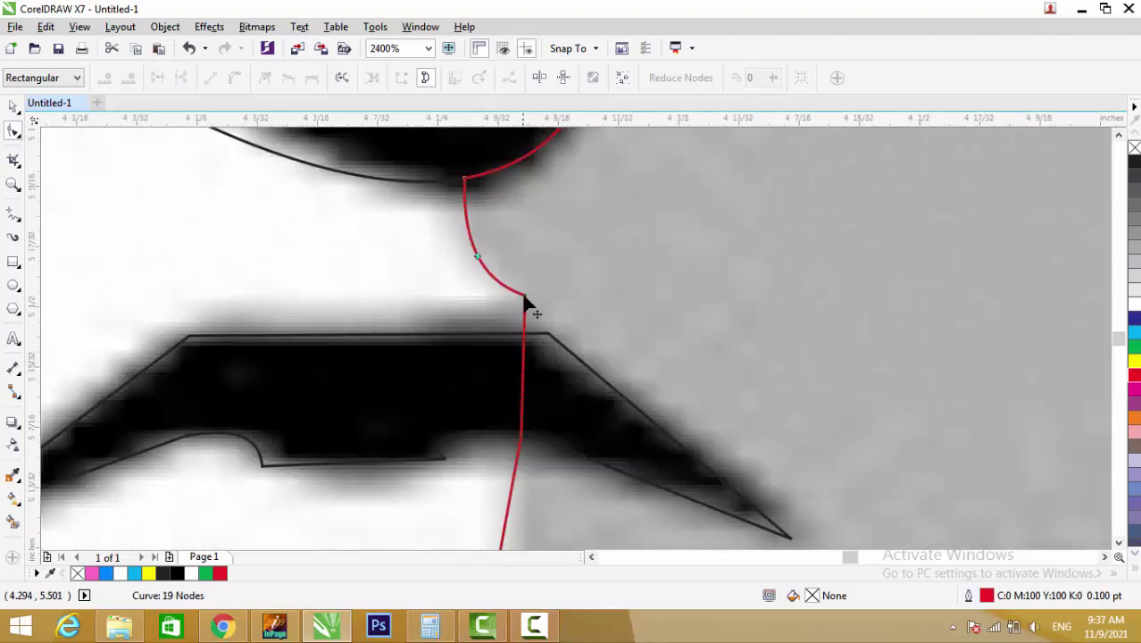
mouse_move(527, 304)
left_mouse_down()
mouse_move(547, 332)
mouse_move(760, 422)
left_mouse_up()
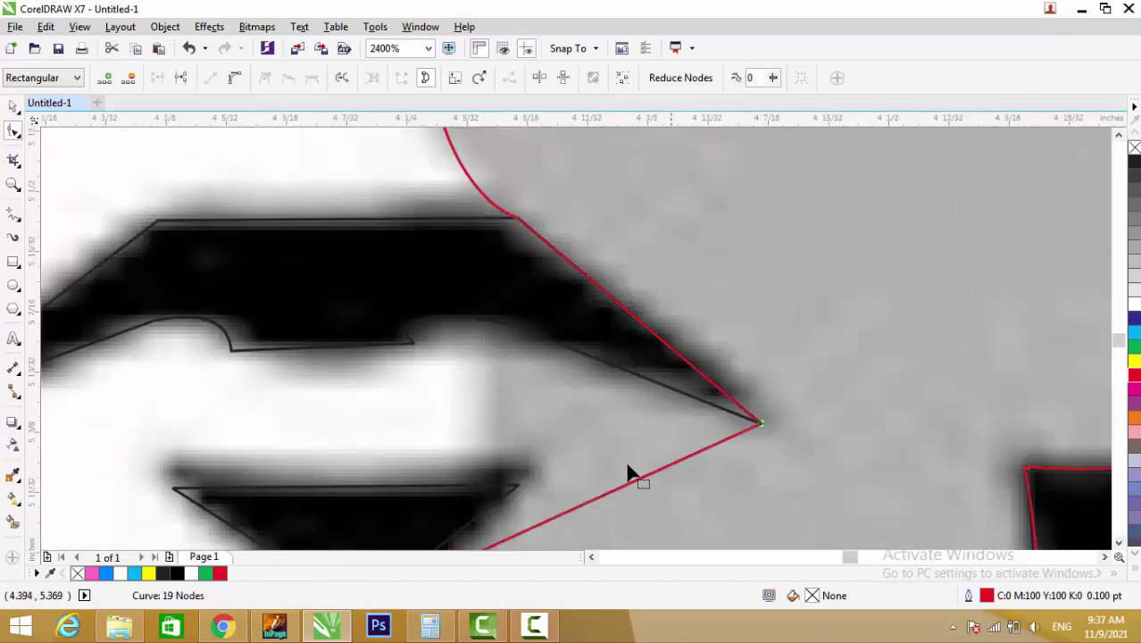
left_click_drag(628, 491, 546, 339)
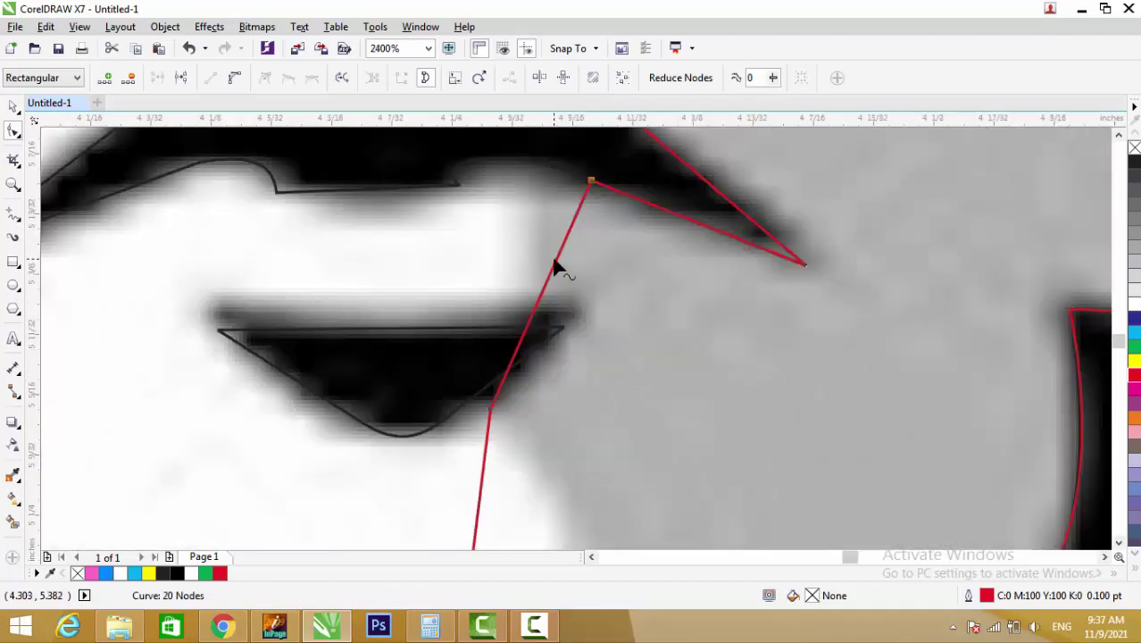
left_click_drag(558, 266, 522, 161)
scroll(536, 170, "up", 2)
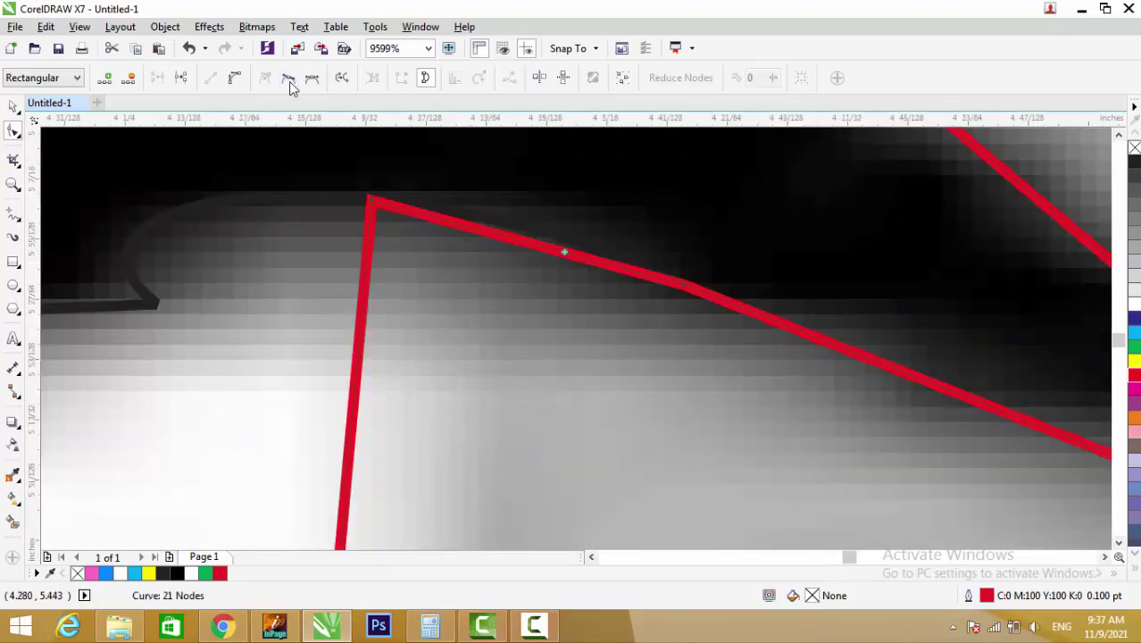
scroll(518, 242, "down", 1)
scroll(545, 330, "down", 3)
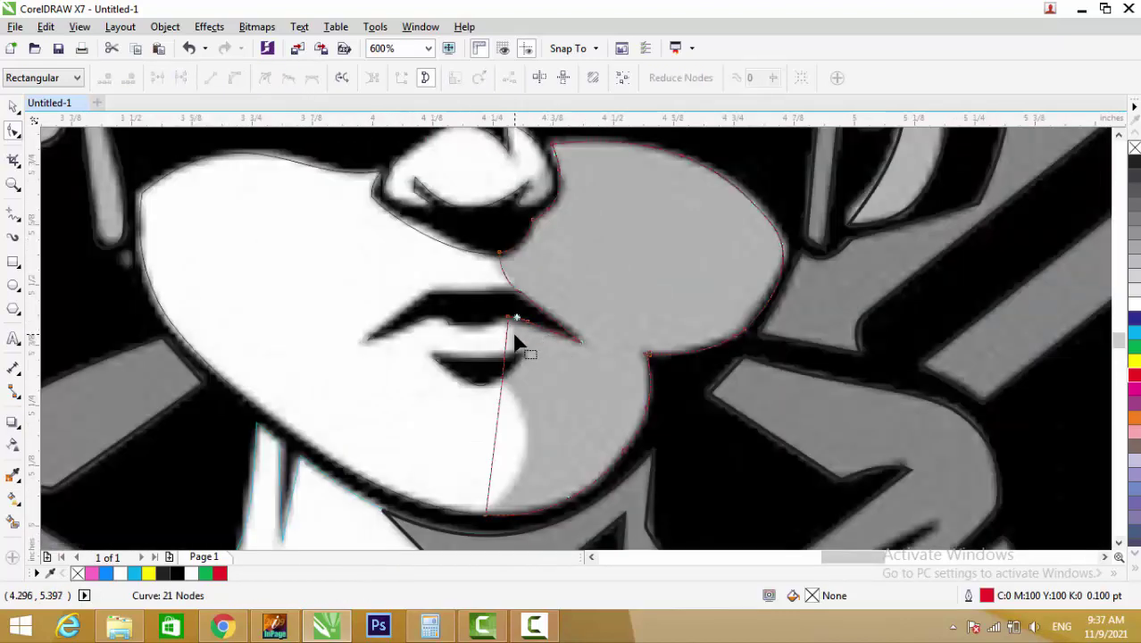
scroll(517, 339, "down", 3)
scroll(368, 337, "up", 1)
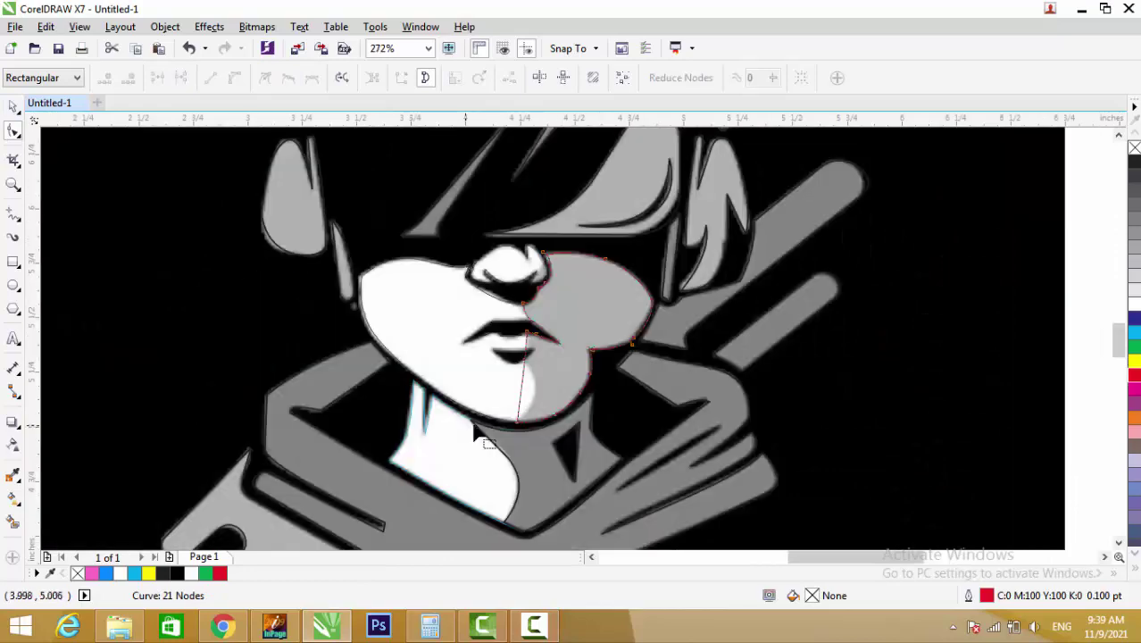
scroll(474, 345, "up", 1)
scroll(484, 365, "up", 2)
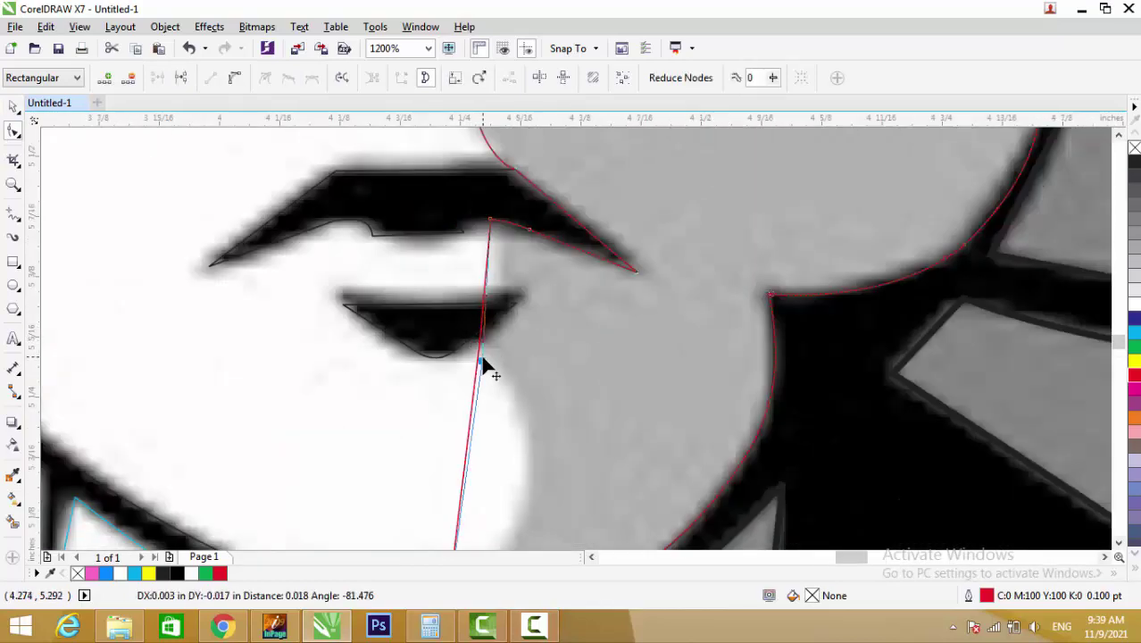
Select the finished shadow with the face shape and group them
left_click(489, 282)
scroll(541, 273, "down", 1)
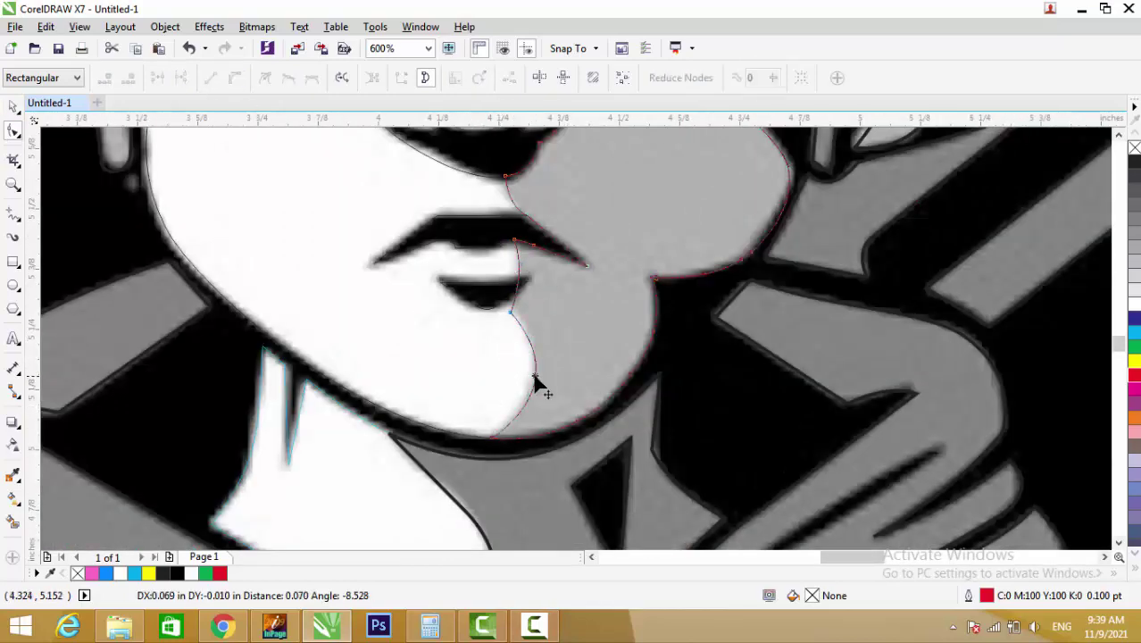
scroll(536, 384, "down", 1)
scroll(605, 473, "up", 4)
scroll(596, 418, "down", 1)
scroll(583, 379, "down", 3)
key("space")
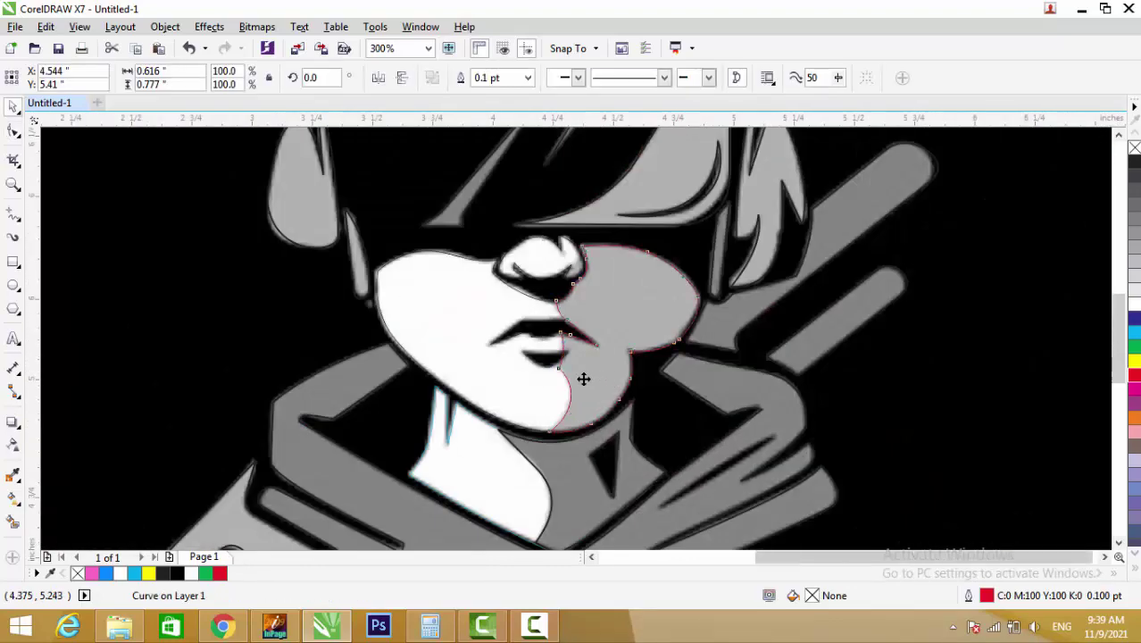
scroll(583, 380, "down", 2)
key("ctrl+a")
key("ctrl+g")
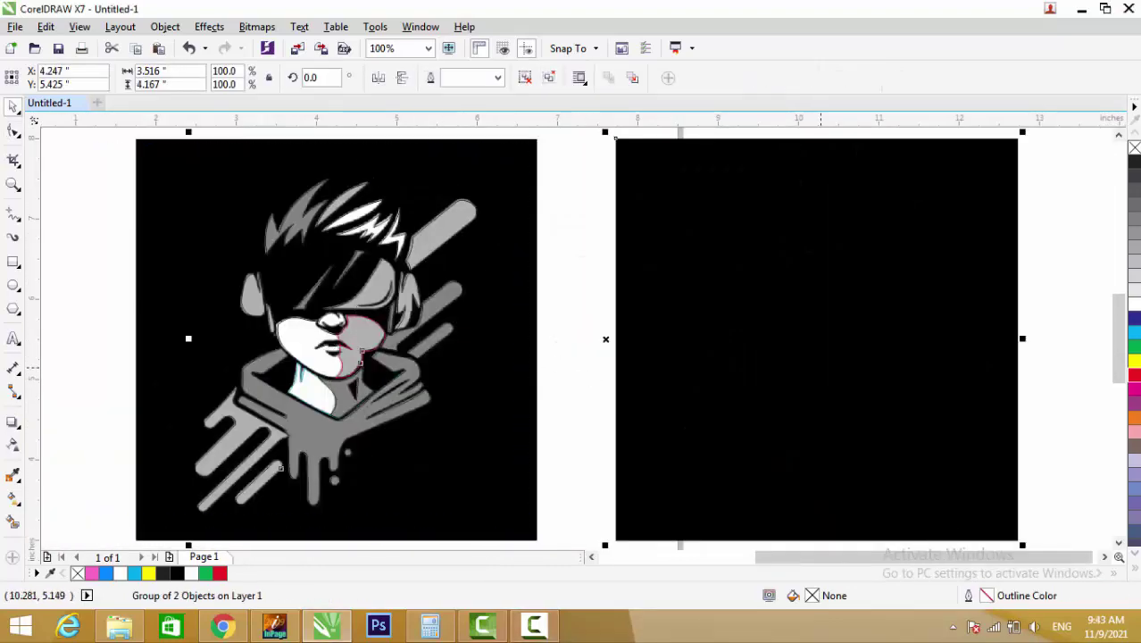
Move the face group onto the right-hand panel with a 0.1 pt outline
left_click_drag(348, 348, 768, 348)
key("F12")
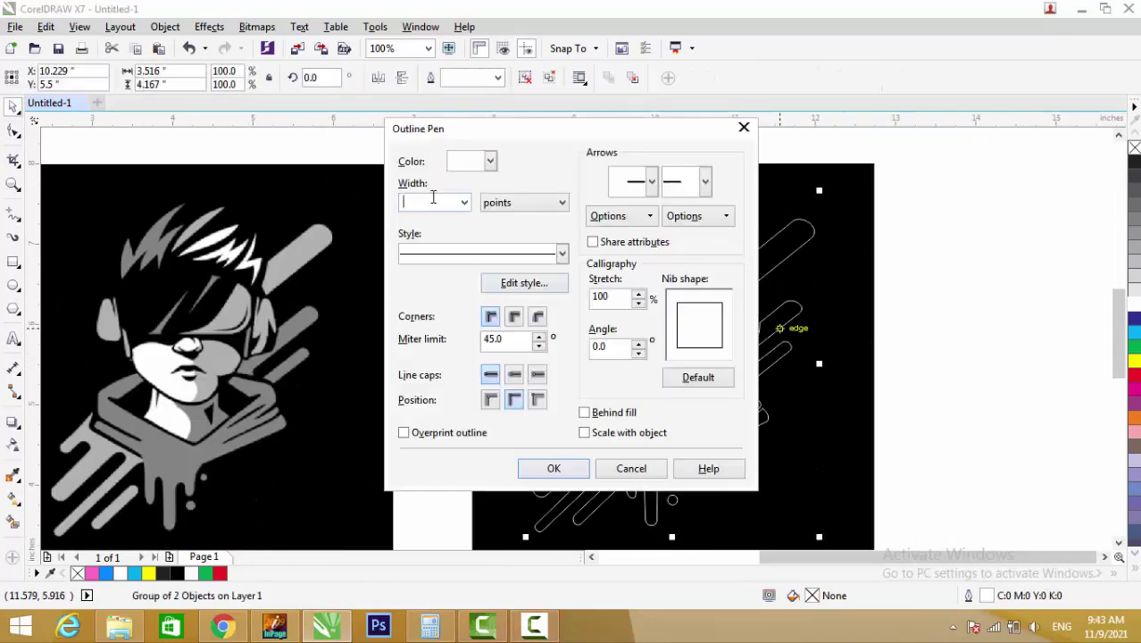
key("Return")
scroll(1019, 301, "up", 1)
scroll(724, 368, "up", 3)
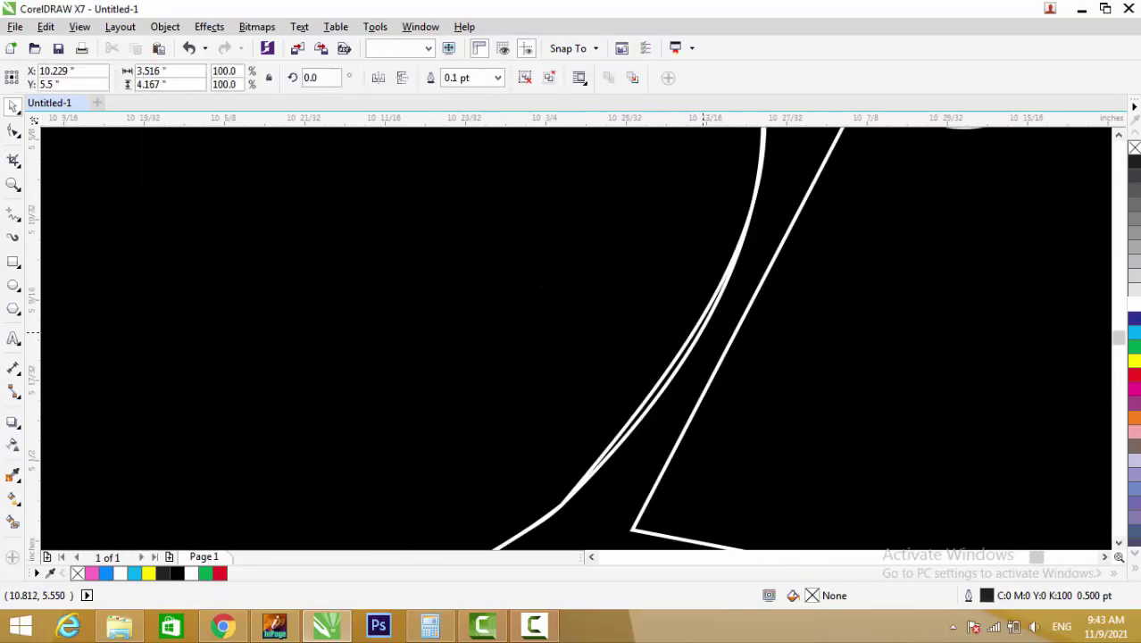
scroll(724, 368, "down", 1)
scroll(723, 368, "down", 5)
scroll(798, 335, "up", 8)
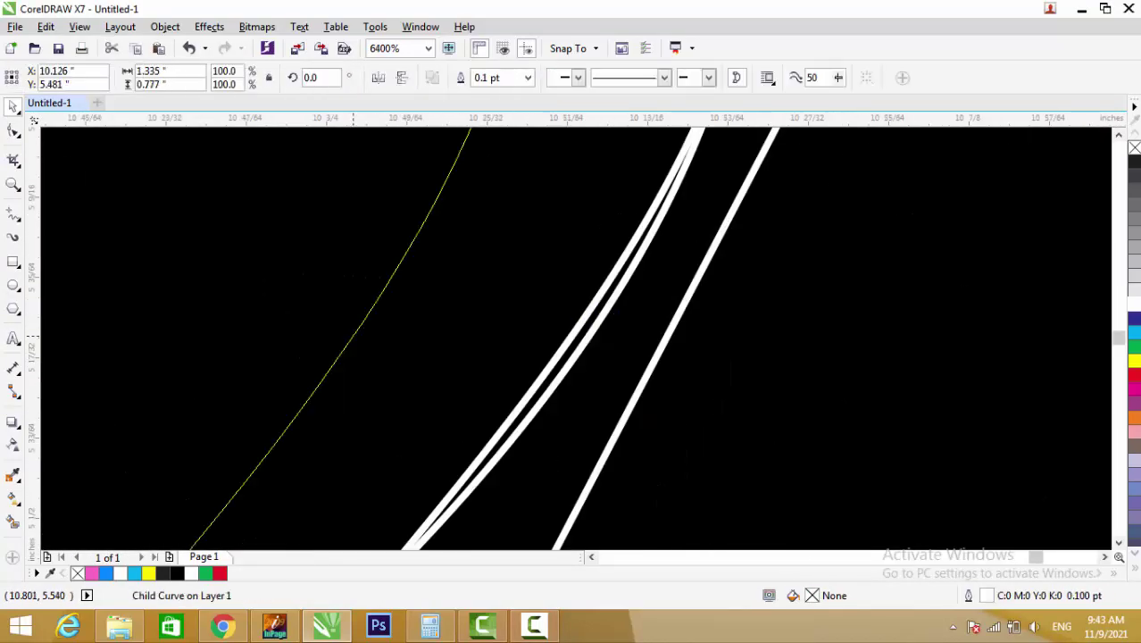
Inspect the face outline's nodes on the right panel, then clear the selection
left_click(14, 132)
scroll(571, 343, "down", 2)
scroll(526, 407, "up", 3)
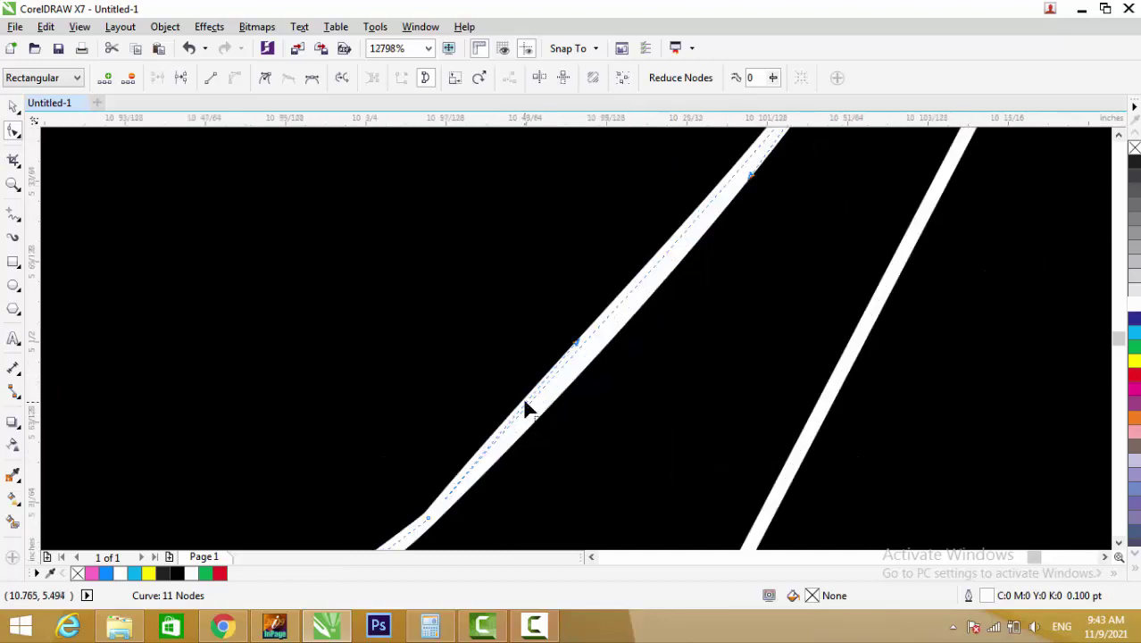
scroll(531, 406, "up", 1)
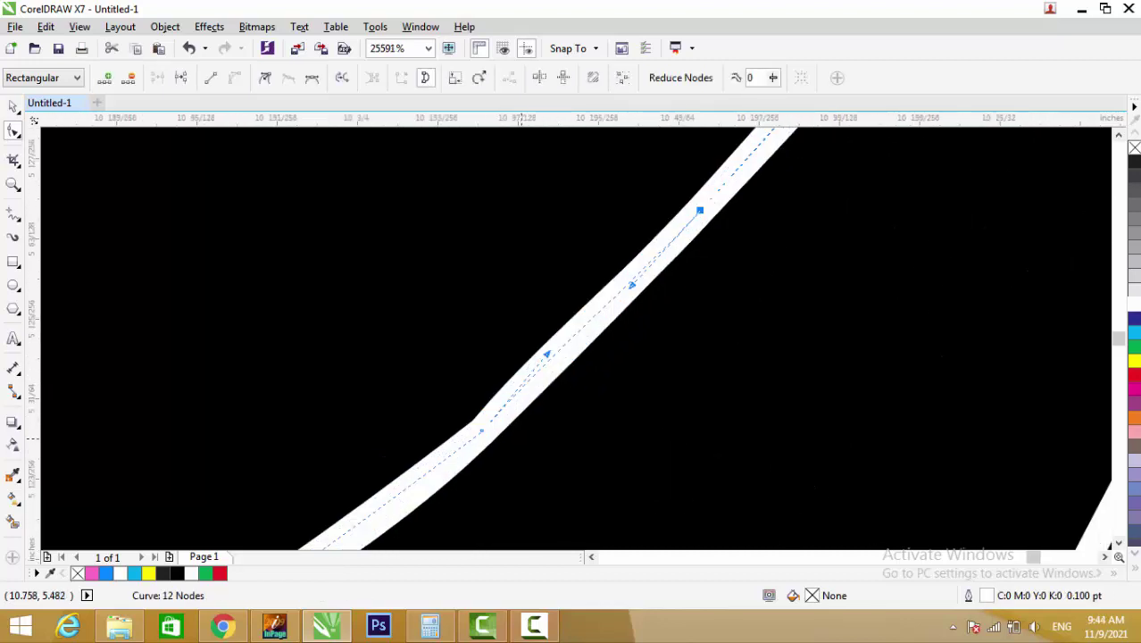
left_click(490, 439)
scroll(548, 362, "down", 7)
scroll(672, 332, "down", 1)
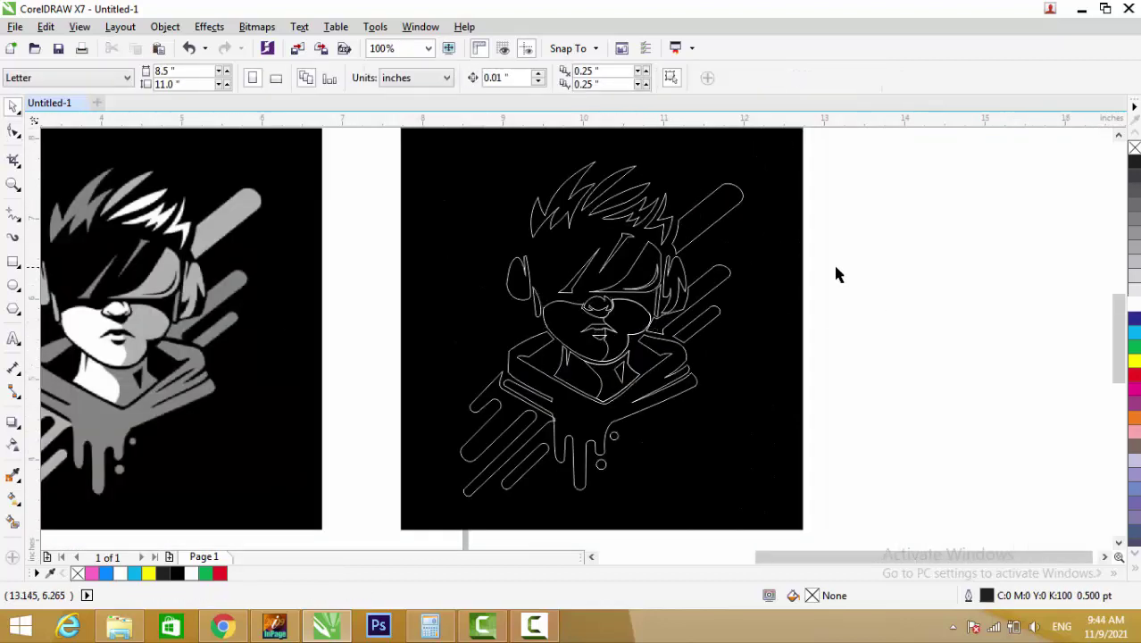
left_click(608, 340)
key("Escape")
Ungroup the right artwork and fill the lower-left stripe and top-right diagonal bar pink
left_click(687, 419)
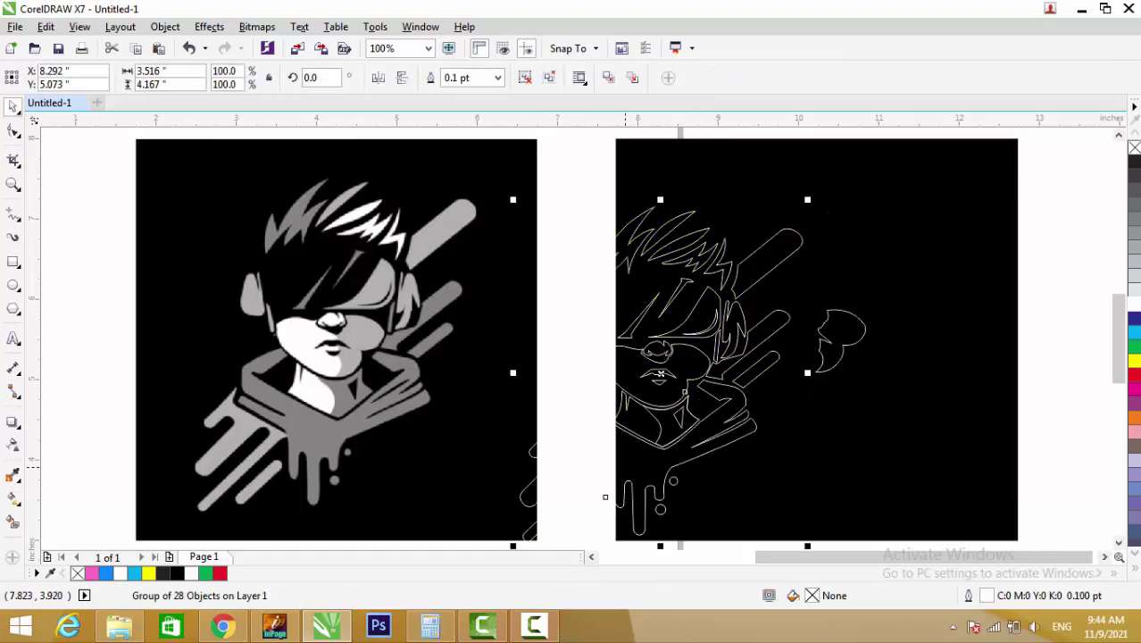
key("ctrl+u")
left_click(731, 420)
left_click(92, 572)
left_click(748, 485)
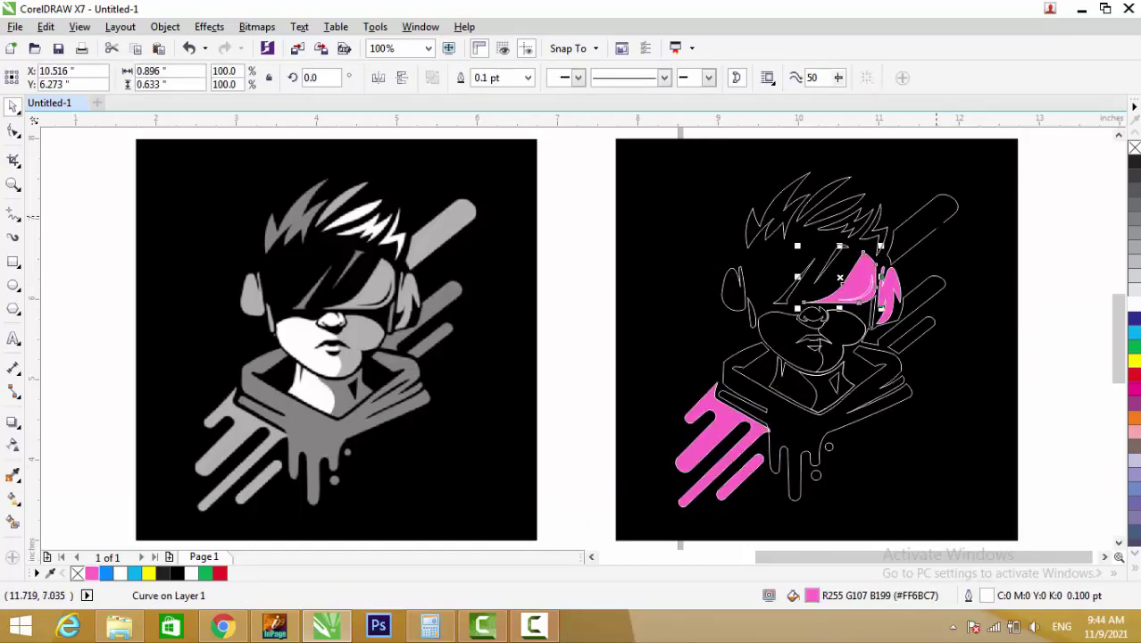
left_click(936, 214)
left_click(92, 573)
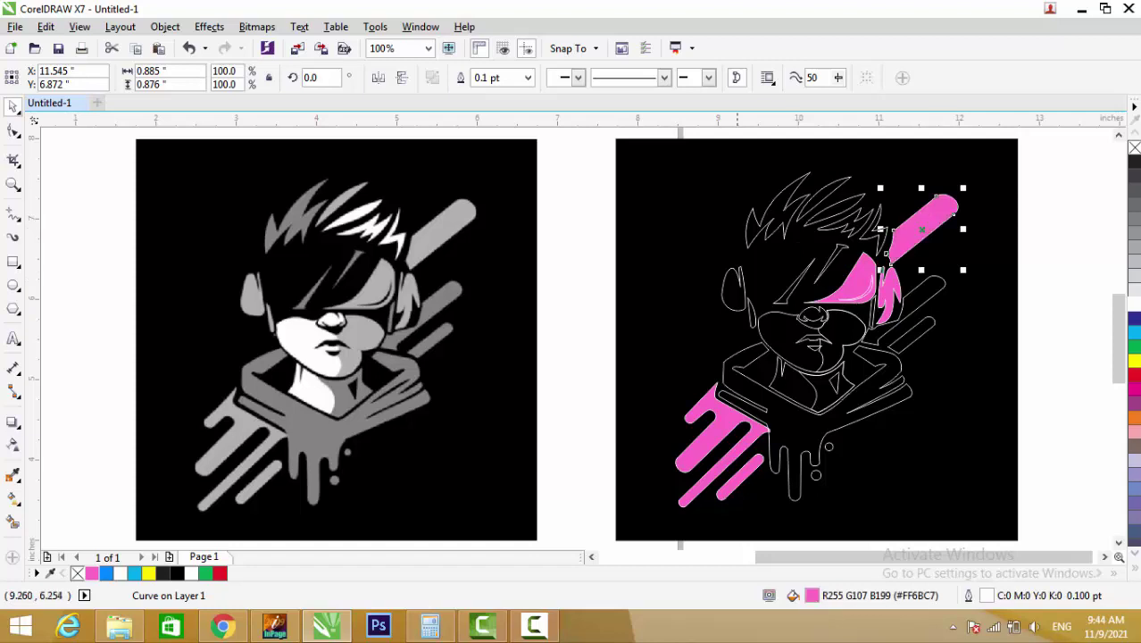
Fill the hair strands and the adjacent stripe white
left_click(776, 211)
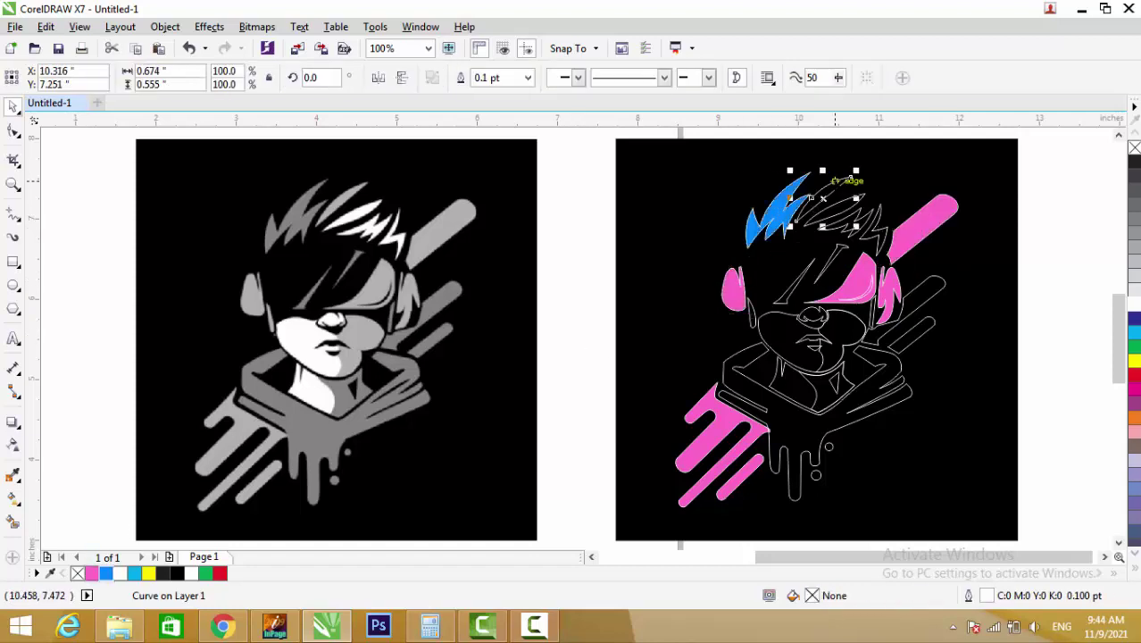
left_click_drag(1134, 303, 830, 210)
left_click(844, 223)
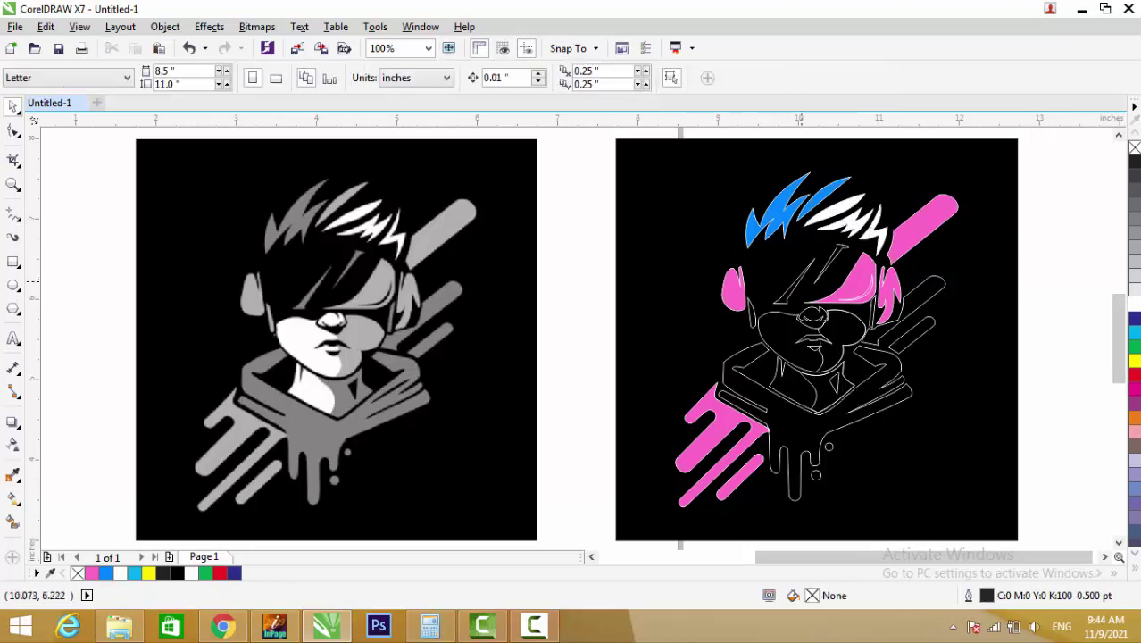
left_click(840, 246)
left_click(747, 319)
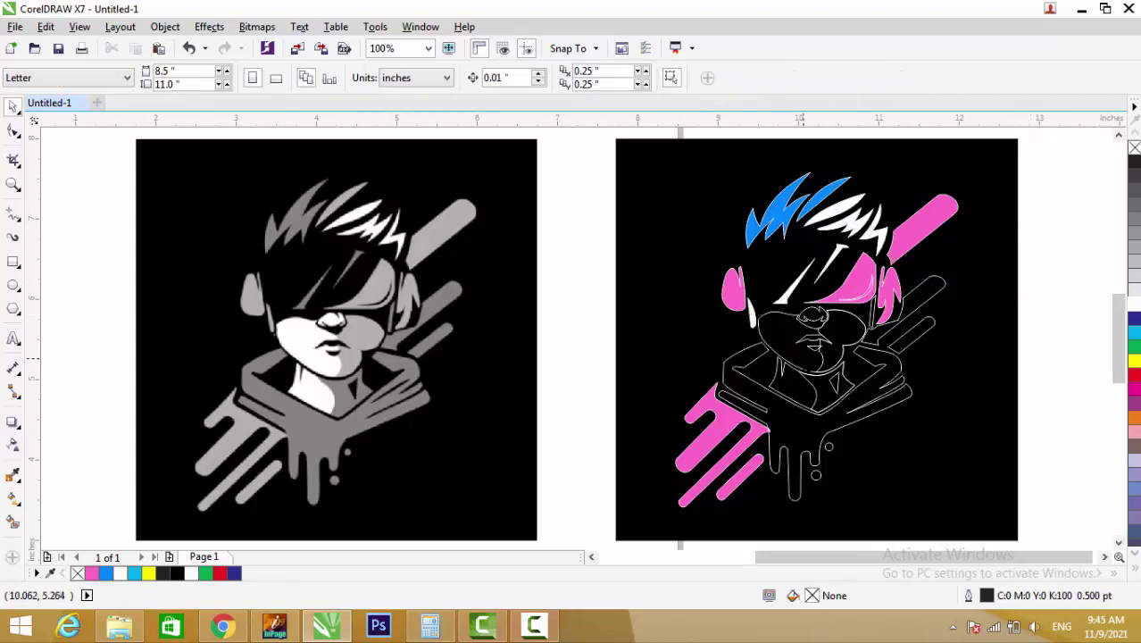
left_click(839, 342)
Fill the hoodie and the stripe beside the headphone blue
left_click(123, 576)
left_click(826, 384)
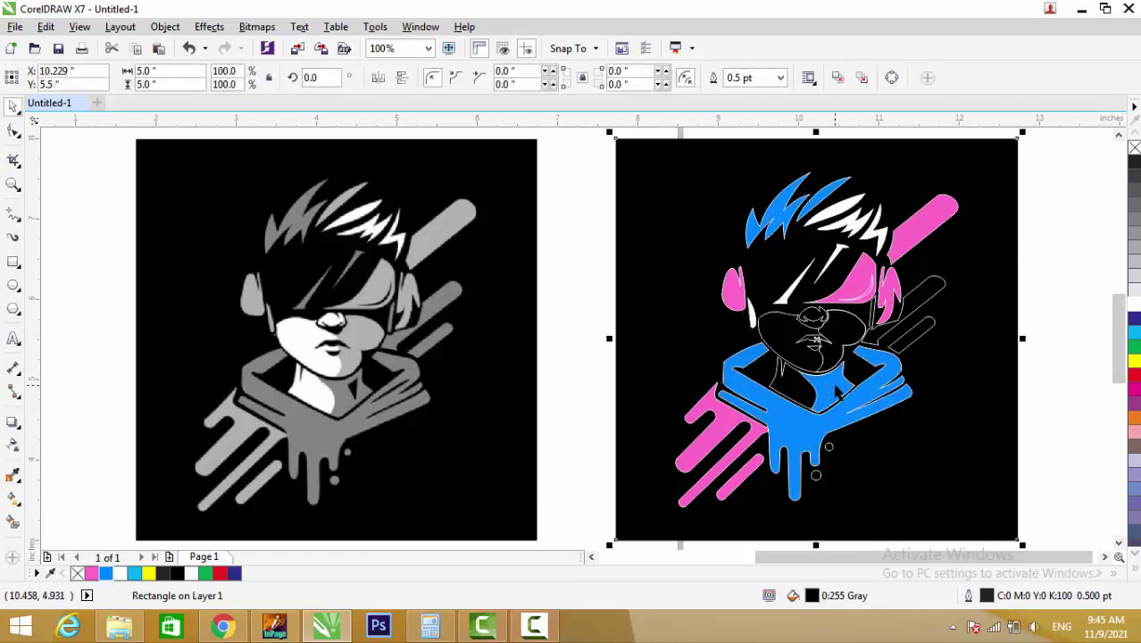
left_click(837, 393)
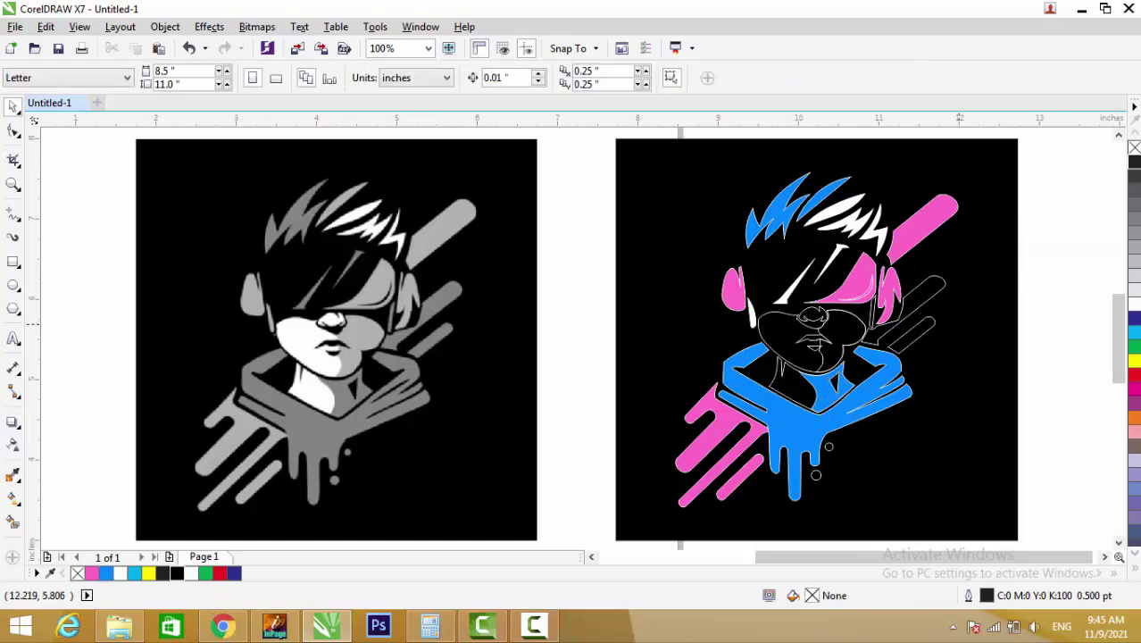
left_click(939, 282)
left_click(132, 573)
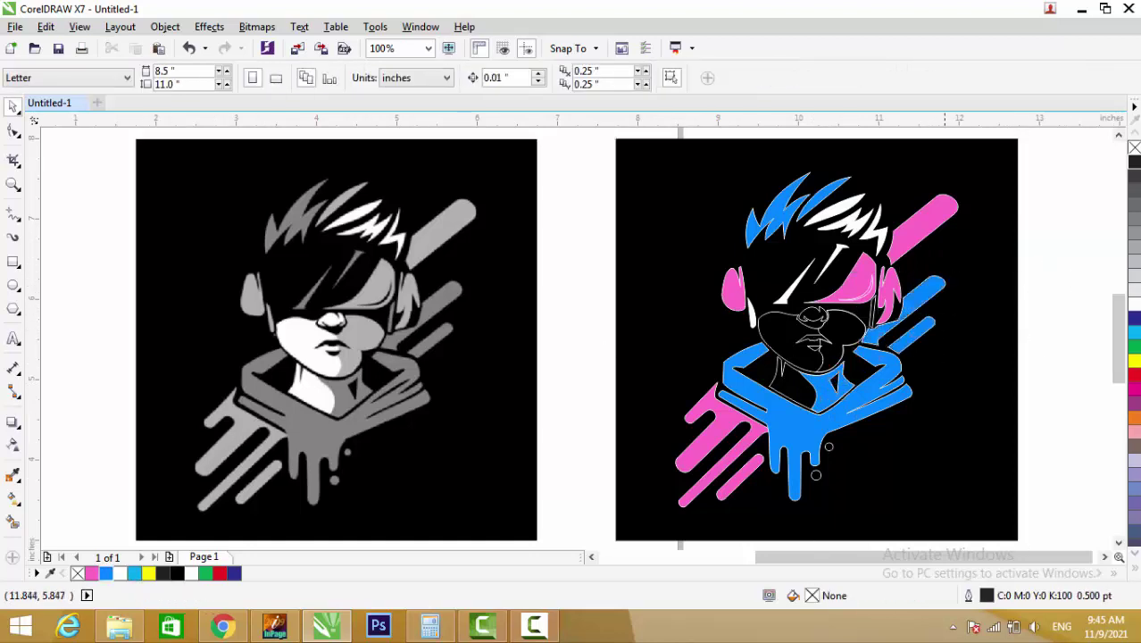
left_click(1035, 284)
Fill the face white and select the cheek shadow pieces
left_click(813, 312)
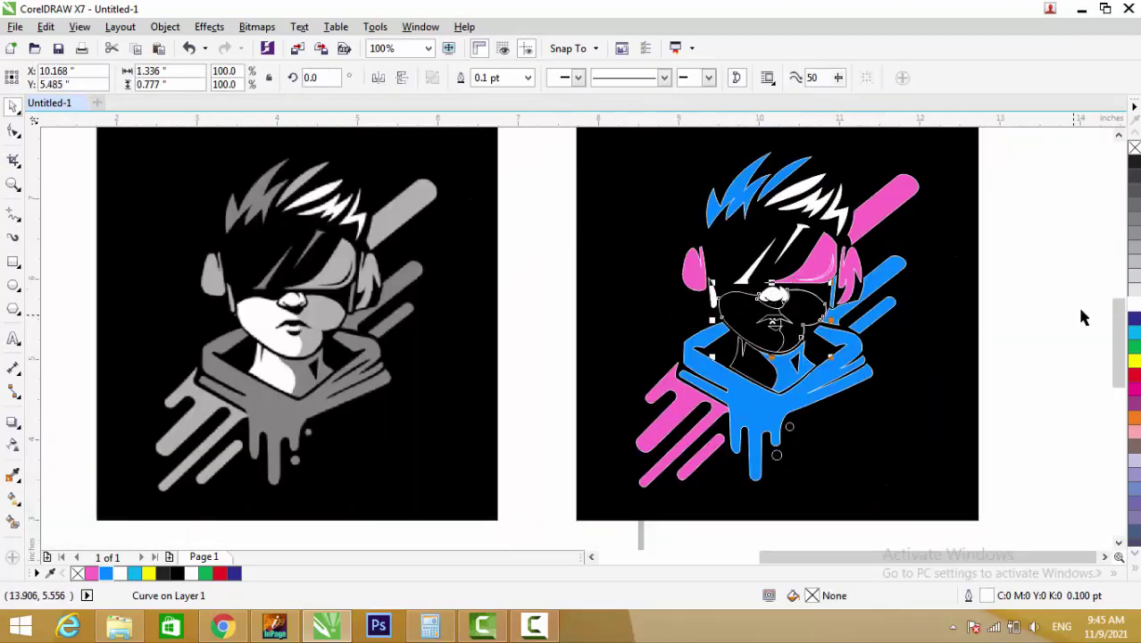
left_click(804, 304)
left_click(1085, 287)
left_click(804, 321)
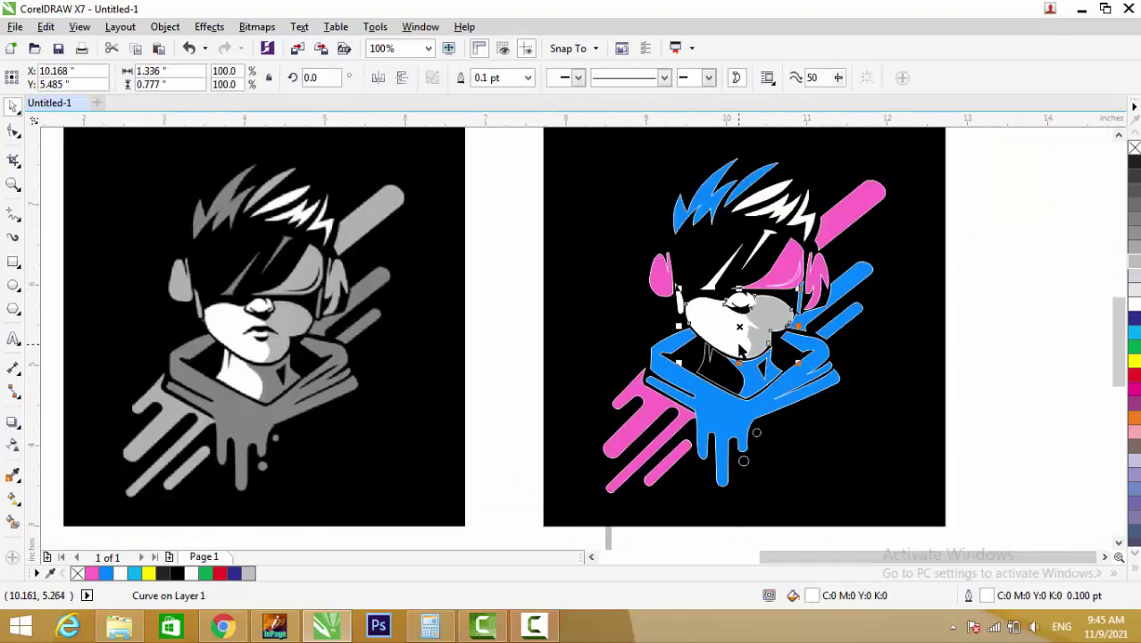
scroll(808, 361, "up", 1)
Fill the two drip circles and the hair strand across the glasses blue
scroll(728, 344, "down", 1)
key("Escape")
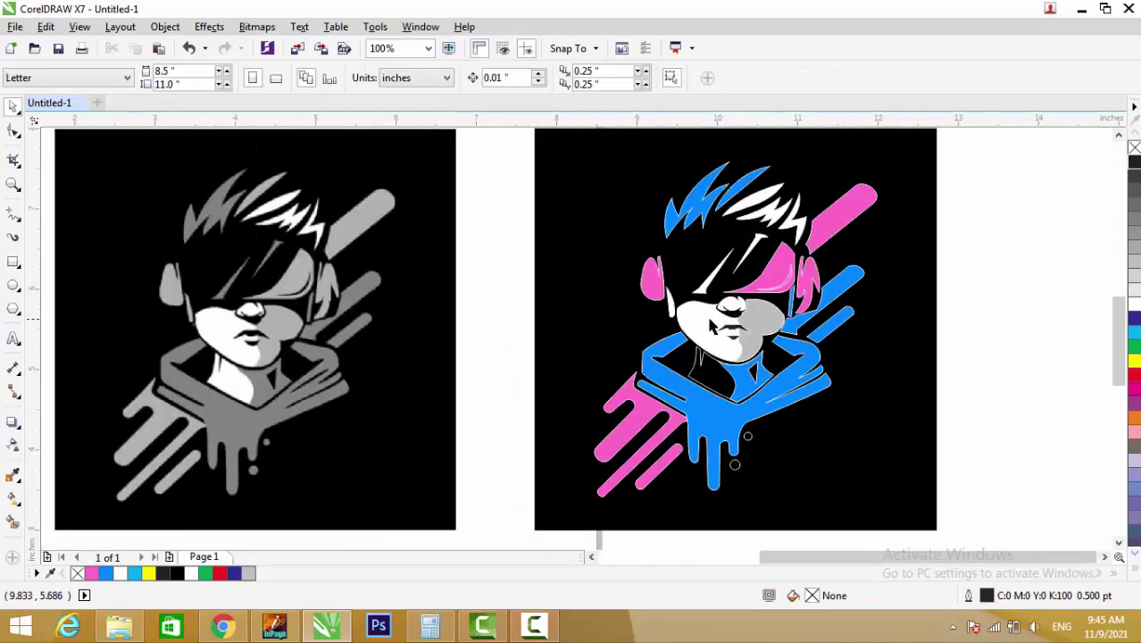
scroll(703, 344, "left", 2)
left_click_drag(844, 435, 803, 487)
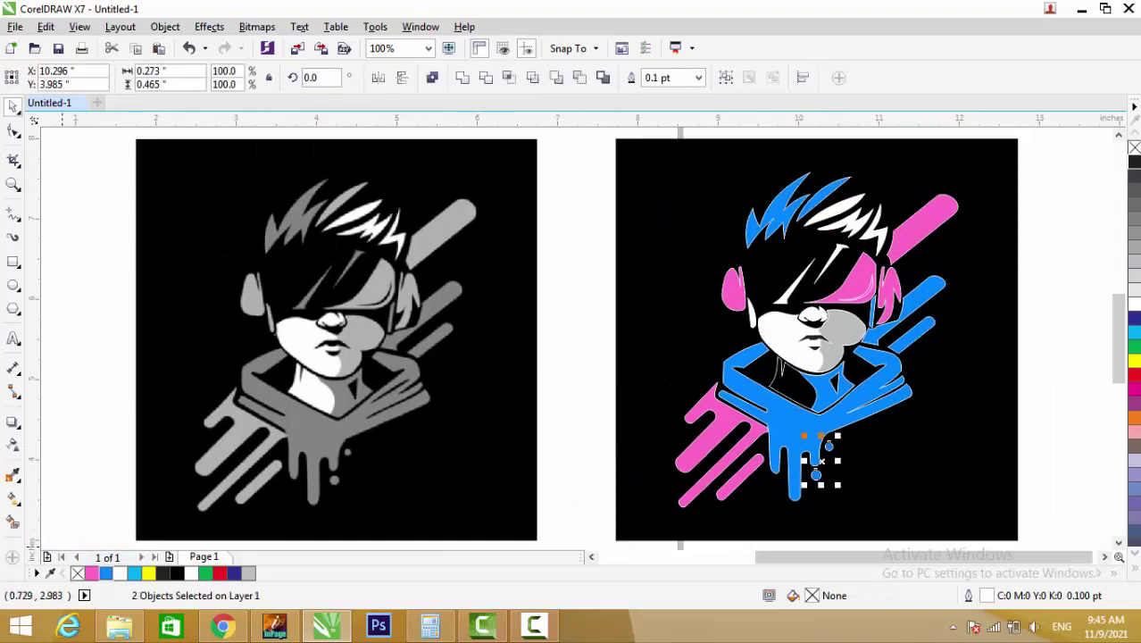
key("Escape")
left_click(790, 284)
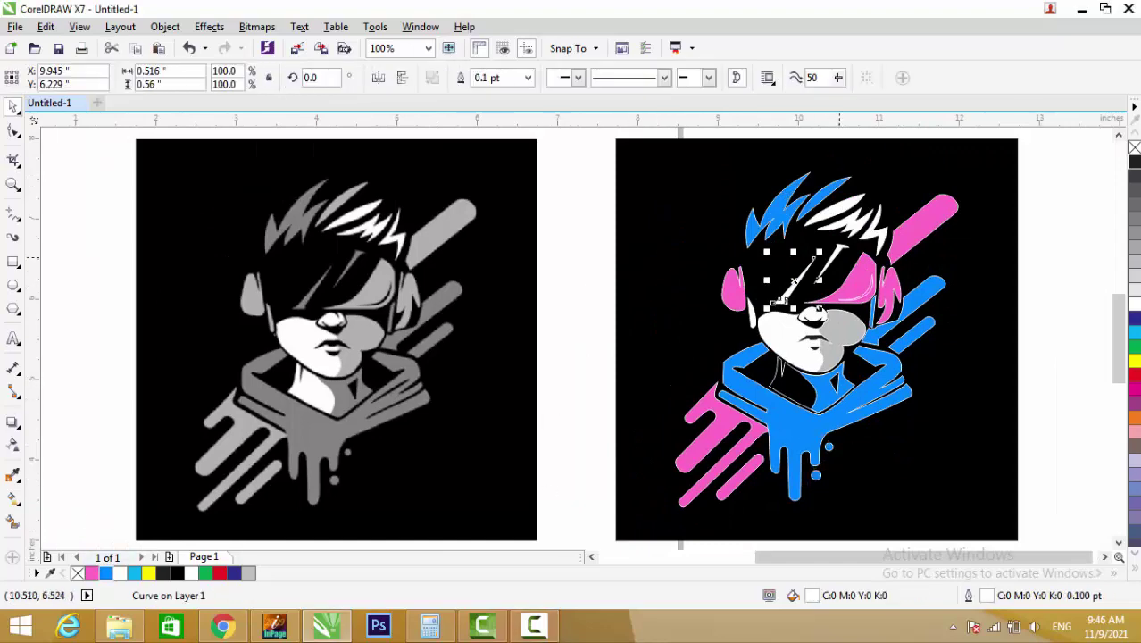
left_click(105, 573)
left_click(834, 382)
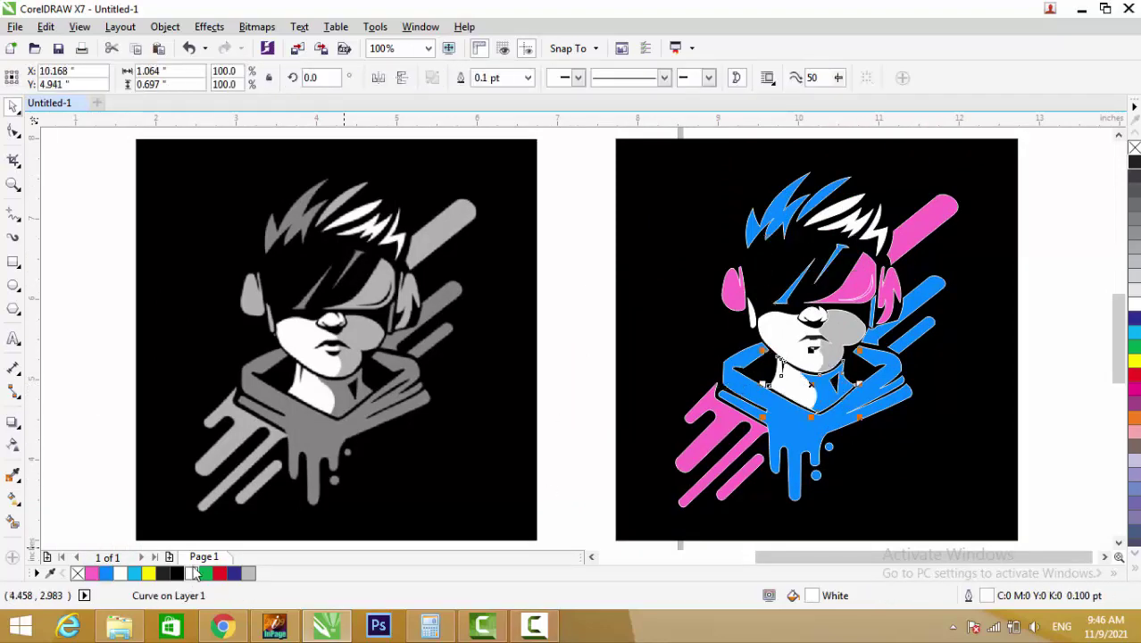
Select the whole coloured artwork, then zoom to fit both artworks in the window
scroll(814, 382, "up", 3)
scroll(601, 317, "down", 4)
left_click_drag(509, 437, 1087, 178)
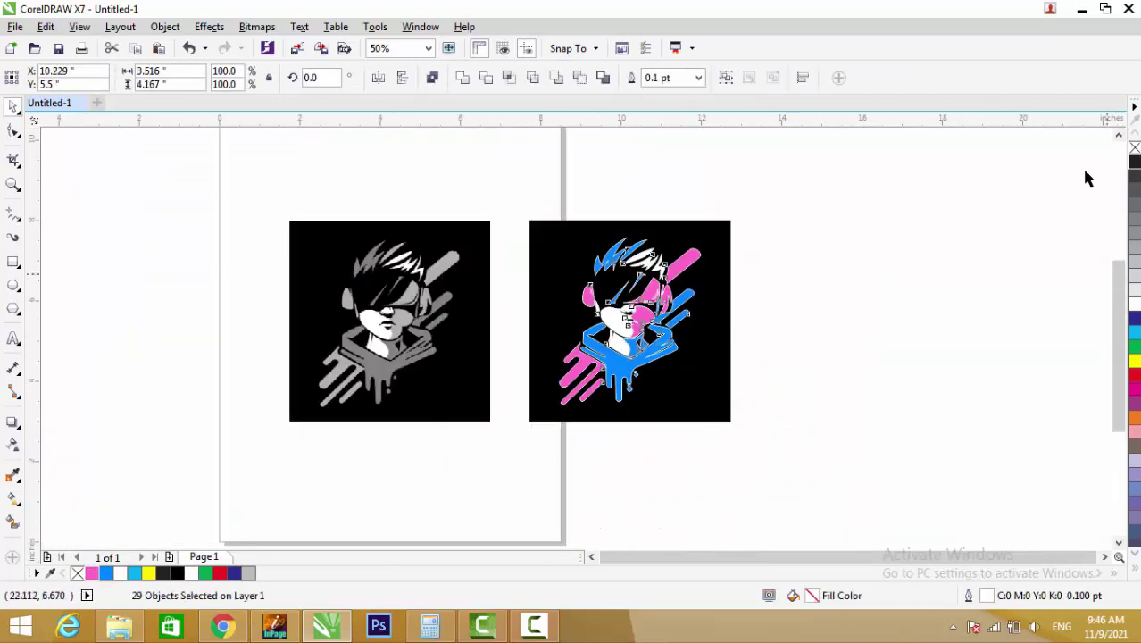
key("Escape")
key("F4")
scroll(827, 379, "up", 5)
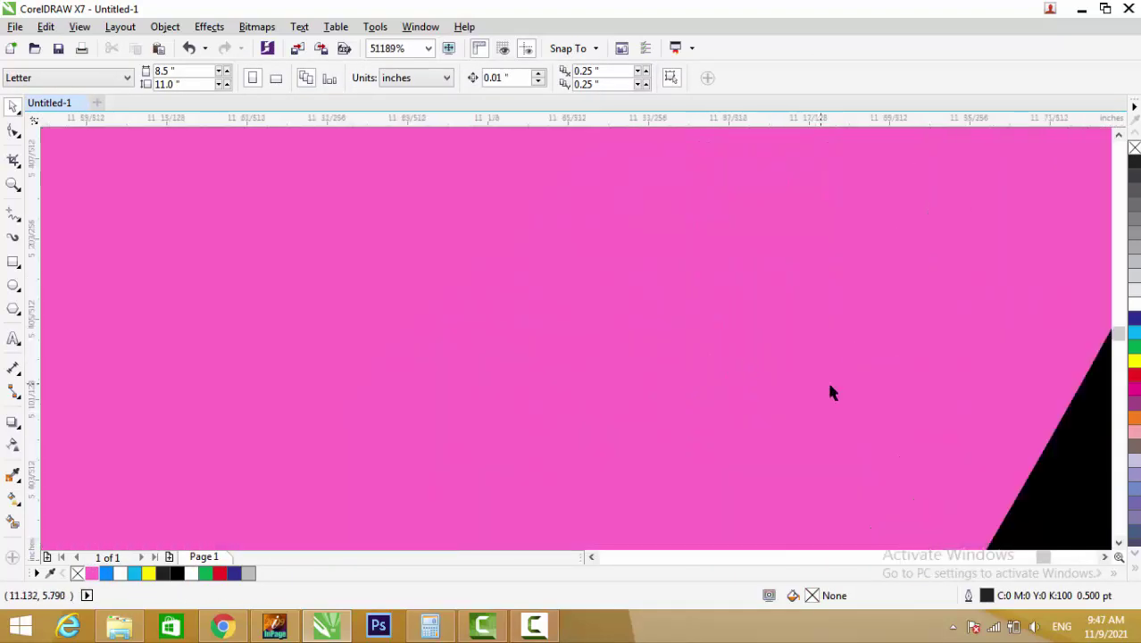
scroll(827, 378, "down", 5)
scroll(656, 373, "up", 5)
scroll(527, 381, "down", 3)
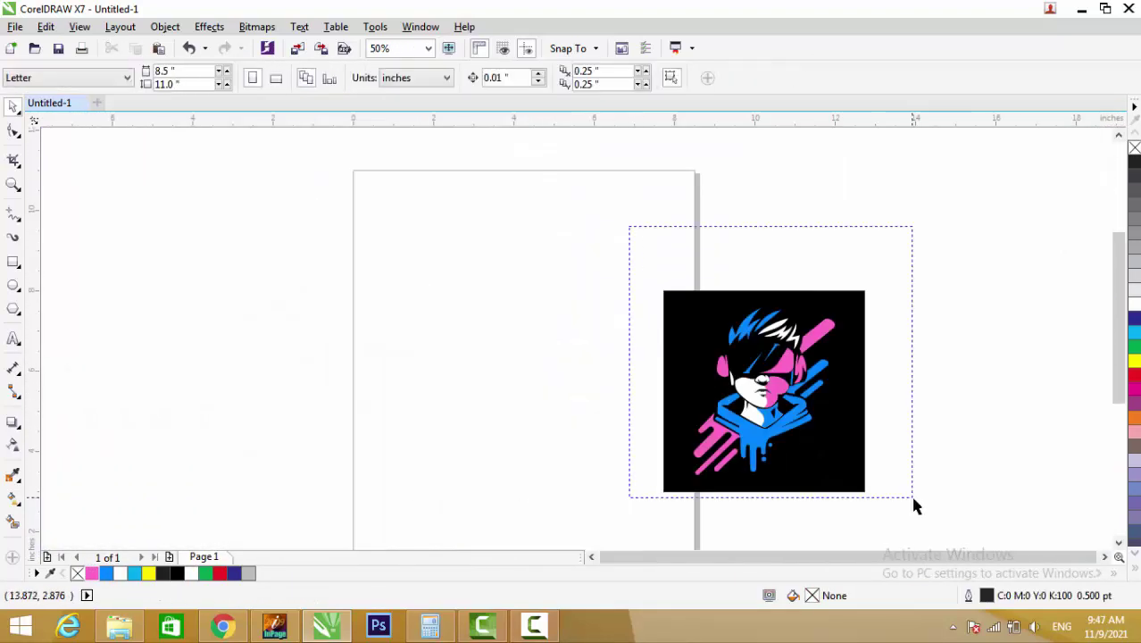